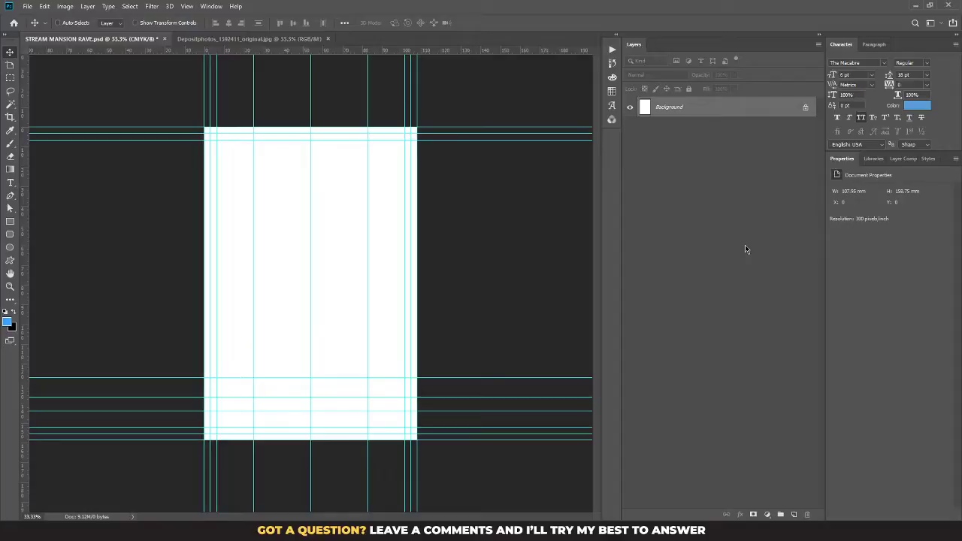
Fit the blank flyer canvas to the window and hide its guides
key("ctrl+0")
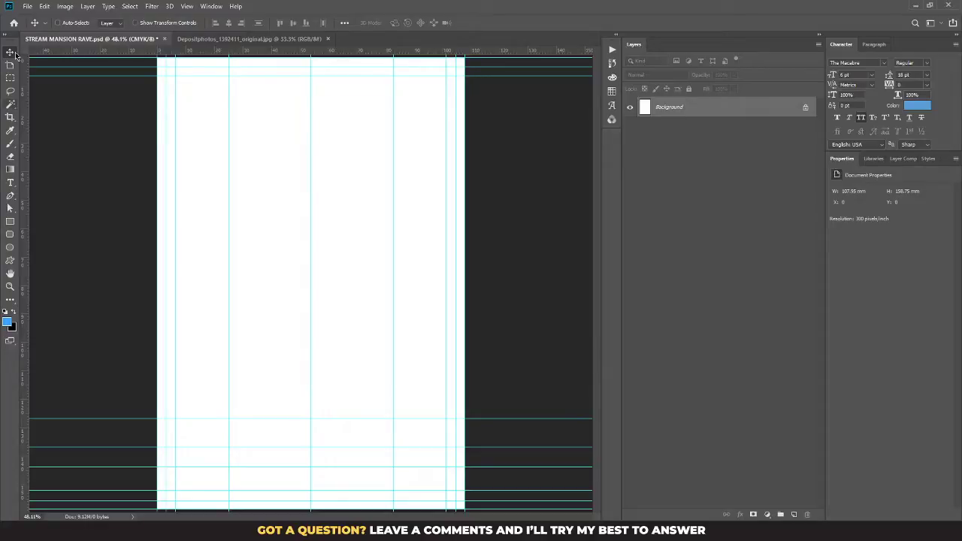
key("ctrl+semicolon")
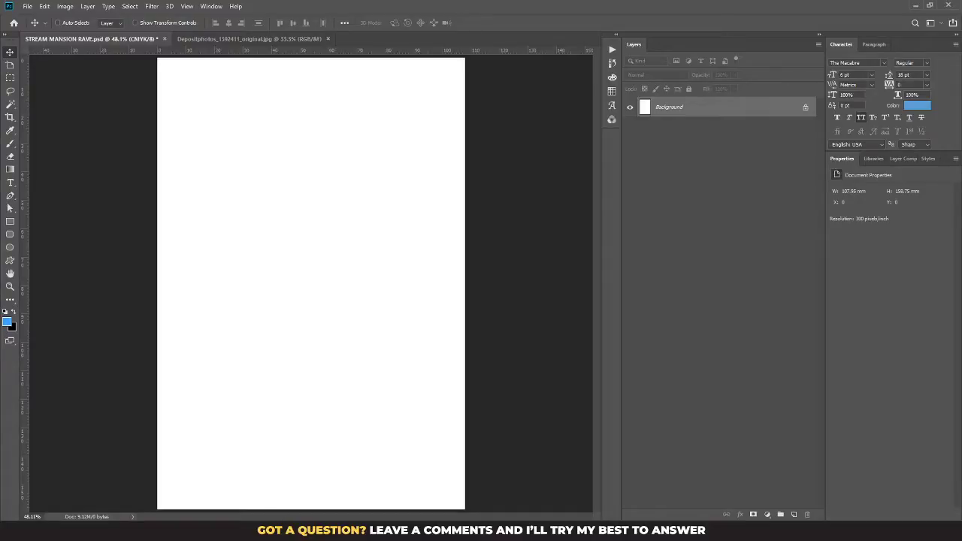
Switch to the MANSION RAVE STREAM folder in File Explorer and show its files as extra large icons
key("alt+Tab")
right_click(383, 221)
mouse_move(368, 232)
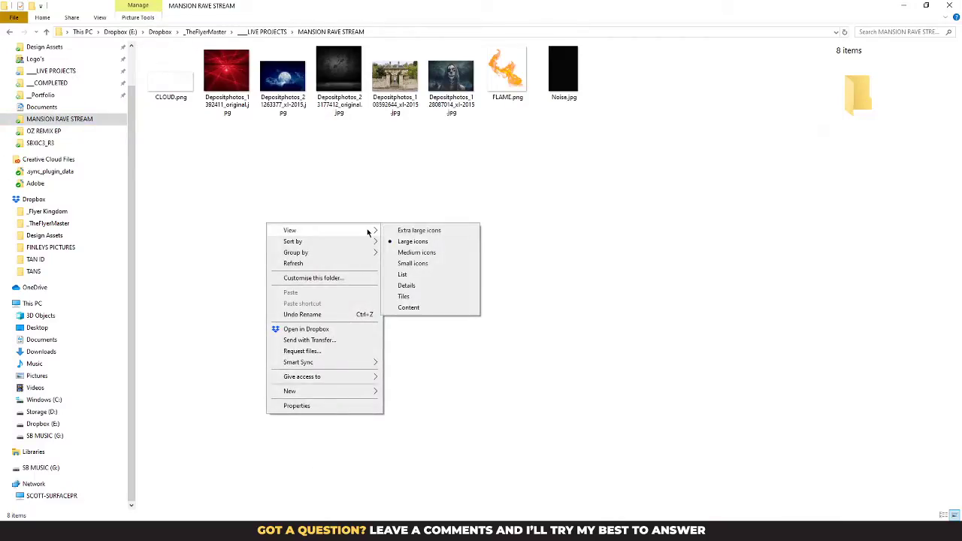
left_click(418, 230)
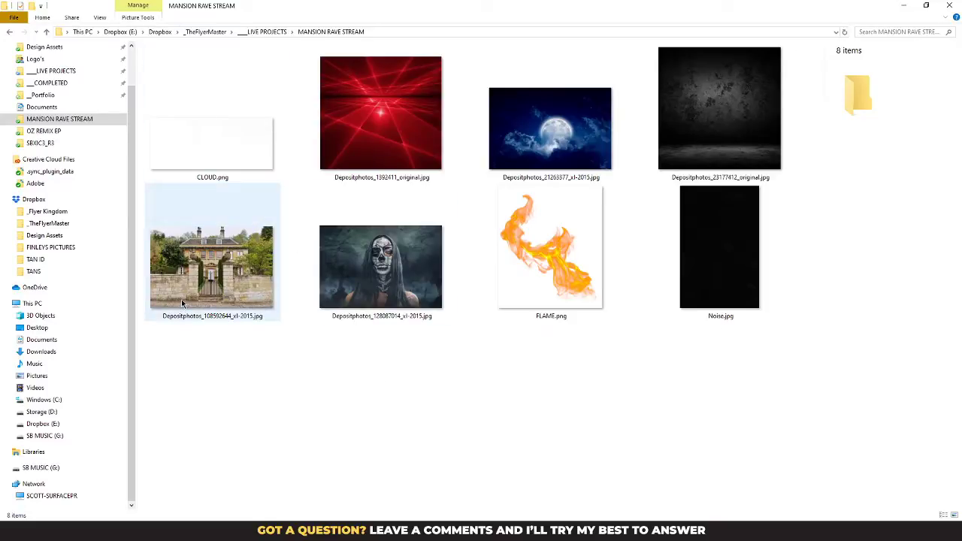
Preview the mansion, CLOUD.png and moon images and check the red laser image among the flyer assets
double_click(197, 261)
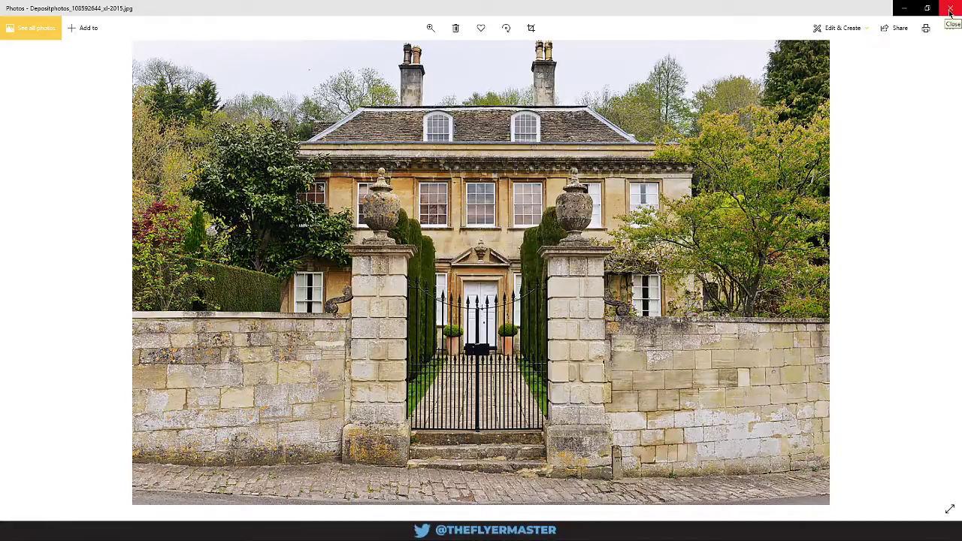
left_click(949, 11)
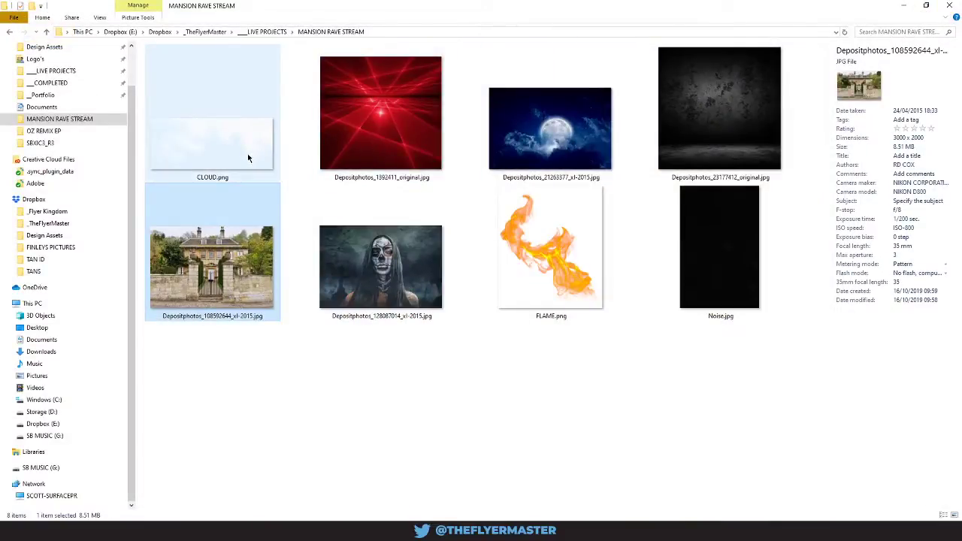
double_click(248, 155)
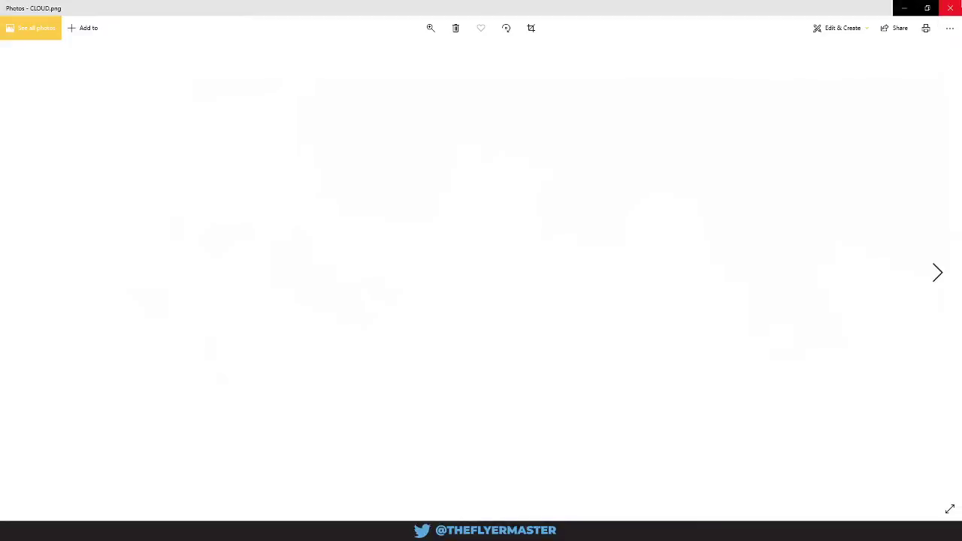
left_click(950, 7)
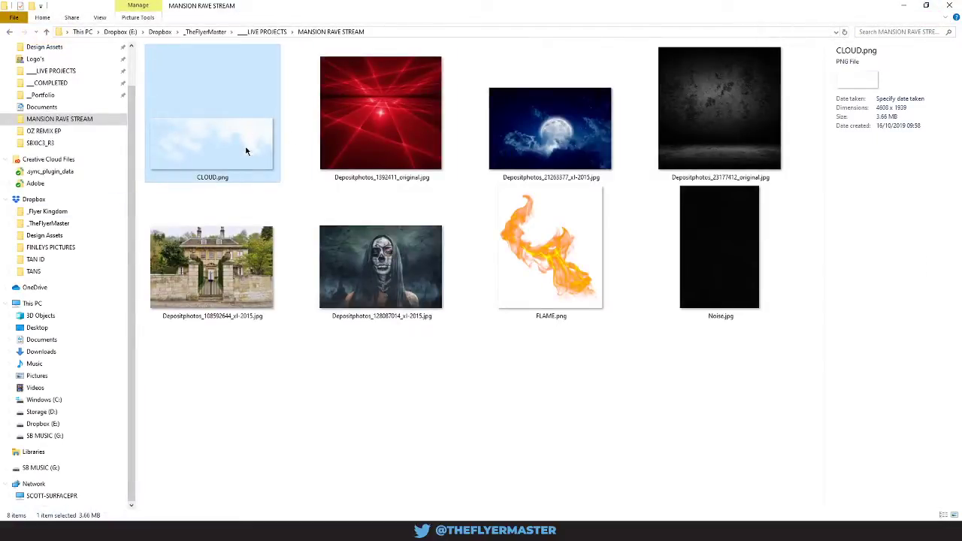
left_click(356, 137)
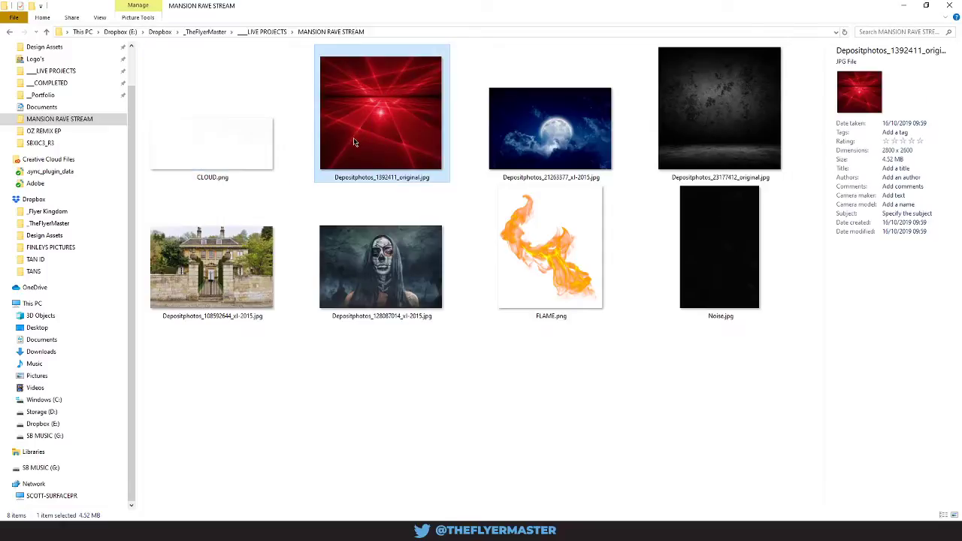
double_click(568, 160)
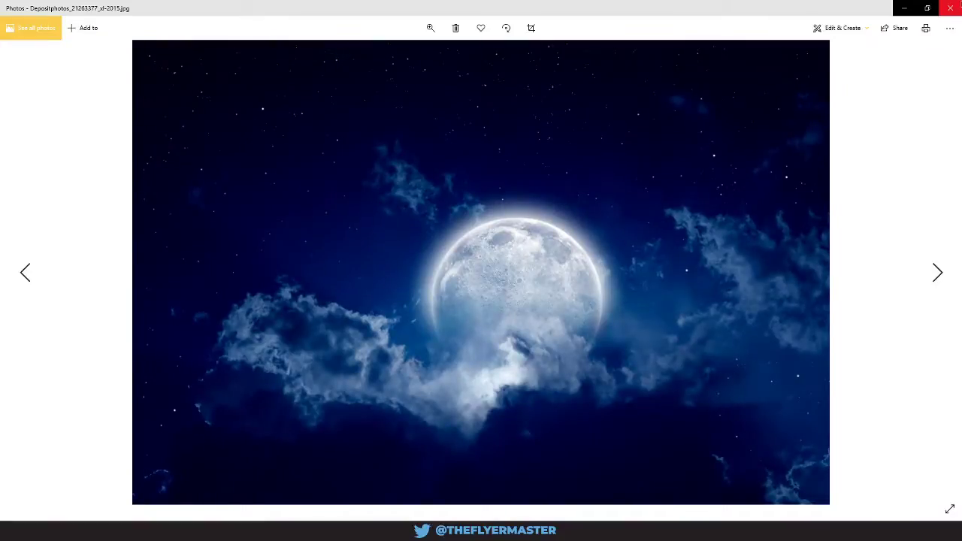
left_click(953, 9)
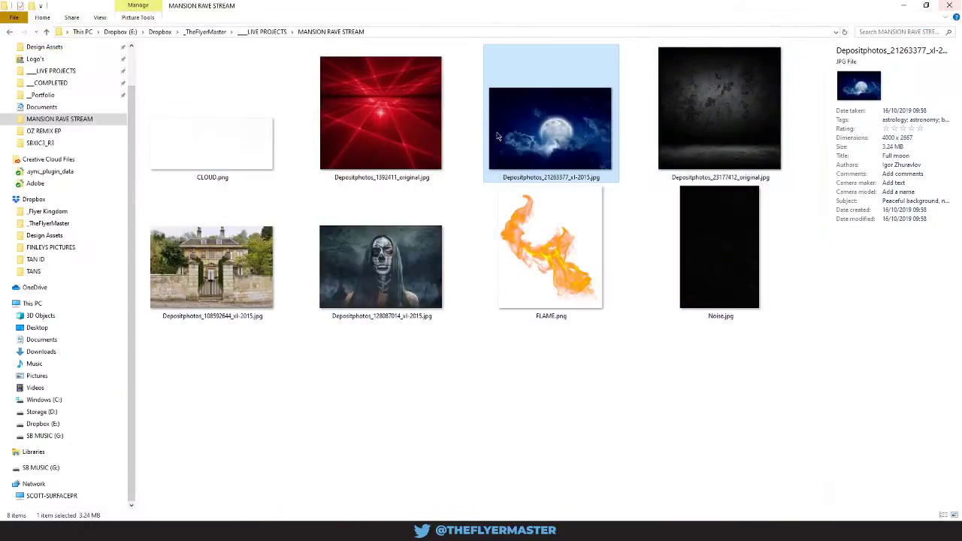
Preview the dark room, skull-faced woman and Noise.jpg images and check FLAME.png among the flyer assets
left_click(704, 98)
double_click(704, 98)
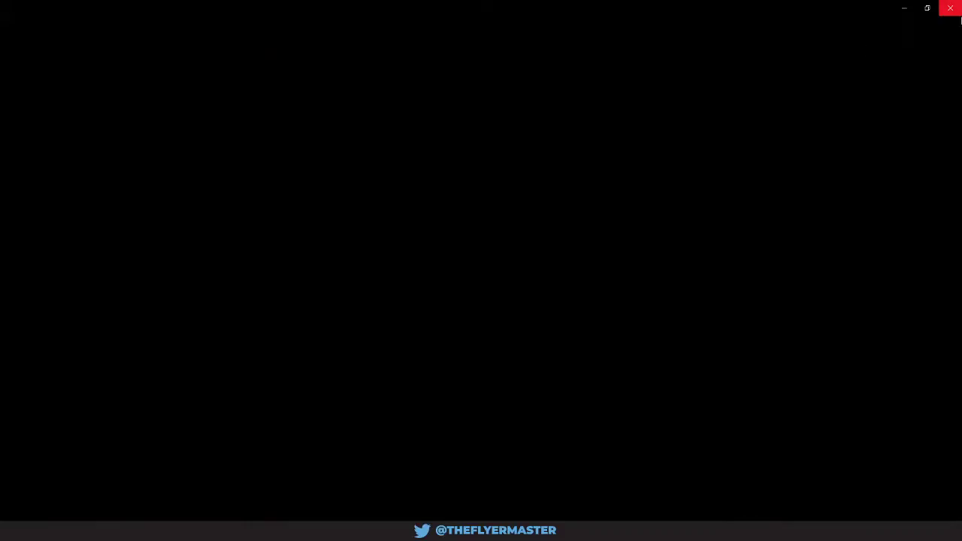
left_click(953, 9)
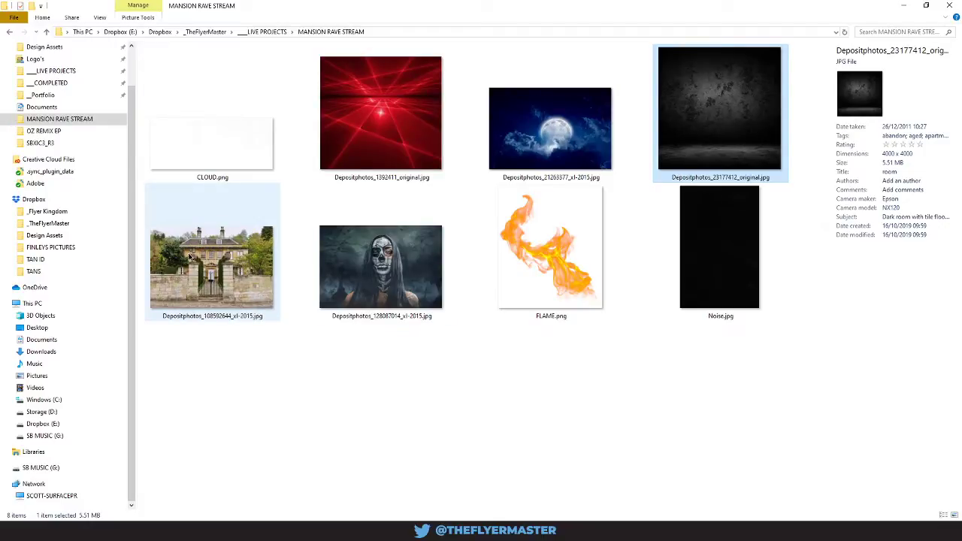
double_click(363, 271)
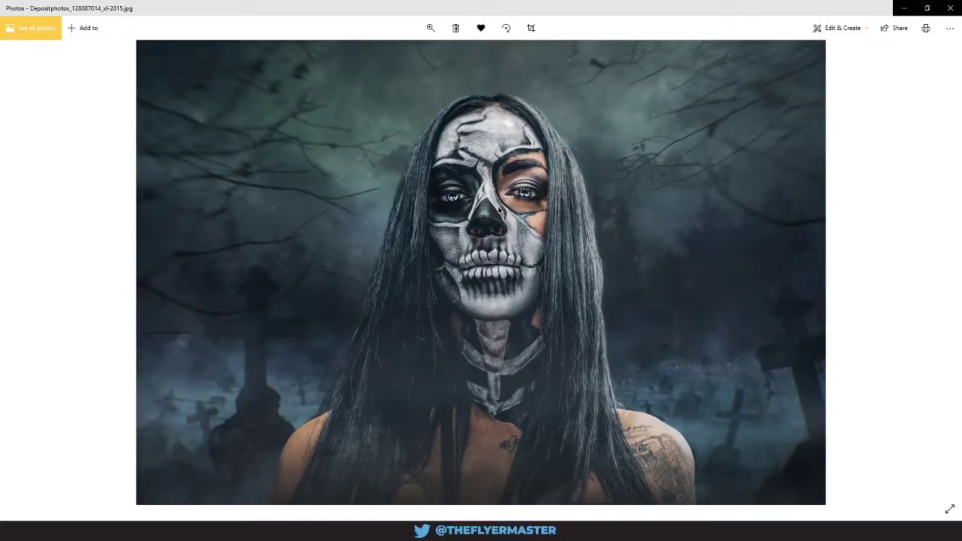
left_click(949, 7)
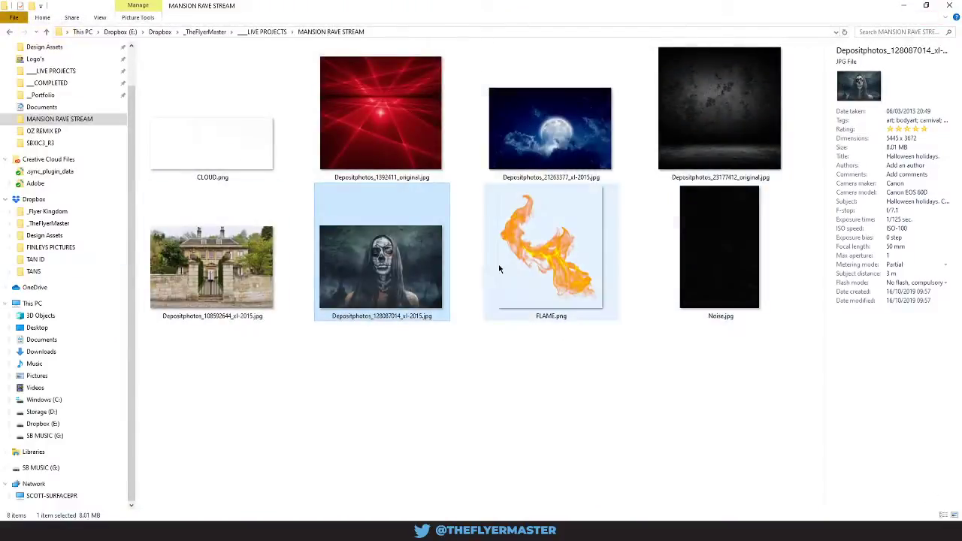
left_click(557, 250)
left_click(729, 260)
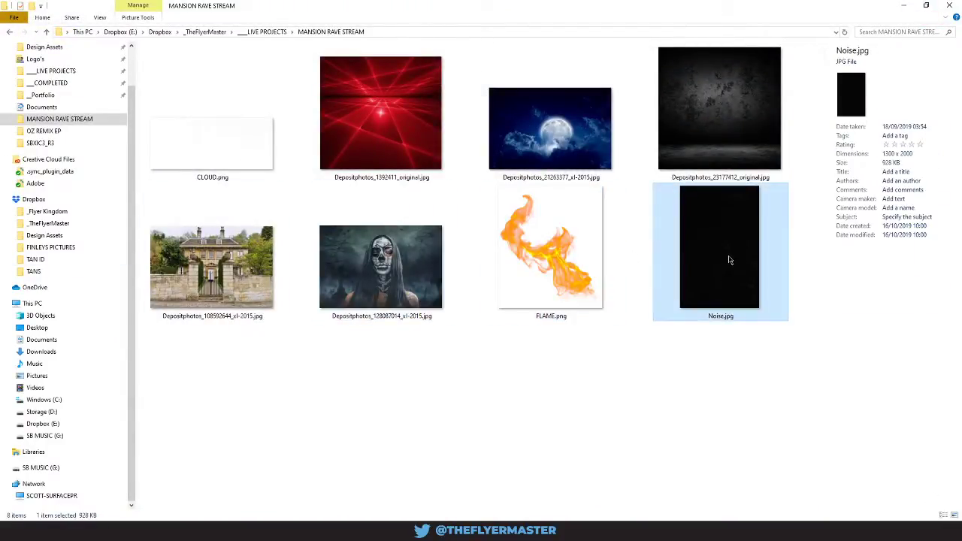
double_click(739, 263)
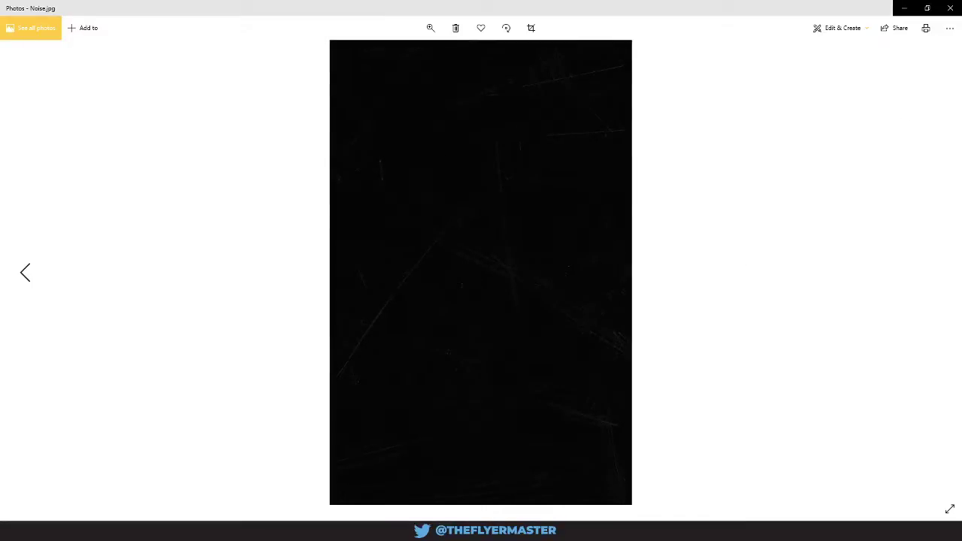
left_click(950, 8)
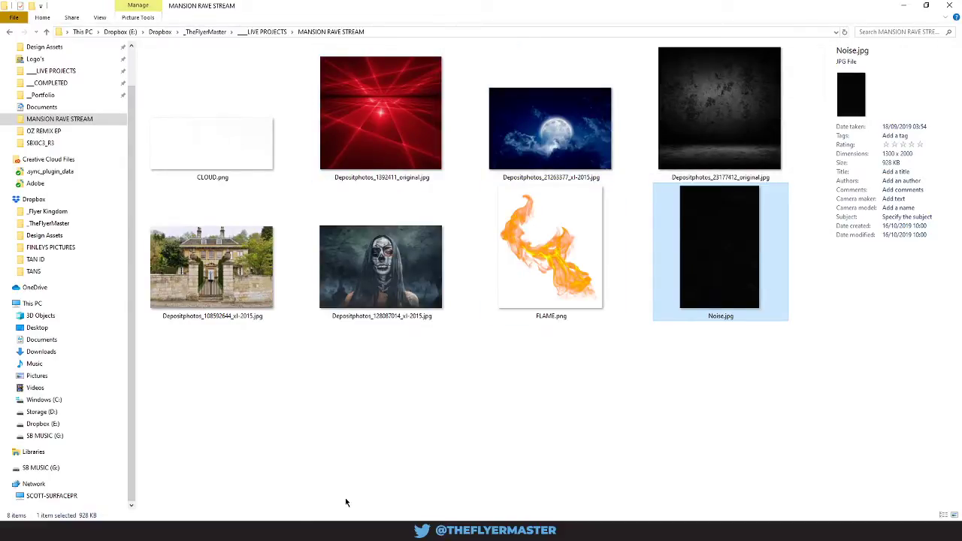
Switch back to Photoshop and close the Depositphotos_1392411_original.jpg document
left_click(803, 530)
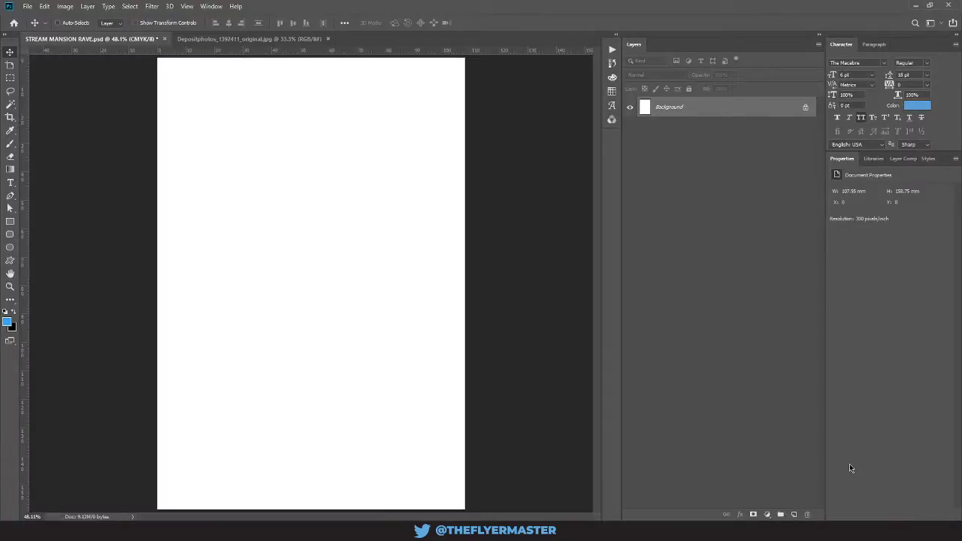
left_click(327, 39)
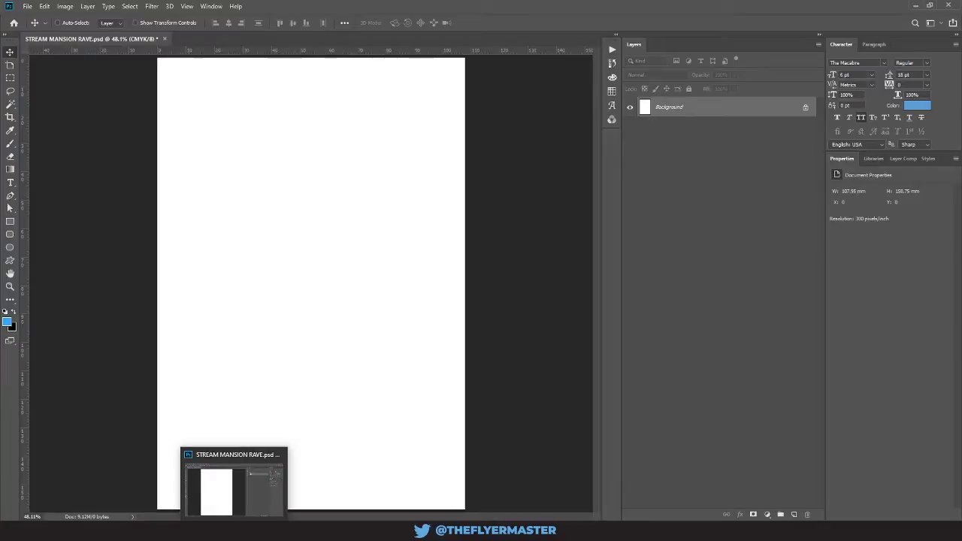
Place the mansion photo Depositphotos_108592644_xl-2015.jpg from the assets folder into the flyer across the full canvas width
left_click(243, 532)
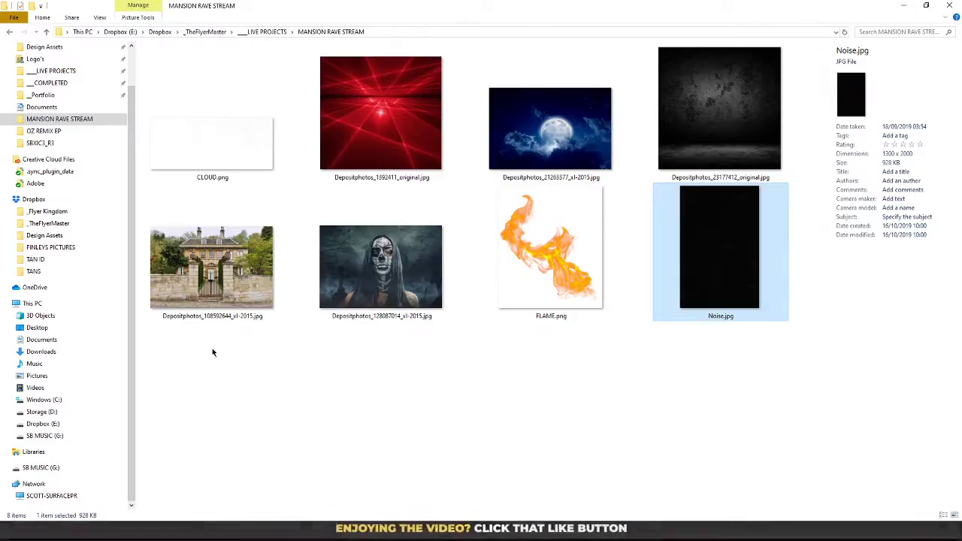
left_click_drag(219, 282, 350, 298)
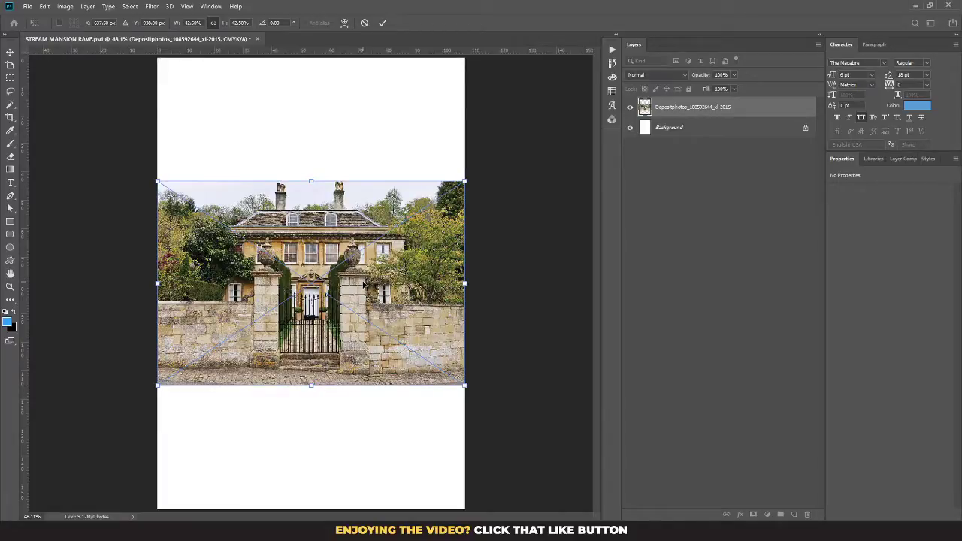
key("Return")
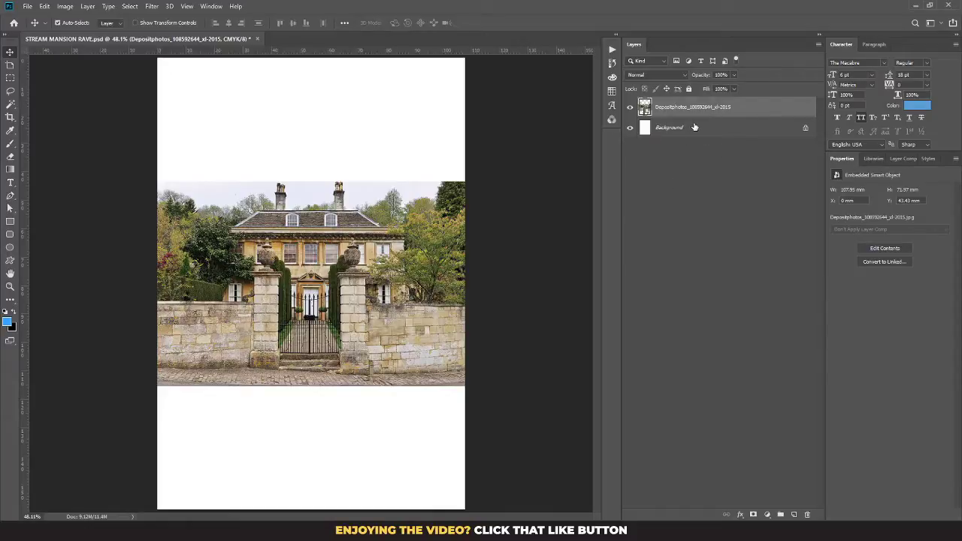
Duplicate the mansion layer and merge both copies into a single smart object
key("ctrl+j")
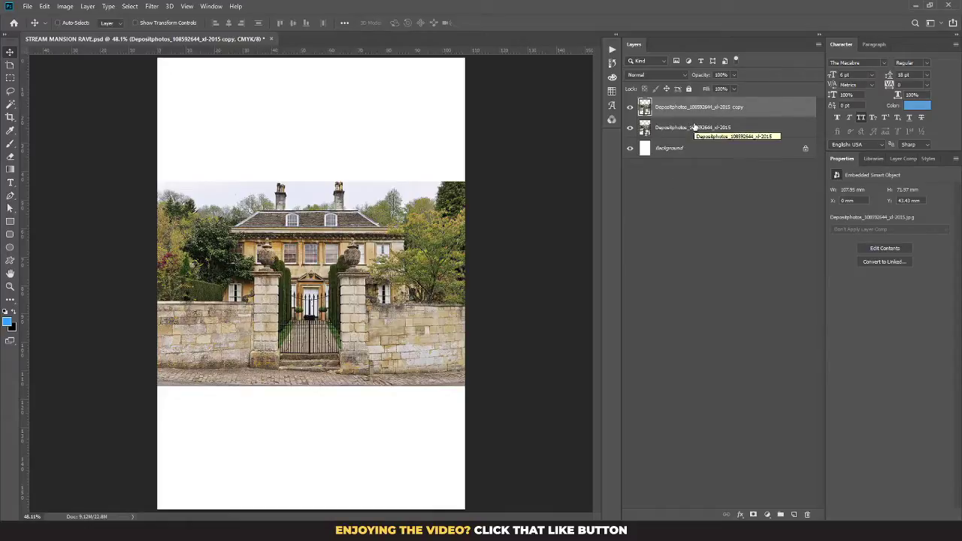
left_click(743, 129, "shift")
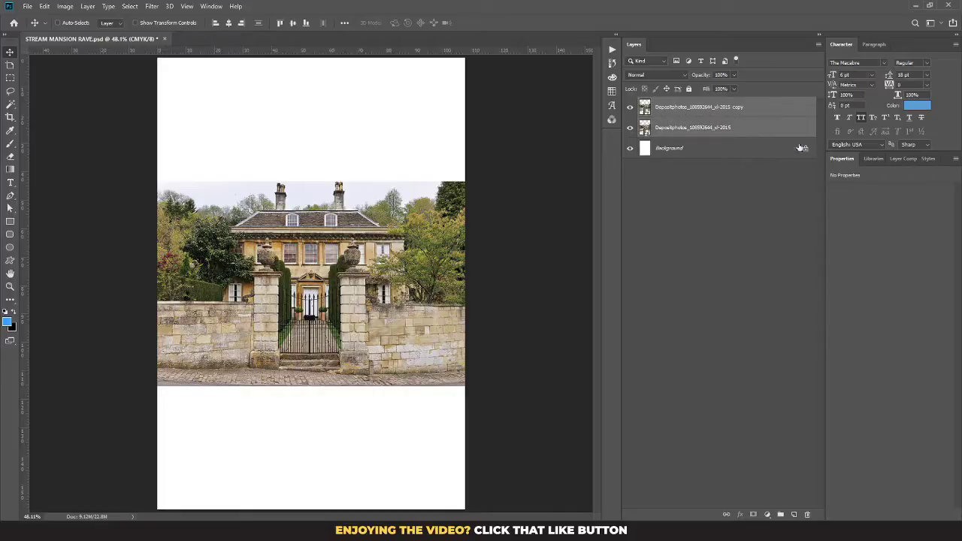
key("ctrl")
key("ctrl+e")
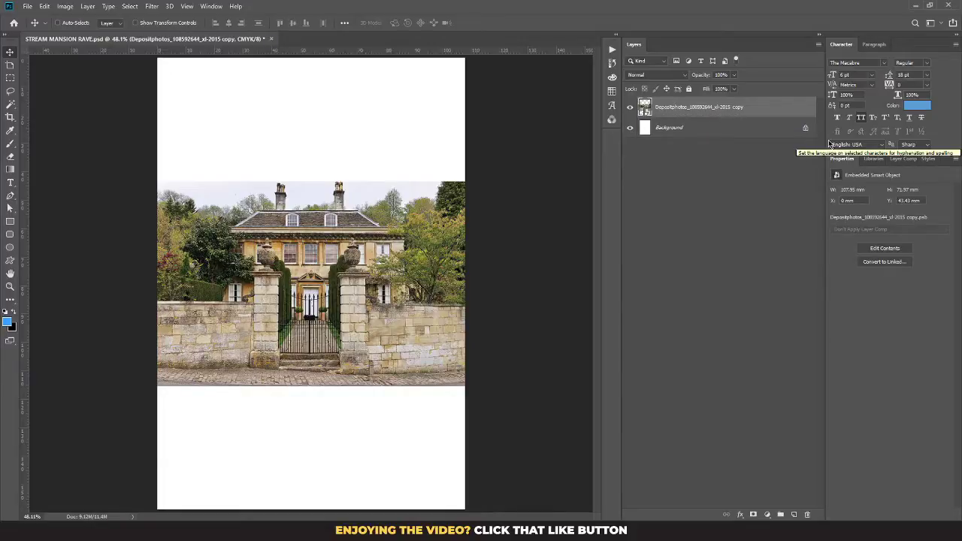
Open the merged mansion smart object's contents and inspect the roofline, chimneys and trees against the sky
double_click(646, 106)
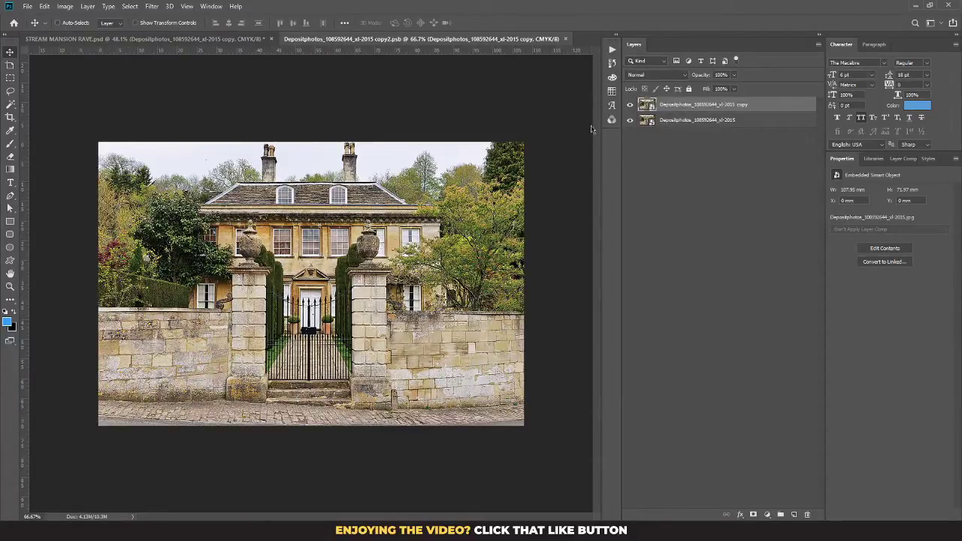
key("ctrl+plus")
key("ctrl+plus")
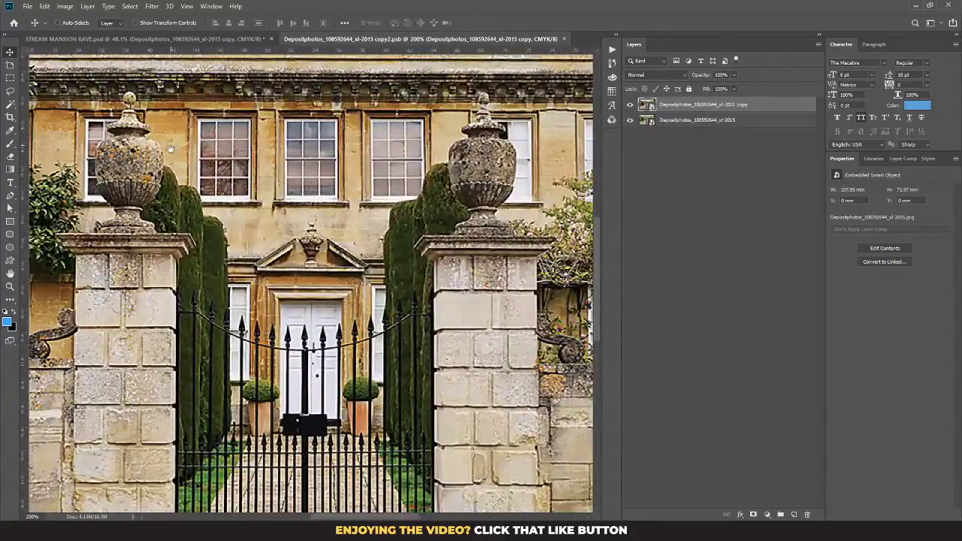
left_click_drag(170, 149, 412, 382)
left_click_drag(491, 217, 492, 216)
left_click_drag(245, 234, 233, 309)
key("ctrl+minus")
left_click_drag(474, 276, 426, 281)
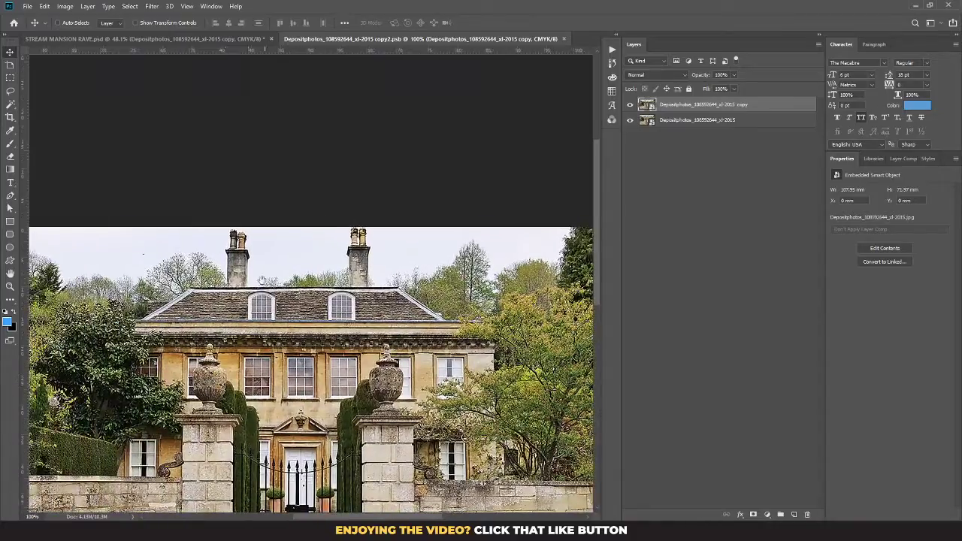
left_click_drag(223, 292, 306, 289)
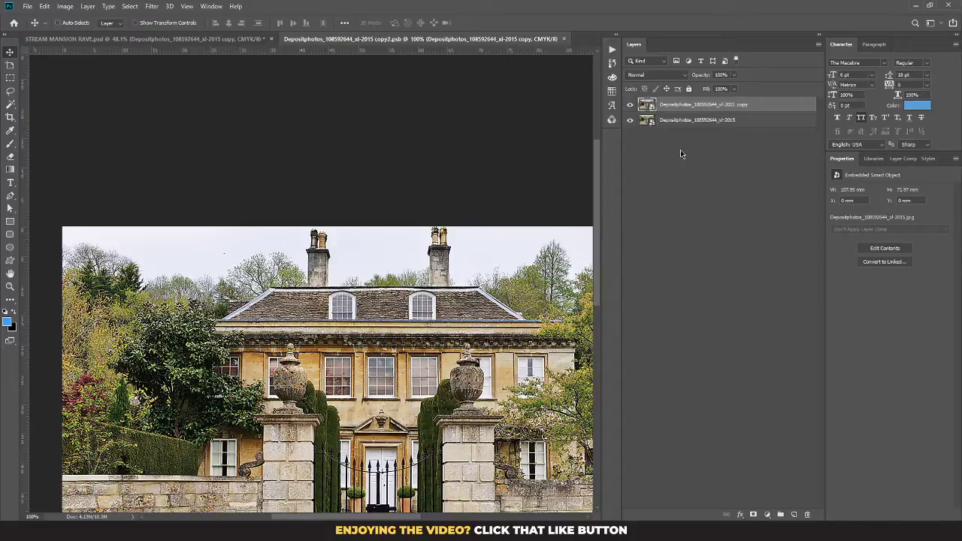
double_click(644, 106)
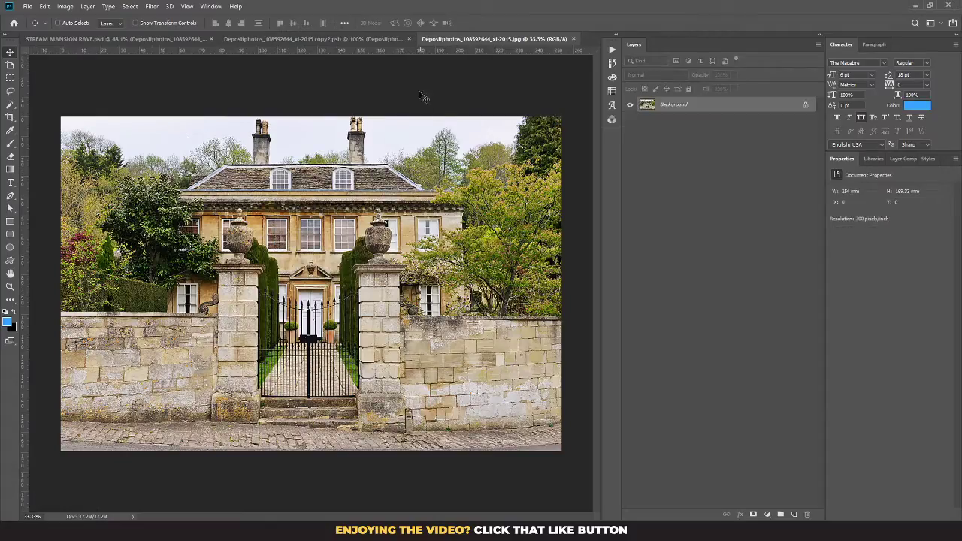
left_click(573, 39)
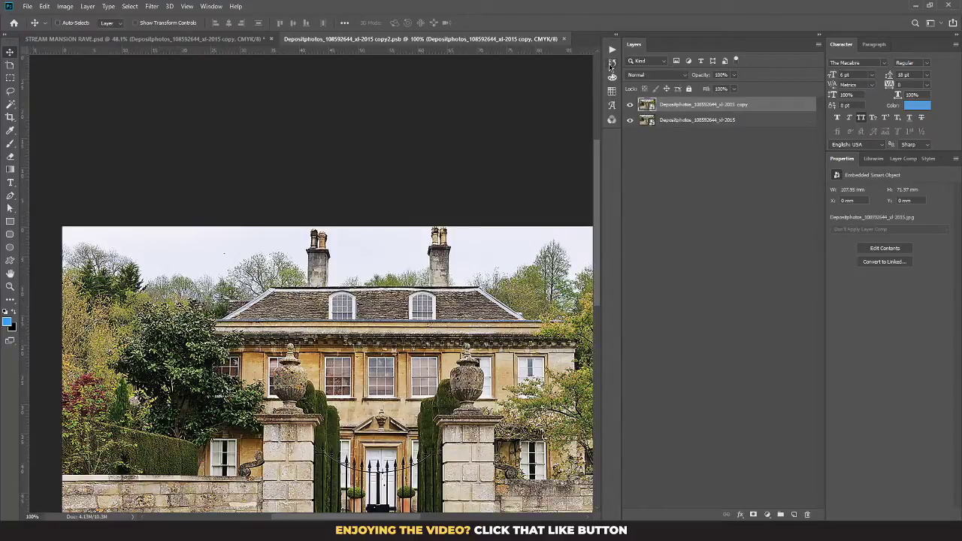
Apply a Threshold adjustment at level 204 to the upper mansion copy so the sky separates from the building
left_click(67, 6)
mouse_move(81, 32)
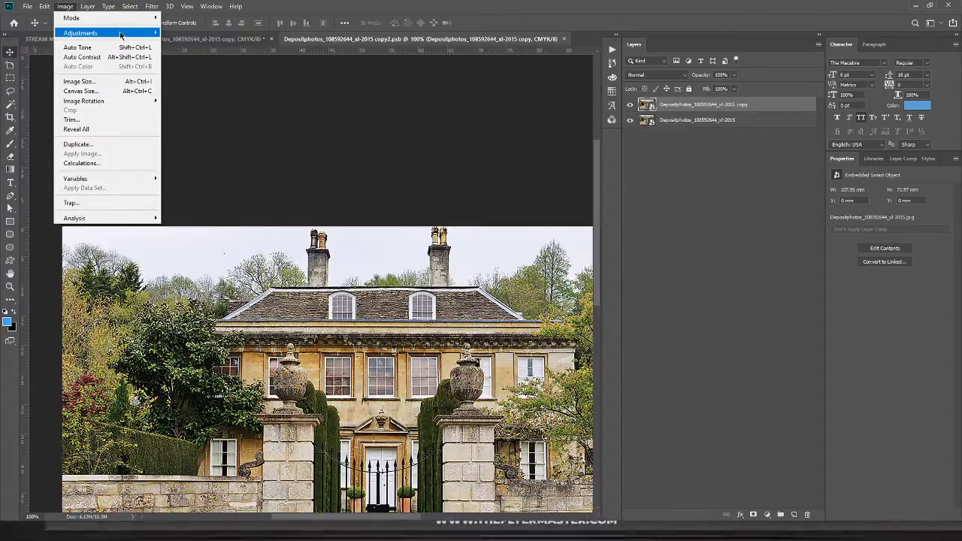
mouse_move(139, 35)
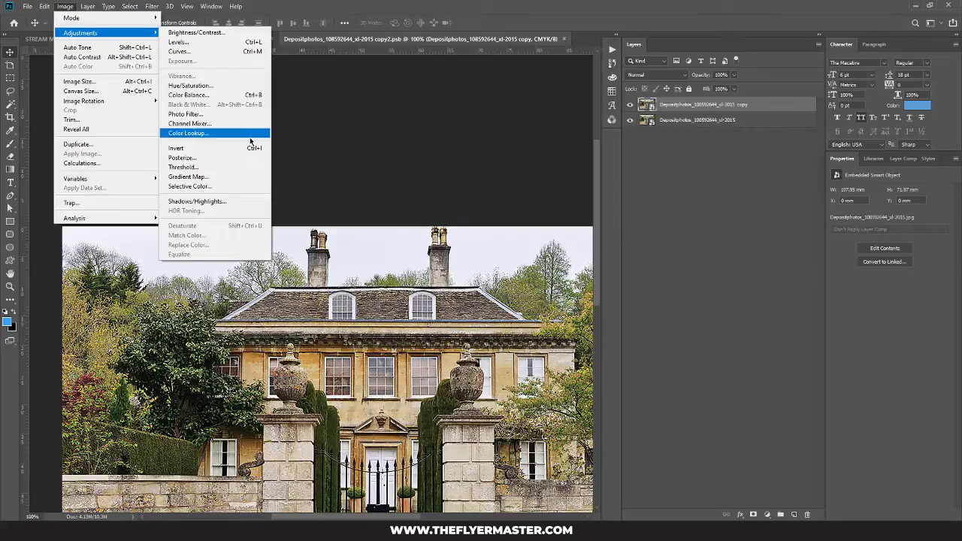
left_click(217, 166)
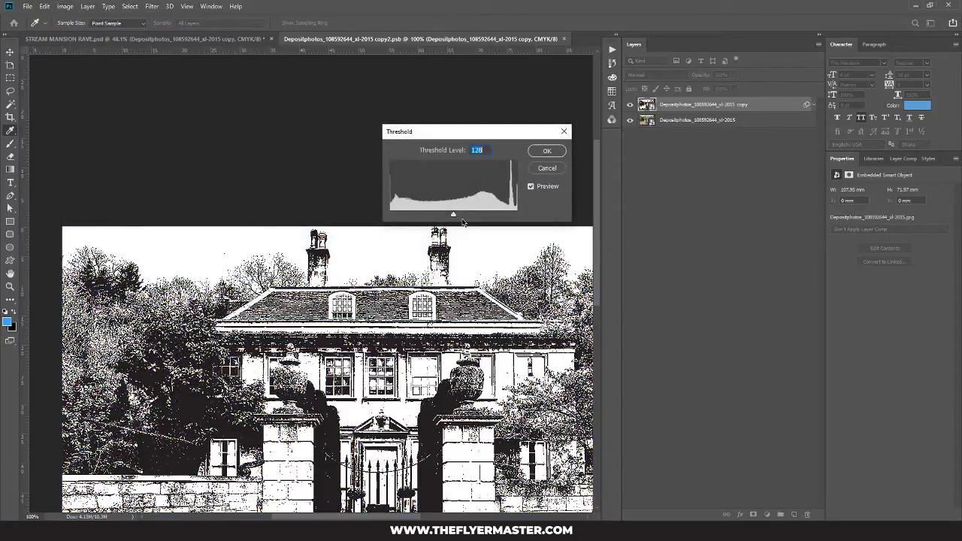
left_click_drag(455, 215, 490, 214)
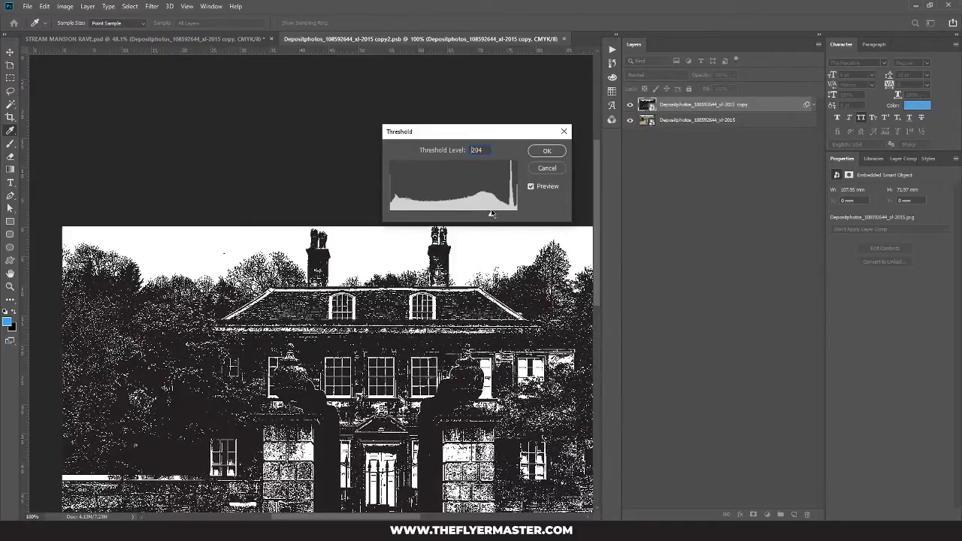
left_click(547, 150)
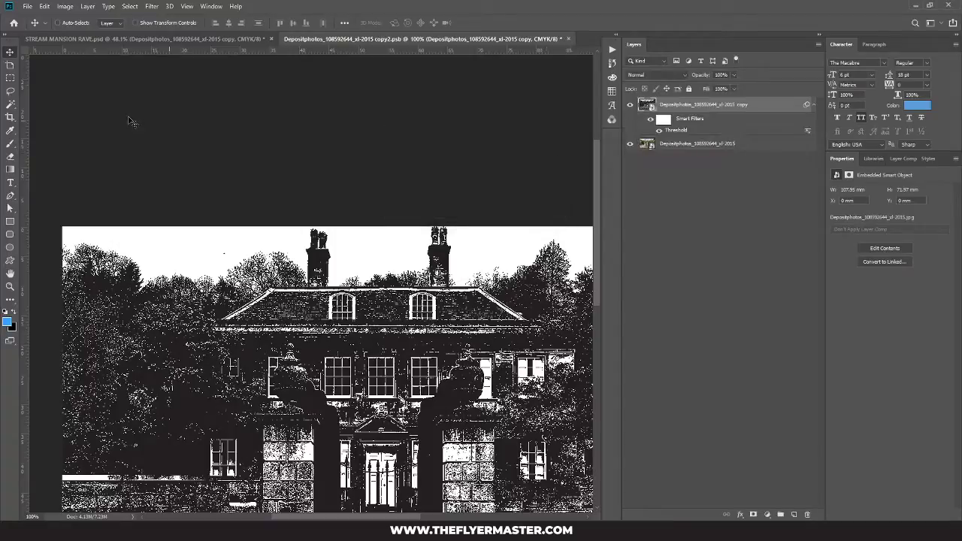
Select all white areas of the thresholded mansion with the Magic Wand and hide that layer
left_click(12, 106)
left_click(190, 241)
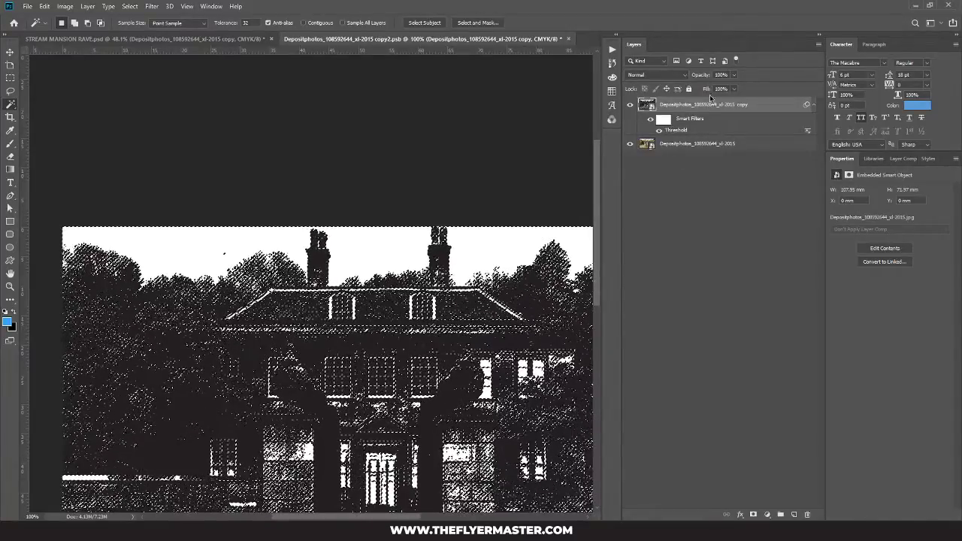
left_click(629, 105)
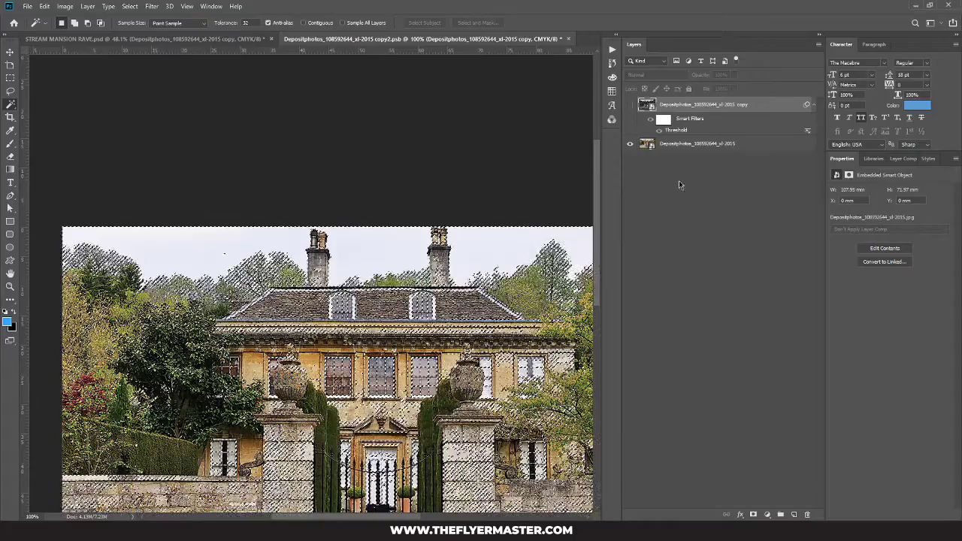
Invert the selection and apply it as a layer mask on the original mansion layer
left_click(676, 144)
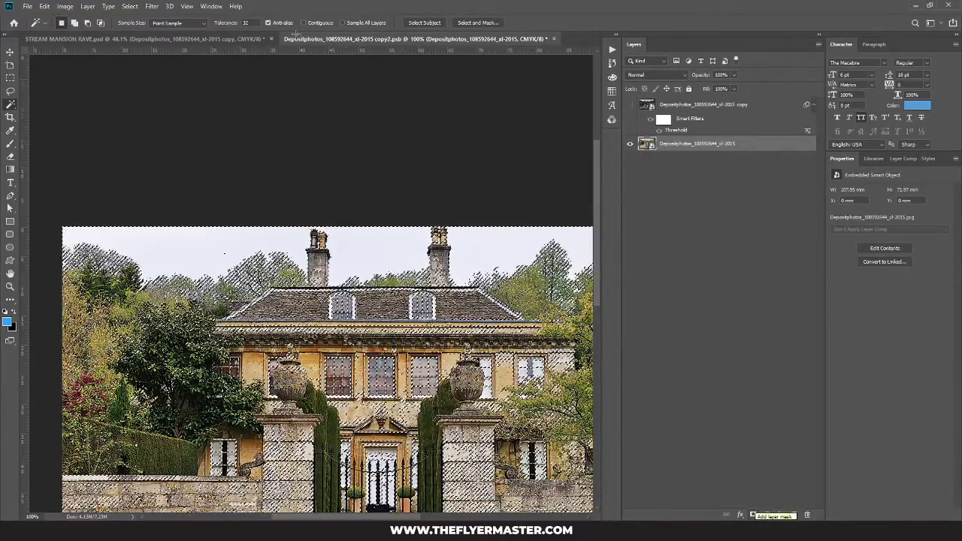
left_click(150, 7)
mouse_move(136, 7)
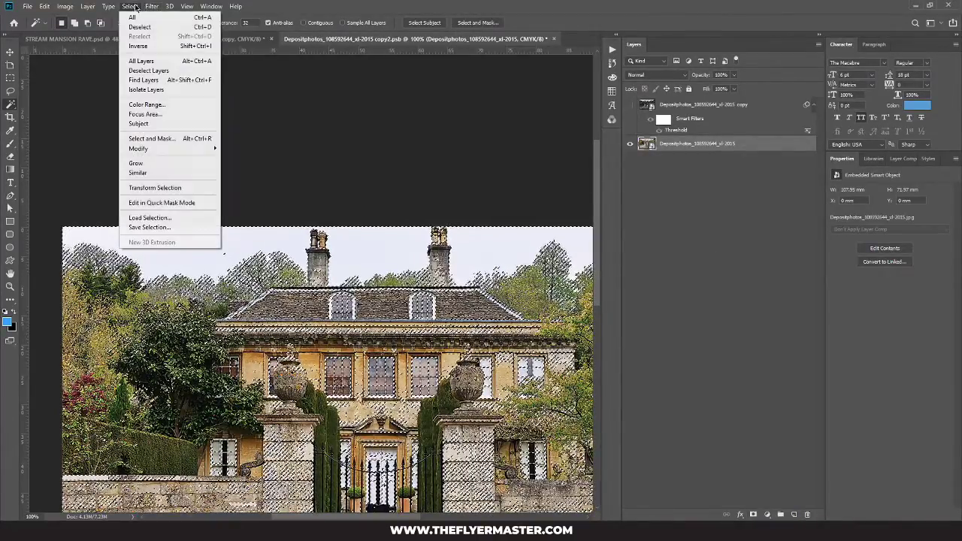
left_click(164, 47)
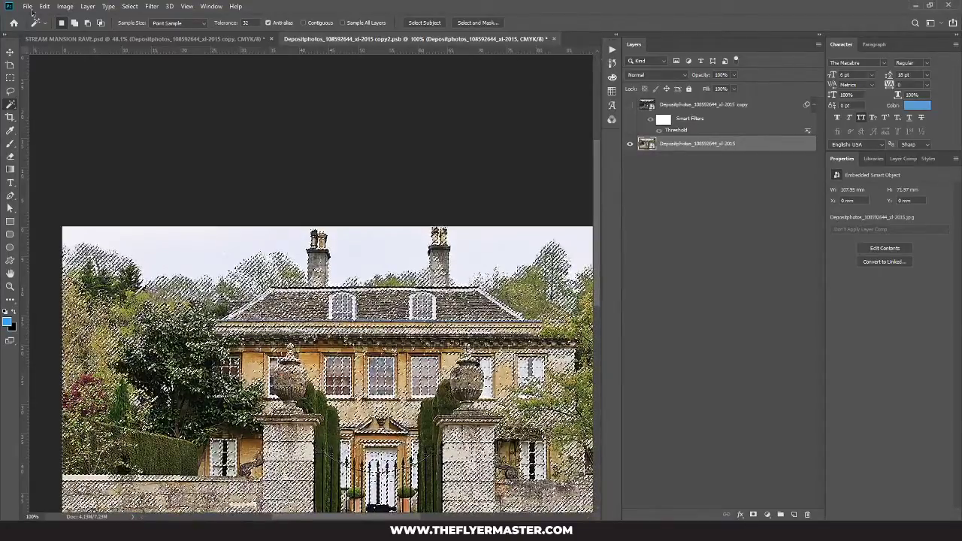
left_click(754, 514)
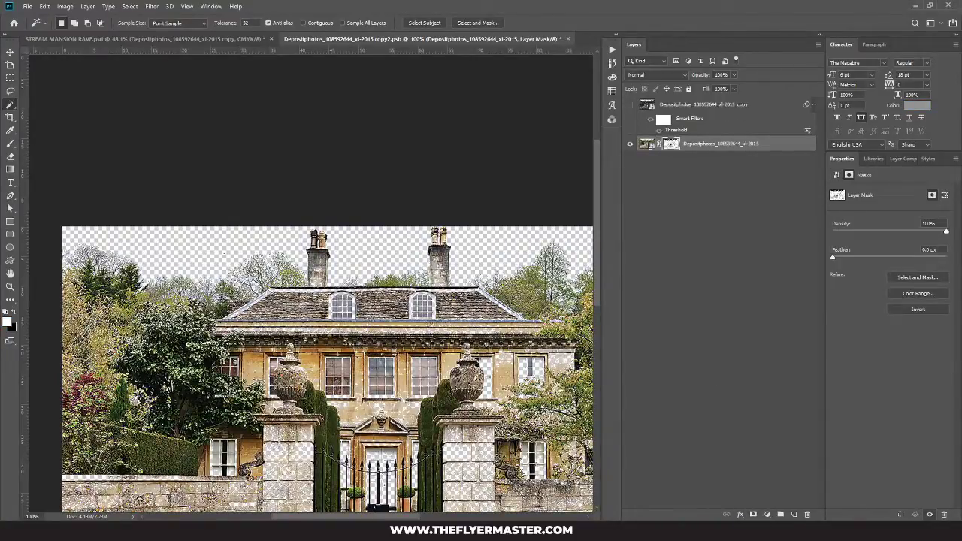
Add a bright red Solid Color fill layer and place it beneath the masked mansion layer
left_click(767, 515)
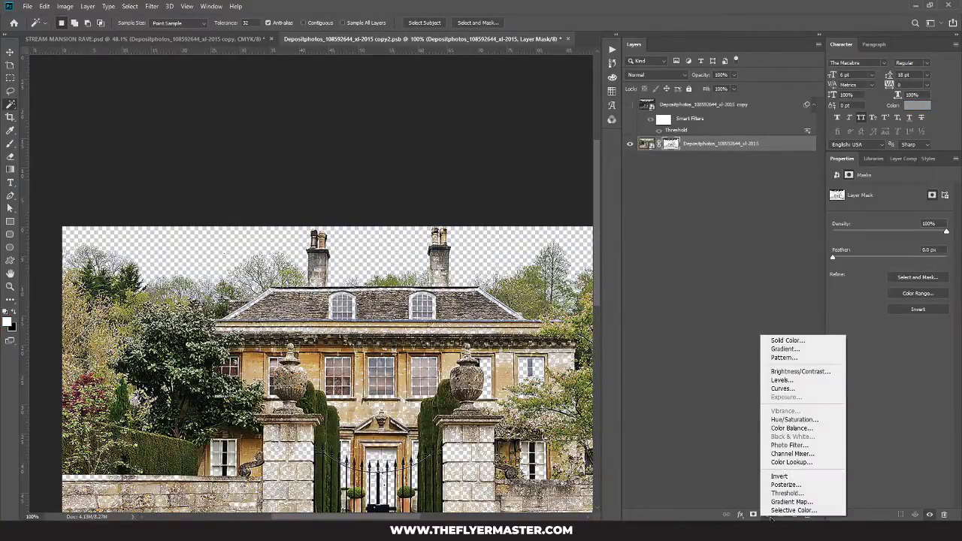
left_click(811, 343)
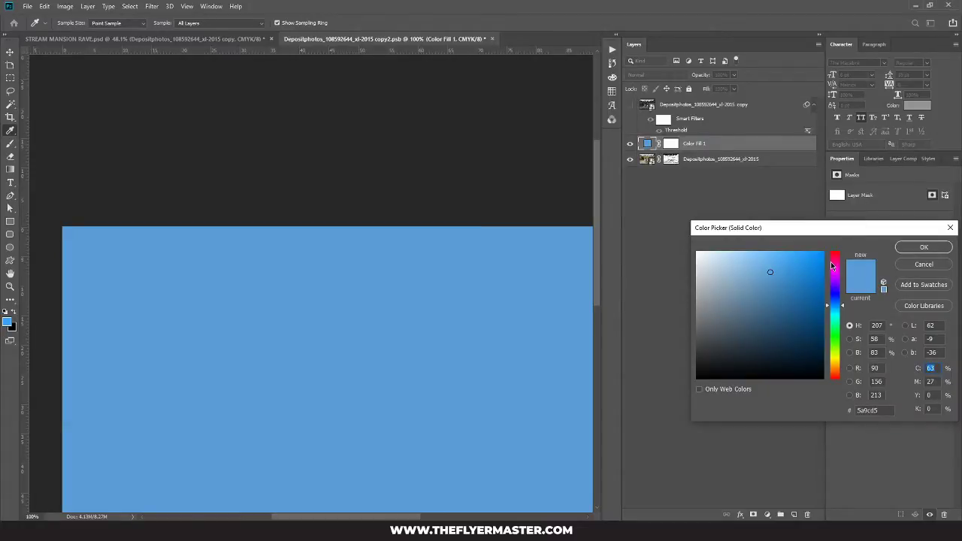
left_click(834, 253)
left_click_drag(806, 257, 863, 236)
left_click(903, 245)
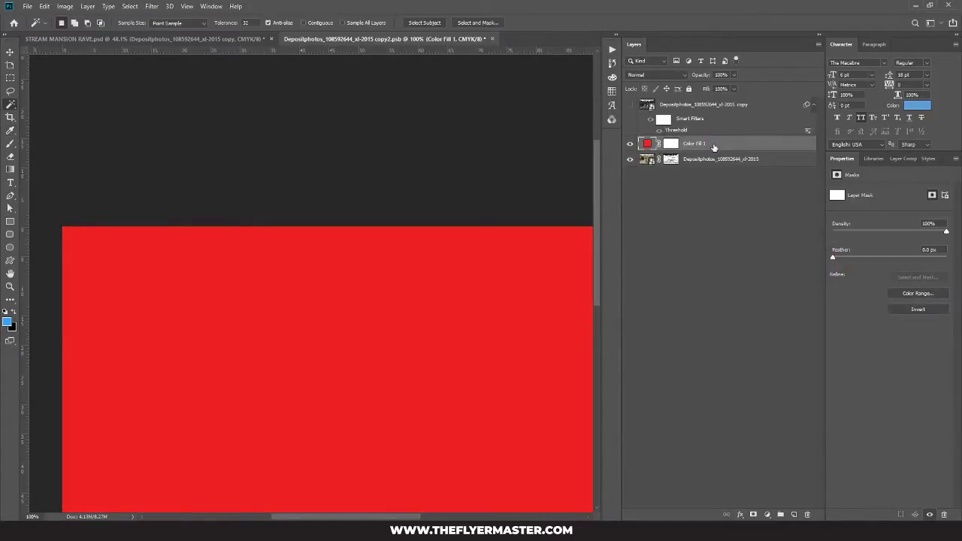
left_click_drag(714, 147, 712, 177)
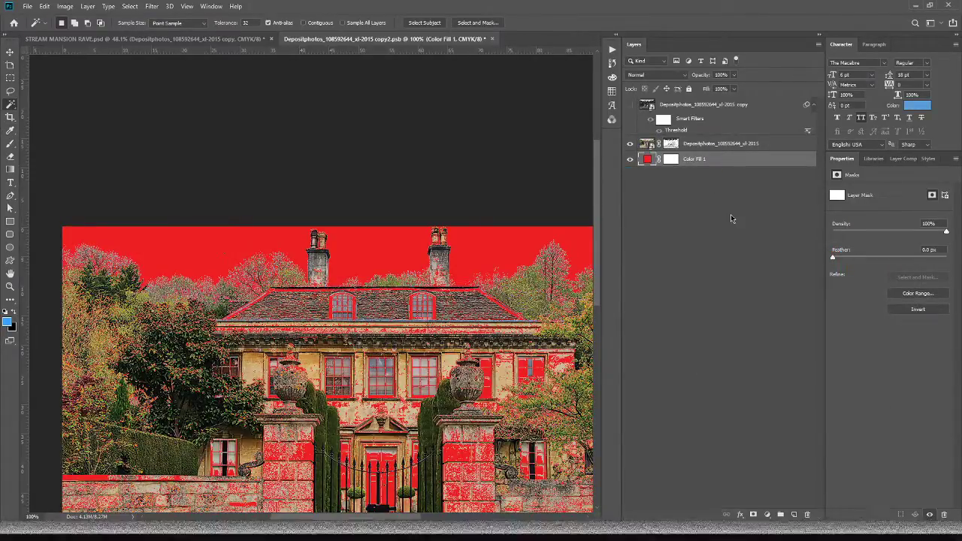
Inspect the cutout against the red background and view the mansion's layer mask on its own
key("ctrl+plus")
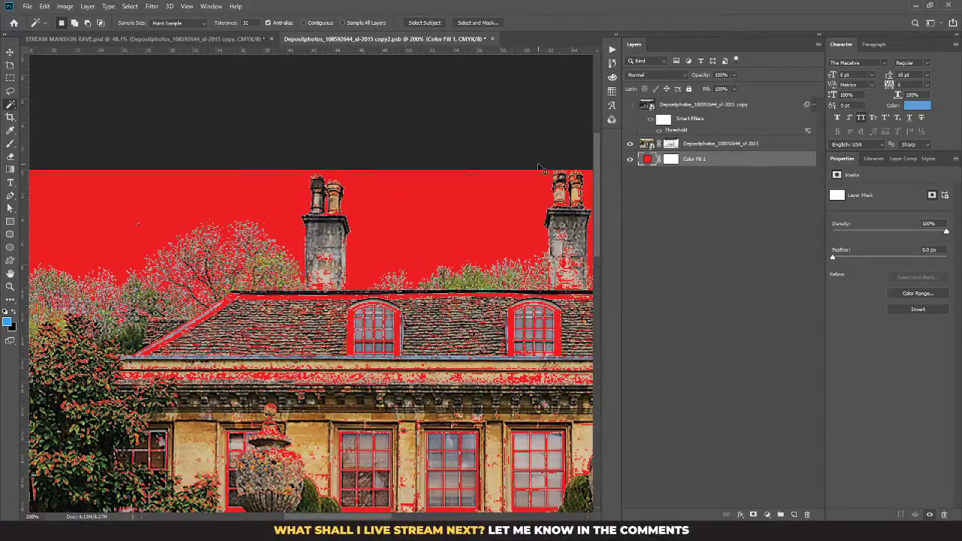
key("ctrl+minus")
key("ctrl+minus")
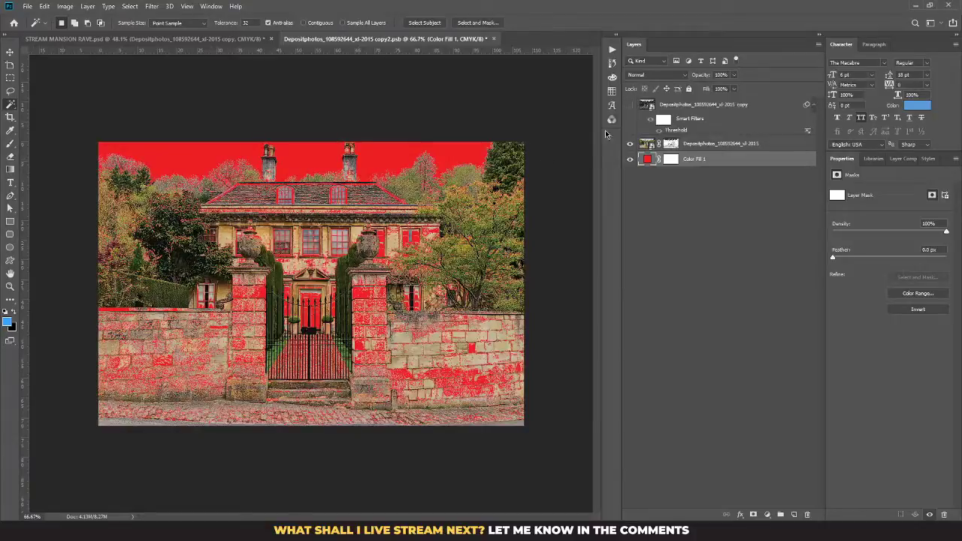
left_click(671, 147)
left_click(670, 148, "alt")
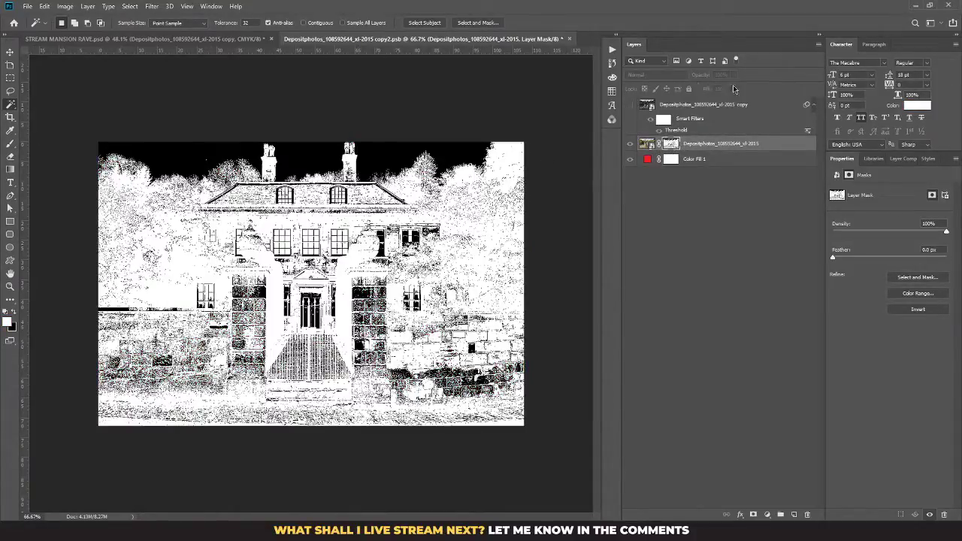
left_click(645, 144)
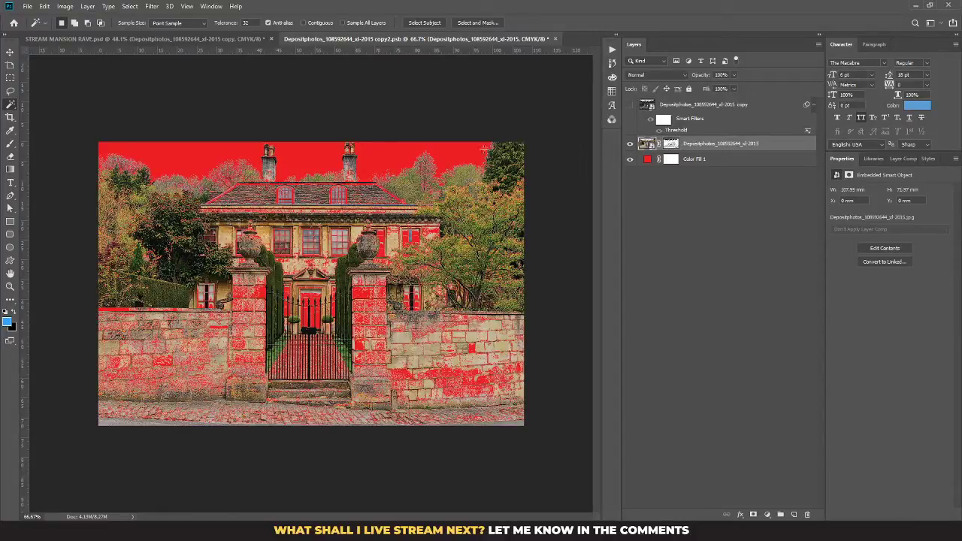
Quick-select the house, trees, walls and road below the skyline and fill that area of the mansion's mask with white
left_click(11, 92)
left_click(10, 118)
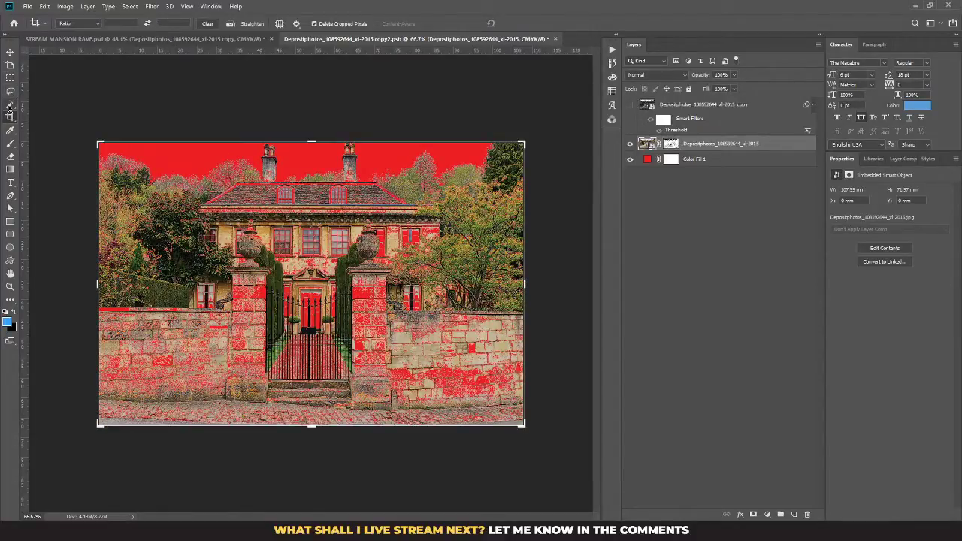
left_click(10, 106)
right_click(11, 107)
left_click(57, 104)
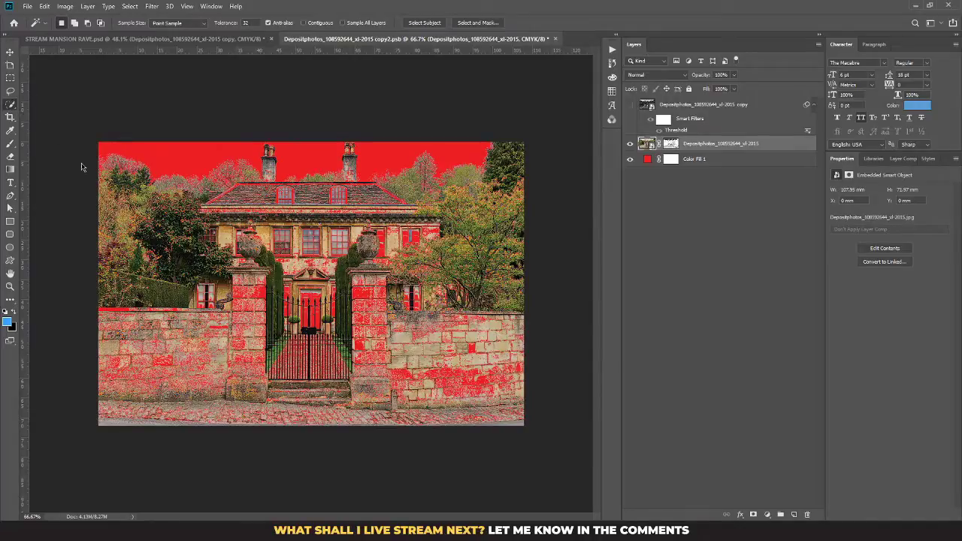
mouse_move(97, 199)
left_mouse_down()
mouse_move(135, 225)
mouse_move(158, 223)
mouse_move(133, 203)
mouse_move(144, 184)
mouse_move(192, 211)
mouse_move(237, 214)
mouse_move(271, 197)
mouse_move(270, 166)
mouse_move(302, 193)
mouse_move(351, 182)
mouse_move(517, 239)
mouse_move(488, 270)
mouse_move(435, 251)
mouse_move(178, 261)
mouse_move(338, 220)
mouse_move(363, 235)
mouse_move(106, 272)
mouse_move(304, 300)
mouse_move(302, 372)
mouse_move(217, 353)
mouse_move(411, 366)
mouse_move(109, 372)
mouse_move(550, 415)
left_mouse_up()
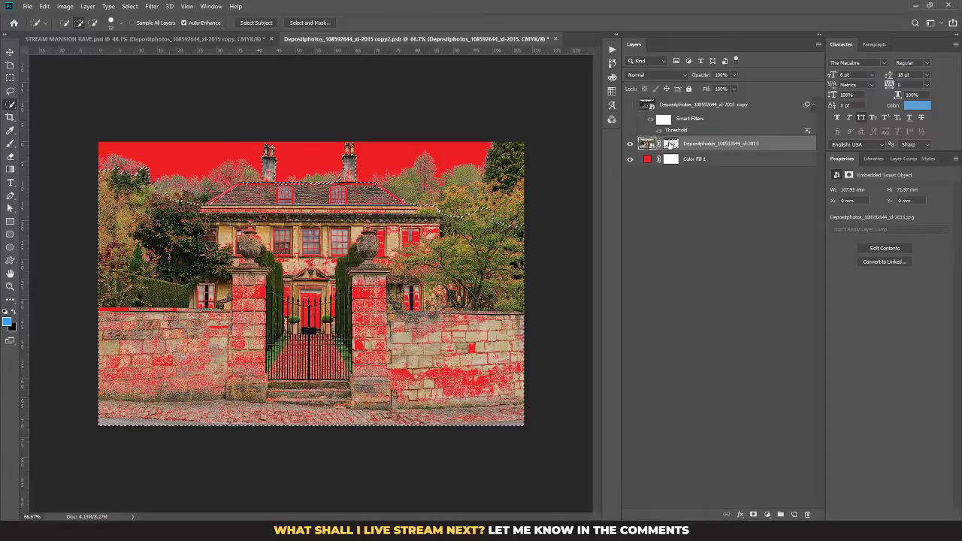
left_click(669, 144)
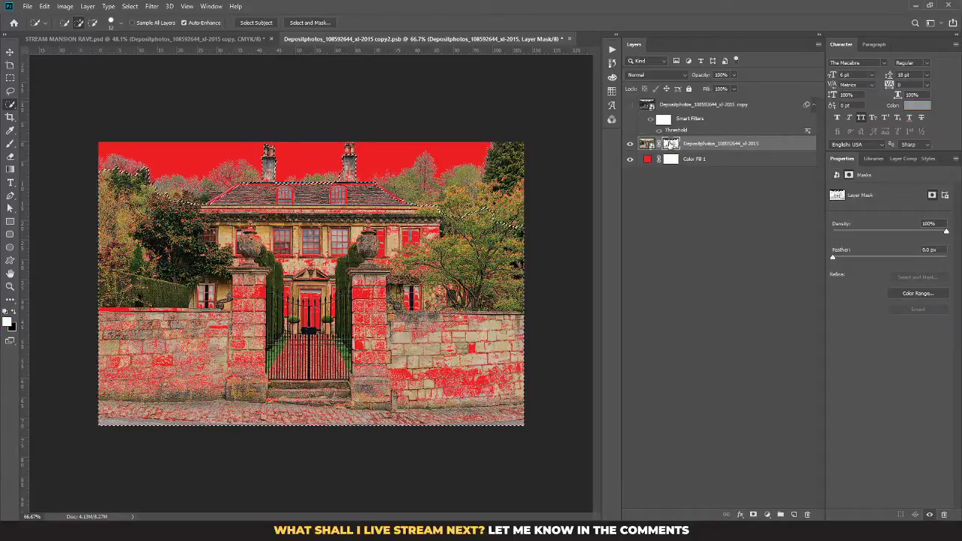
key("ctrl+d")
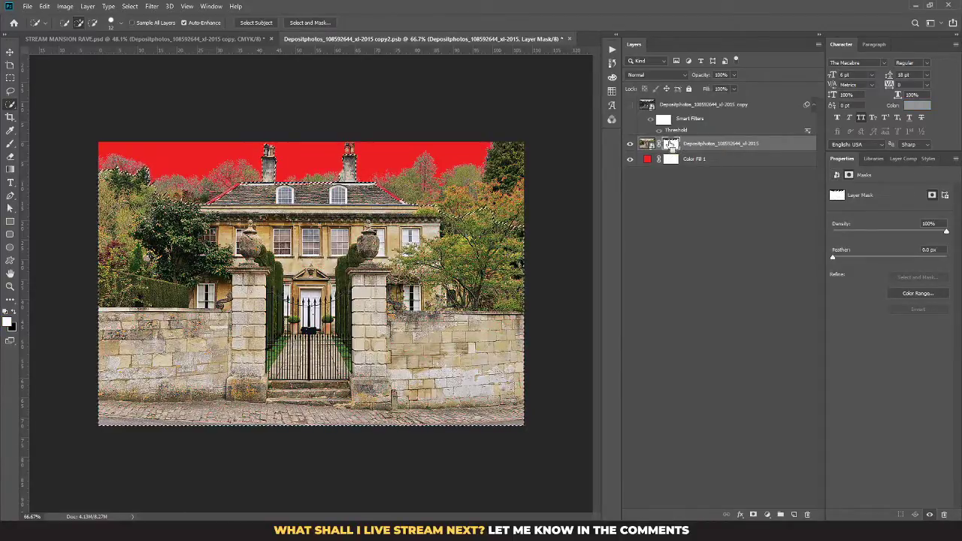
Display the mansion's mask alone and paint white with a small brush over the black gap along the left roof slope
key("ctrl+1")
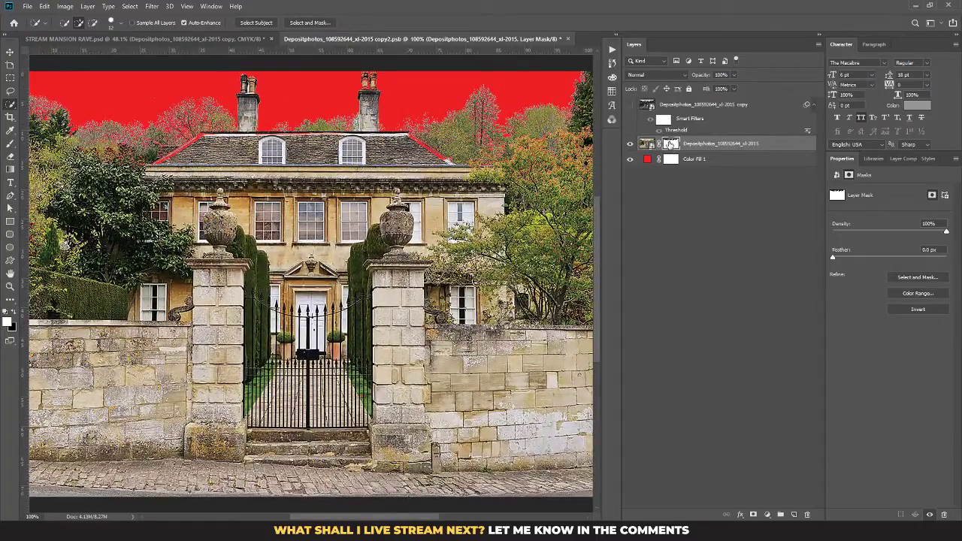
left_click(670, 144, "alt")
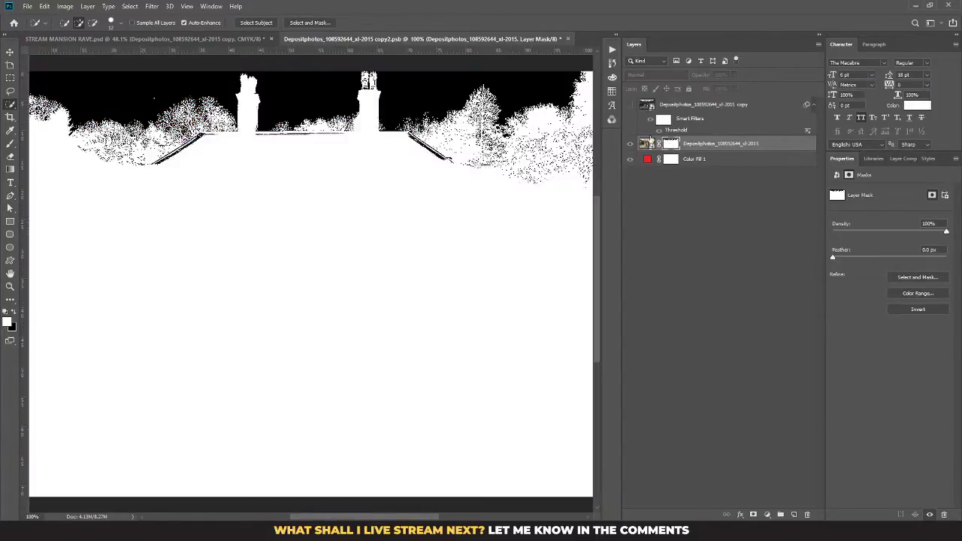
left_click_drag(213, 146, 351, 259)
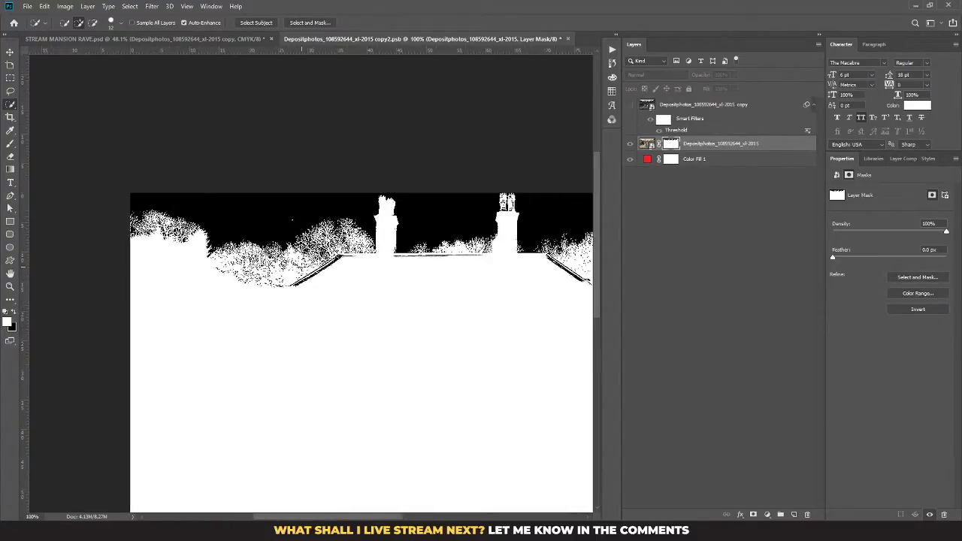
key("b")
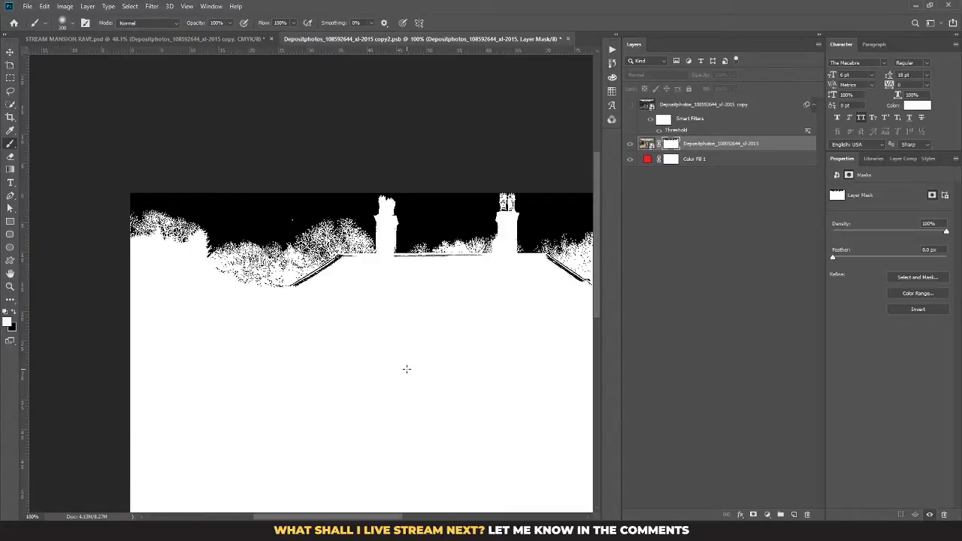
key("[")
mouse_move(332, 280)
left_mouse_down()
mouse_move(281, 295)
mouse_move(304, 291)
mouse_move(340, 257)
mouse_move(300, 284)
left_mouse_up()
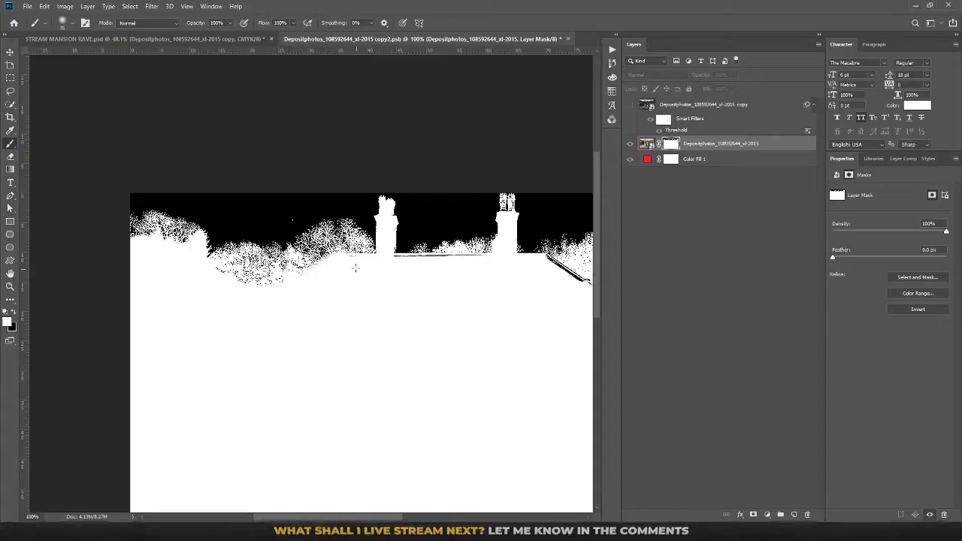
Try to paint white over the gap along the roof ridge beside the left chimney, and undo the stroke
left_click_drag(397, 261, 397, 263)
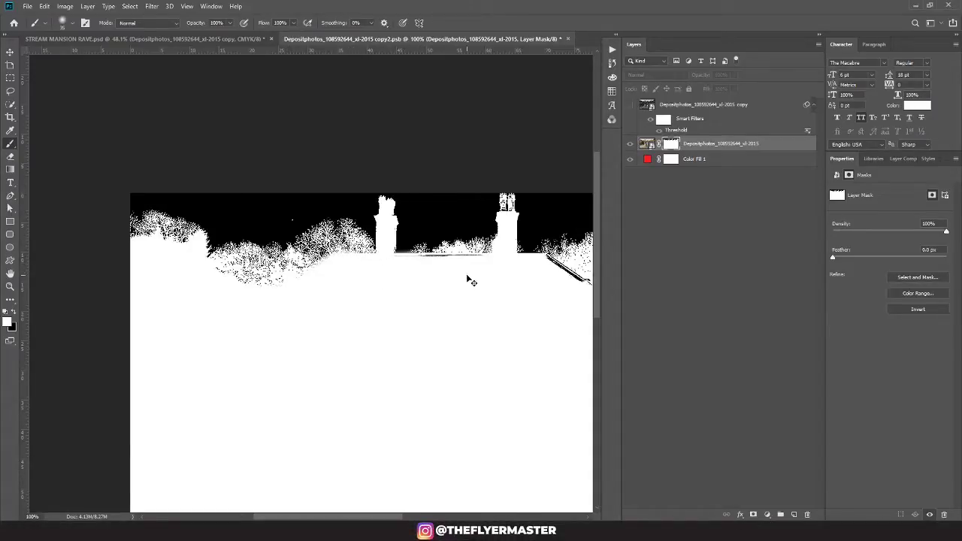
key("ctrl+z")
right_click(413, 260)
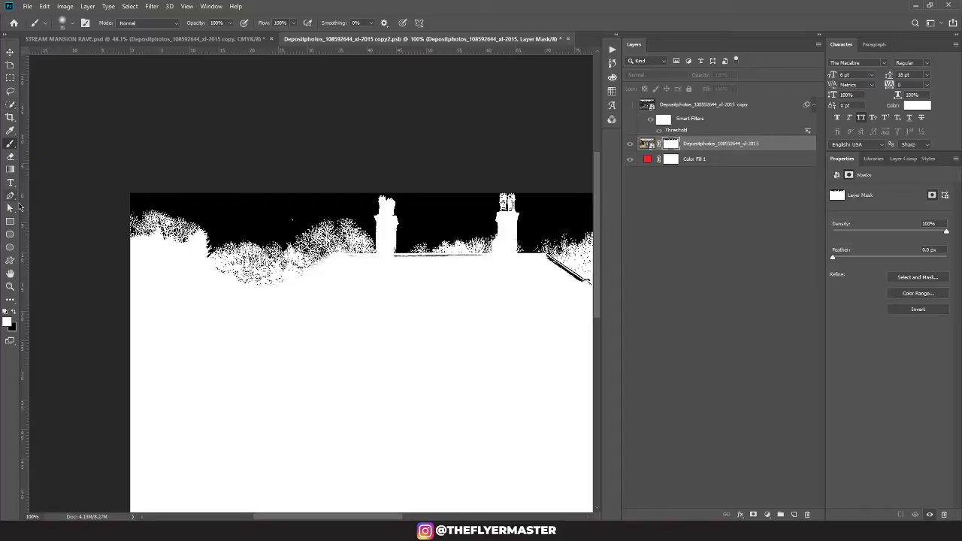
Start a Pen path on the mask, running straight along the roof ridge from its left end to the right chimney's base
left_click(10, 196)
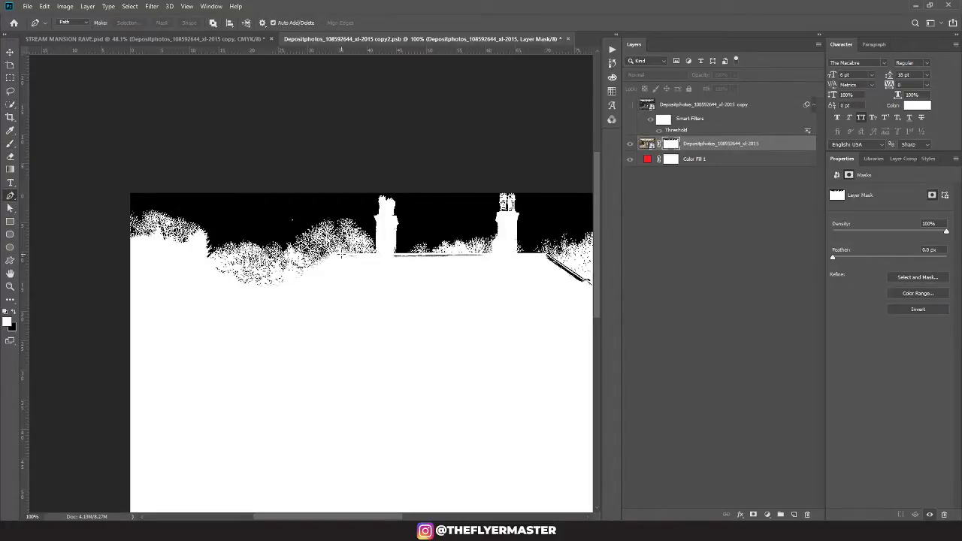
left_click(341, 254)
key("ctrl+plus")
left_click_drag(476, 162, 265, 212)
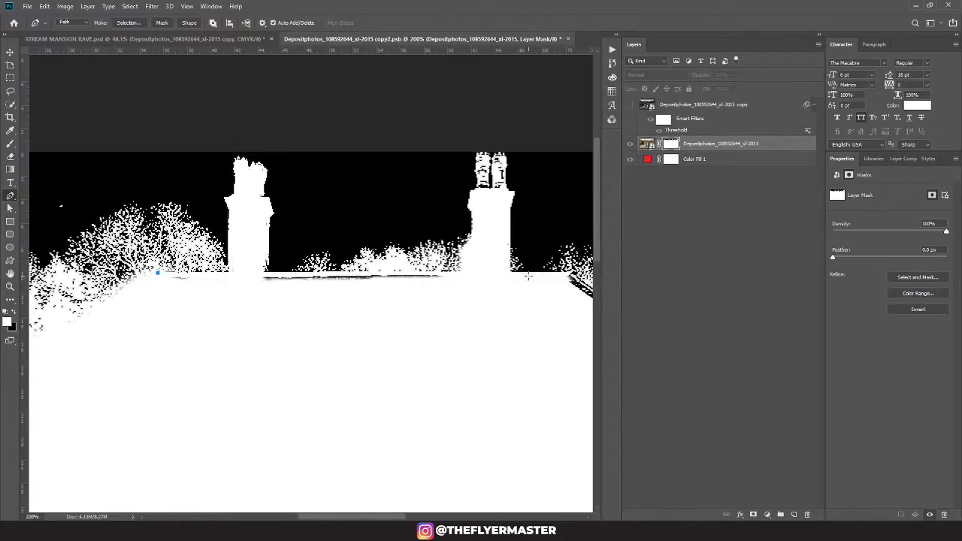
left_click(474, 272)
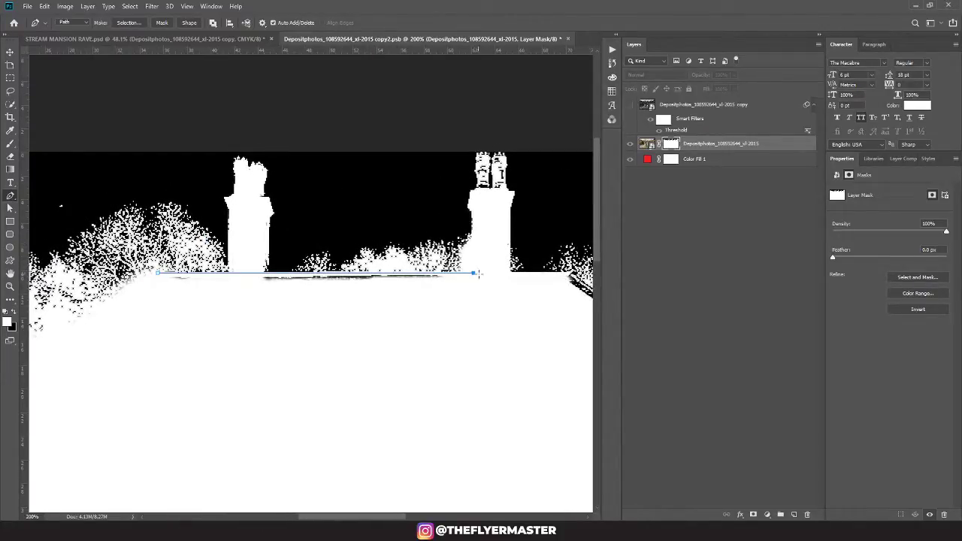
Continue the Pen path up the right chimney's left side and trace around its two chimney pots
left_click(478, 203)
left_click(479, 185)
left_click(478, 157)
left_click(488, 159)
left_click(491, 195)
left_click(504, 159)
left_click(507, 196)
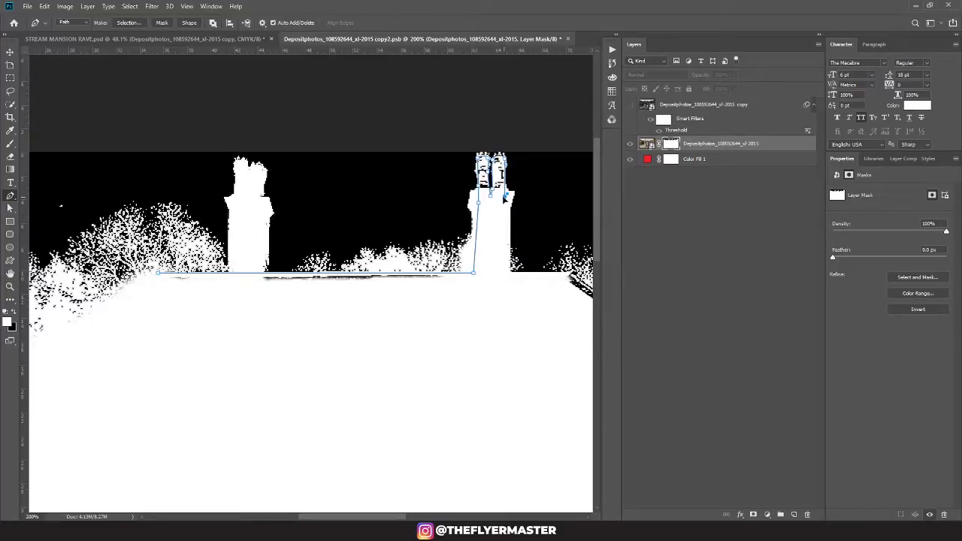
Run the path down the right chimney, along the ridge end and right roof slope, and close it through the white area below the roof
left_click(502, 289)
left_click_drag(559, 296, 411, 256)
left_click(431, 250)
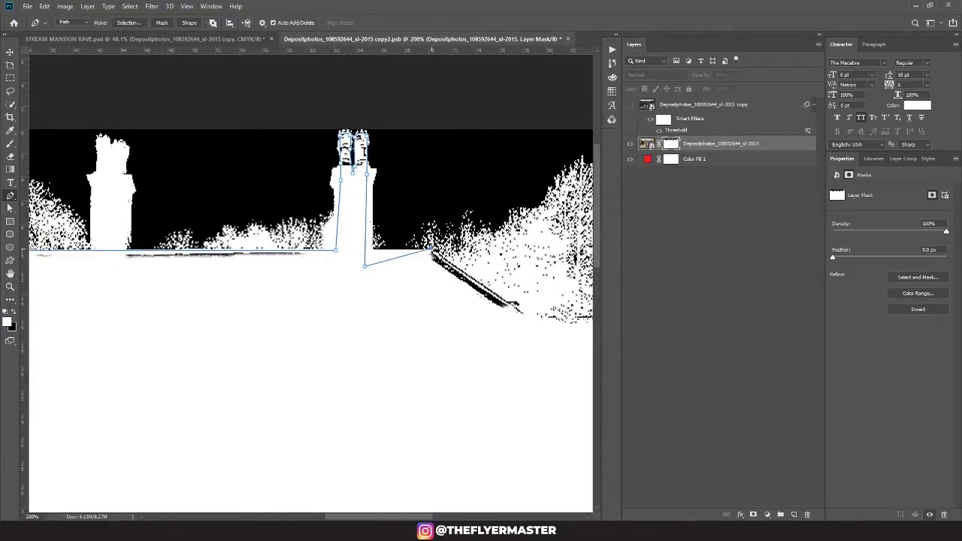
left_click(533, 319)
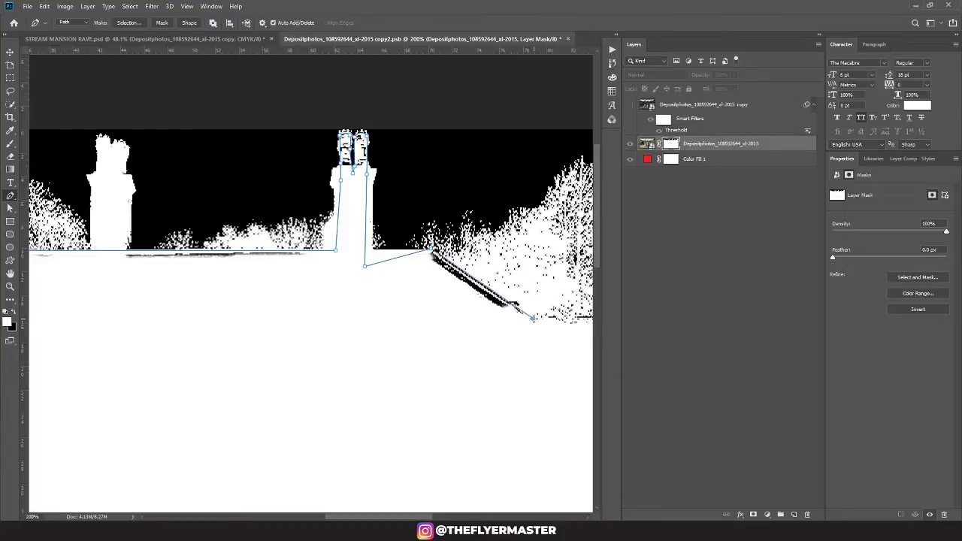
left_click(194, 383)
left_click_drag(150, 322, 450, 320)
left_click(281, 366)
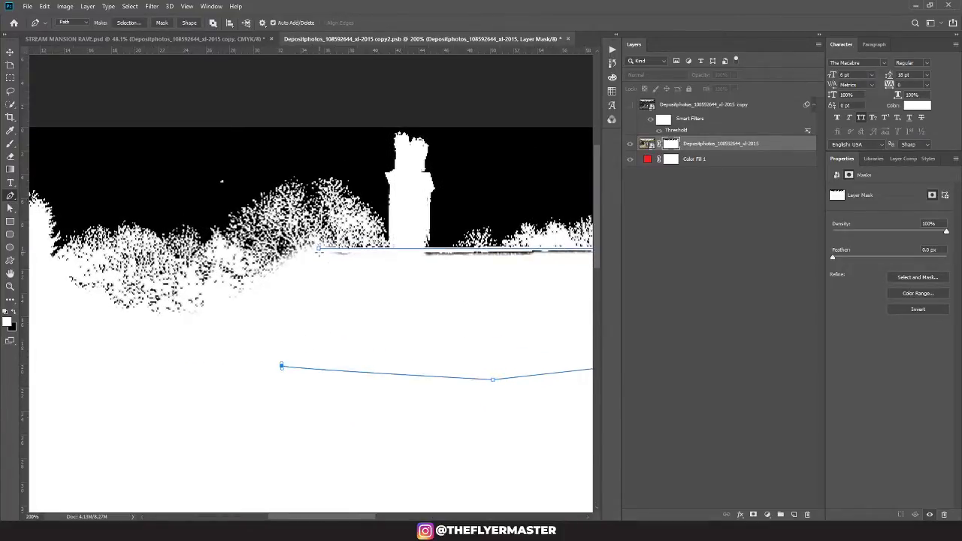
left_click(318, 250)
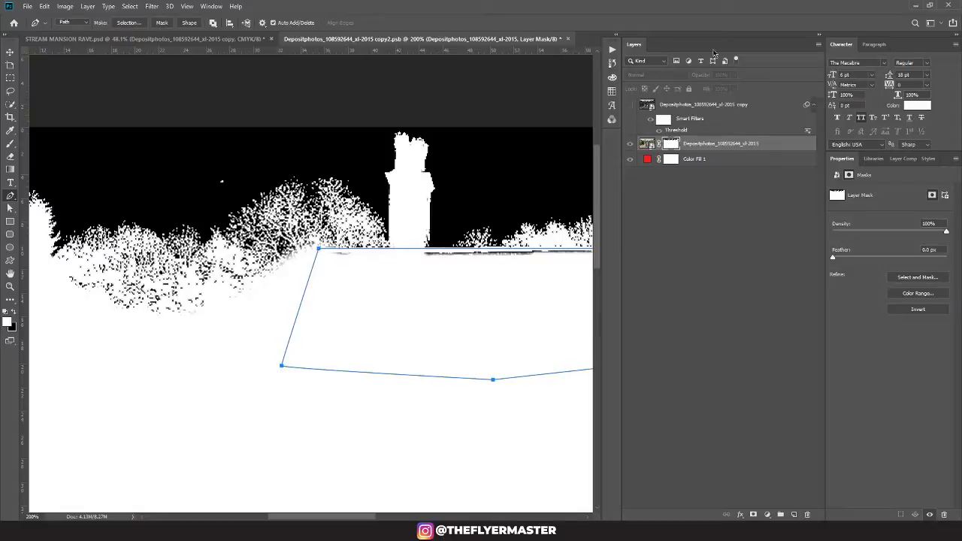
Convert the path into a new anti-aliased selection with 0 px feather, fill it with white on the mask, and deselect
left_click(125, 24)
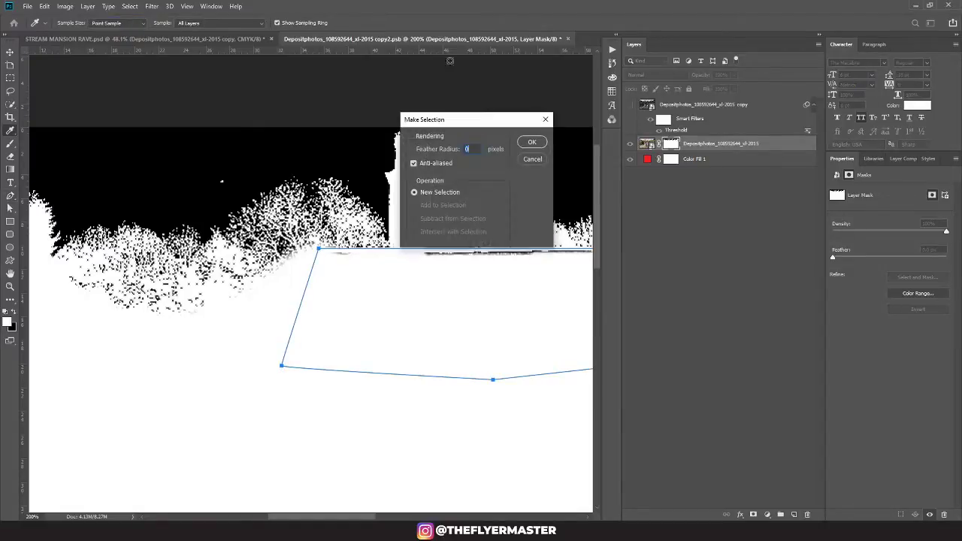
left_click(533, 145)
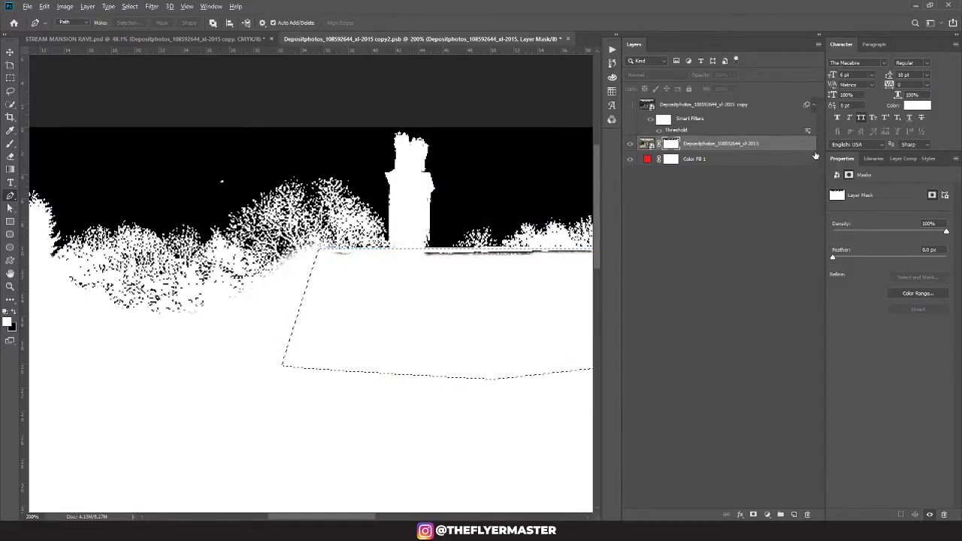
key("ctrl+d")
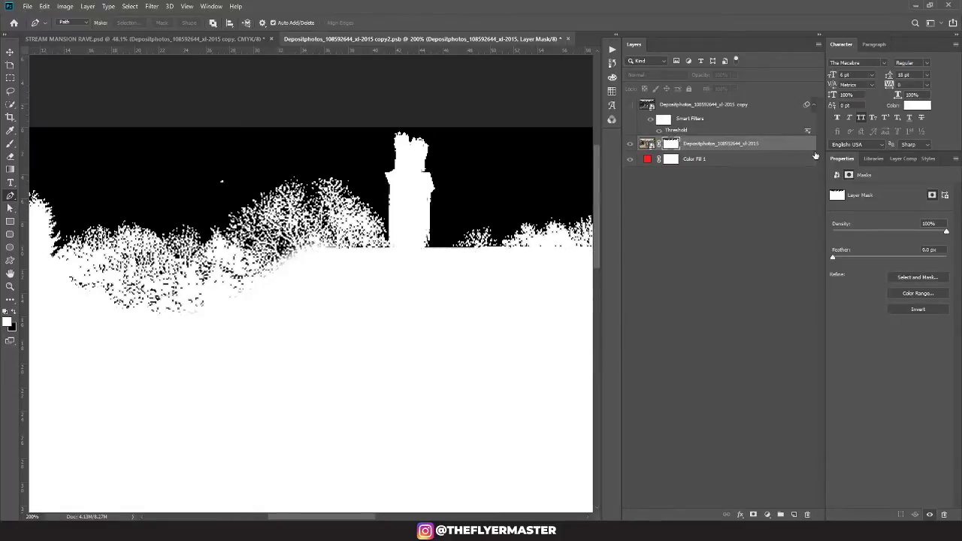
Return from the mask-only view to the mansion image and hide the red Color Fill 1 layer
left_click(673, 147, "alt")
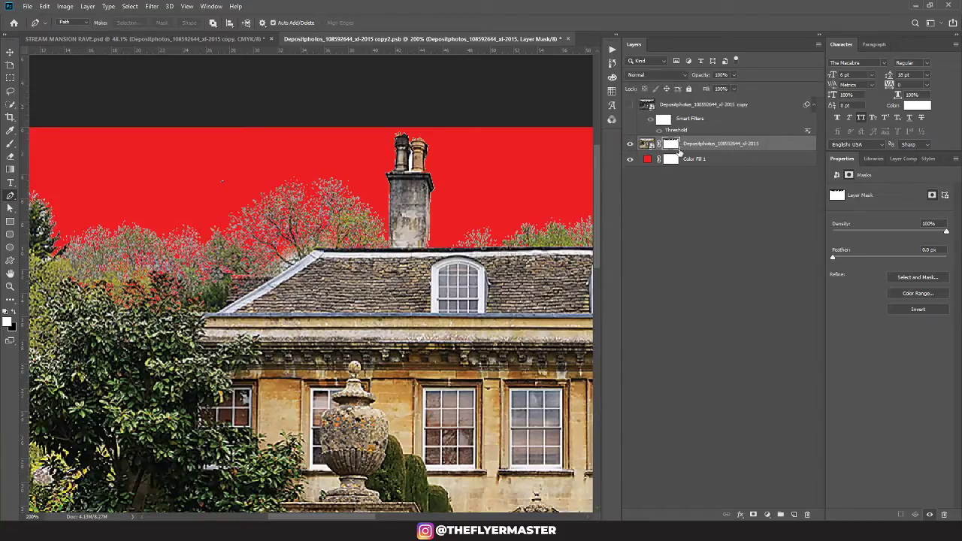
key("ctrl+minus")
key("ctrl+minus")
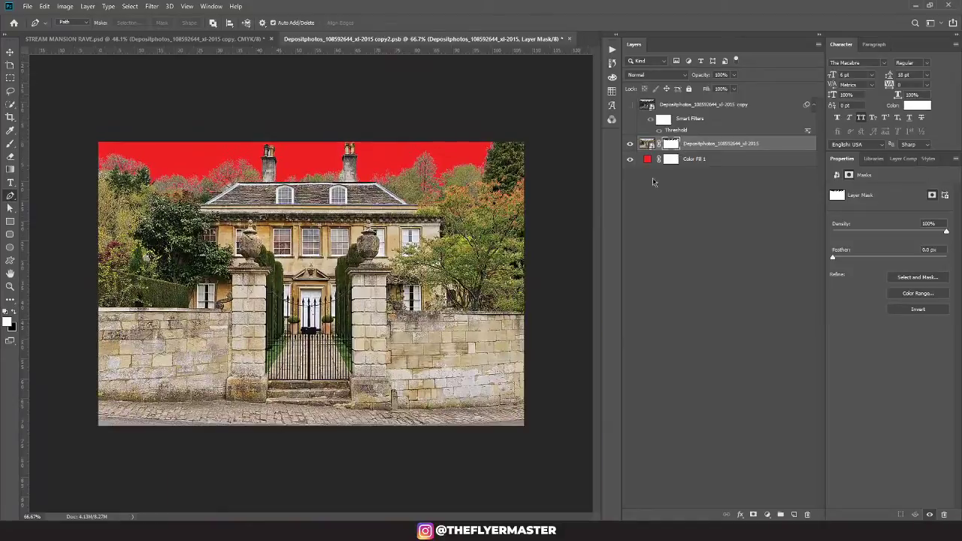
left_click(630, 160)
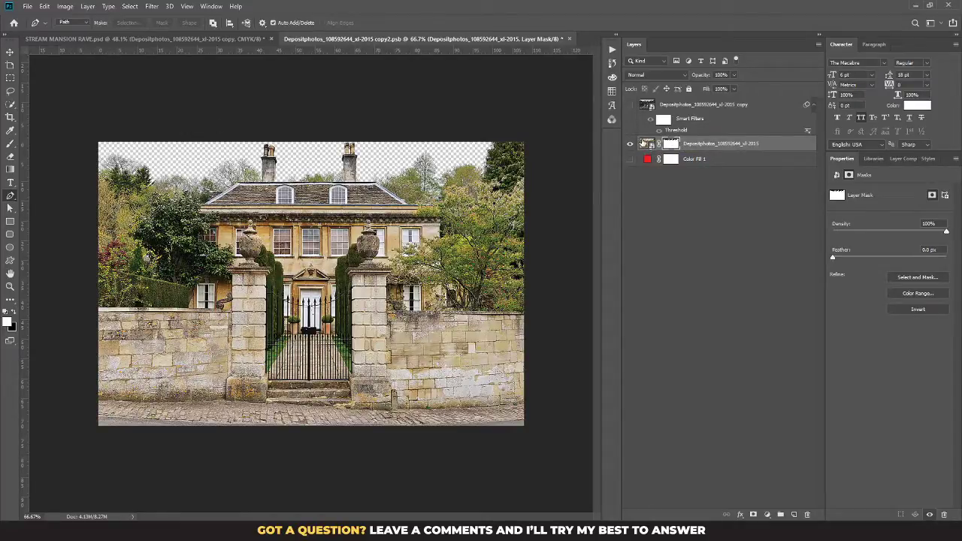
Open the masked mansion layer's source image and apply Smart Sharpen with Amount 110%, Radius 7.8 px and Reduce Noise 37%, removing Lens Blur
left_click(643, 145)
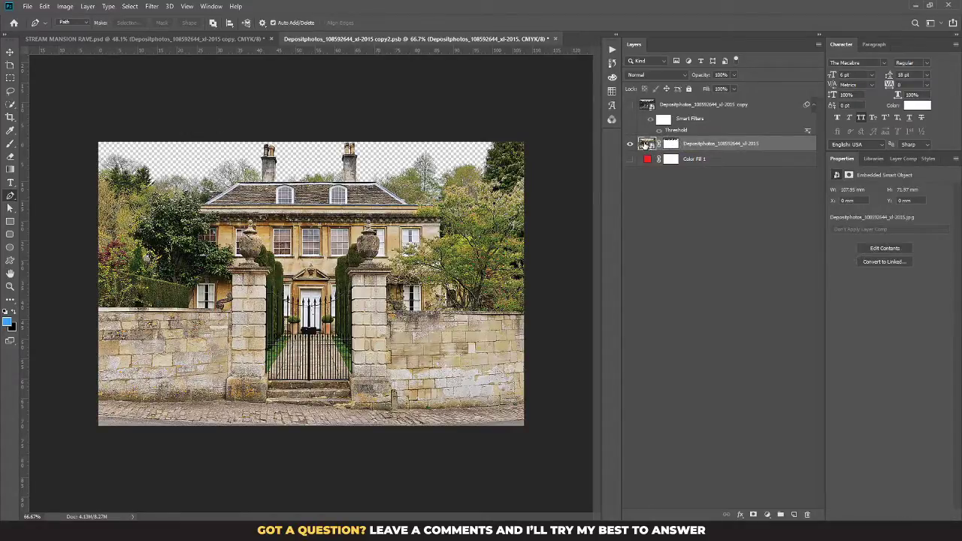
double_click(643, 145)
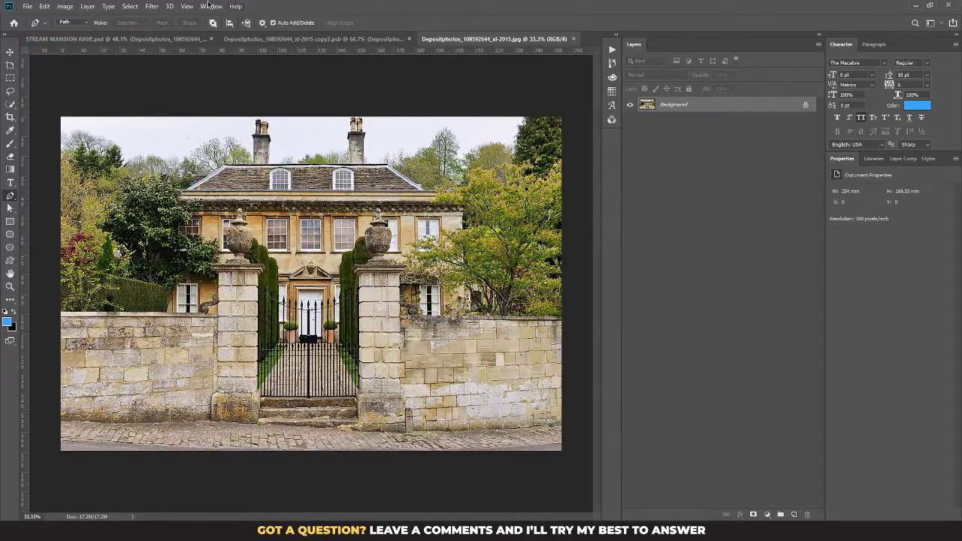
left_click(153, 7)
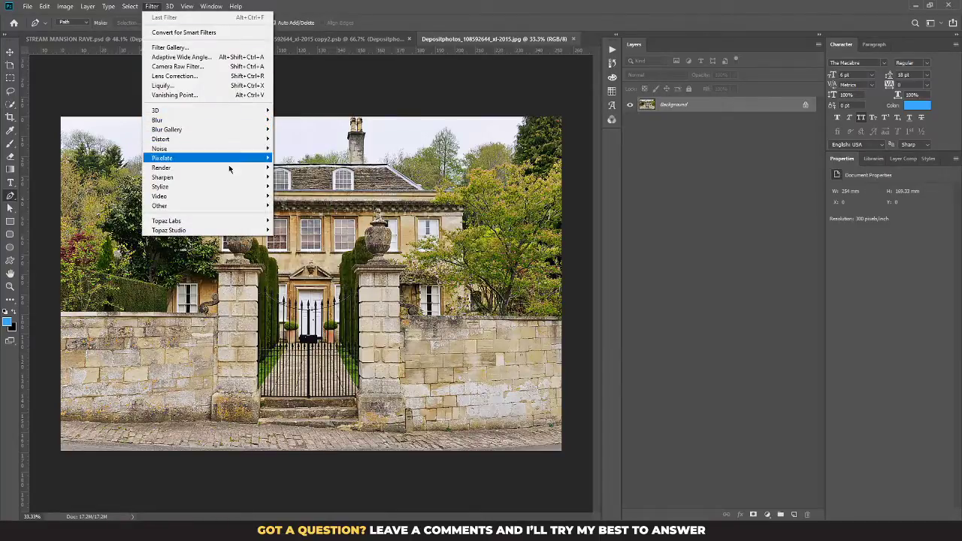
mouse_move(228, 170)
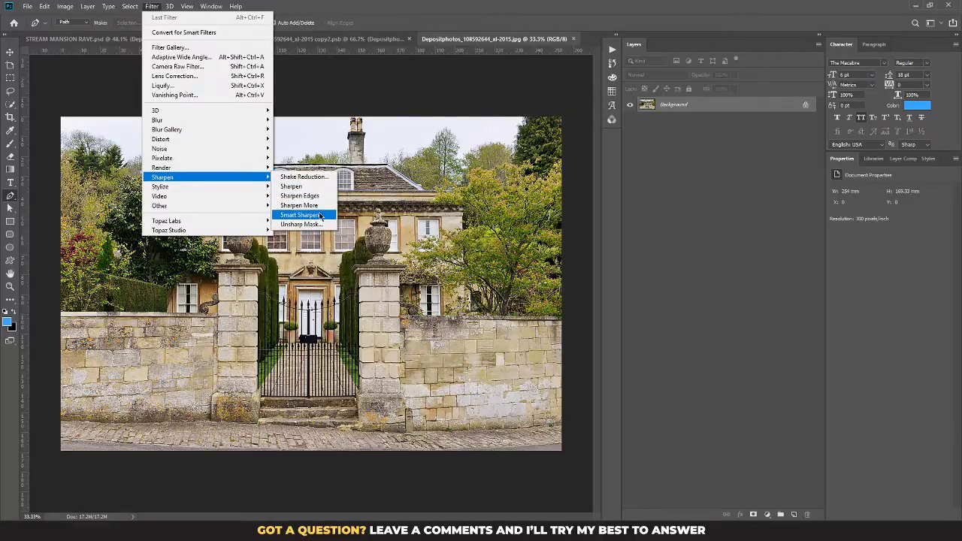
left_click(300, 215)
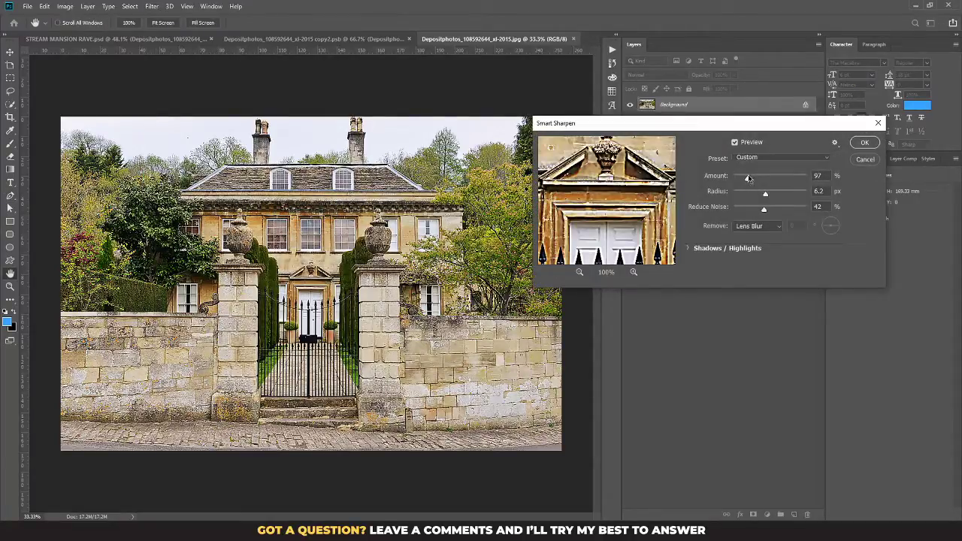
left_click_drag(746, 179, 760, 211)
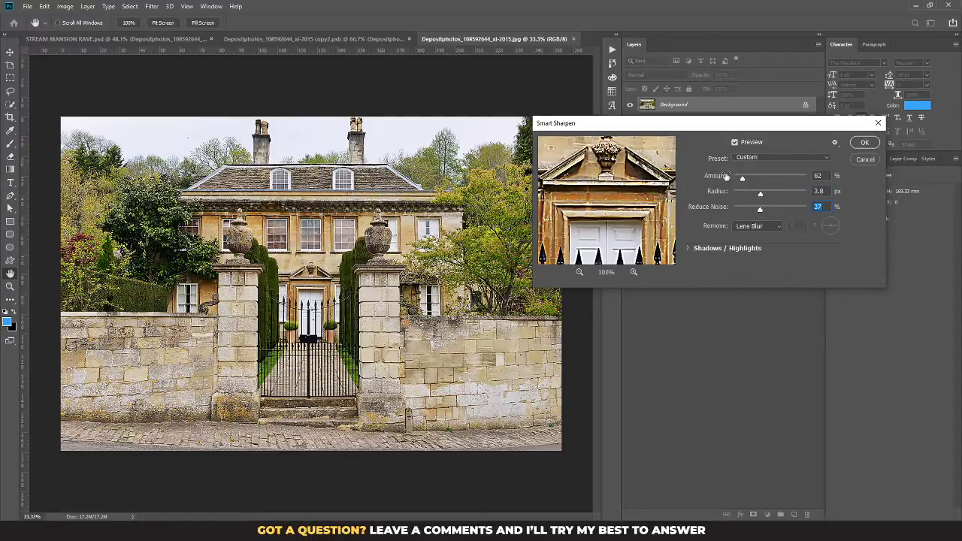
left_click_drag(741, 179, 750, 181)
left_click(767, 194)
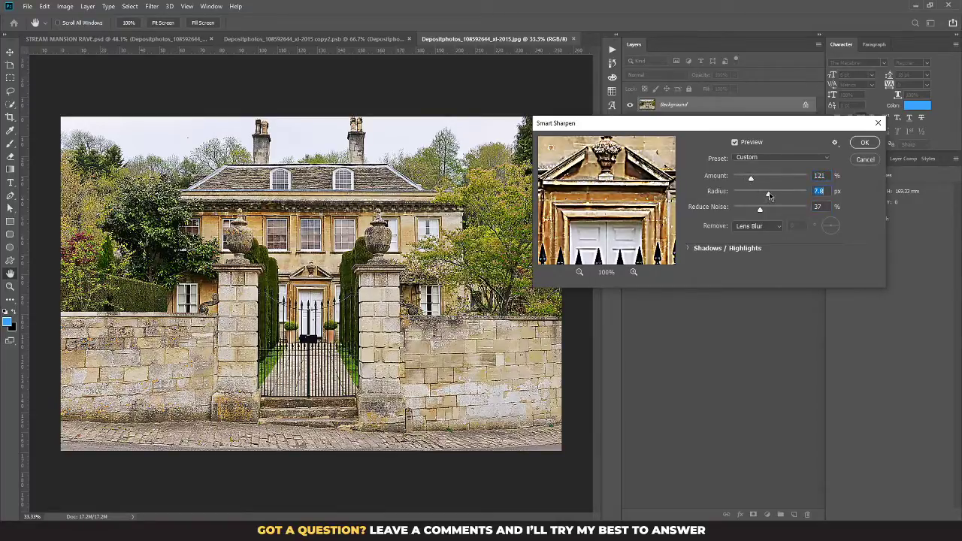
left_click_drag(753, 180, 750, 179)
left_click(863, 142)
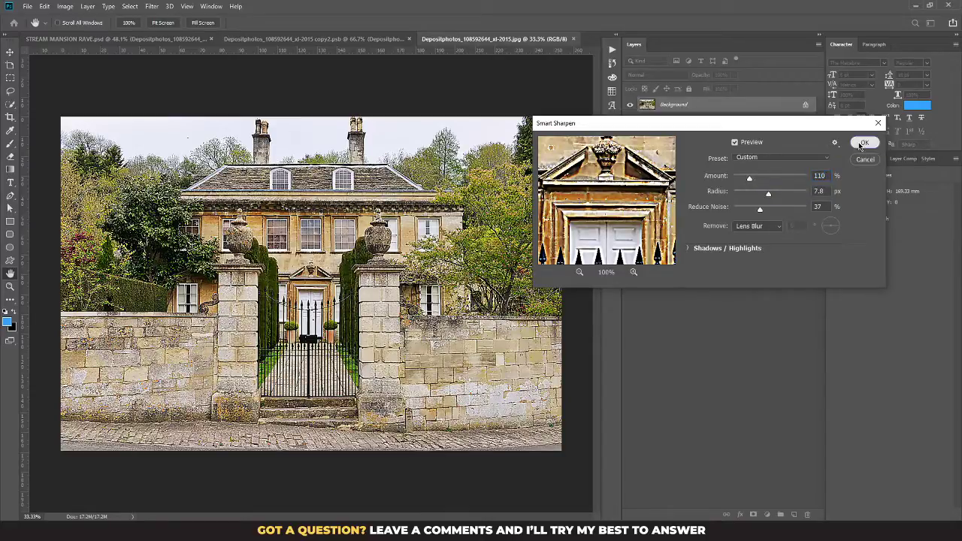
Save and close the sharpened source image and the mansion smart object to return to the flyer document
key("ctrl+w")
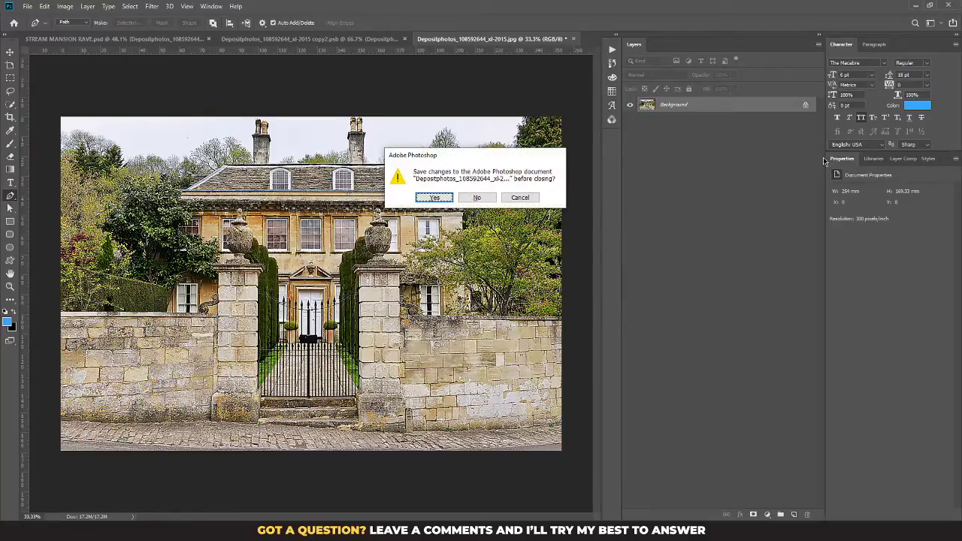
key("Return")
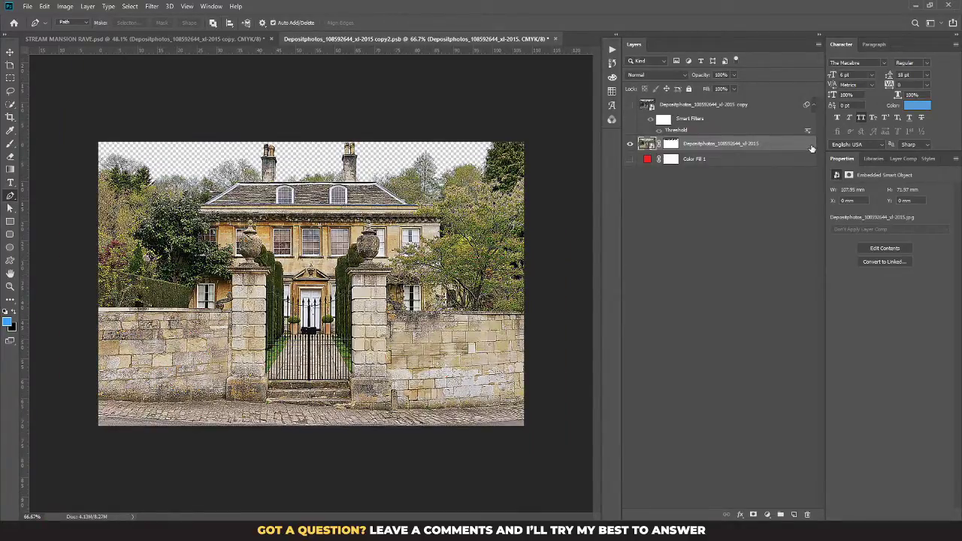
key("ctrl+w")
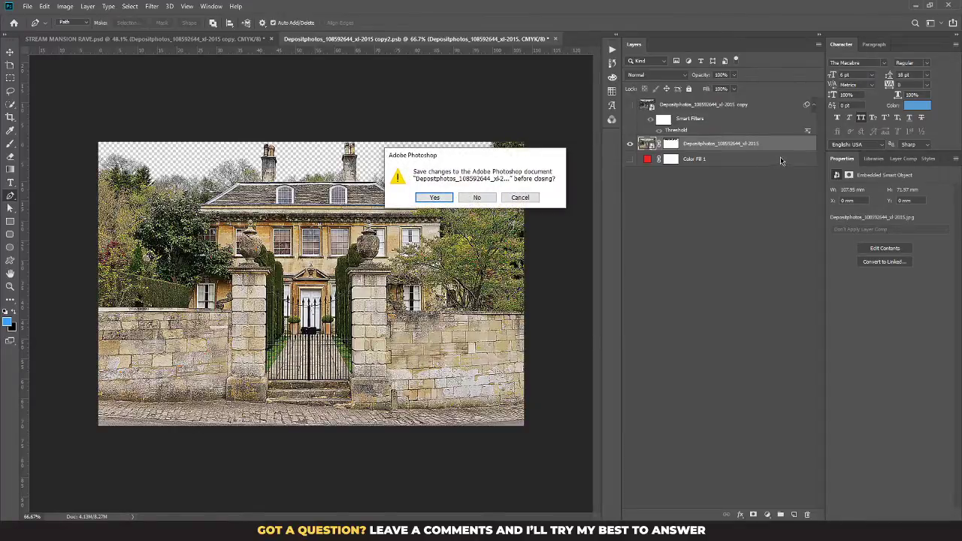
key("Return")
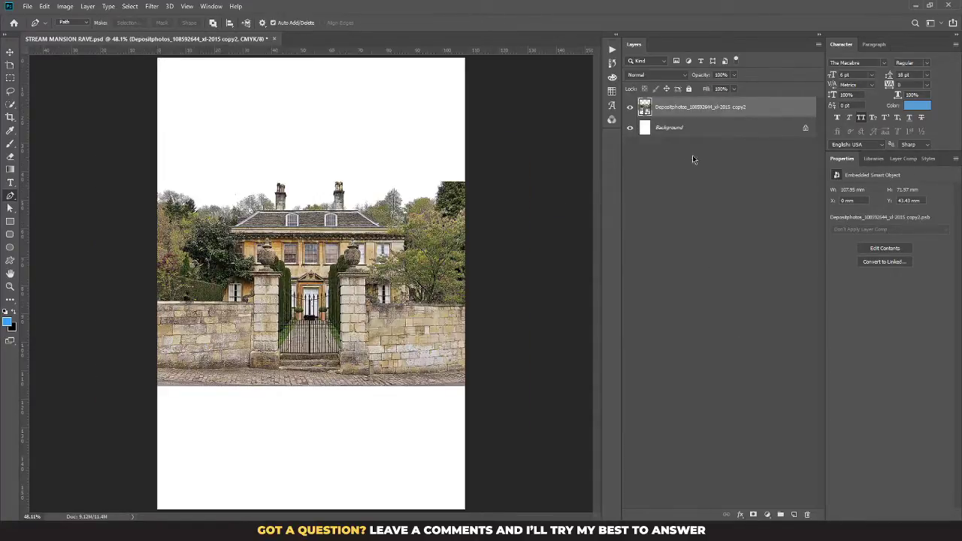
Invert the flyer's white Background layer to black and inspect the mansion's cutout edges at 100%
left_click(676, 131)
key("ctrl+i")
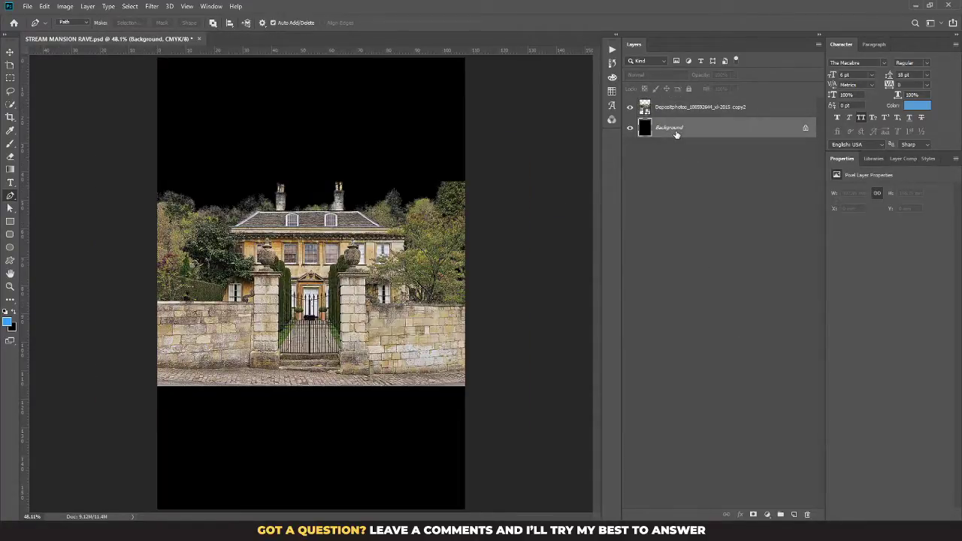
key("ctrl+plus")
key("ctrl+plus")
key("ctrl+plus")
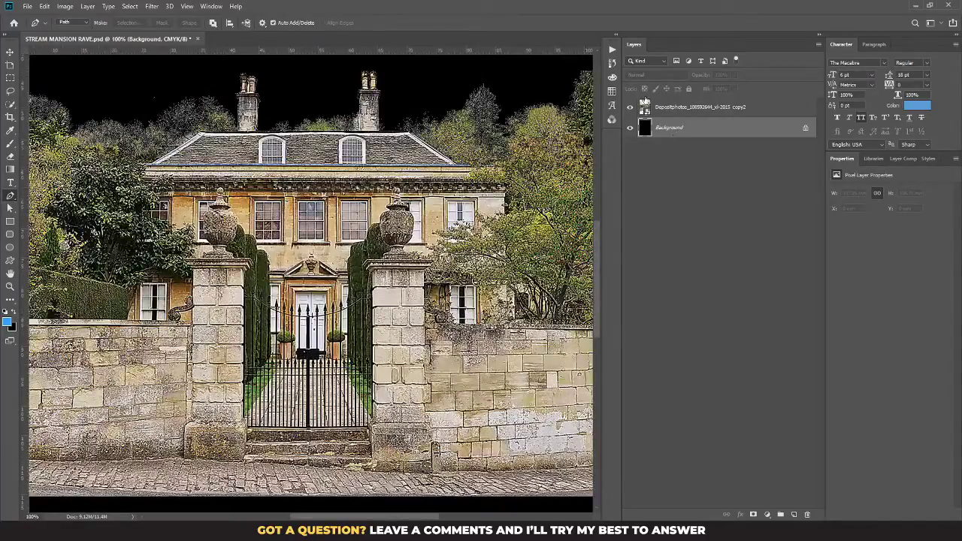
Reopen the mansion smart object, load the mansion layer's mask as a selection, and delete that mask
left_click(10, 52)
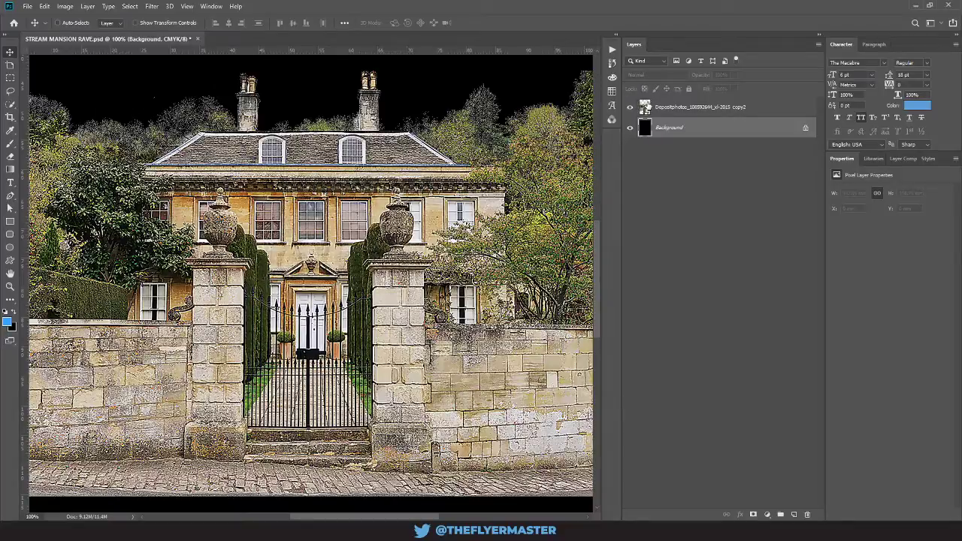
double_click(644, 107)
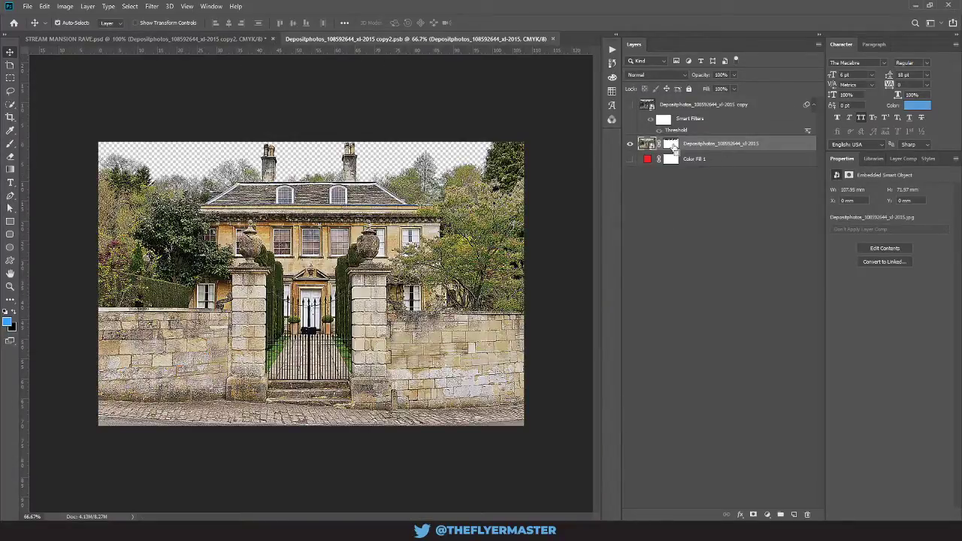
left_click(673, 145, "ctrl")
right_click(675, 147)
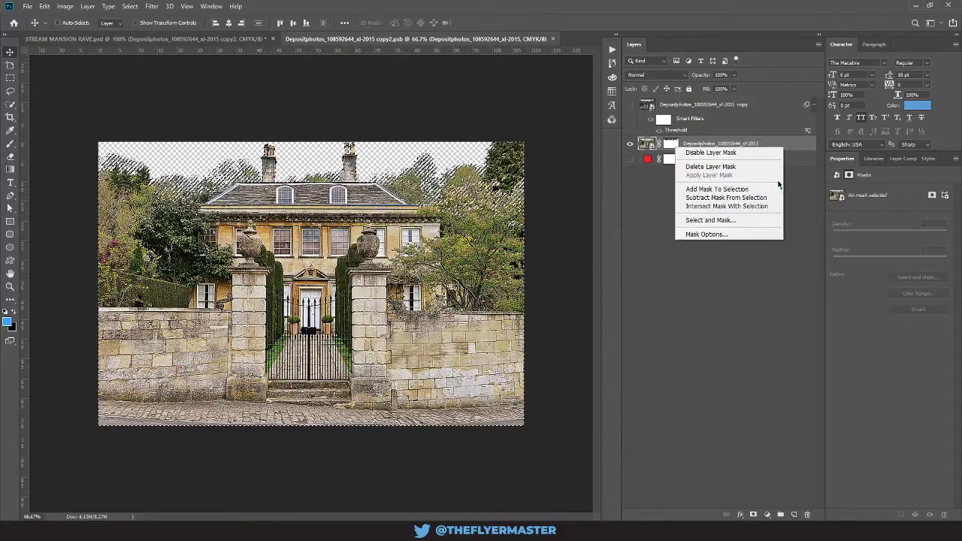
left_click(745, 171)
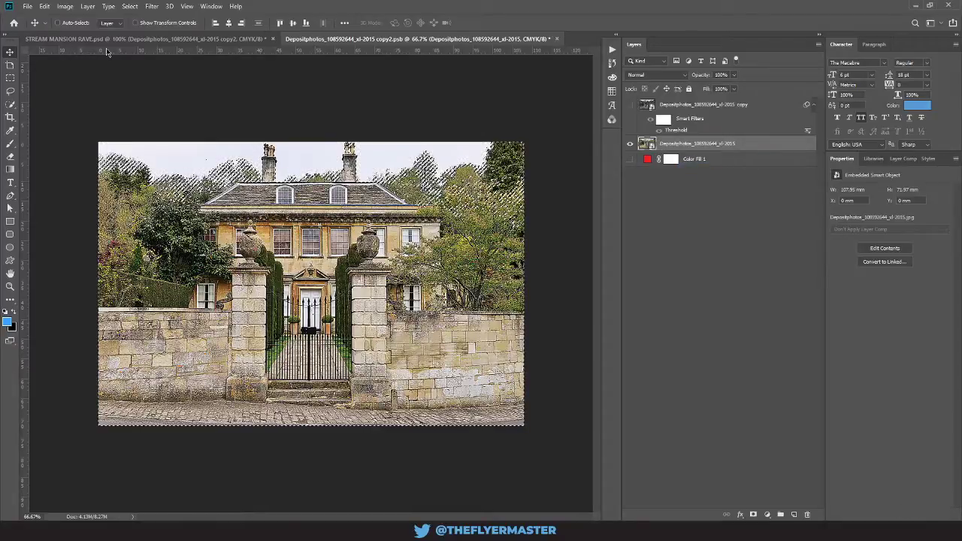
Contract the selection by 2 pixels and add it to the mansion layer as a new layer mask
left_click(136, 9)
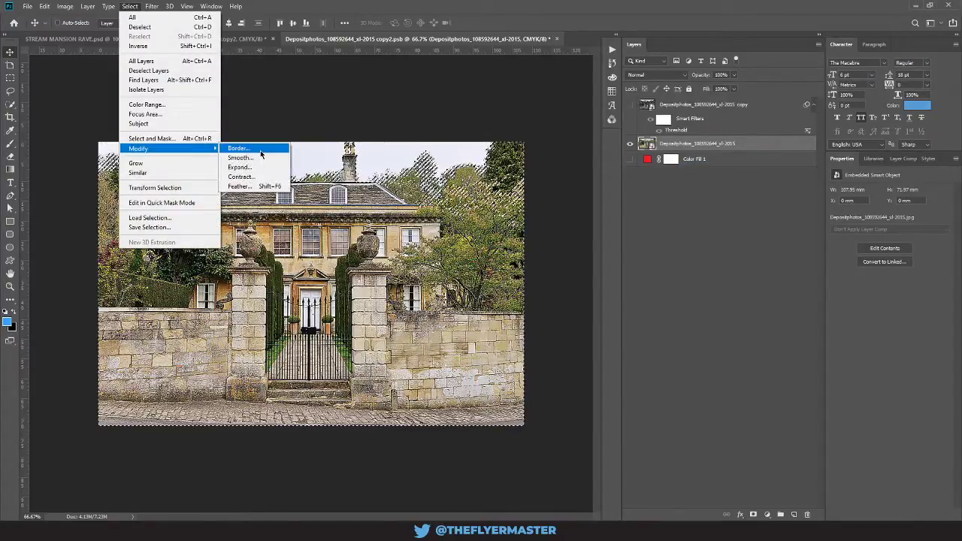
left_click(264, 177)
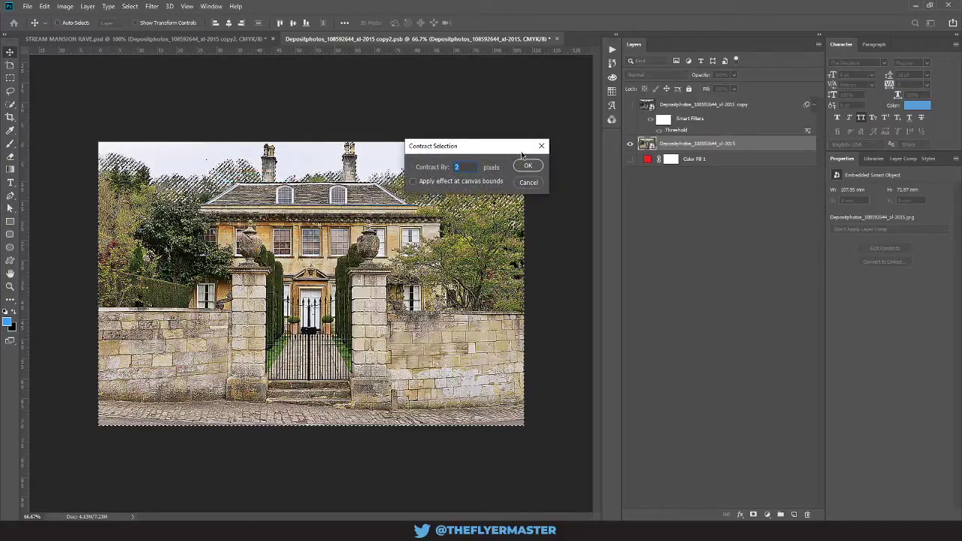
left_click(527, 166)
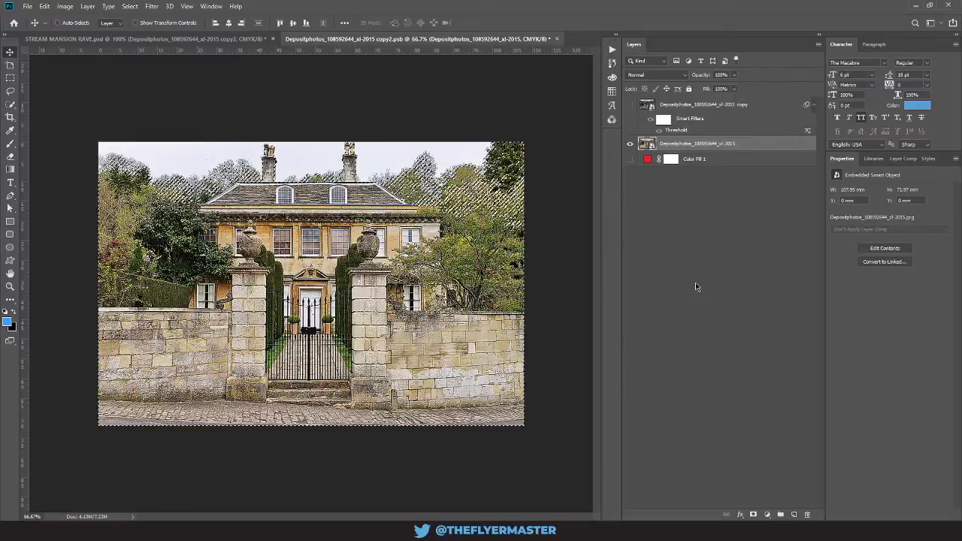
left_click(752, 514)
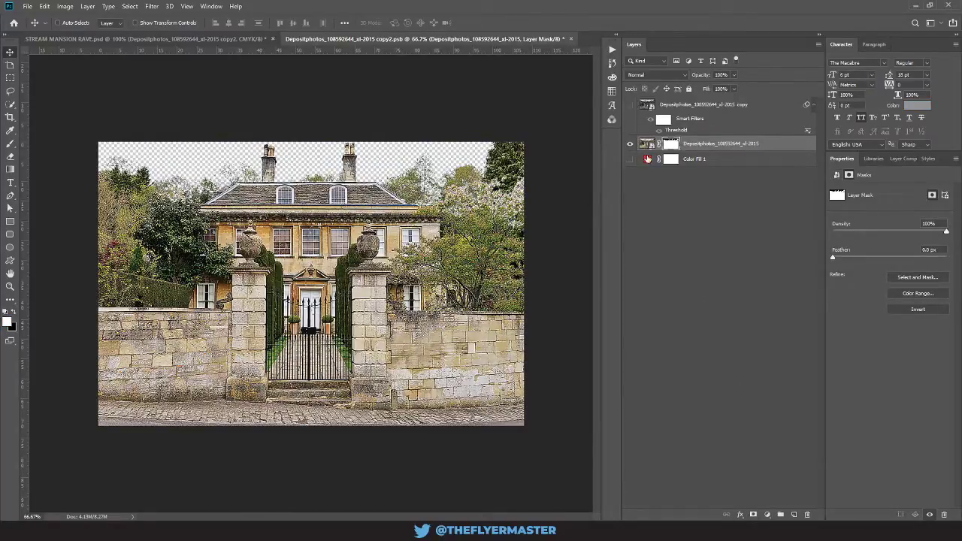
Display the new mask alone and brush white over the black speckles in the lower part of the trees beside the right roof slope
left_click(667, 148, "alt")
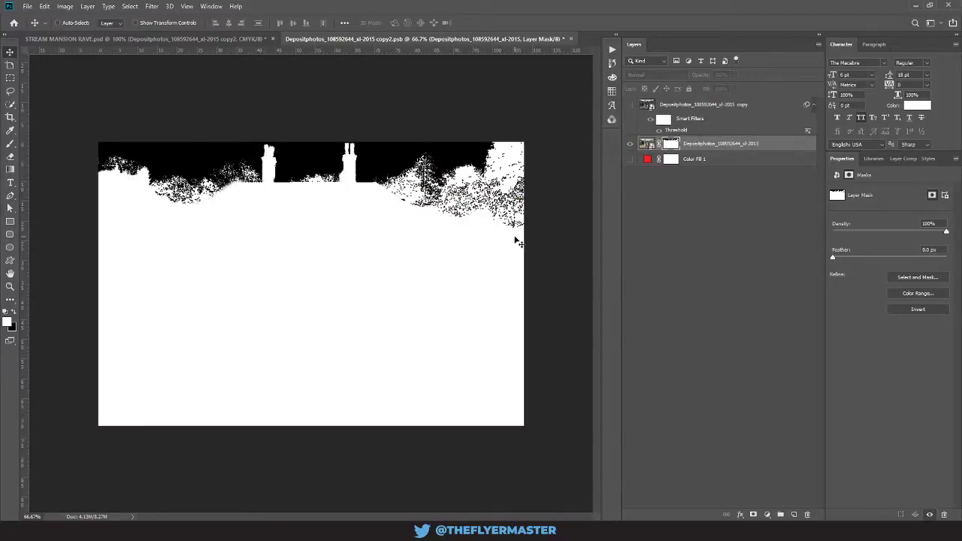
key("b")
mouse_move(513, 240)
left_mouse_down()
mouse_move(525, 207)
mouse_move(506, 224)
mouse_move(528, 215)
mouse_move(507, 226)
mouse_move(524, 184)
mouse_move(496, 214)
mouse_move(525, 162)
mouse_move(459, 229)
mouse_move(461, 211)
mouse_move(492, 205)
mouse_move(497, 192)
mouse_move(449, 215)
left_mouse_up()
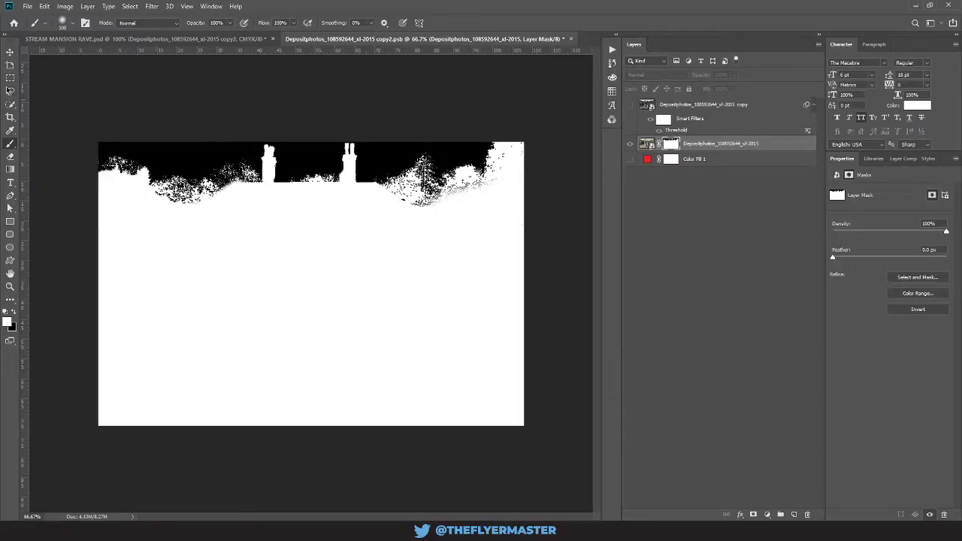
Return from the mask-only view to the mansion image, then save and close the mansion smart object
left_click(670, 145, "alt")
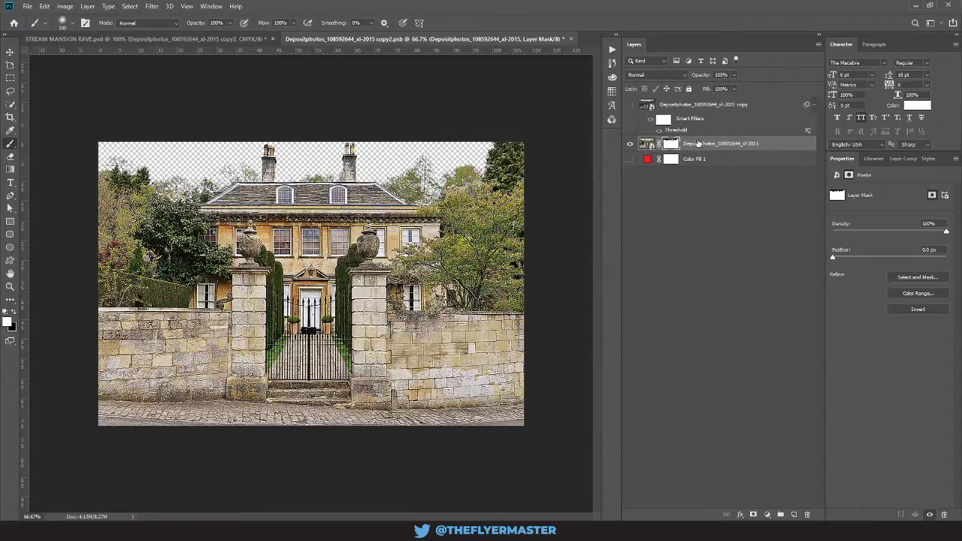
key("ctrl+w")
key("Return")
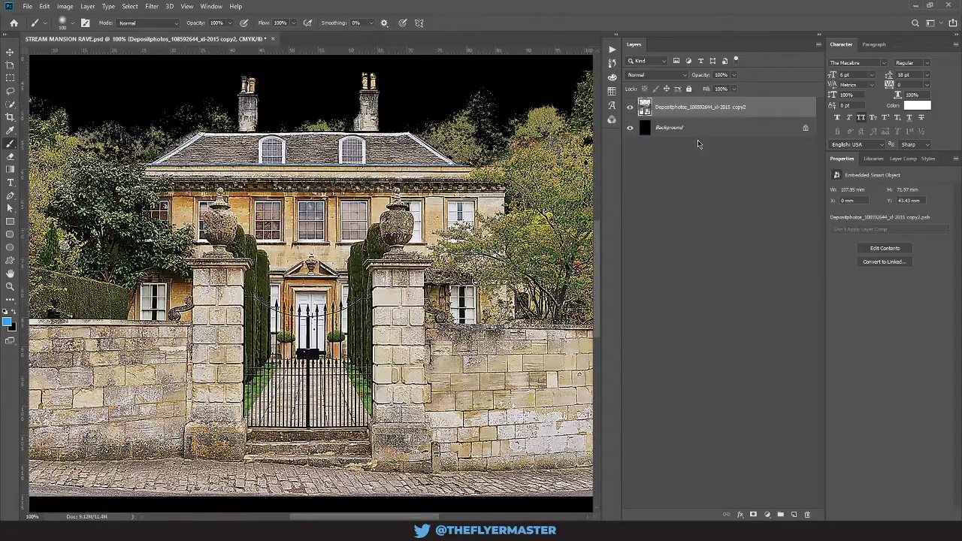
Enlarge the mansion layer about its centre to about 139 mm wide and 92 mm high, overflowing the flyer's sides
key("ctrl+minus")
key("ctrl+minus")
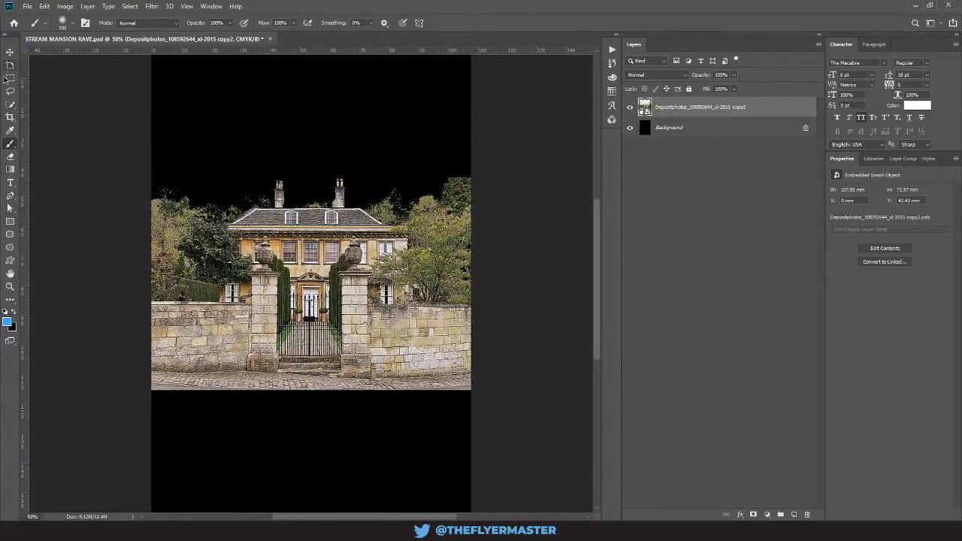
left_click(10, 52)
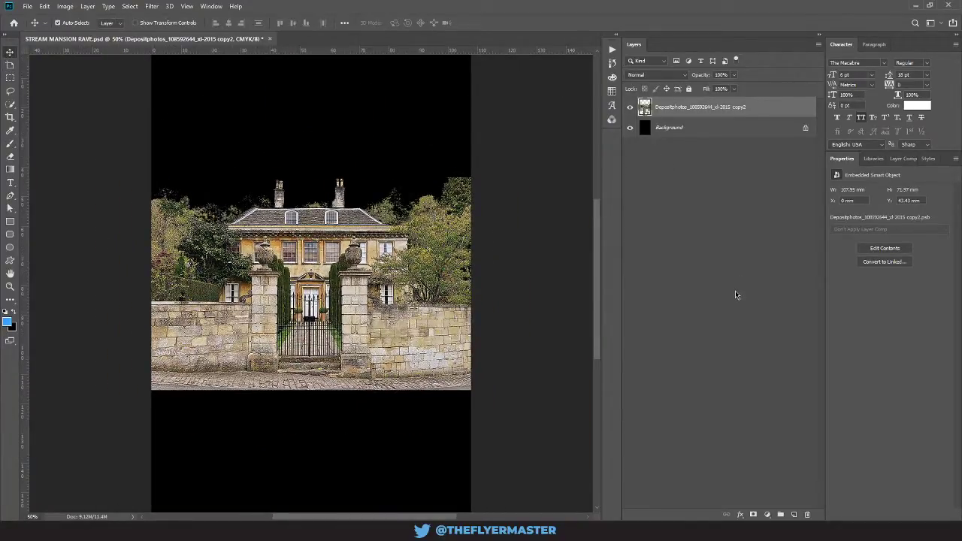
key("ctrl+t")
left_click_drag(471, 176, 519, 150)
key("Return")
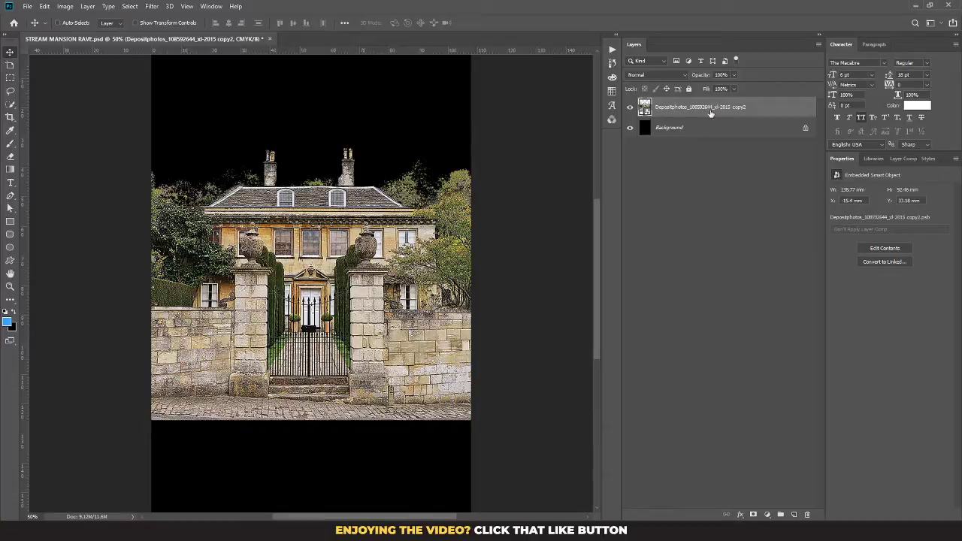
Place CLOUD.png from the MANSION RAVE STREAM folder into the flyer and position it over the mansion's roof
key("alt+Tab")
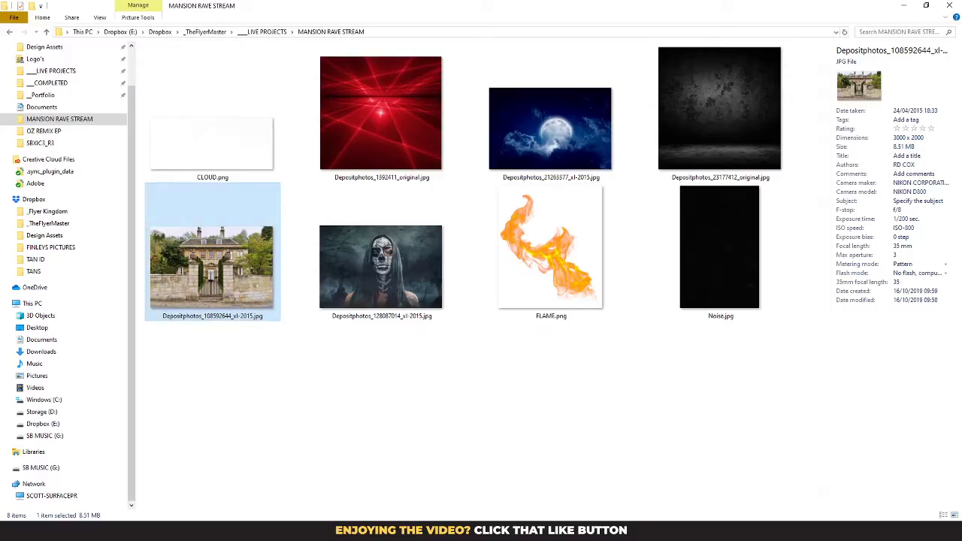
left_click_drag(225, 140, 313, 341)
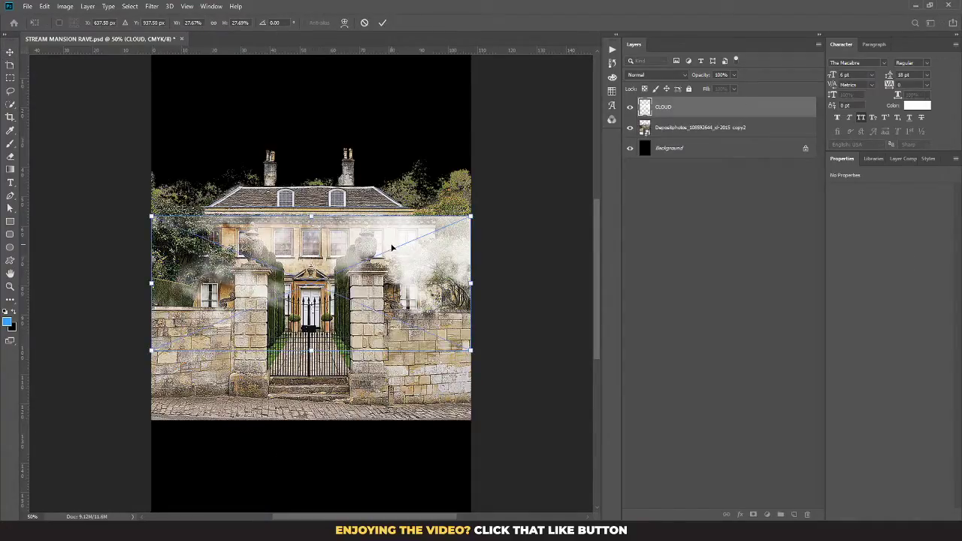
left_click_drag(391, 246, 392, 171)
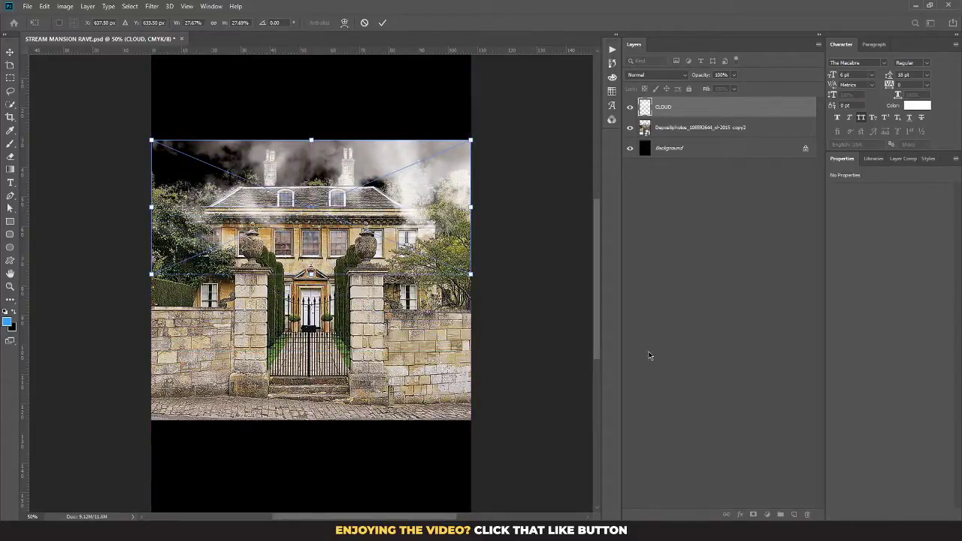
key("Return")
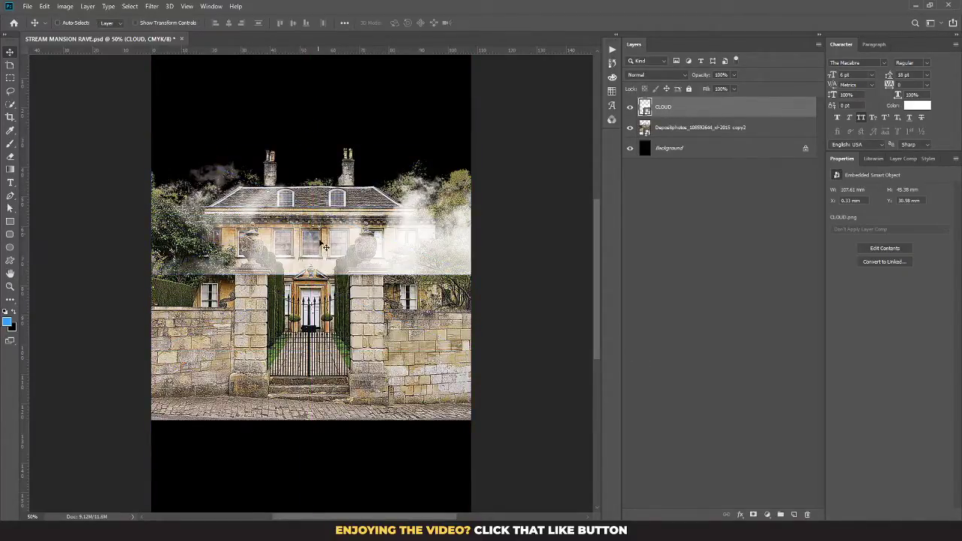
Shrink the cloud to about 62 mm wide and 25 mm high over the left half of the roof and flip it horizontally
key("ctrl+t")
left_click_drag(471, 276, 335, 217)
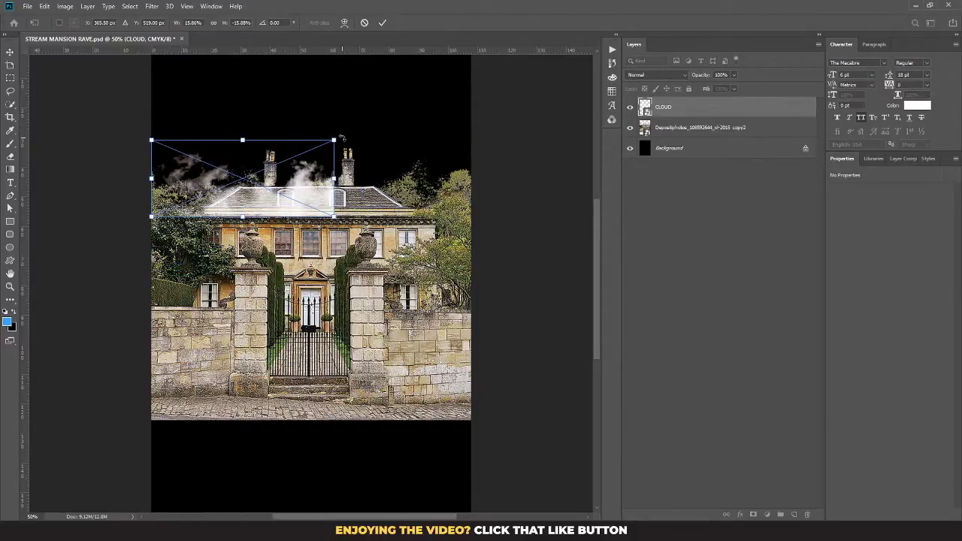
key("Return")
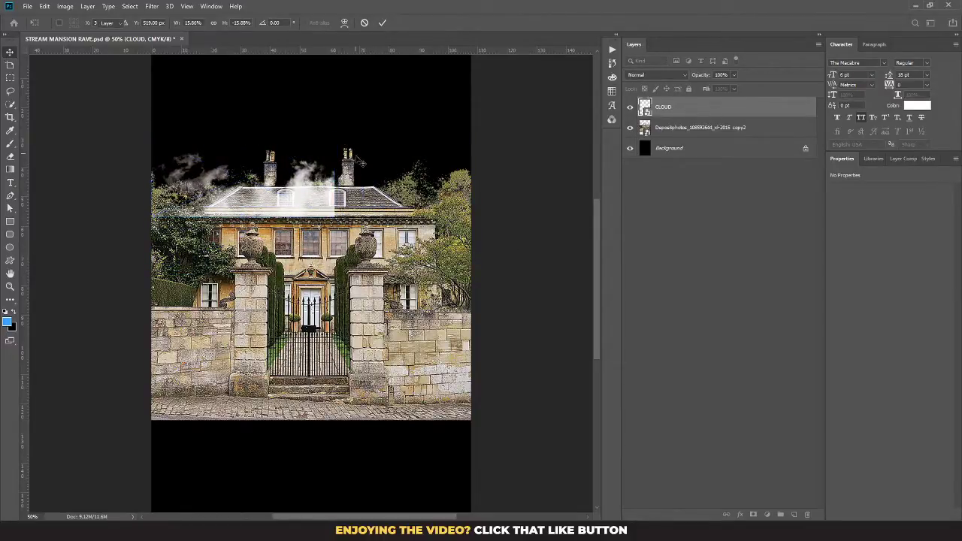
key("ctrl+shift+h")
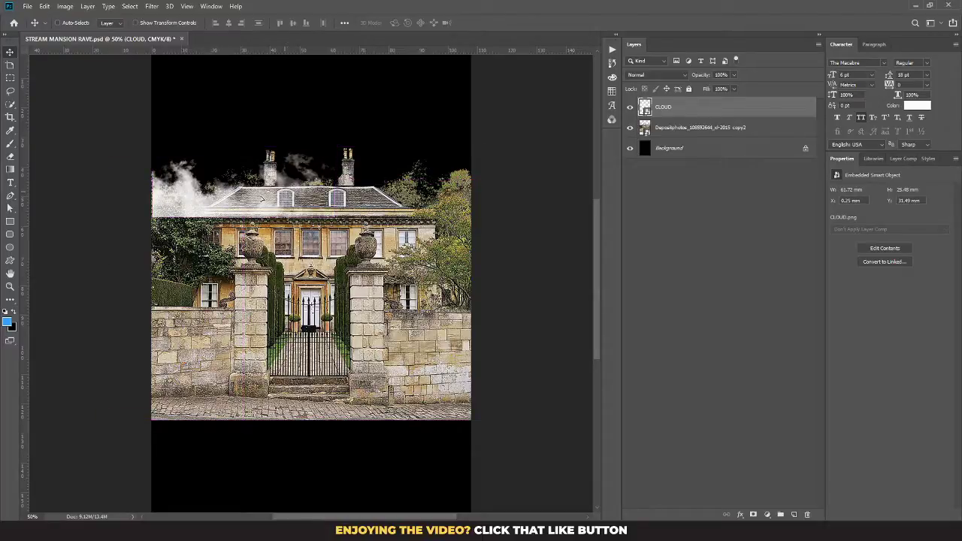
Move the cloud behind the mansion around the left chimney and enlarge it to about 80 mm wide and 33 mm high
left_click_drag(243, 217, 262, 176)
key("ctrl+bracketleft")
key("ctrl+t")
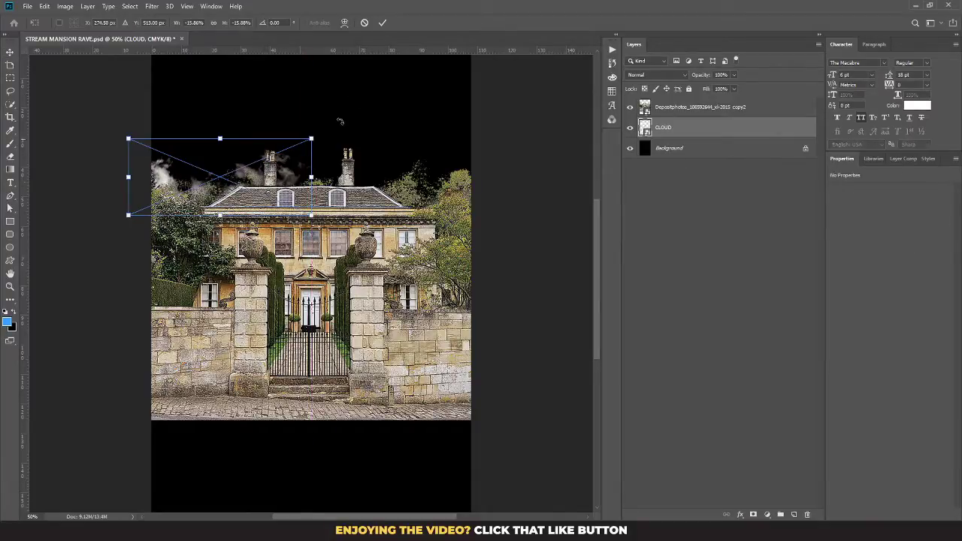
left_click_drag(311, 138, 337, 127)
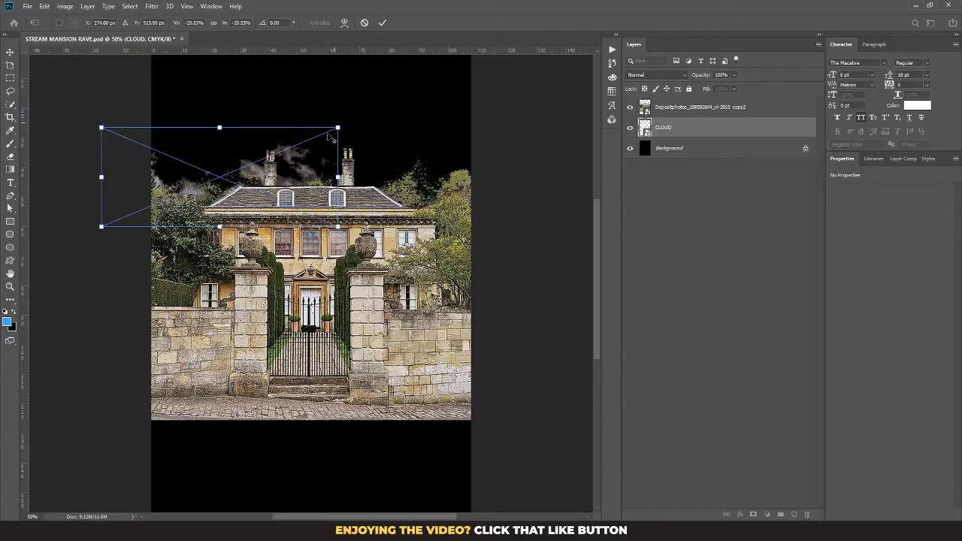
key("Return")
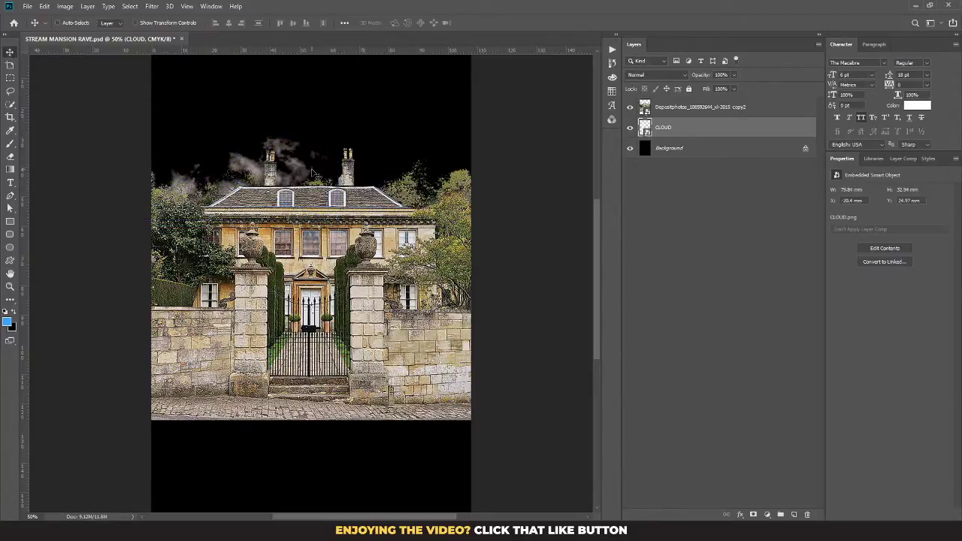
key("ctrl+i")
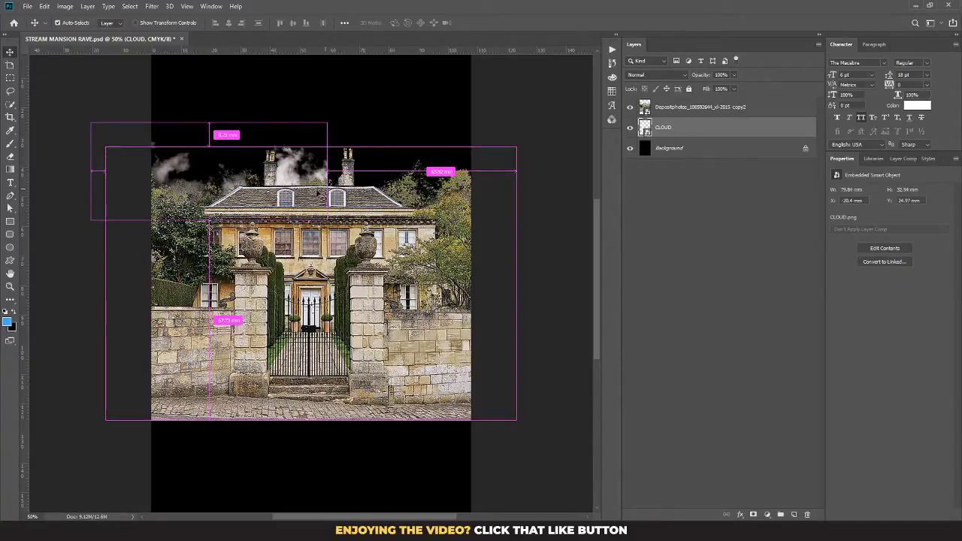
left_click_drag(197, 180, 372, 187)
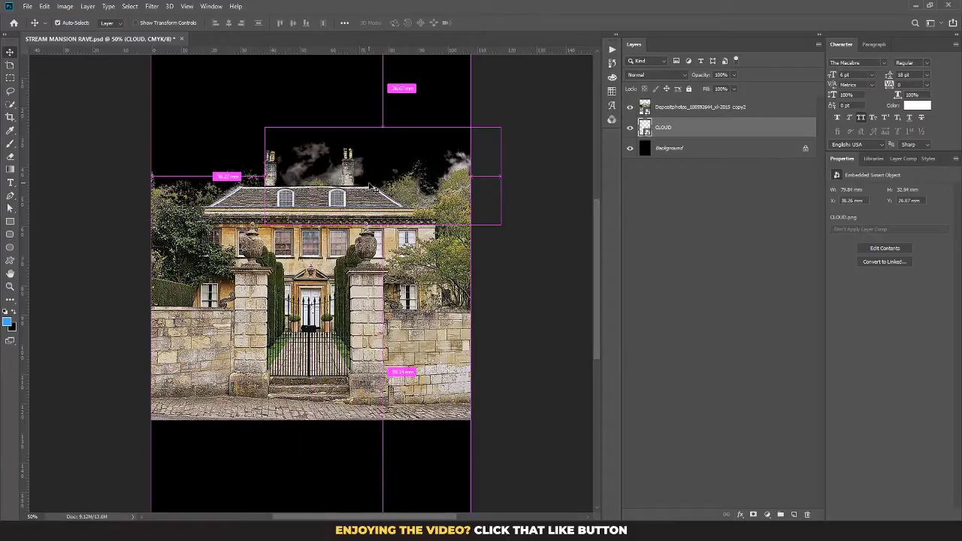
key("ctrl+z")
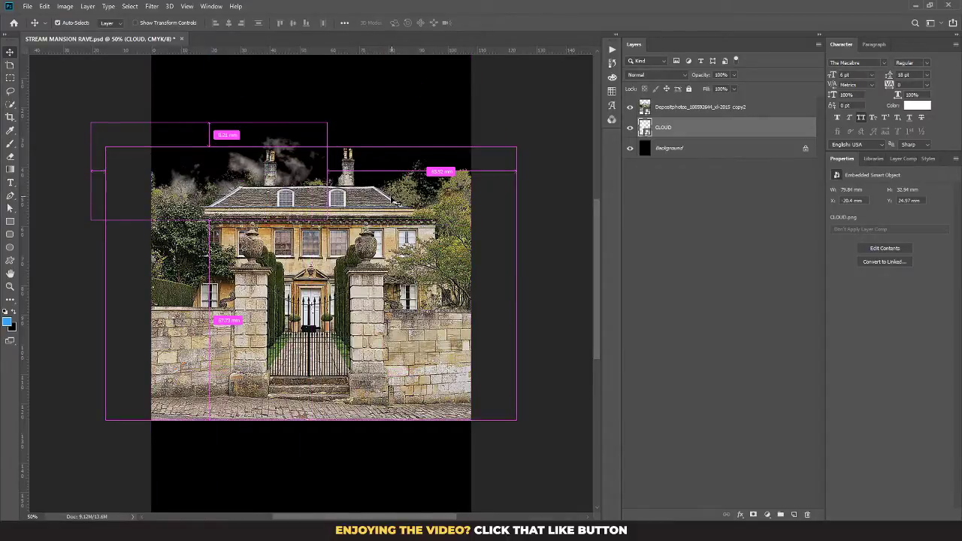
Duplicate the cloud layer and place the copy, mirrored horizontally, behind the right chimney and right-hand trees
key("ctrl+j")
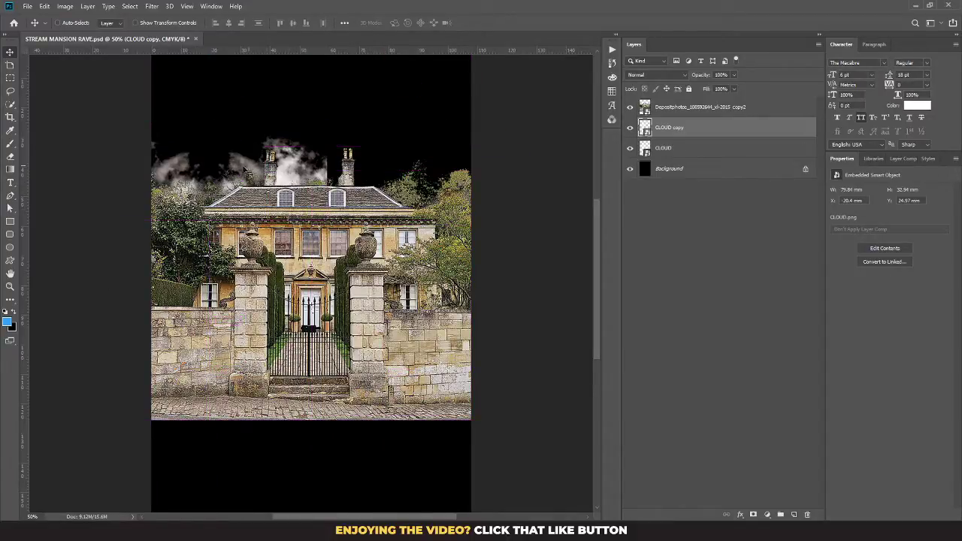
left_click_drag(244, 169, 426, 192)
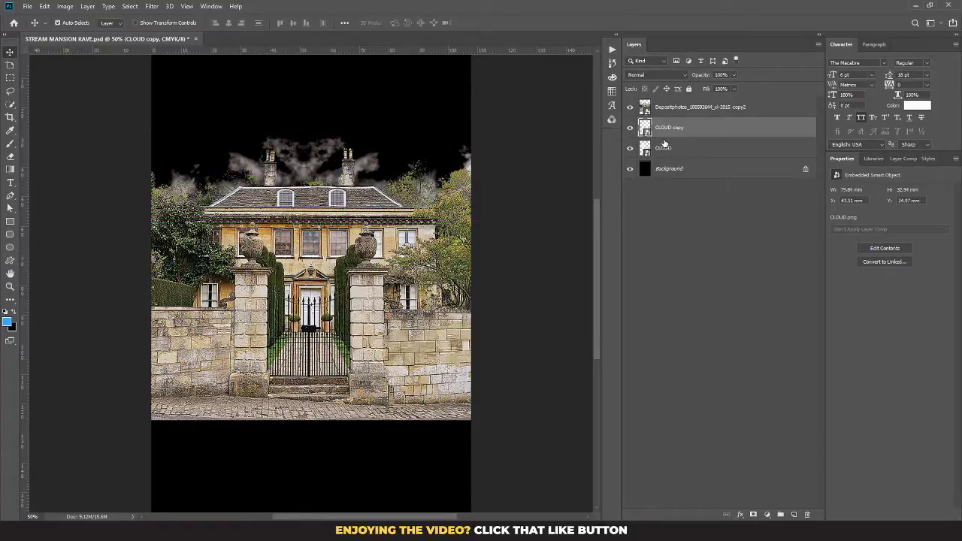
left_click(667, 152)
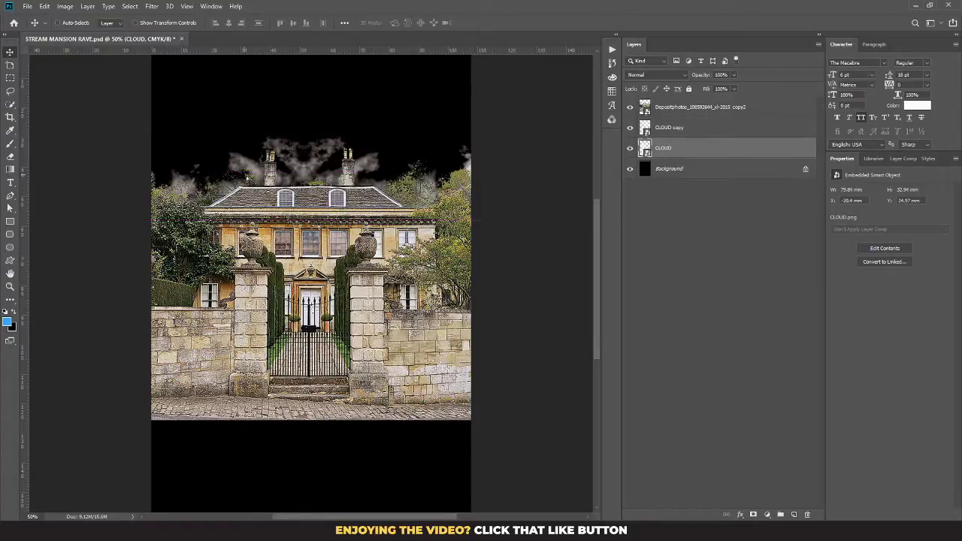
left_click_drag(248, 179, 249, 212)
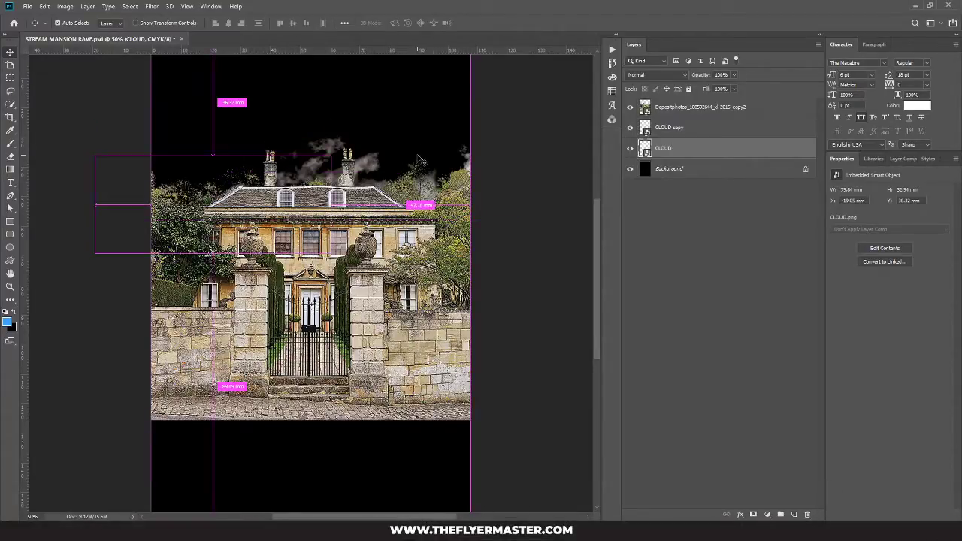
key("ctrl+z")
key("ctrl+z")
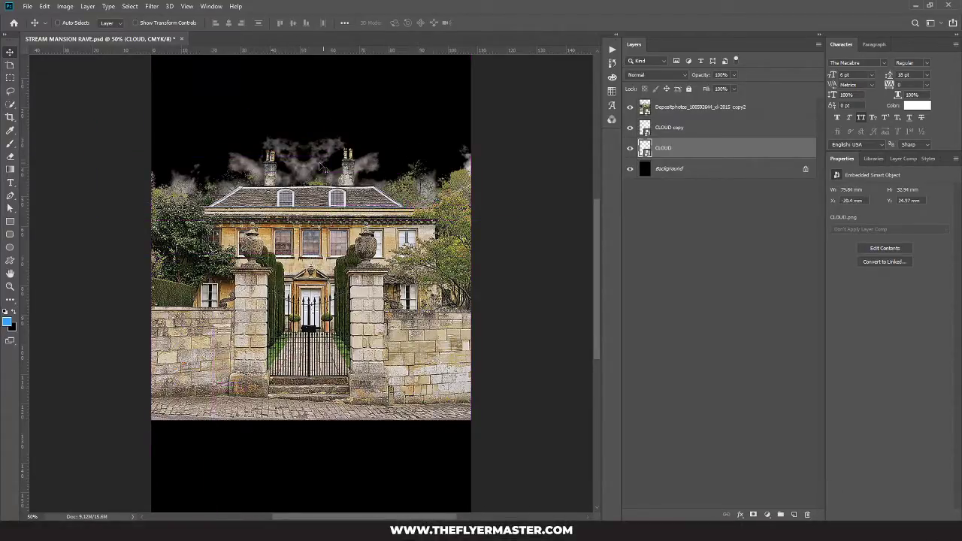
left_click(688, 120)
left_click(691, 150)
left_click(696, 130, "shift")
Place the moonlit sky image Depositphotos_21263377_xl-2015.jpg above the mansion layer and position it across the flyer's upper part
left_click(705, 109)
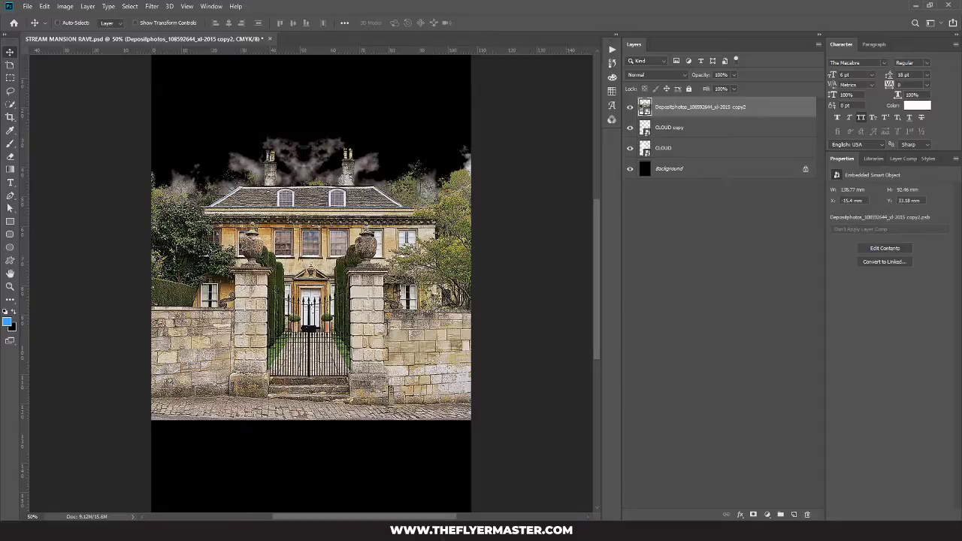
mouse_move(283, 530)
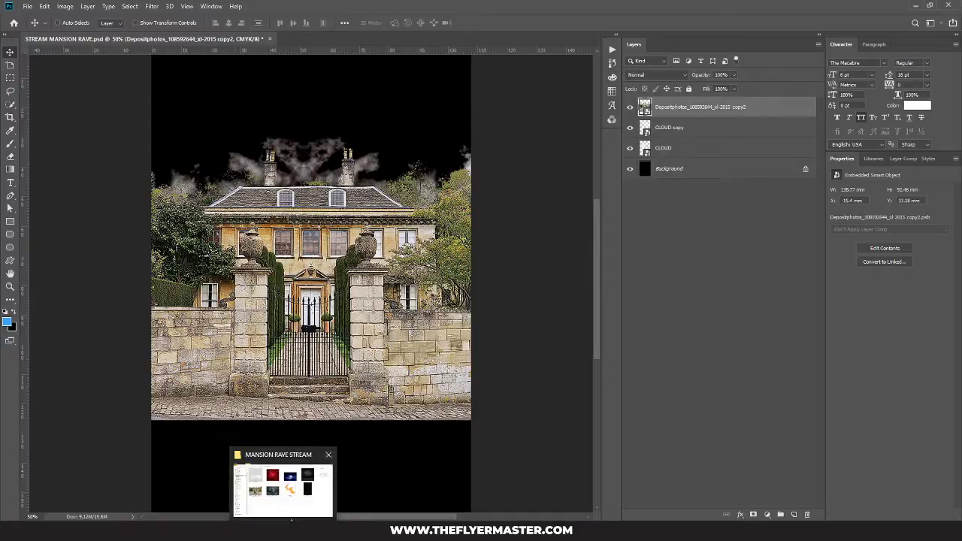
left_click(307, 482)
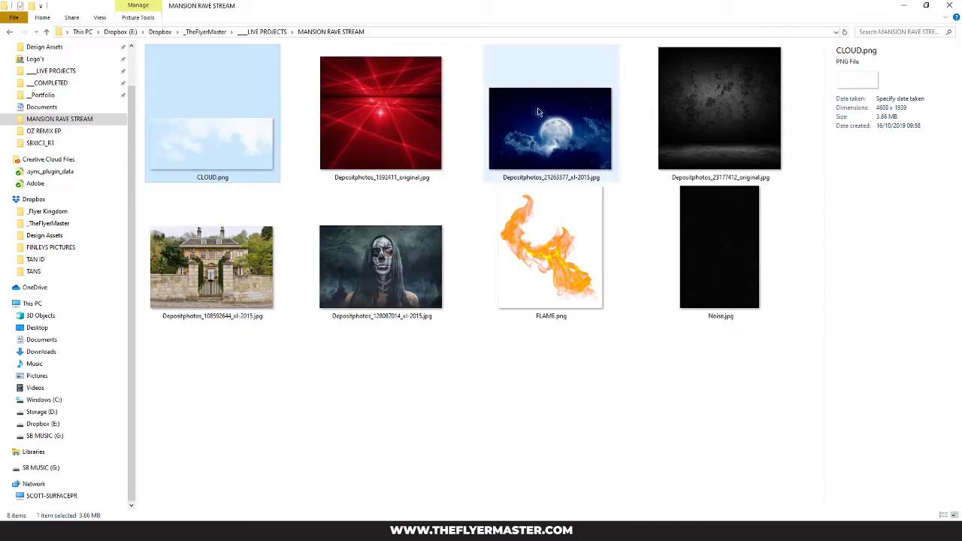
left_click(531, 132)
left_click_drag(564, 131, 290, 176)
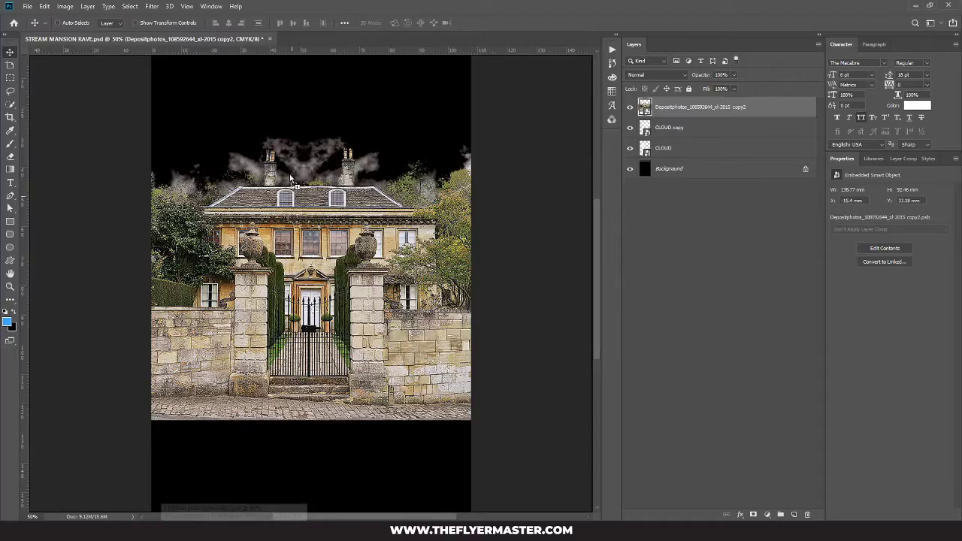
left_click_drag(367, 261, 342, 117)
key("Return")
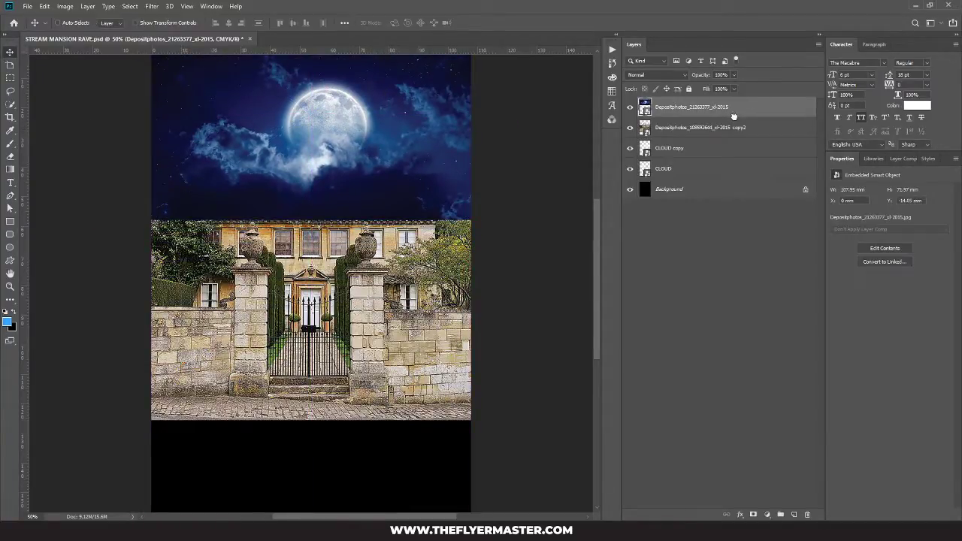
Stack the moonlit sky beneath both cloud layers and enlarge it to about 179 by 120 mm, centring the moon behind the chimneys
left_click_drag(734, 114, 726, 178)
left_click_drag(290, 161, 287, 205)
key("ctrl+t")
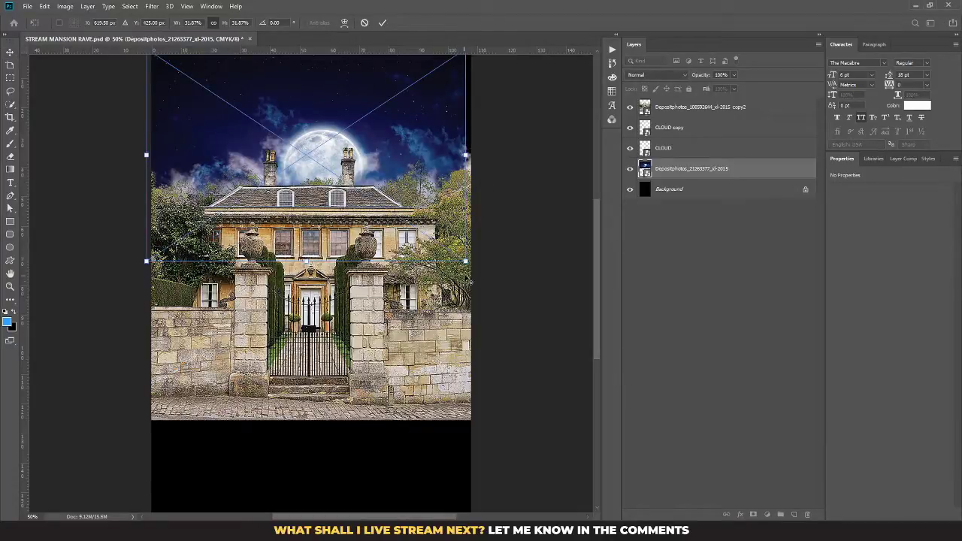
left_click_drag(466, 261, 471, 266)
left_click_drag(514, 291, 526, 301)
left_click_drag(429, 155, 411, 171)
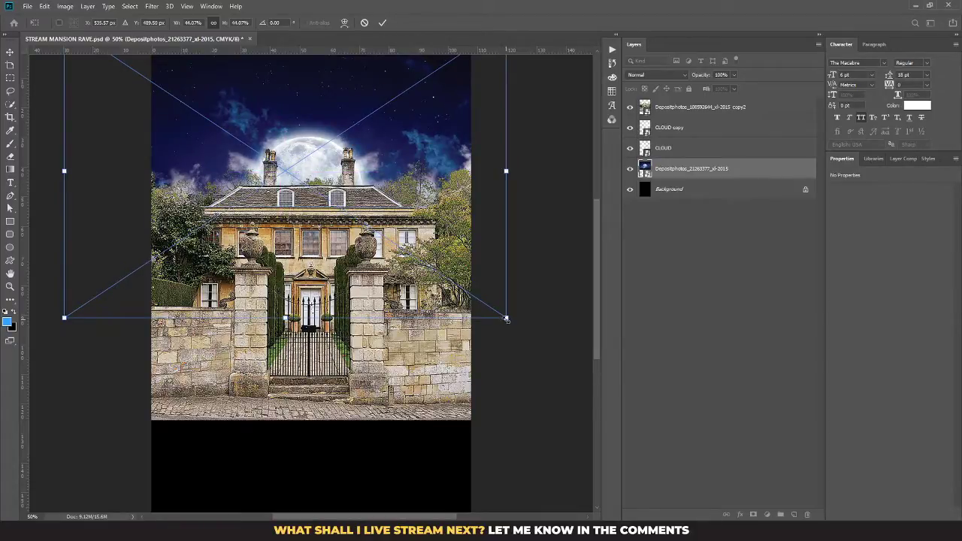
left_click_drag(506, 319, 552, 351)
left_click_drag(400, 200, 401, 197)
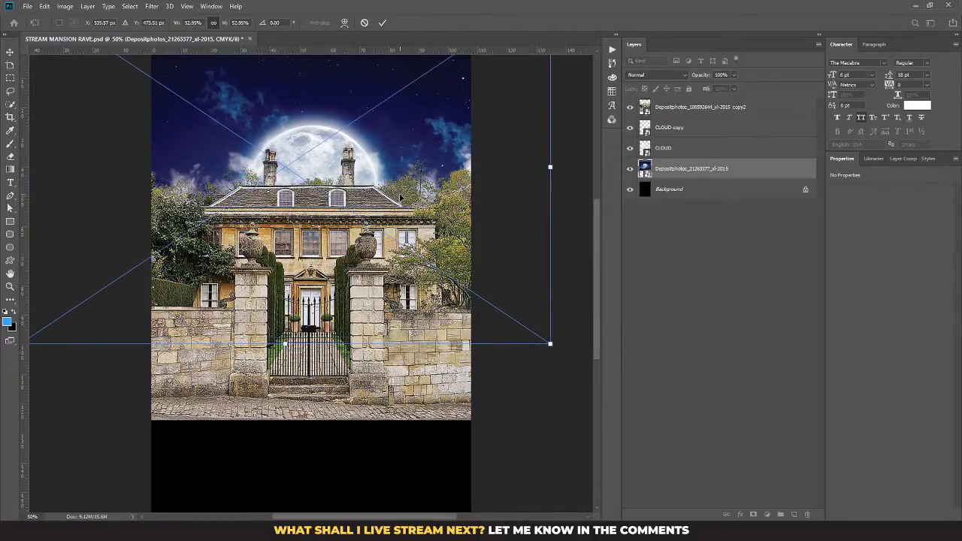
key("Return")
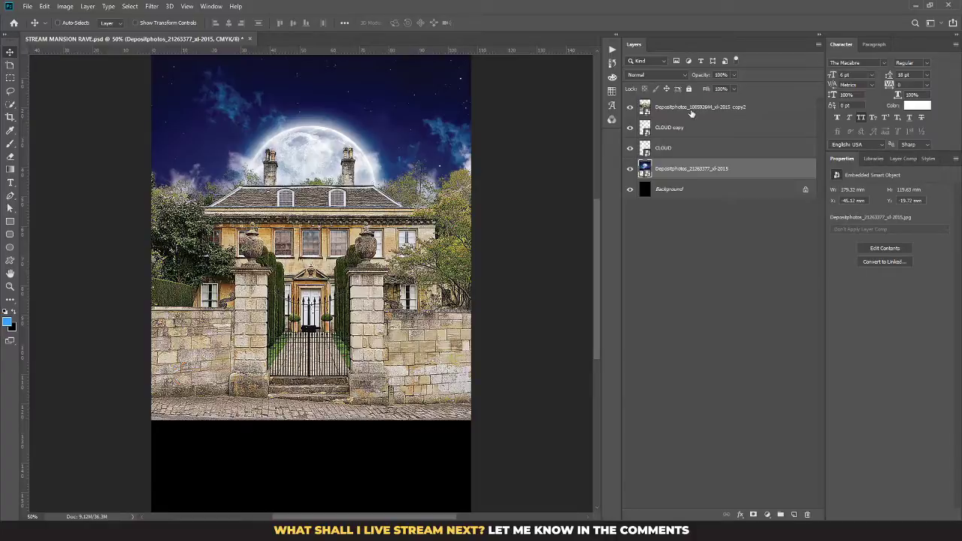
Move the mansion, both clouds and the moonlit sky together down by about 7.6 mm
left_click(690, 113, "shift")
left_click_drag(314, 171, 316, 191)
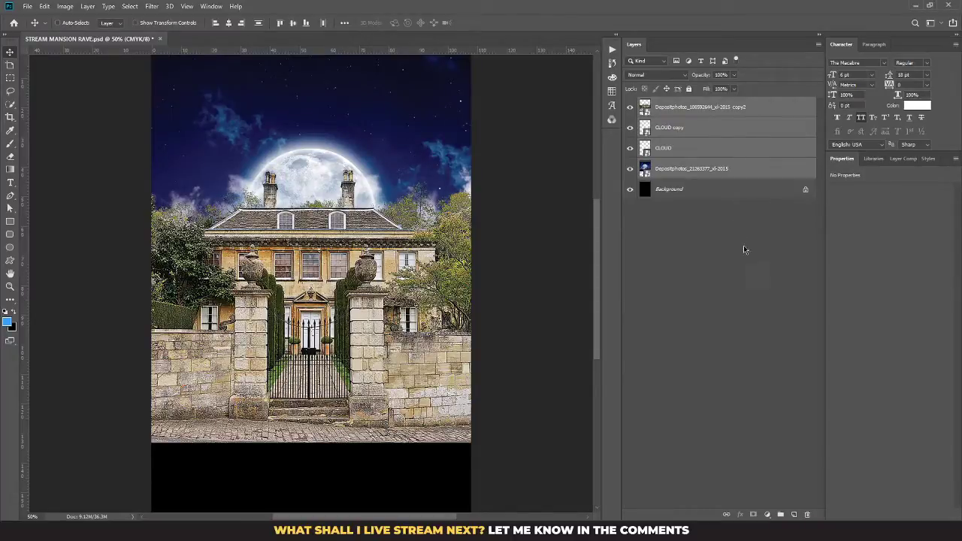
Add a new layer above the mansion and paint a soft fade across its lower part in black sampled from the background
left_click(694, 111)
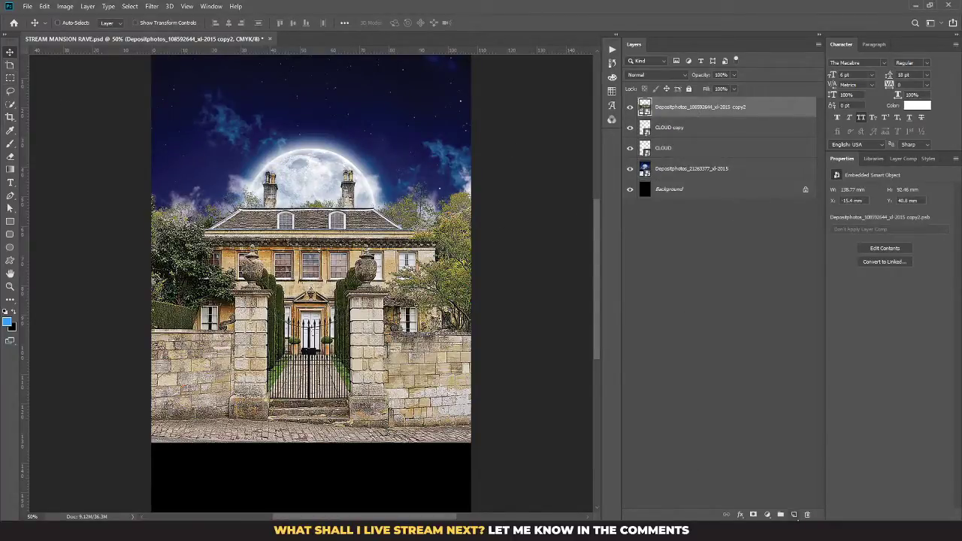
left_click(793, 514)
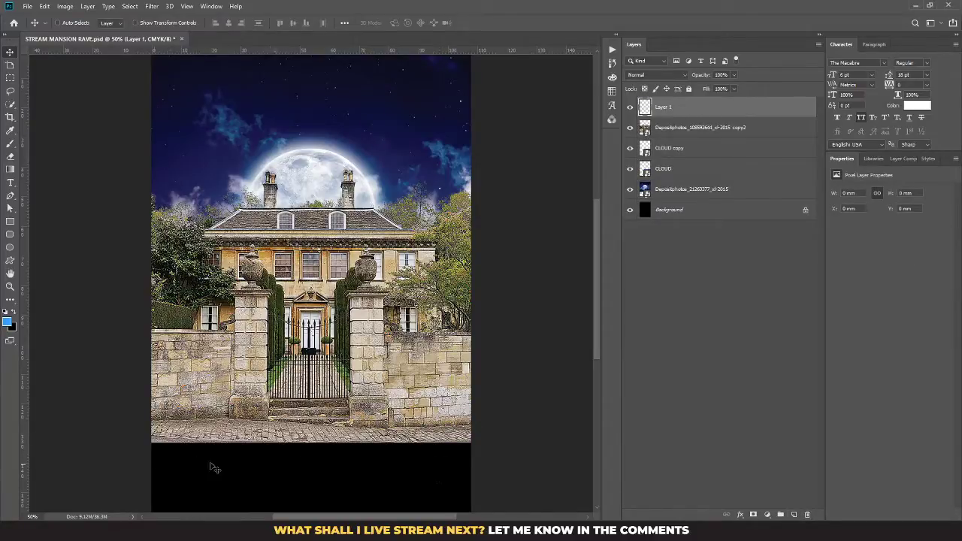
left_click(13, 312)
key("i")
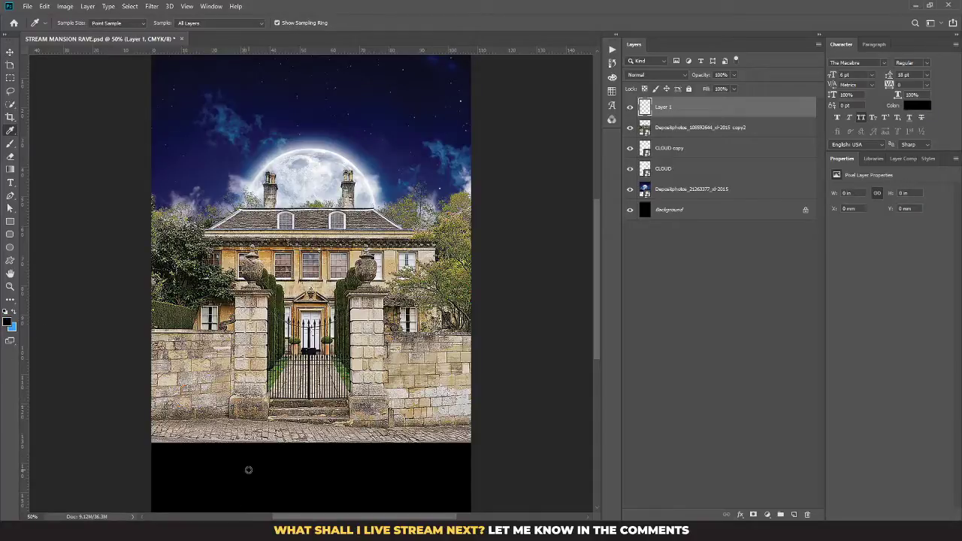
left_click(249, 469)
key("b")
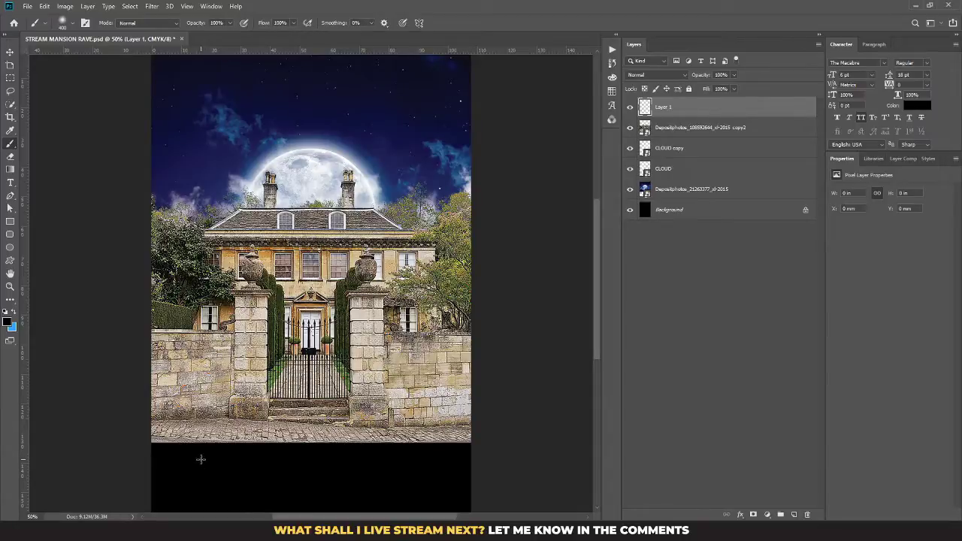
mouse_move(156, 463)
left_mouse_down()
mouse_move(248, 460)
mouse_move(388, 475)
mouse_move(542, 466)
mouse_move(24, 502)
mouse_move(56, 482)
mouse_move(136, 460)
mouse_move(95, 460)
mouse_move(125, 467)
mouse_move(515, 433)
left_mouse_up()
Reduce the black fade's height to about 2.61 in and shift it down over the cobbled street at the mansion's base
left_click(10, 52)
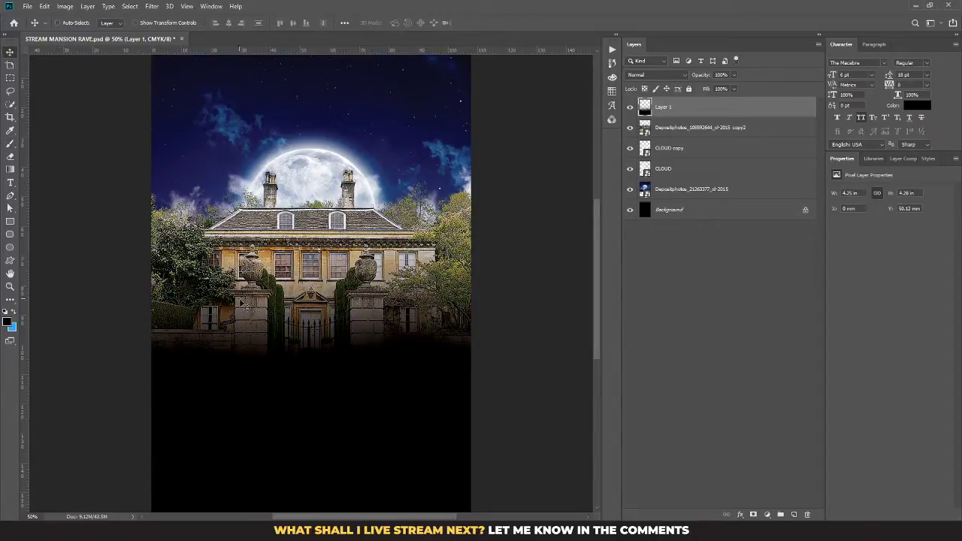
mouse_move(349, 380)
left_mouse_down()
mouse_move(338, 462)
mouse_move(380, 439)
mouse_move(395, 380)
left_mouse_up()
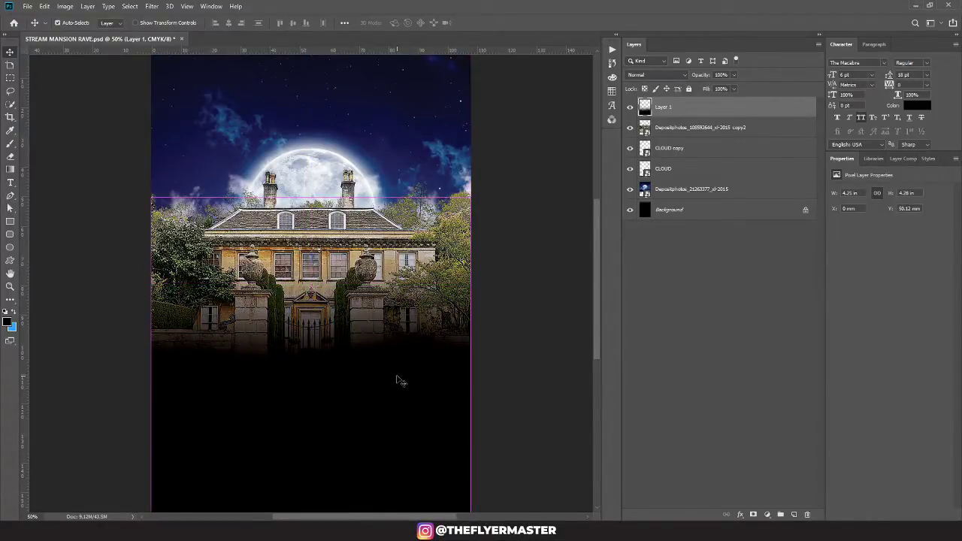
key("ctrl+t")
left_click_drag(312, 198, 312, 350)
key("Return")
left_click_drag(361, 457, 362, 481)
Move the black fade up by about 9.5 mm over the base of the gate and duplicate its layer in place
key("ctrl+t")
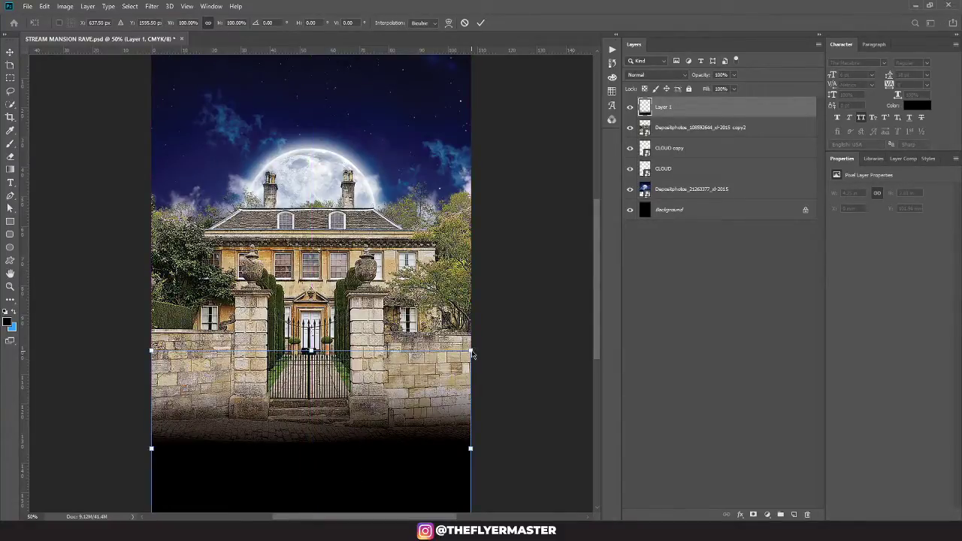
key("alt+space")
key("Escape")
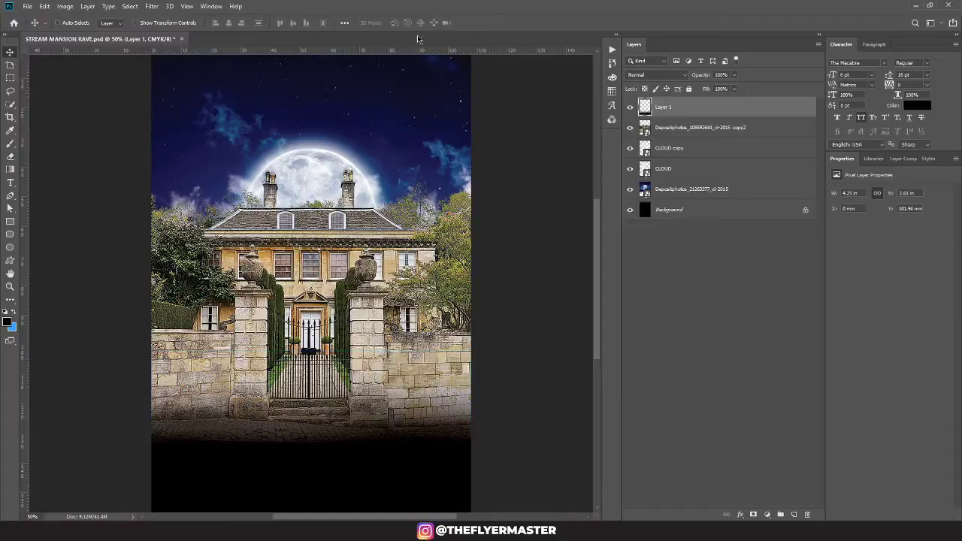
key("Return")
left_click_drag(340, 471, 339, 447)
key("ctrl+j")
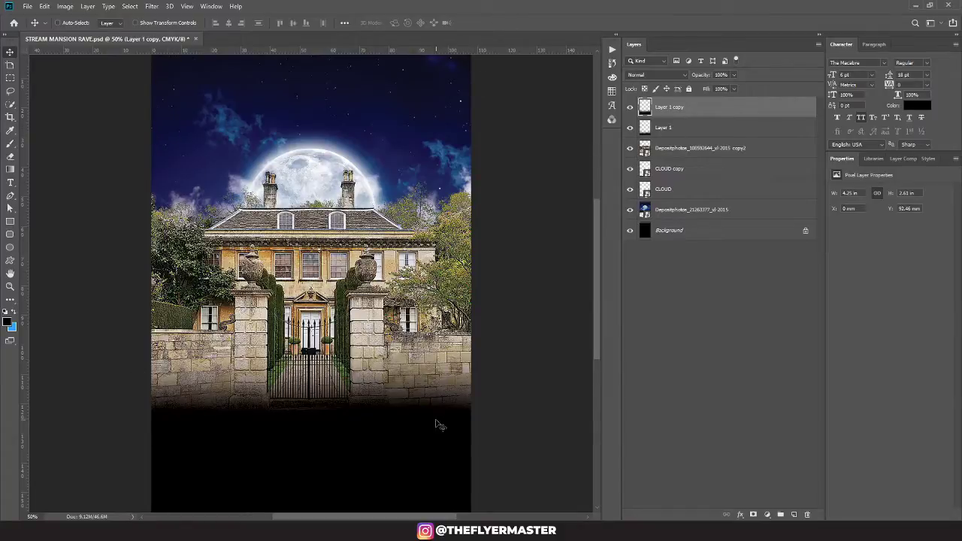
Add a new empty layer at the top of the stack and activate the Brush tool
left_click(793, 515)
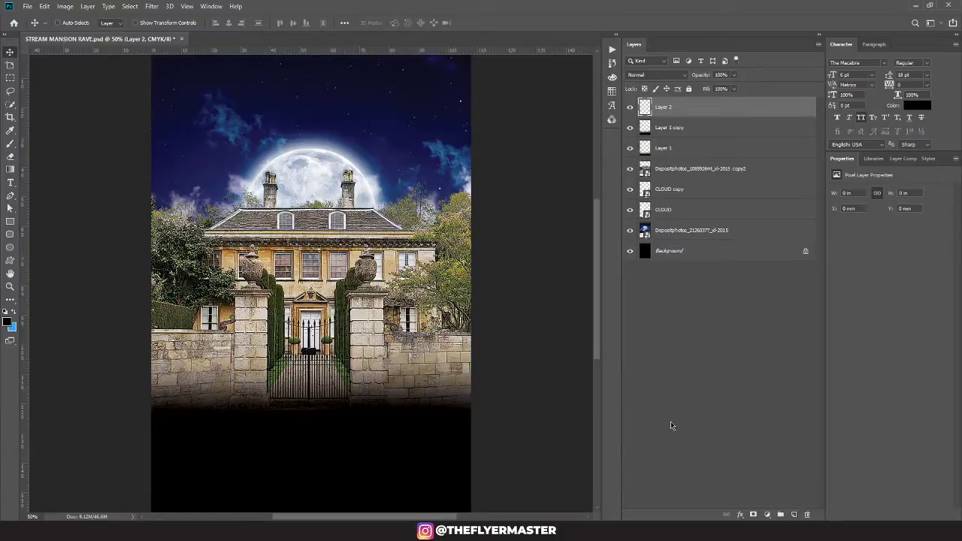
key("b")
left_click(134, 68)
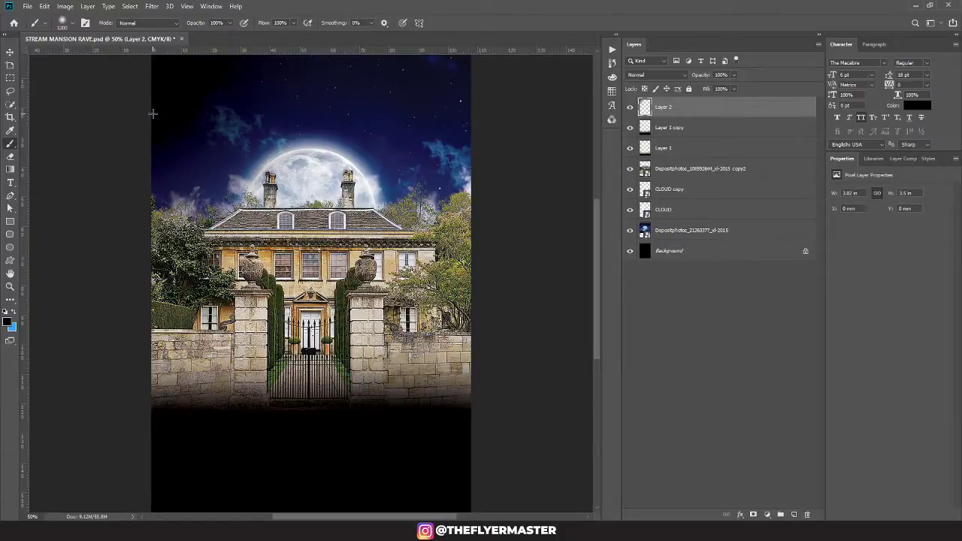
key("ctrl+z")
right_click(130, 110)
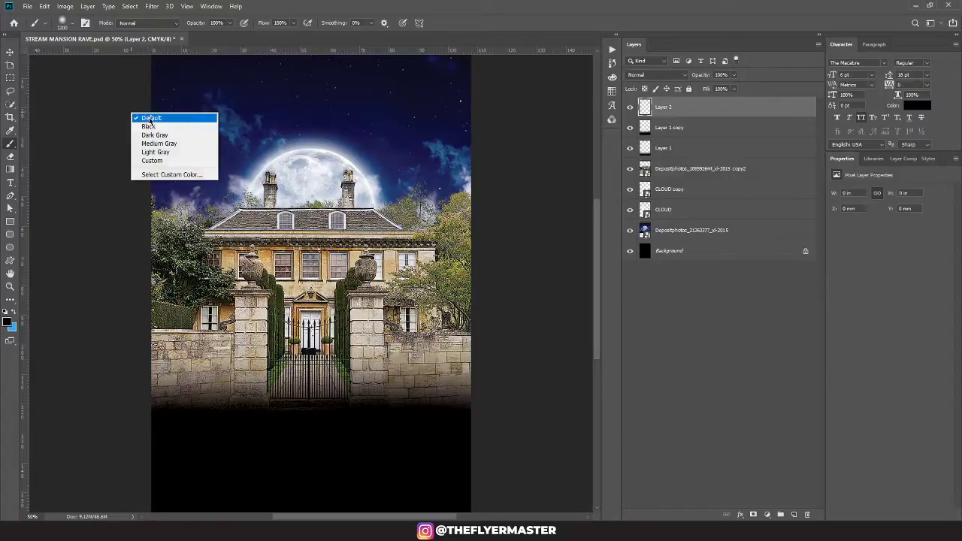
key("Escape")
Reduce the soft brush to about 243 px and paint a vertical black stroke down the flyer's left edge
left_click(75, 25)
left_click_drag(111, 62, 105, 58)
key("Return")
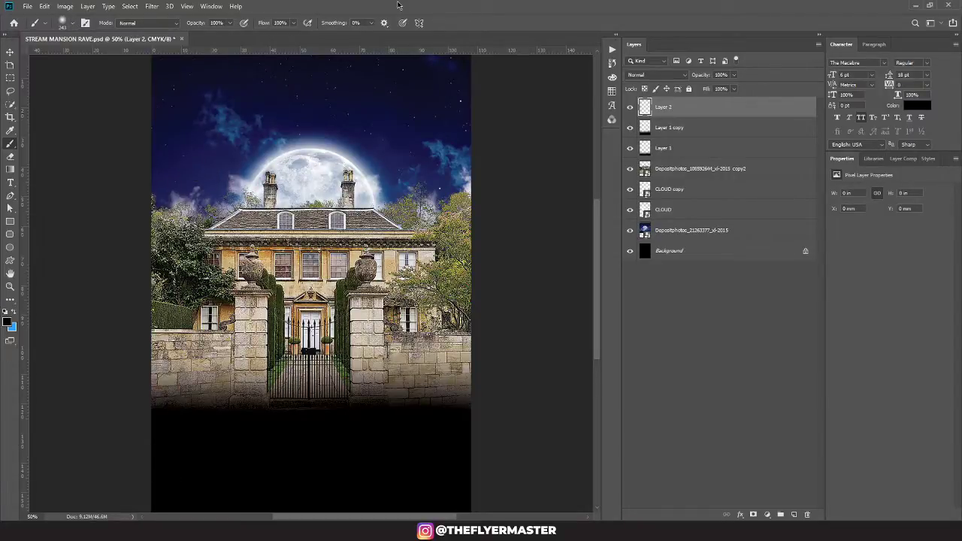
mouse_move(138, 219)
left_mouse_down()
mouse_move(124, 311)
mouse_move(133, 410)
left_mouse_up()
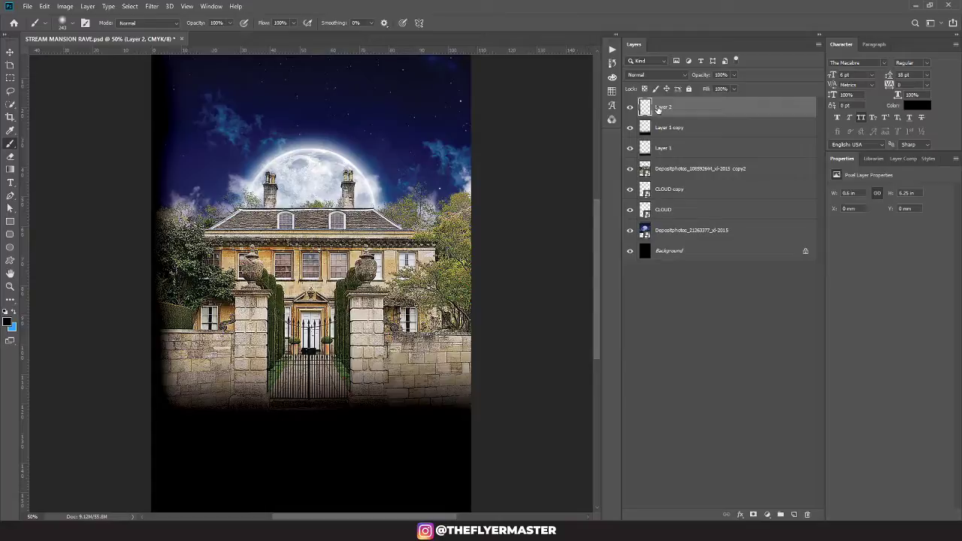
Enlarge the left-edge fade to about 1.44 by 14.94 in so it darkens more of the trees and wall
key("ctrl+t")
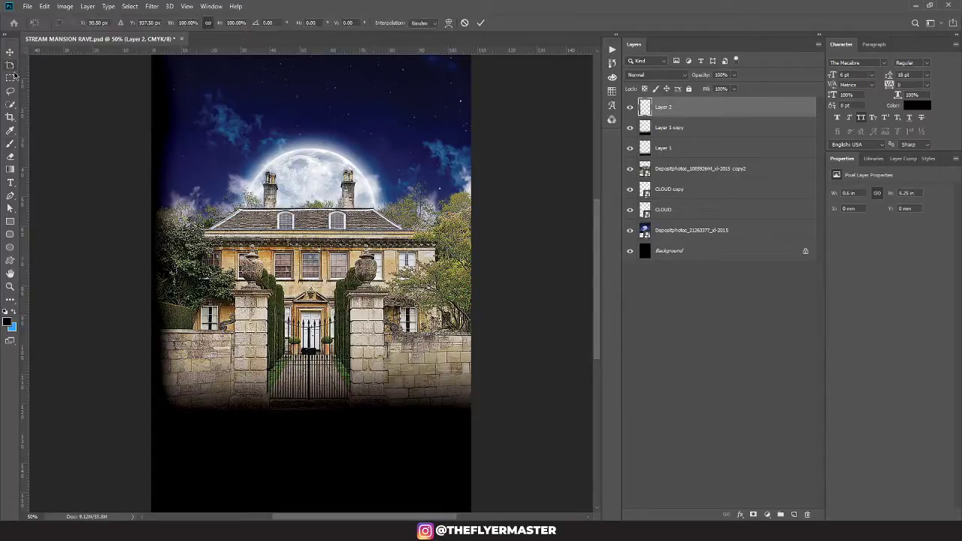
left_click_drag(197, 284, 233, 284)
mouse_move(188, 230)
left_mouse_down()
mouse_move(206, 232)
mouse_move(196, 257)
left_mouse_up()
key("Return")
Duplicate the left-edge fade and place the copy, mirrored horizontally, along the flyer's right edge
key("ctrl+j")
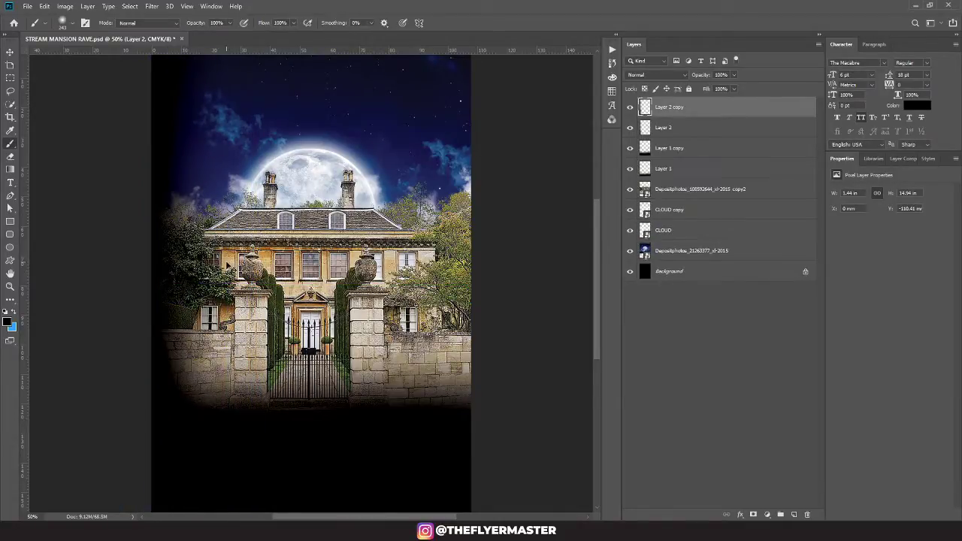
key("v")
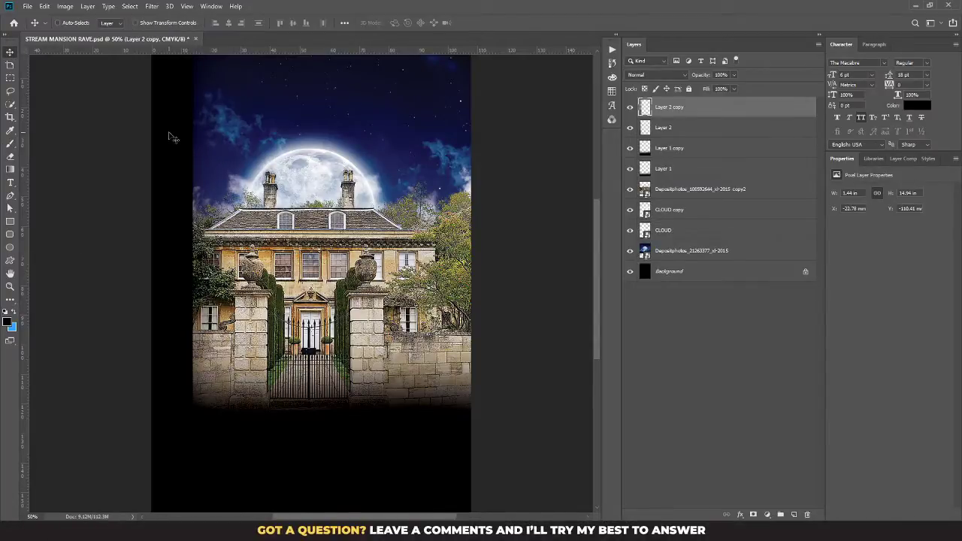
left_click_drag(172, 137, 451, 151)
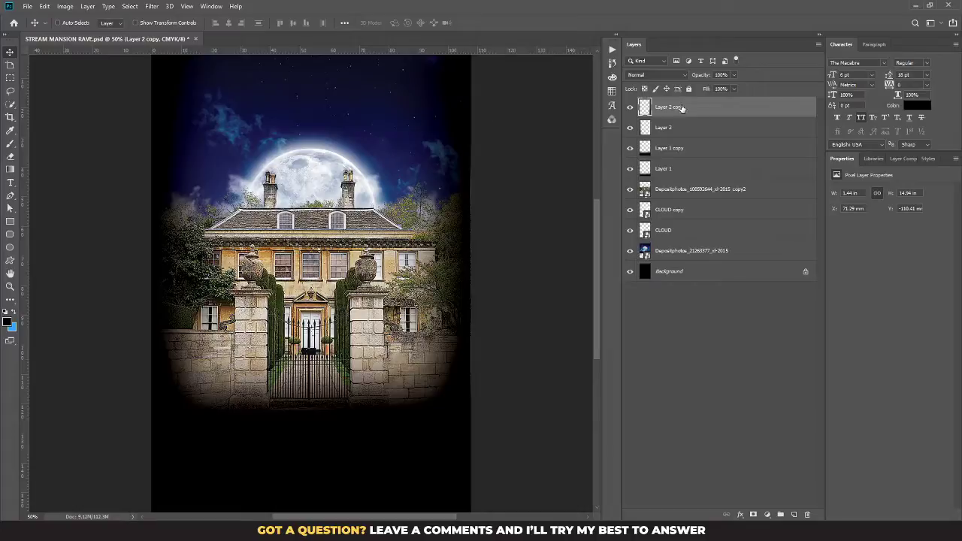
left_click(672, 128, "shift")
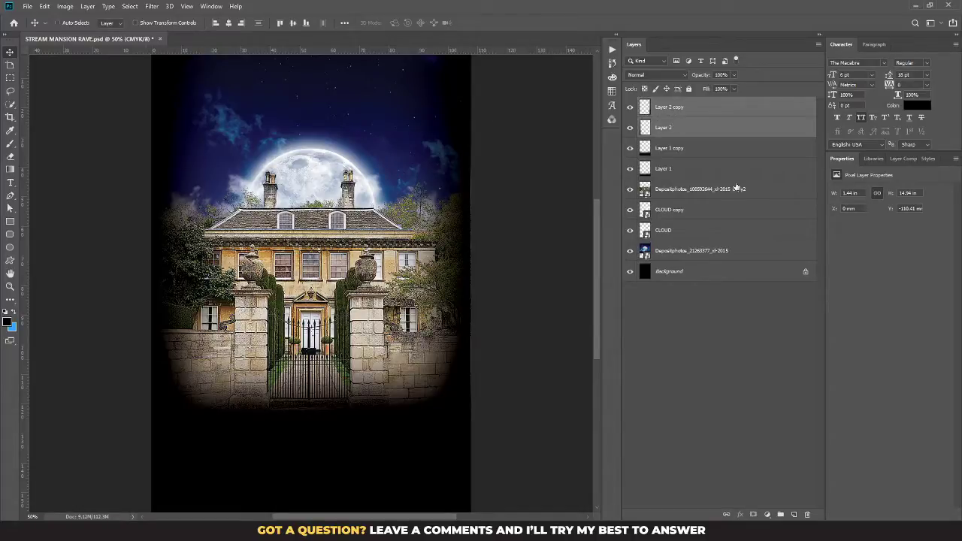
left_click(678, 149)
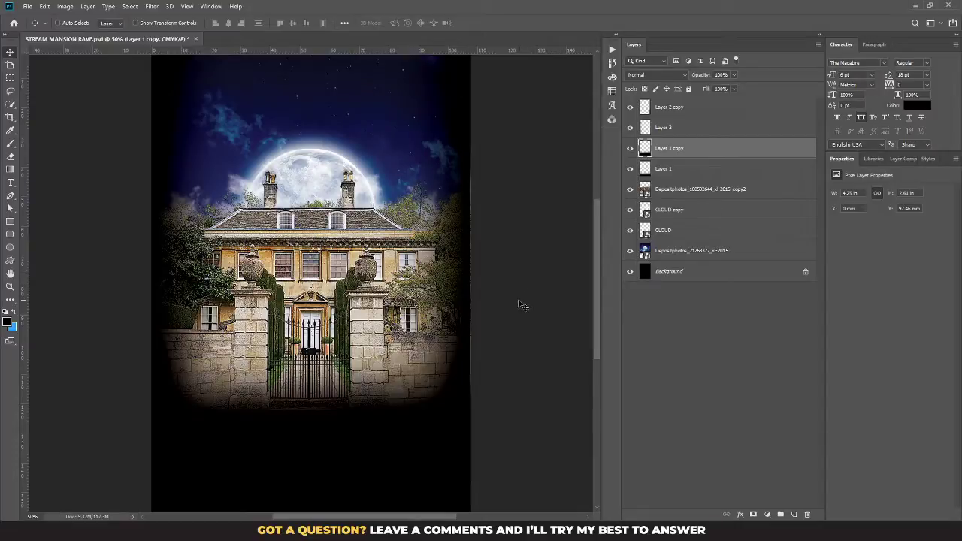
Place the skull-faced woman image Depositphotos_128087014_xl-2015.jpg just above the moonlit sky layer and position it over the mansion's roof
left_click(693, 255)
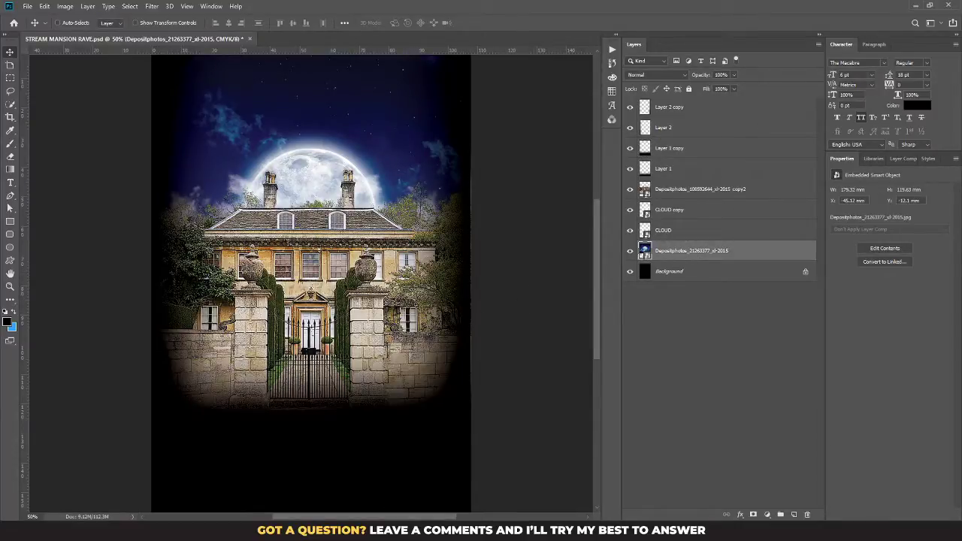
key("alt+Tab")
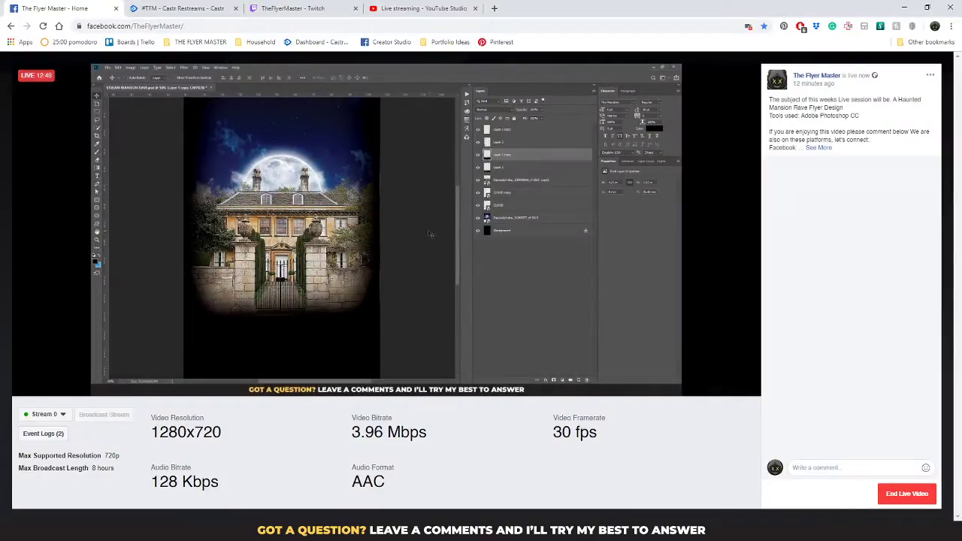
key("alt+Tab")
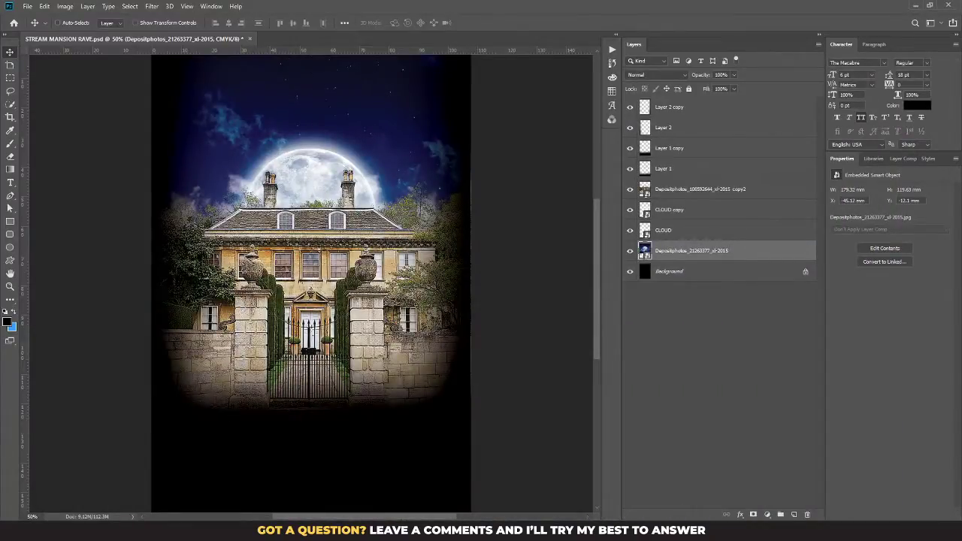
key("alt+Tab")
left_click(418, 264)
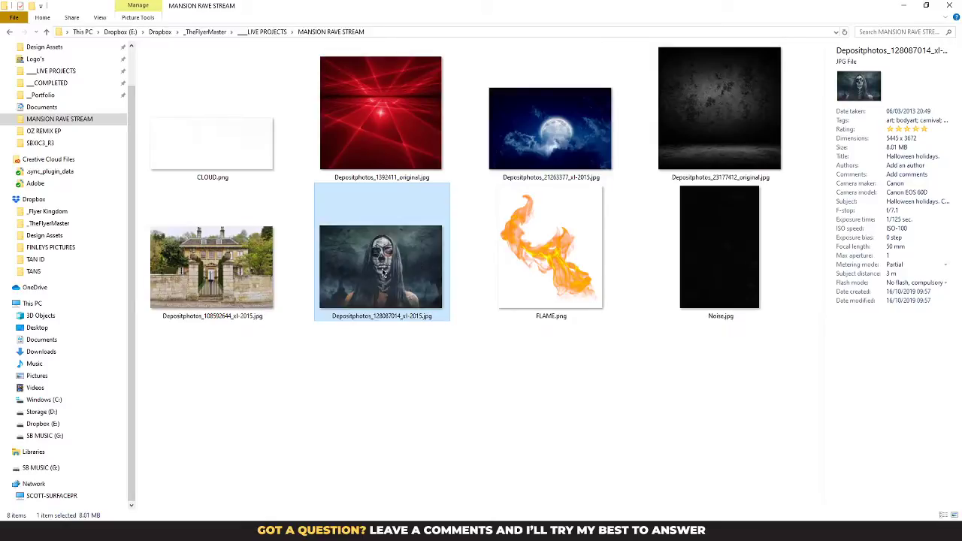
left_click_drag(381, 280, 307, 335)
left_click_drag(358, 266, 374, 124)
key("Return")
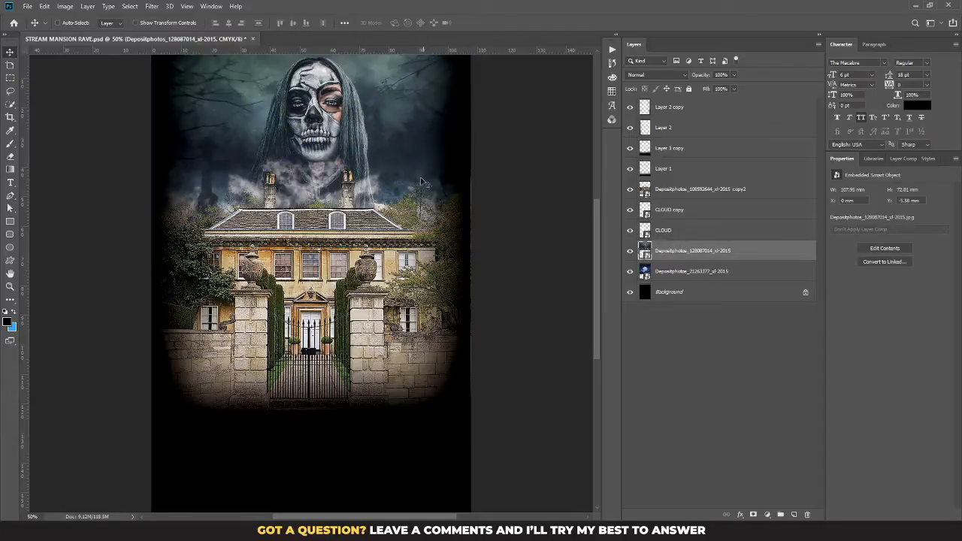
Enlarge the skull-faced woman image to about 114 by 77 mm, centred horizontally above the mansion
left_click_drag(331, 126, 333, 132)
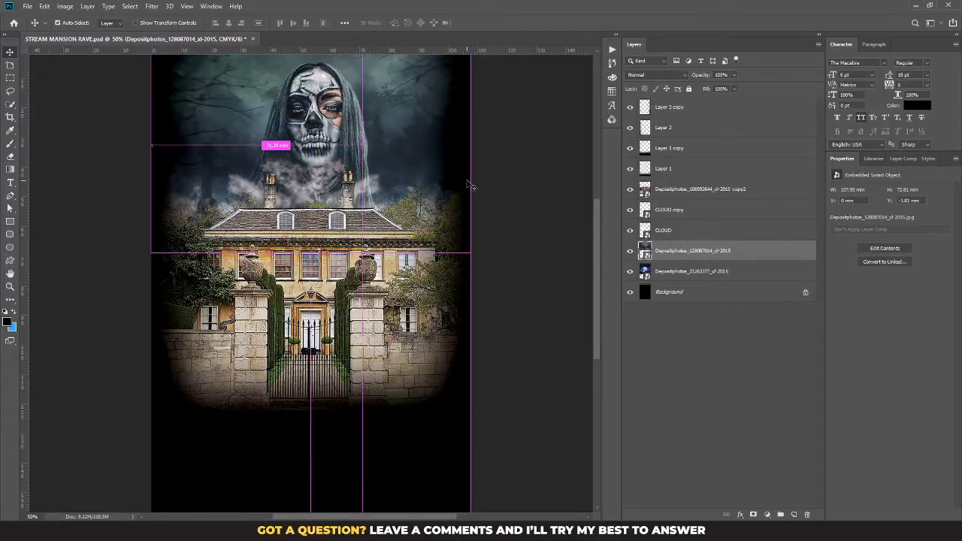
key("ctrl+t")
left_click_drag(471, 254, 481, 261)
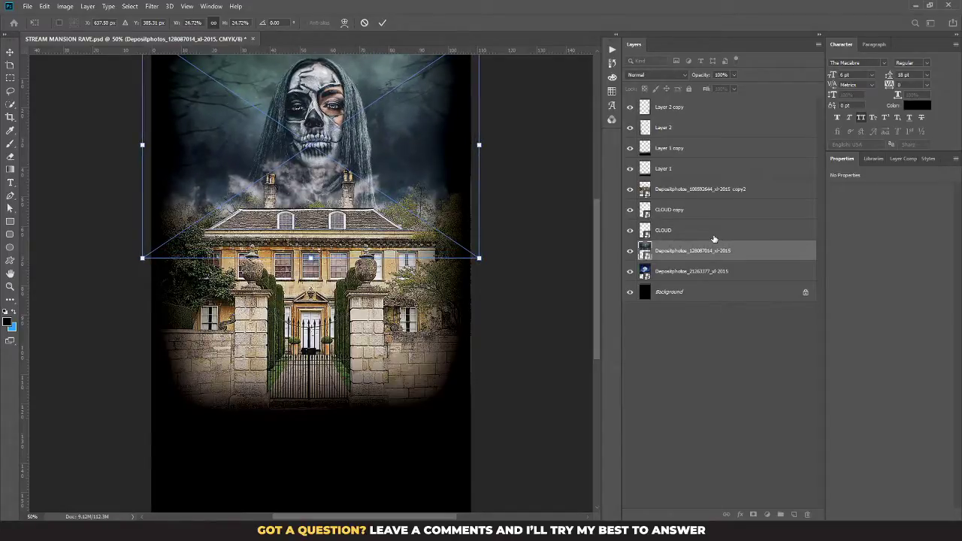
key("Return")
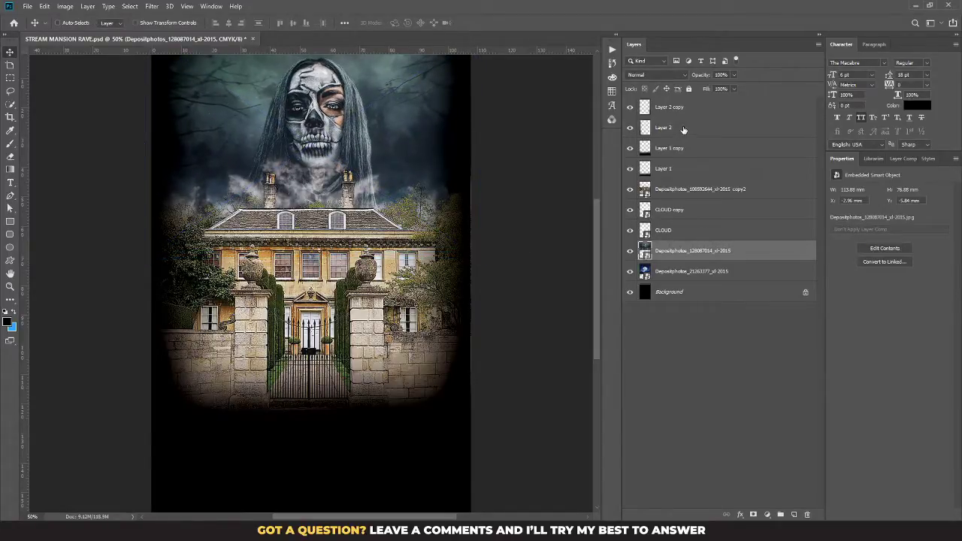
Stack the skull-faced woman beneath the moonlit sky and set the sky layer's blend mode to Lighten
left_click(680, 110)
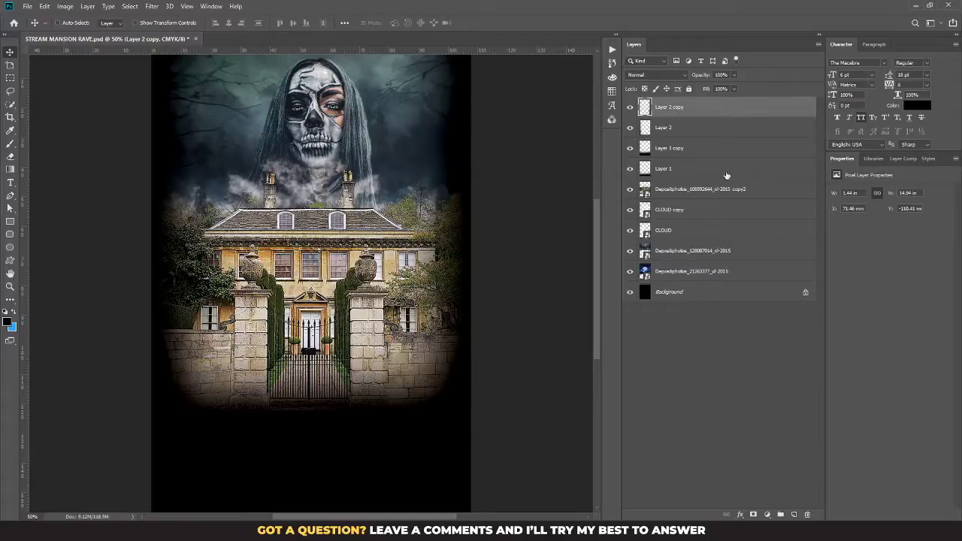
left_click_drag(685, 253, 684, 278)
left_click(683, 254)
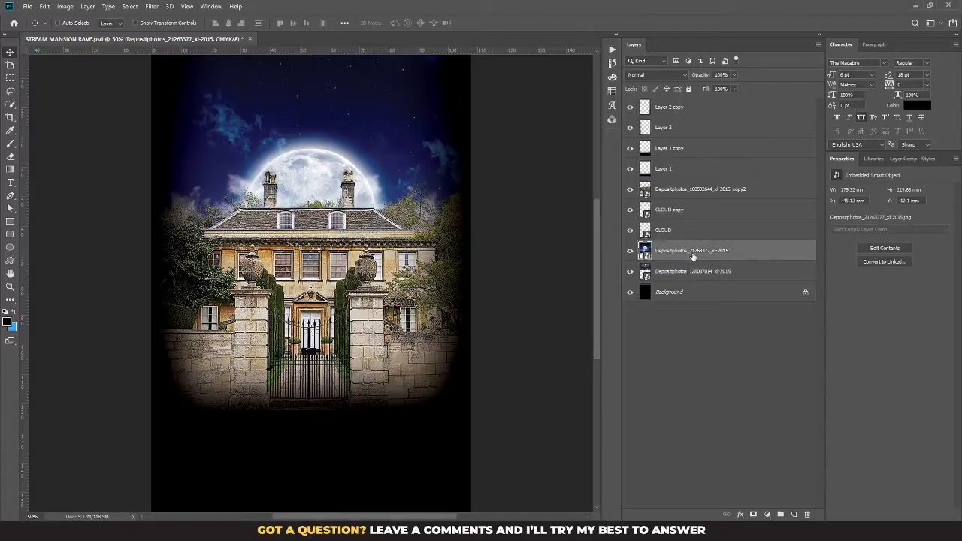
left_click(674, 76)
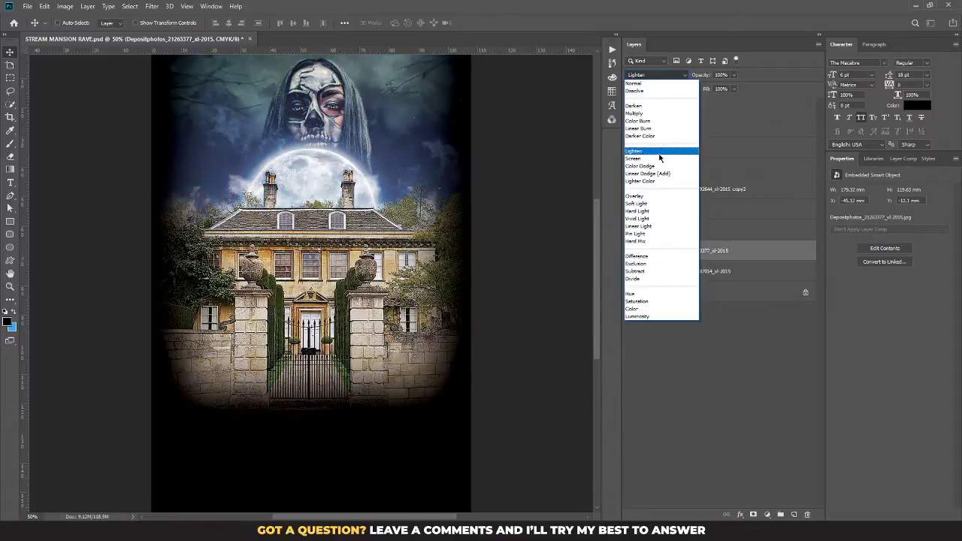
left_click(658, 153)
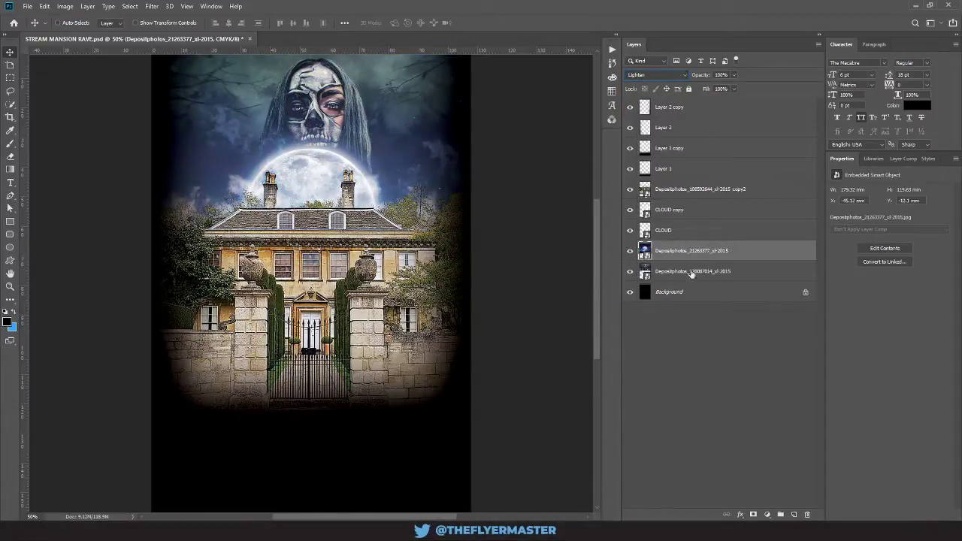
Lower the moonlit sky by about 5 mm and move it slightly further down together with the clouds, mansion and both bottom fades
left_click_drag(295, 178, 302, 182)
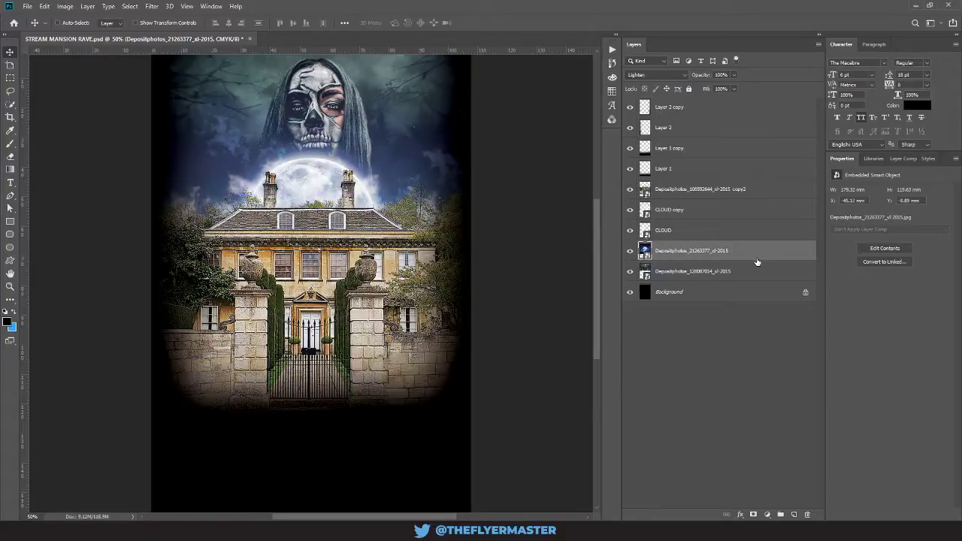
left_click(671, 198, "shift")
left_click(679, 174, "shift")
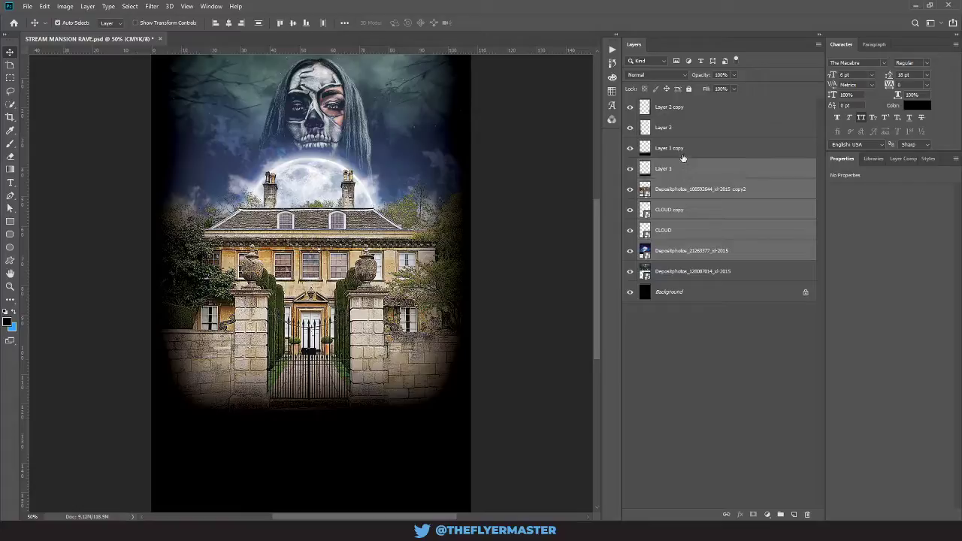
left_click(682, 150, "shift")
left_click_drag(353, 225, 370, 239)
Shift the skull-faced woman about 2 mm left so her face sits centred above the moon
left_click(708, 280)
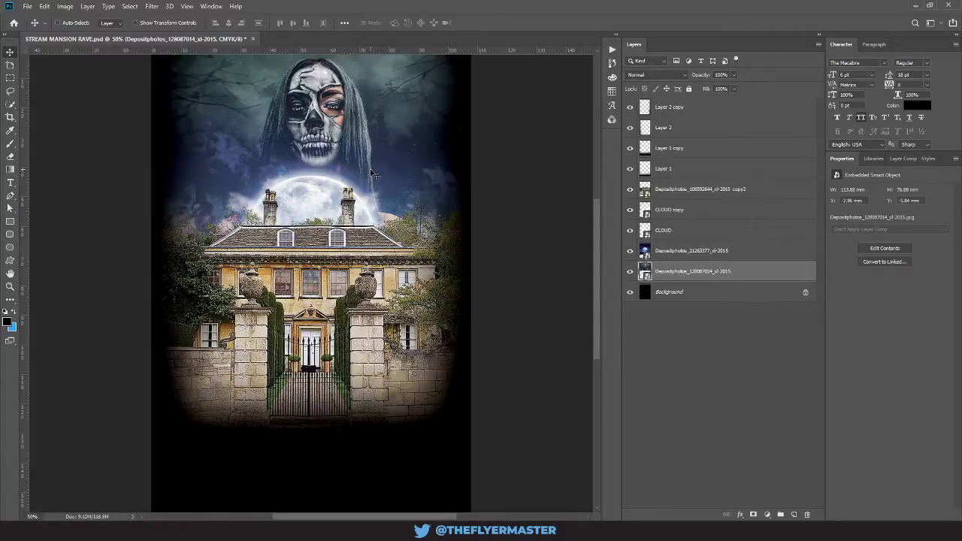
left_click_drag(372, 171, 367, 173)
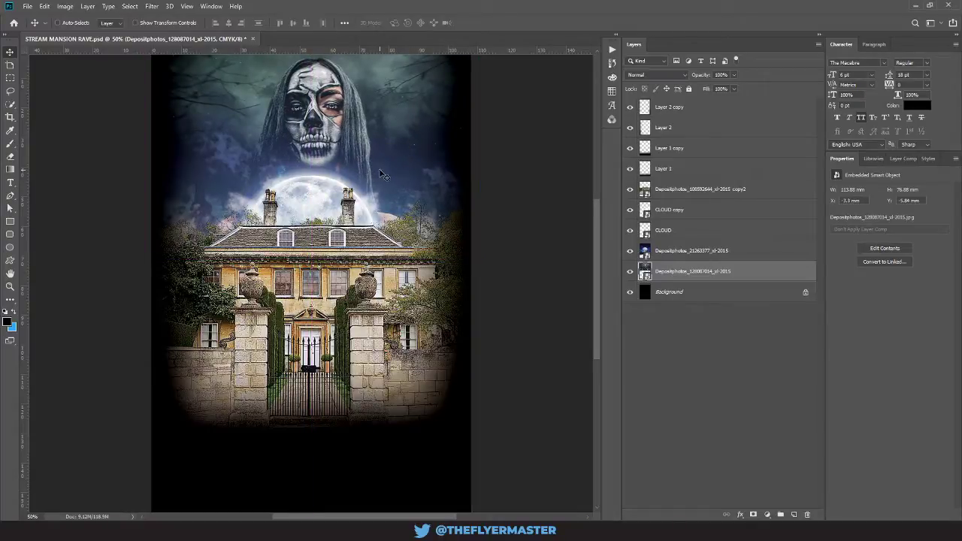
key("Left")
key("Left")
key("Left")
key("Left")
key("Left")
key("Left")
key("Left")
key("Left")
key("Left")
key("Left")
key("Left")
key("Left")
key("Left")
key("Left")
key("Left")
key("Left")
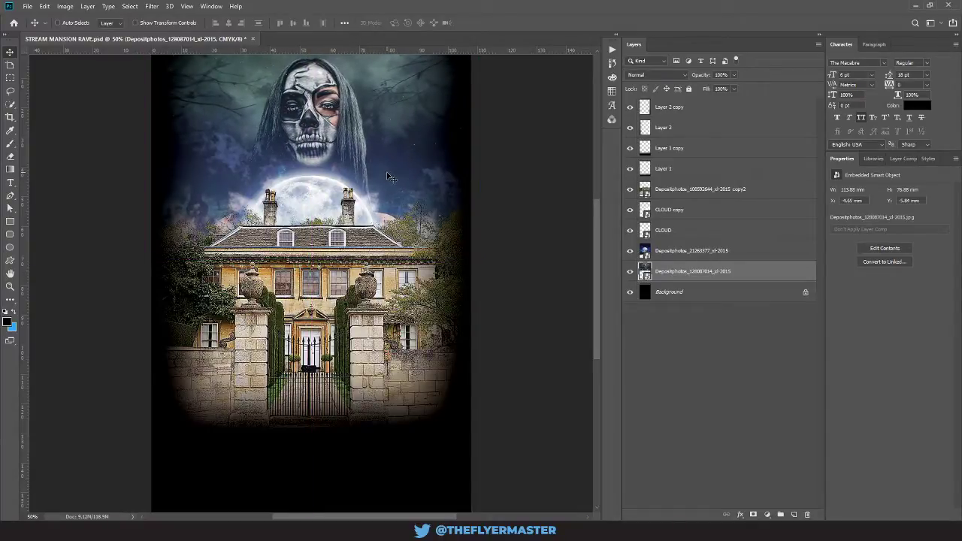
key("Left")
key("Left")
key("Left")
key("Left")
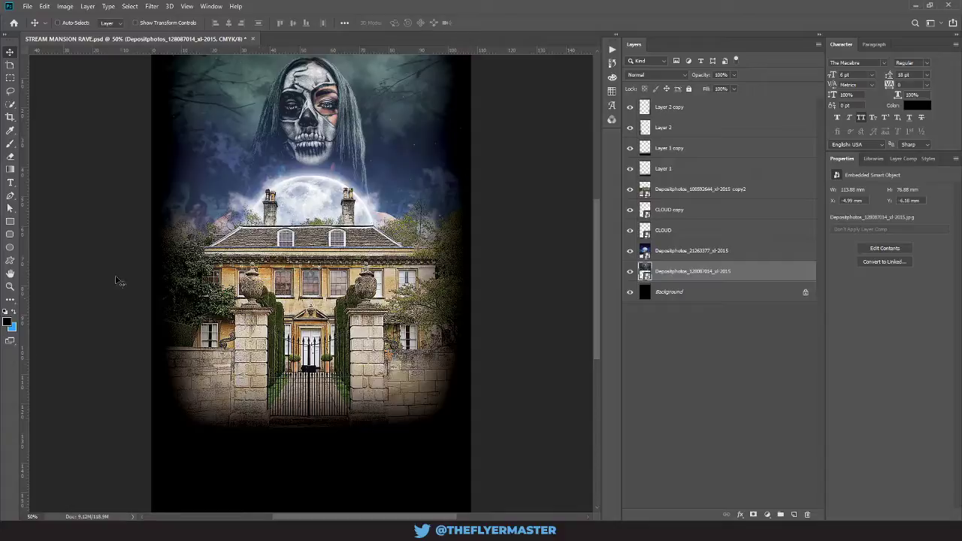
Darken the mansion layer with a Curves adjustment, mapping input 32 to output 47
left_click(670, 193)
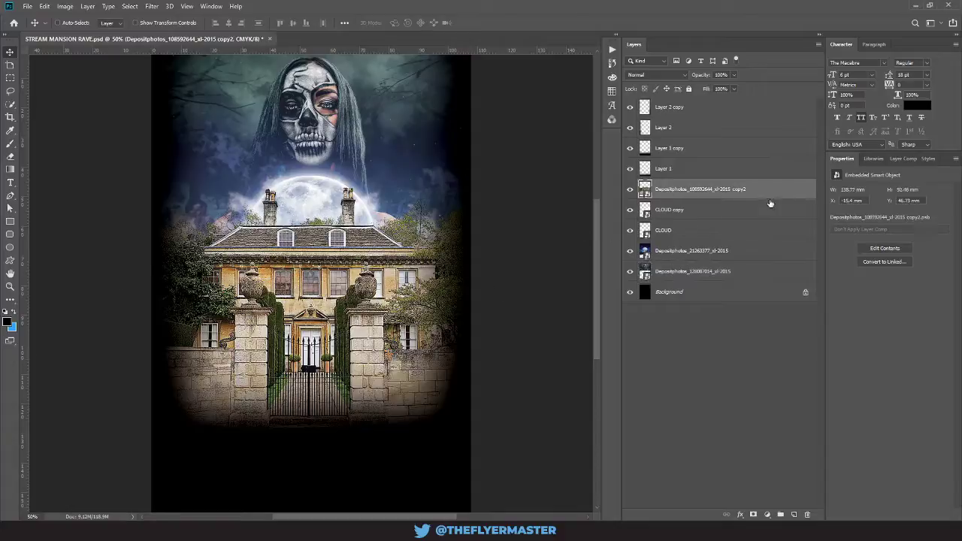
double_click(771, 196)
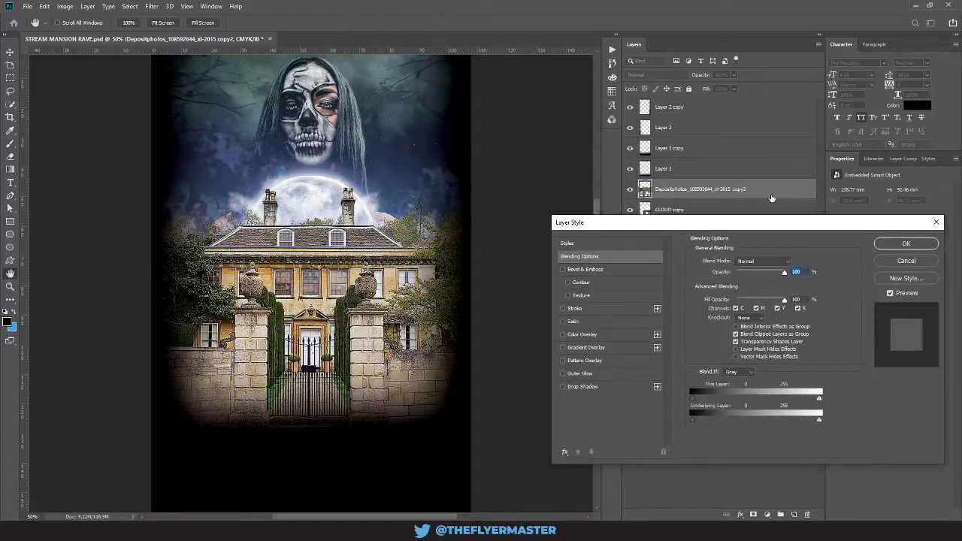
left_click(906, 261)
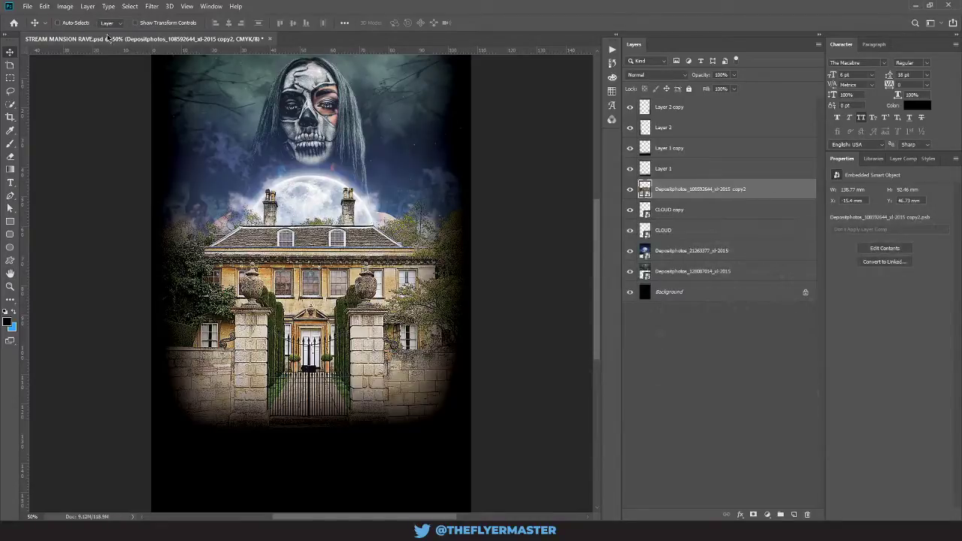
left_click(64, 7)
mouse_move(105, 34)
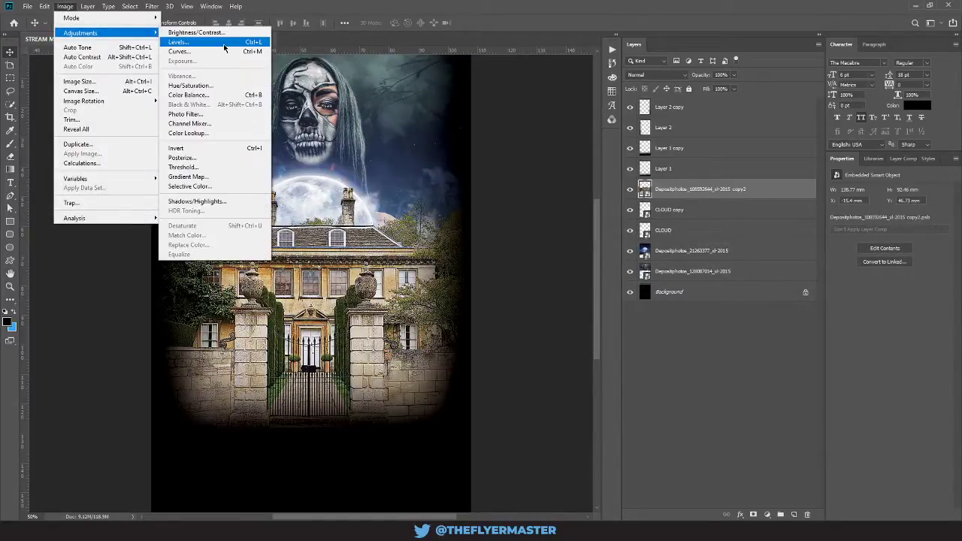
left_click(215, 51)
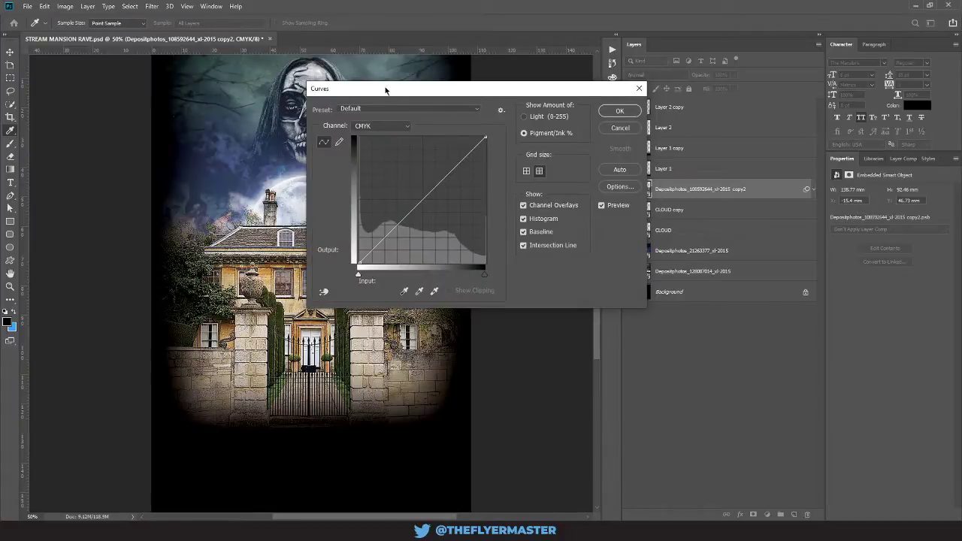
left_click_drag(385, 90, 517, 99)
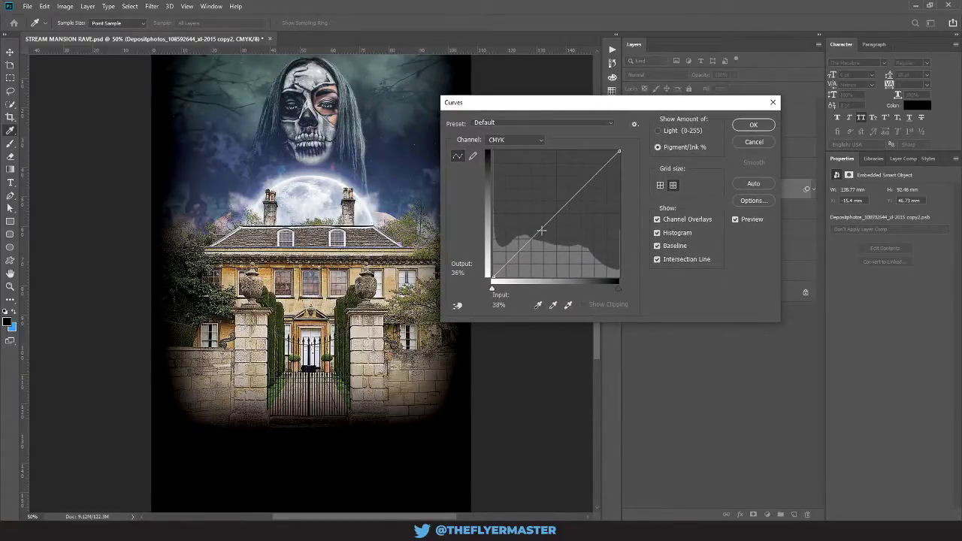
left_click_drag(540, 230, 553, 195)
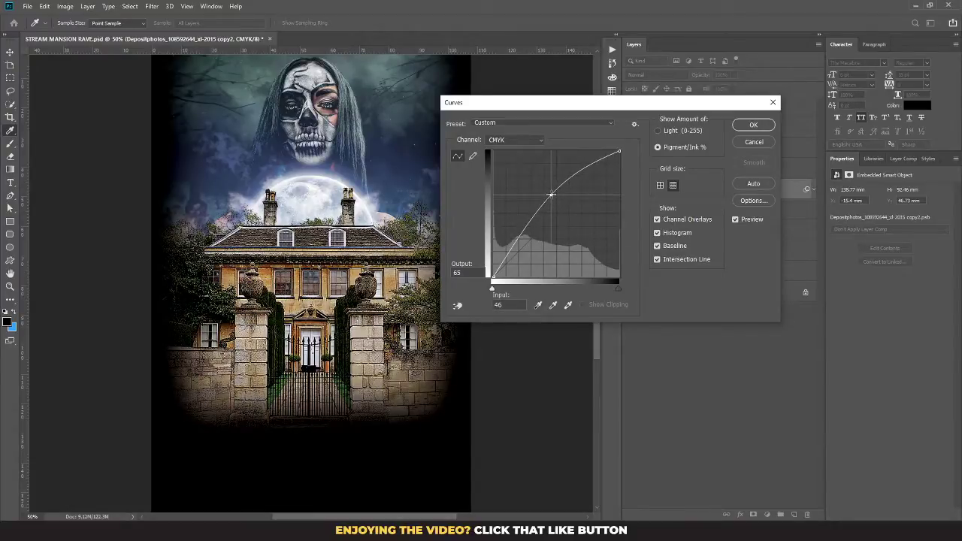
left_click_drag(550, 194, 532, 217)
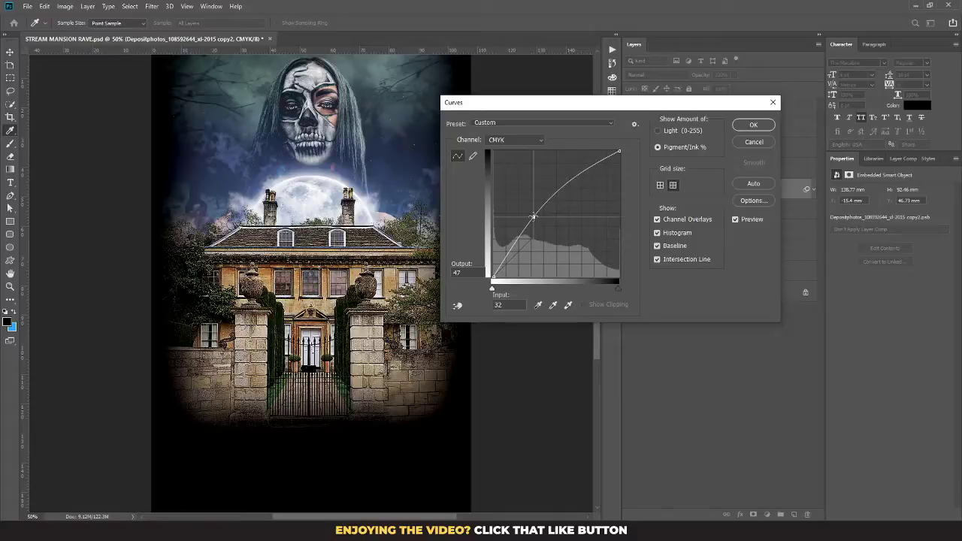
left_click_drag(533, 216, 532, 216)
left_click(753, 125)
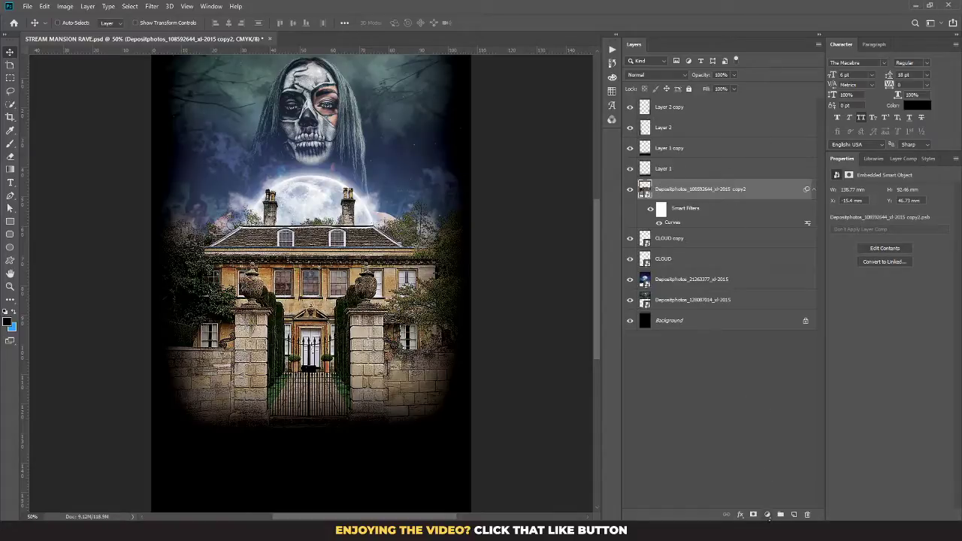
Add a Curves adjustment layer above the mansion and darken the scene by mapping input 38 to output 54
left_click(766, 514)
left_click(796, 388)
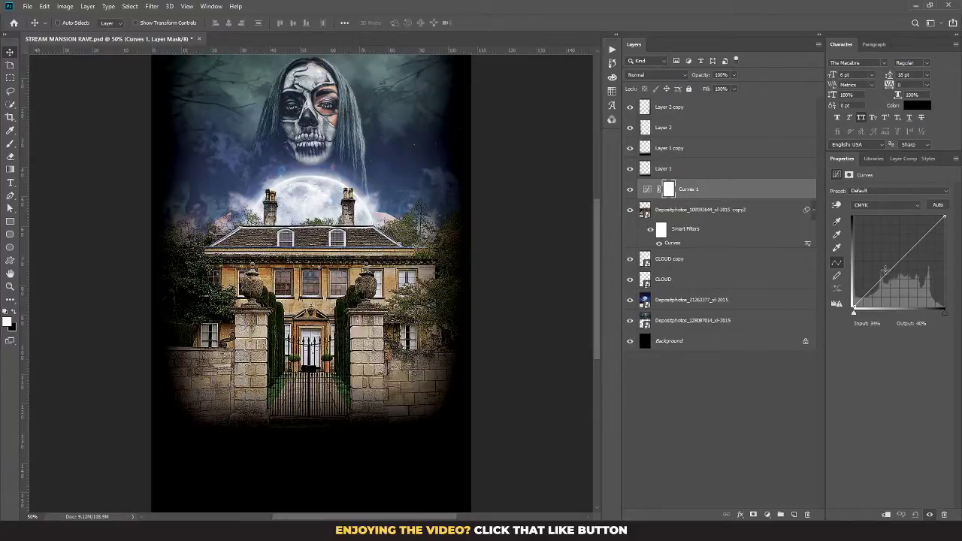
mouse_move(885, 270)
left_mouse_down()
mouse_move(911, 238)
mouse_move(888, 257)
left_mouse_up()
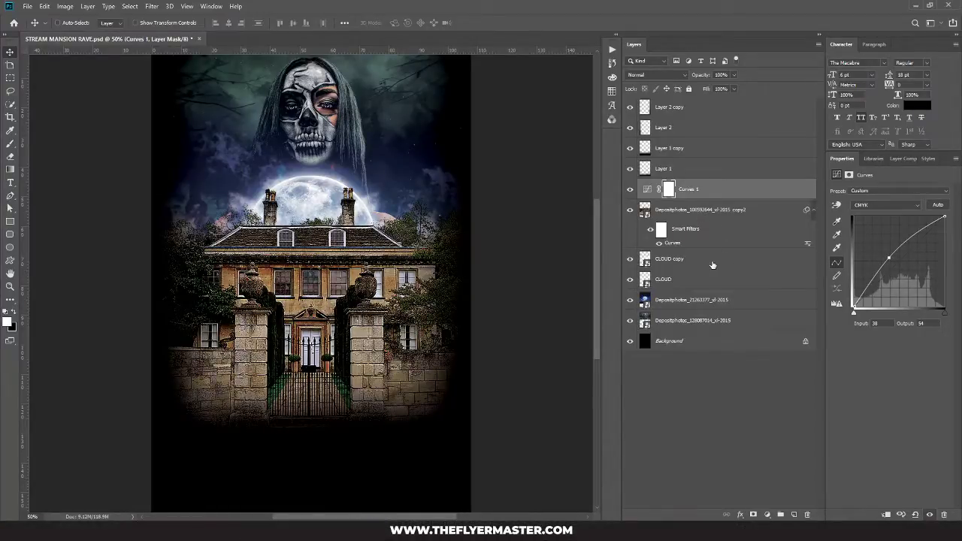
Place FLAME.png from the project folder directly above the skull-faced woman layer
left_click(697, 304)
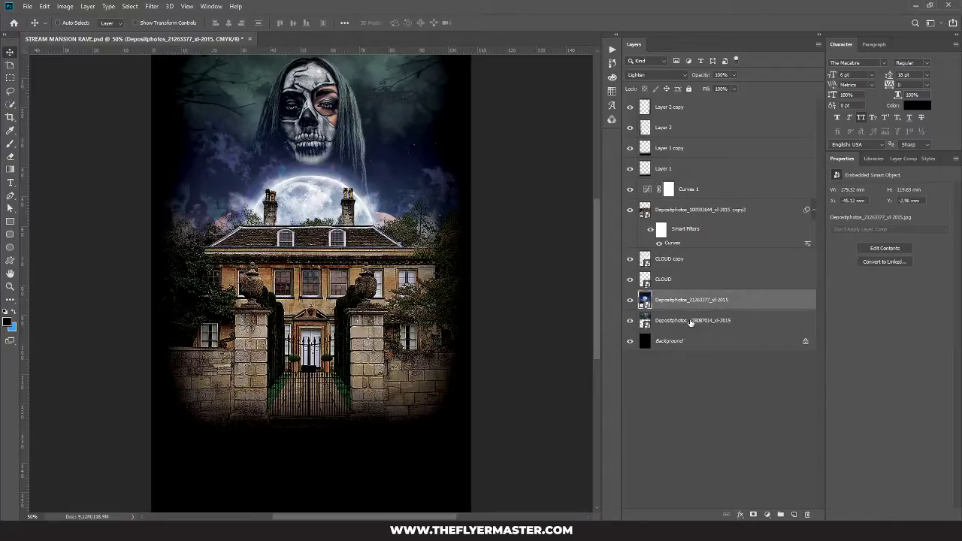
left_click(689, 321)
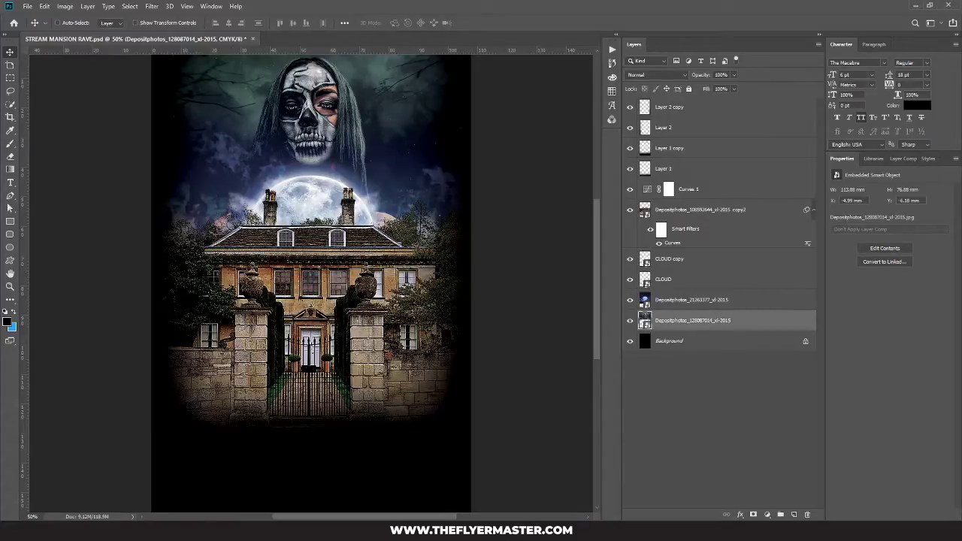
key("alt+Tab")
left_click_drag(548, 272, 345, 308)
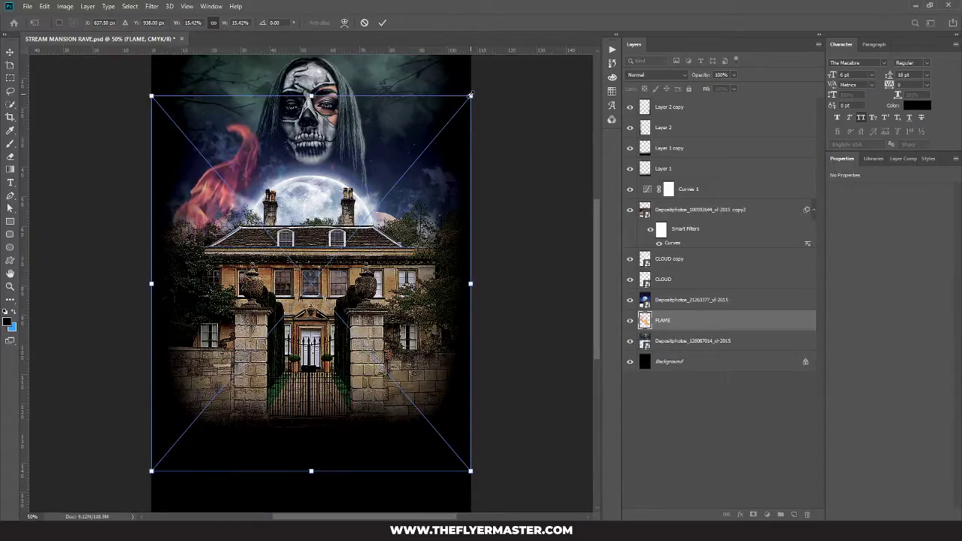
Shrink the flame to about 44 mm tall, rotate it clockwise and position it along the left side of the woman's face
left_click_drag(470, 96, 284, 88)
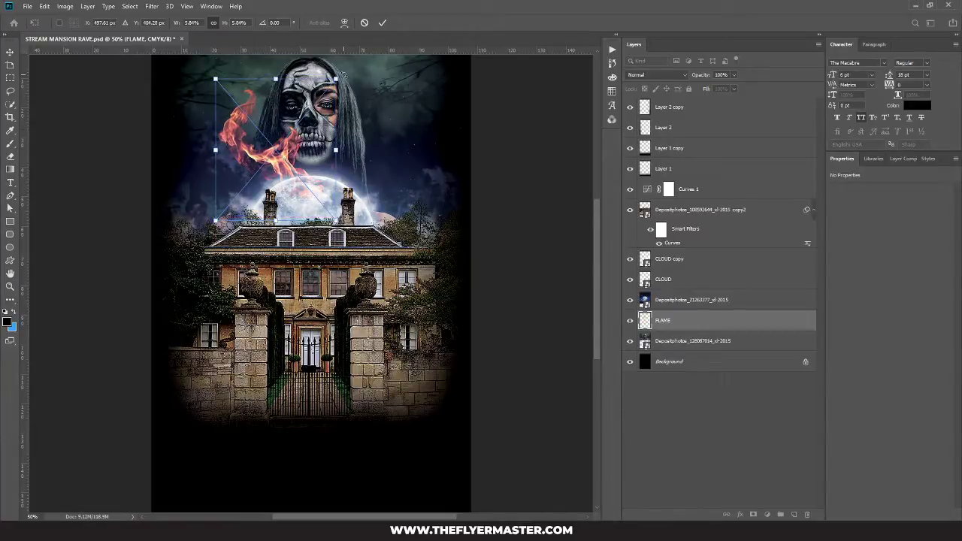
left_click_drag(343, 75, 363, 103)
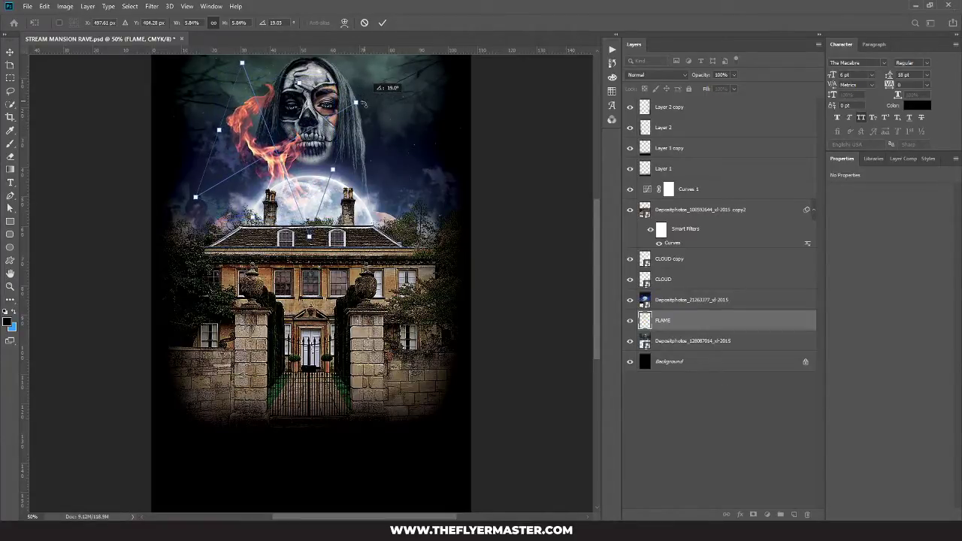
left_click_drag(315, 160, 289, 142)
left_click_drag(338, 81, 324, 118)
left_click_drag(264, 135, 286, 148)
key("Return")
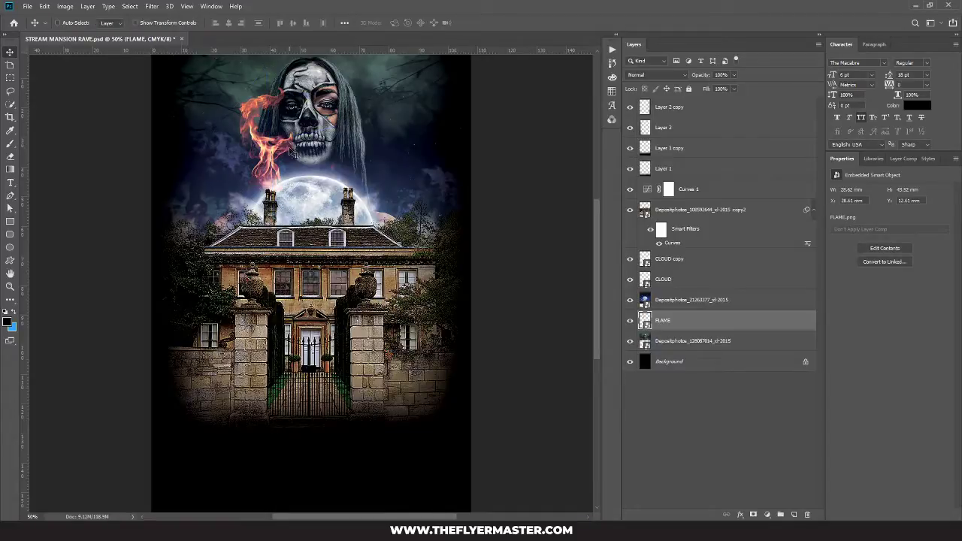
Duplicate the flame, flip the copy horizontally and position it along the opposite side of the woman's face
key("ctrl")
left_click_drag(279, 173, 354, 174)
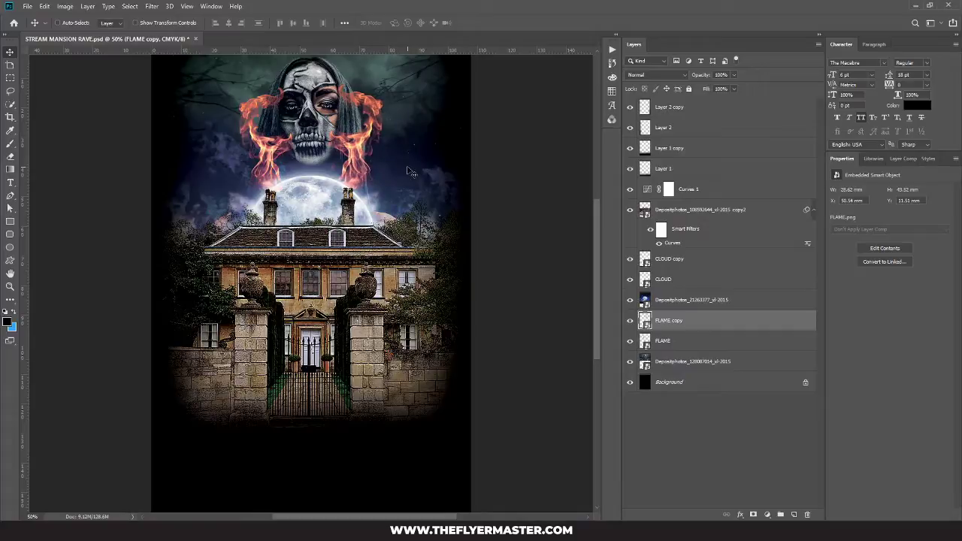
key("Left")
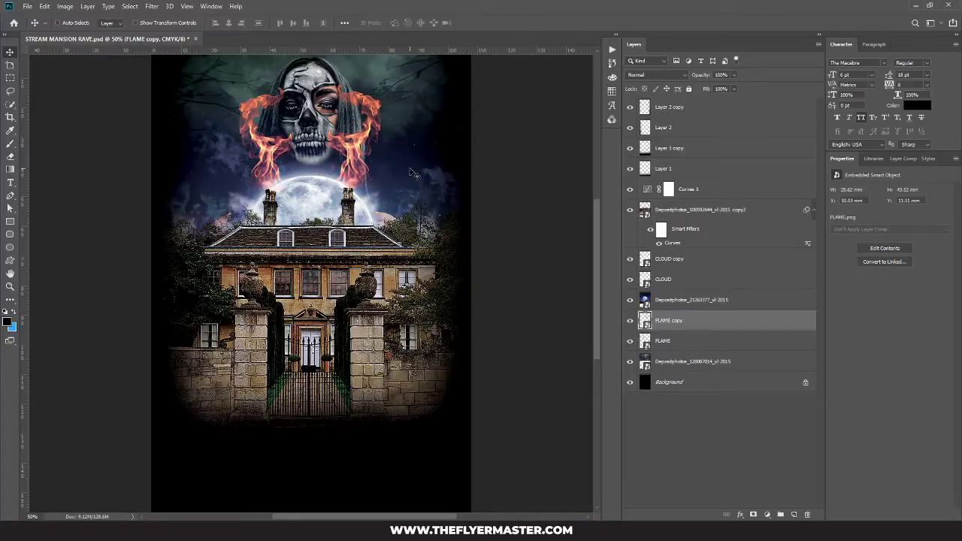
key("Left")
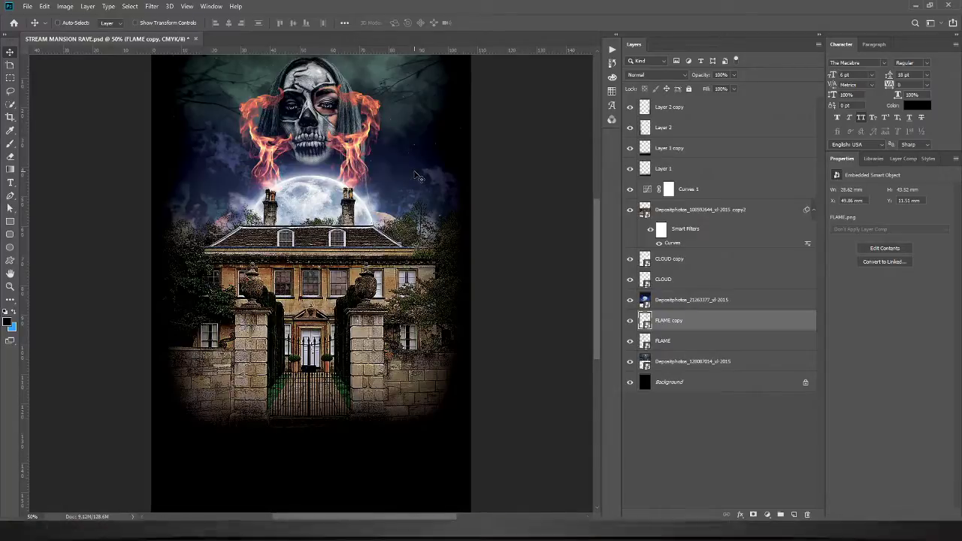
Place the dark grunge texture Depositphotos_23177412_original.jpg directly above Layer 1 copy
left_click(661, 230)
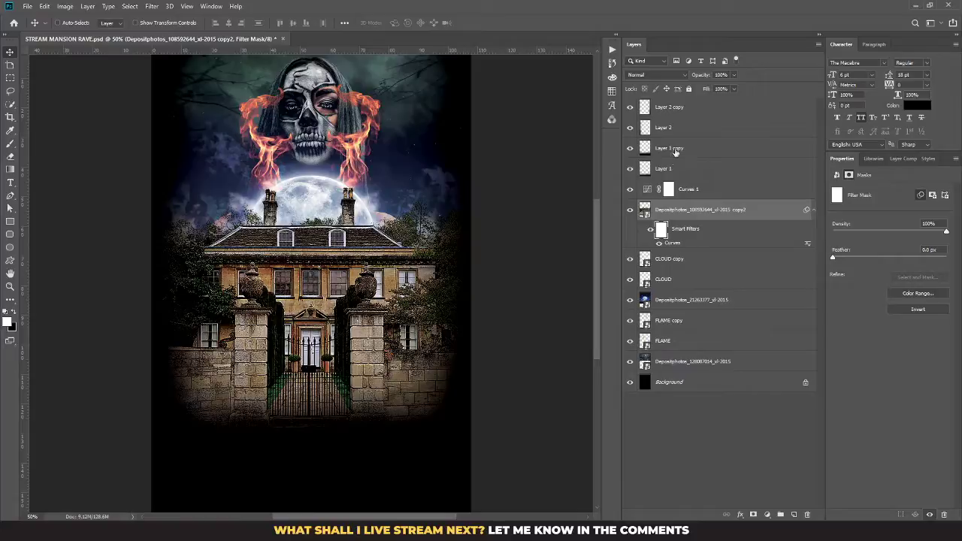
left_click(671, 129)
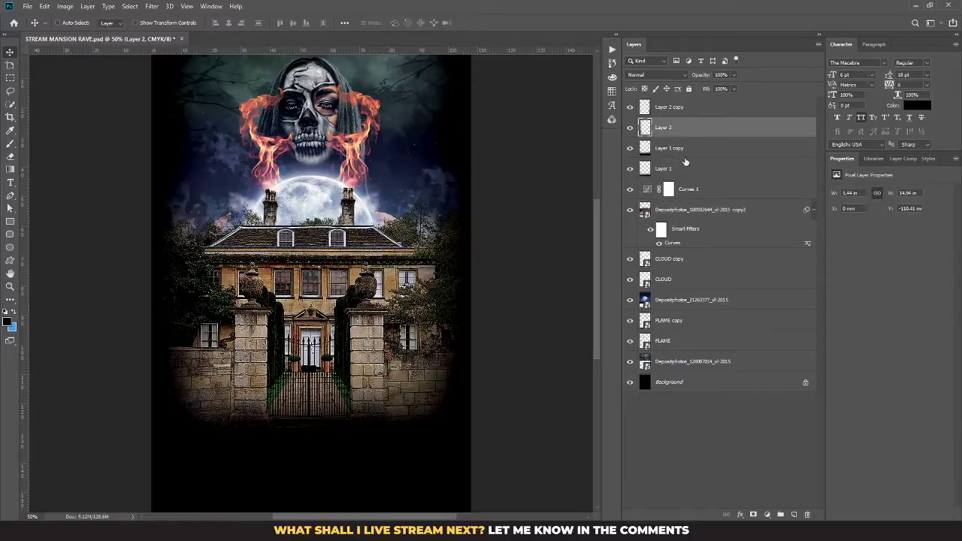
left_click(683, 153)
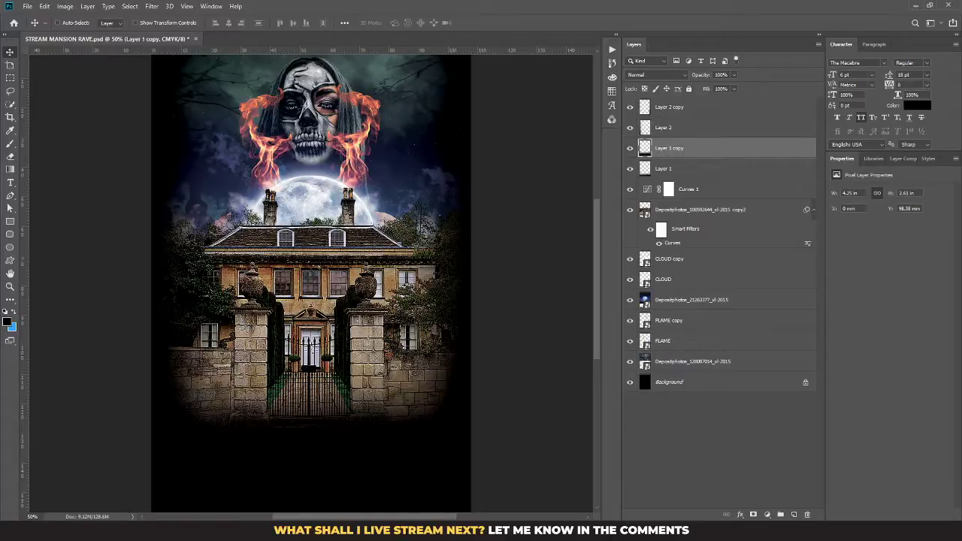
key("alt+Tab")
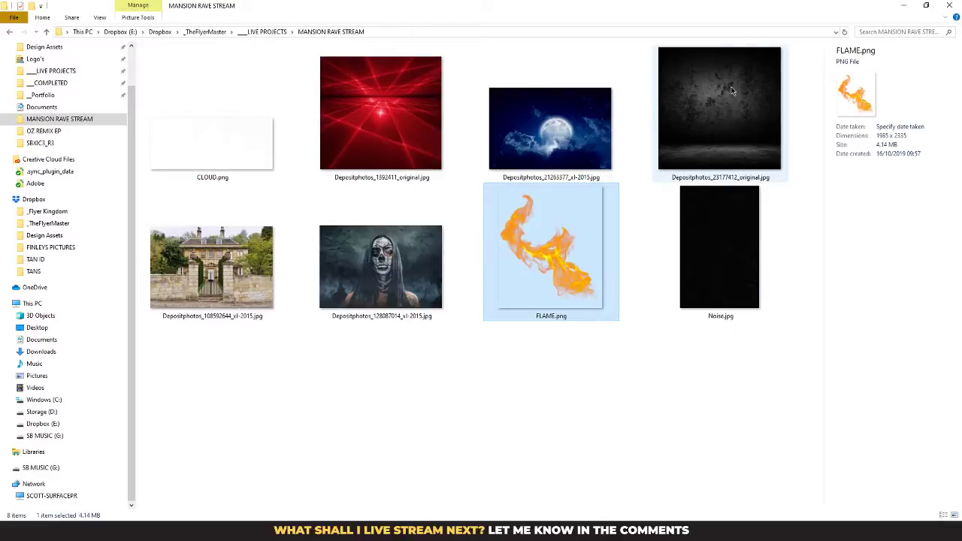
left_click_drag(720, 113, 301, 376)
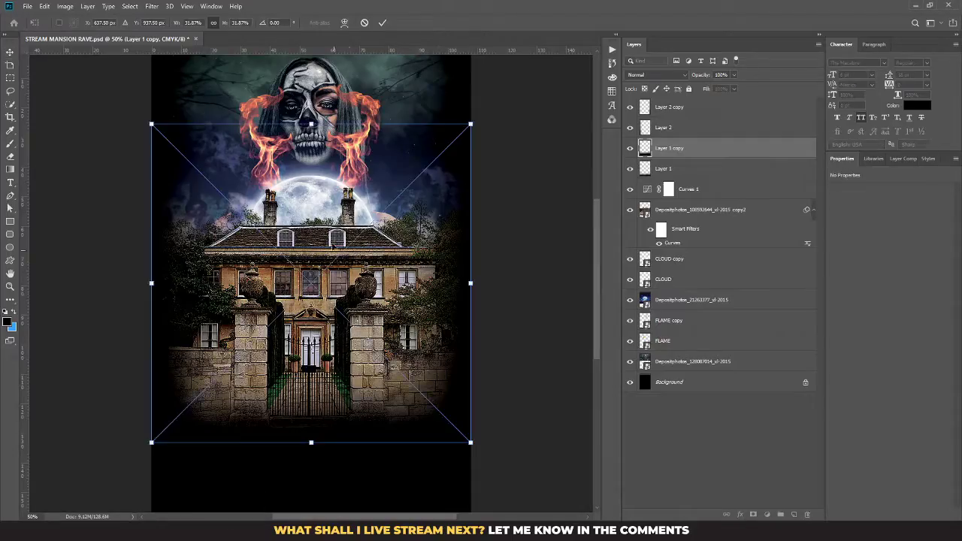
Stretch the grunge texture to about 132 by 194 mm so it covers the whole flyer
left_click_drag(312, 126, 342, 238)
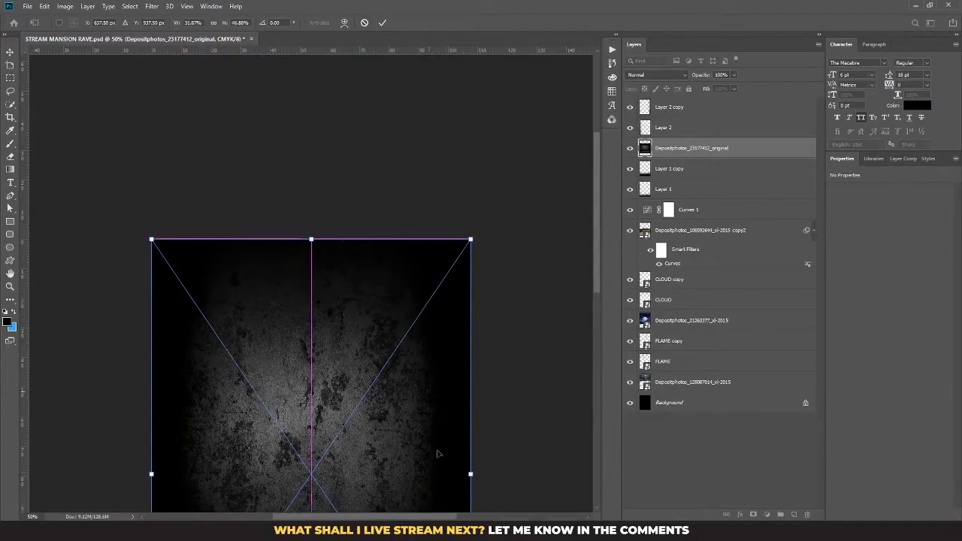
left_click_drag(474, 477, 507, 474)
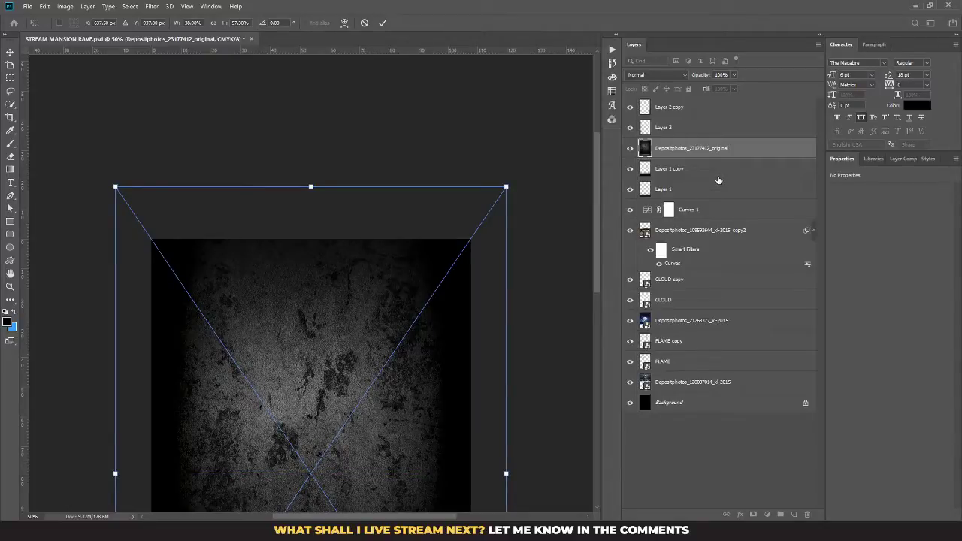
key("Return")
Try the available blend modes on the grunge texture over the whole flyer and set it to Hue
left_click(662, 75)
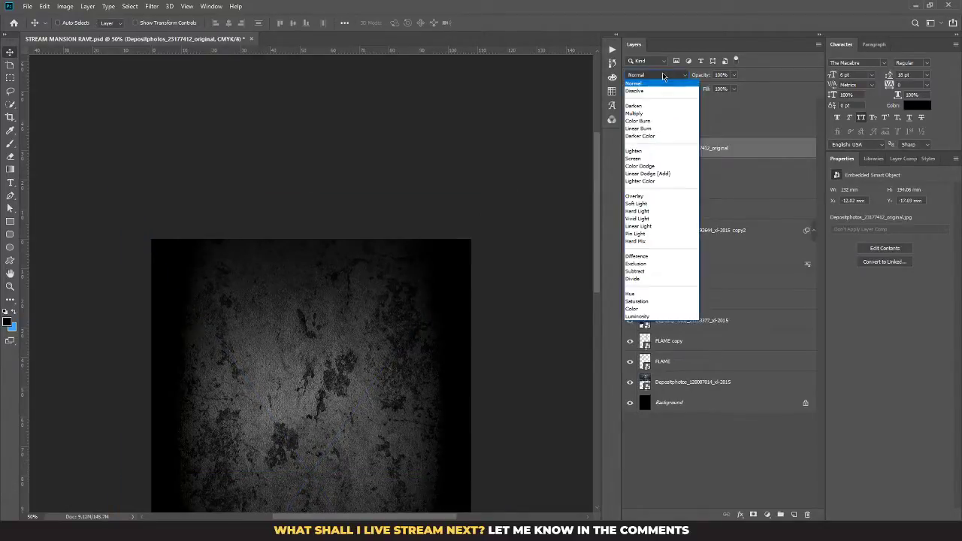
left_click(489, 8)
key("ctrl+0")
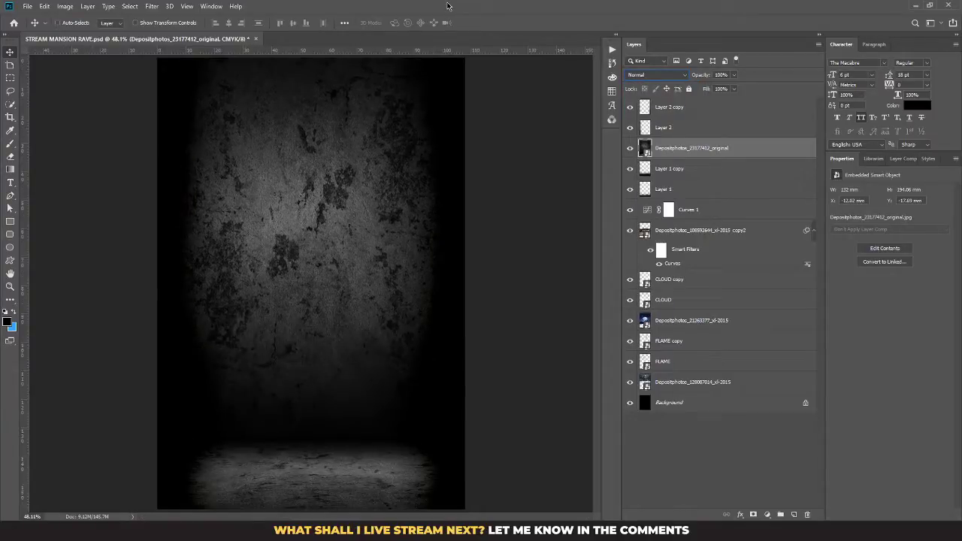
key("Down")
key("Down")
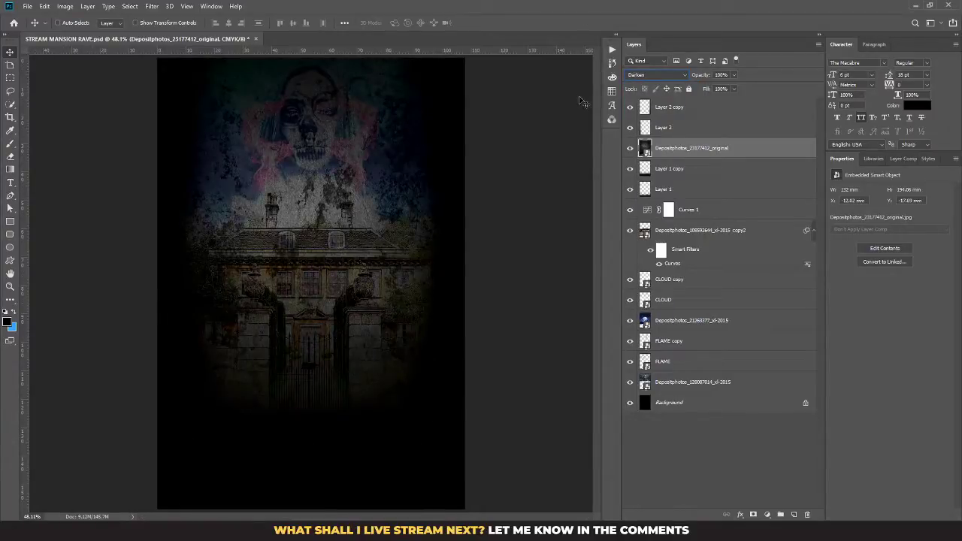
key("Down")
key("Down")
key("Down")
key("Down")
key("Down")
key("Down")
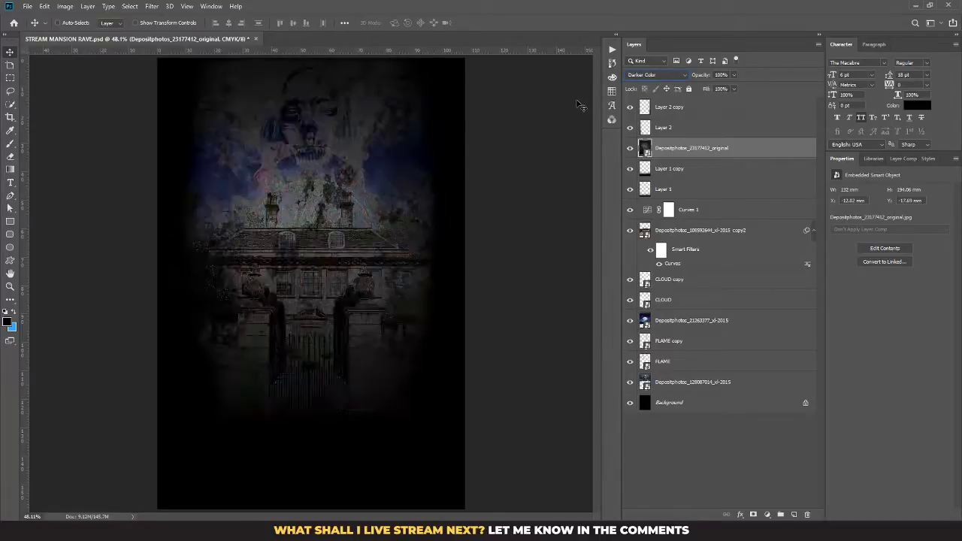
key("Up")
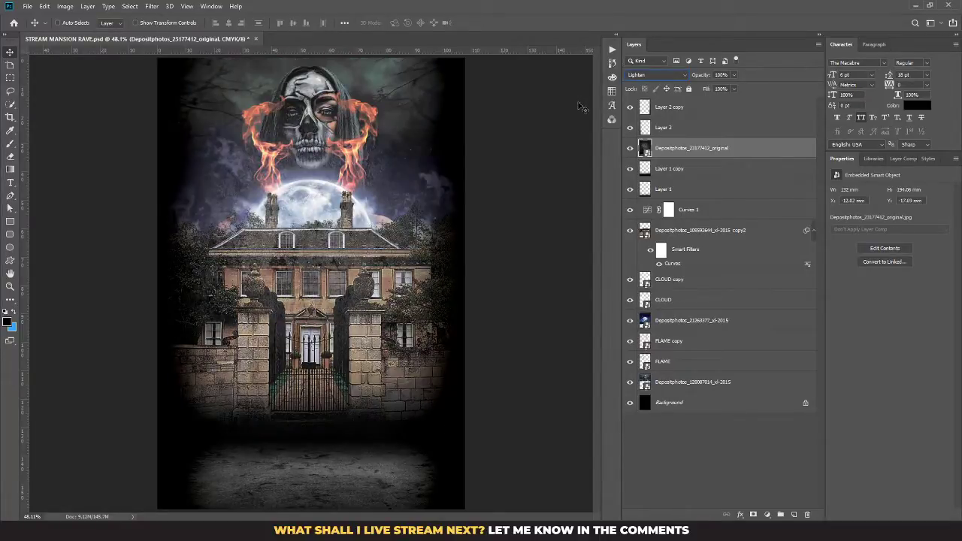
key("shift+plus")
key("shift+plus")
key("shift+plus")
key("shift+plus")
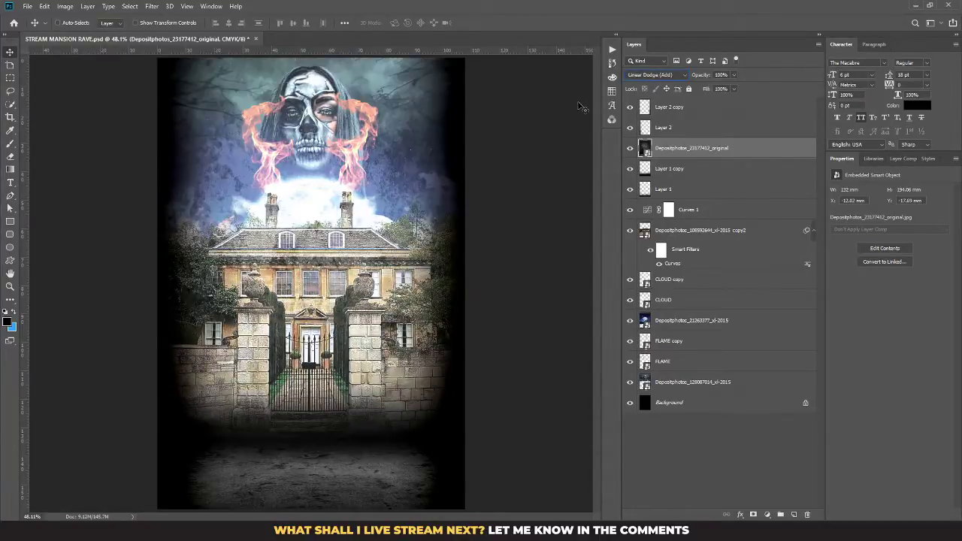
key("shift+plus")
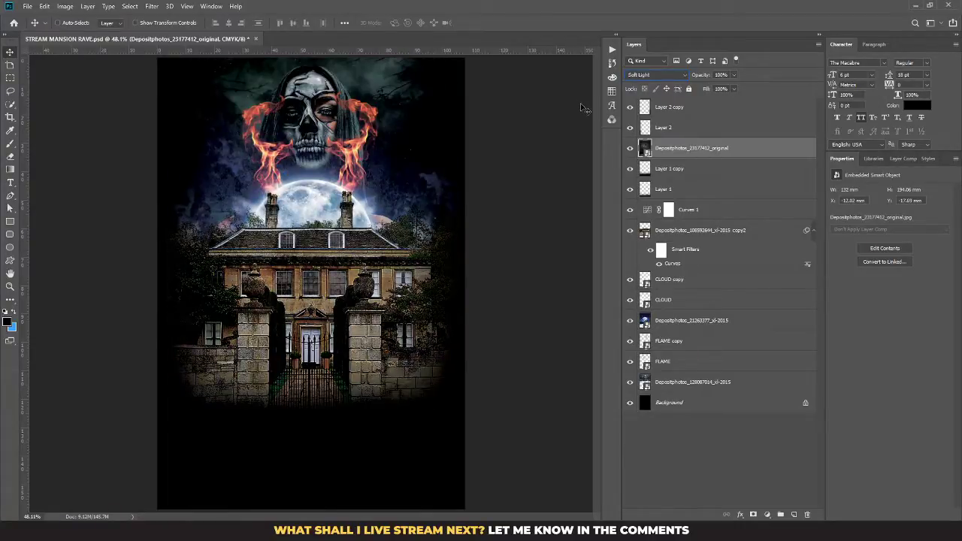
key("shift+plus")
key("shift+plus")
key("shift+plus")
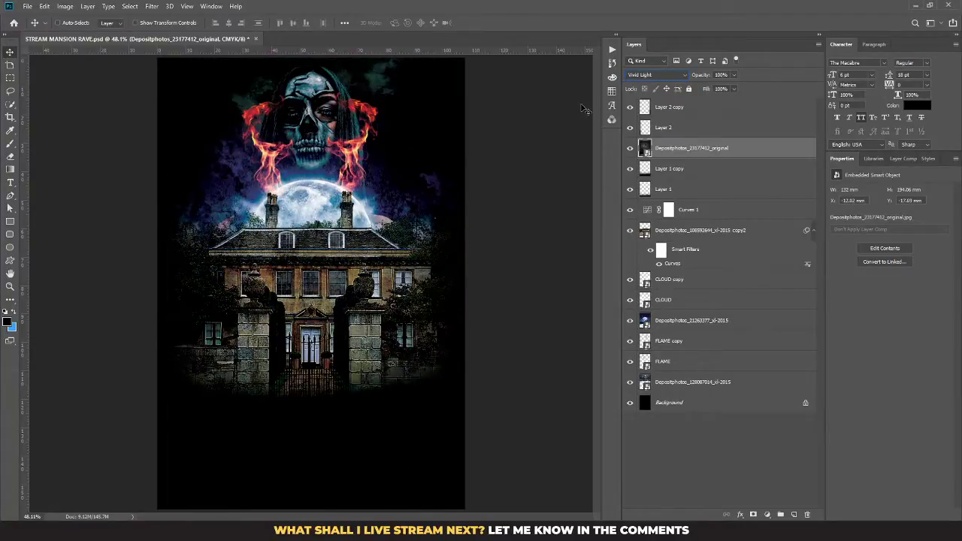
key("shift+plus")
key("shift+plus")
key("shift+plus")
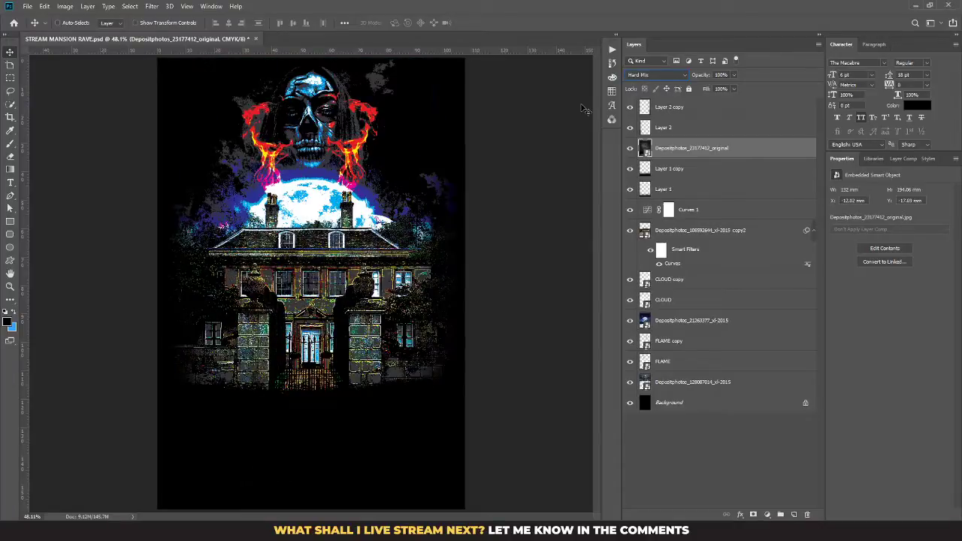
key("shift+plus")
key("shift+plus")
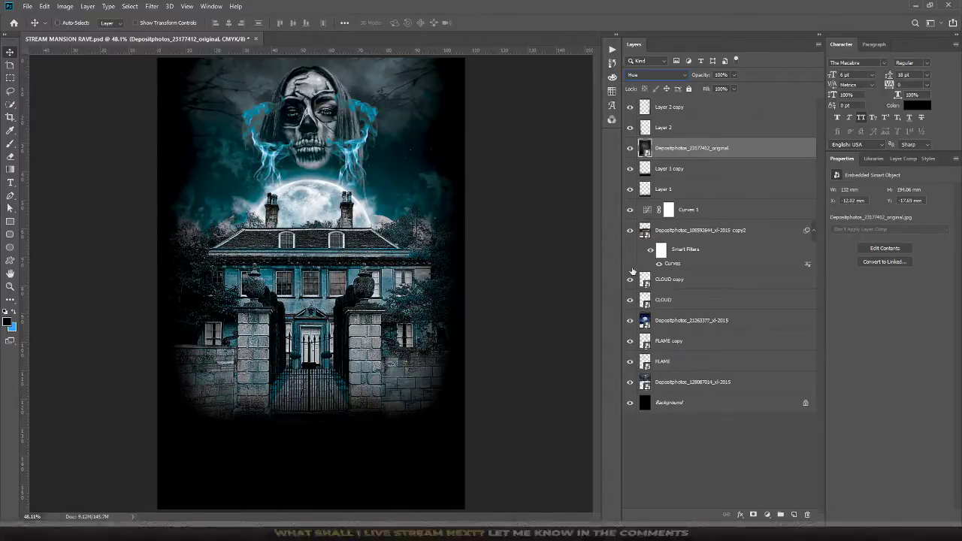
Stretch Layer 1 copy upward to about 4.4 in tall, then shift it down so the darkness covers the mansion's base
left_click(685, 233)
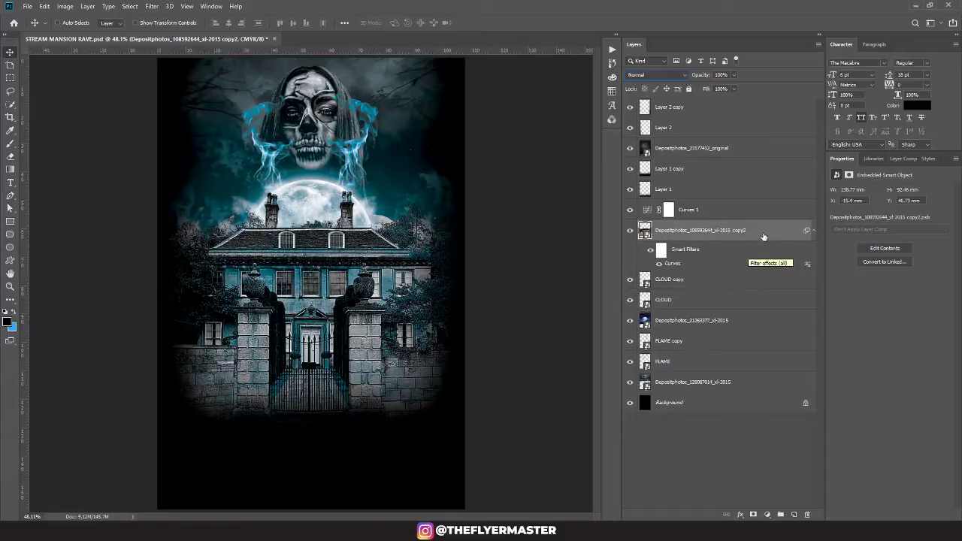
left_click(672, 170)
key("ctrl+t")
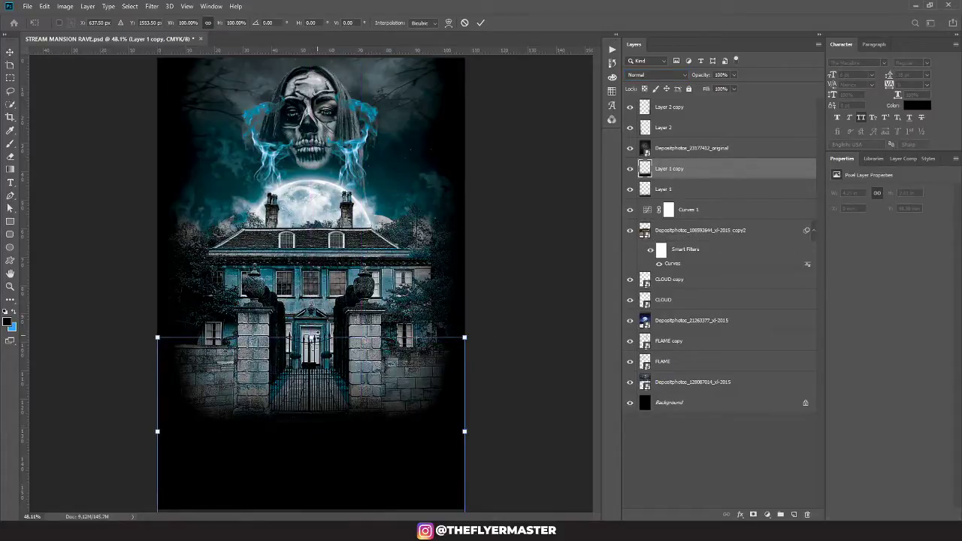
left_click_drag(313, 337, 296, 213)
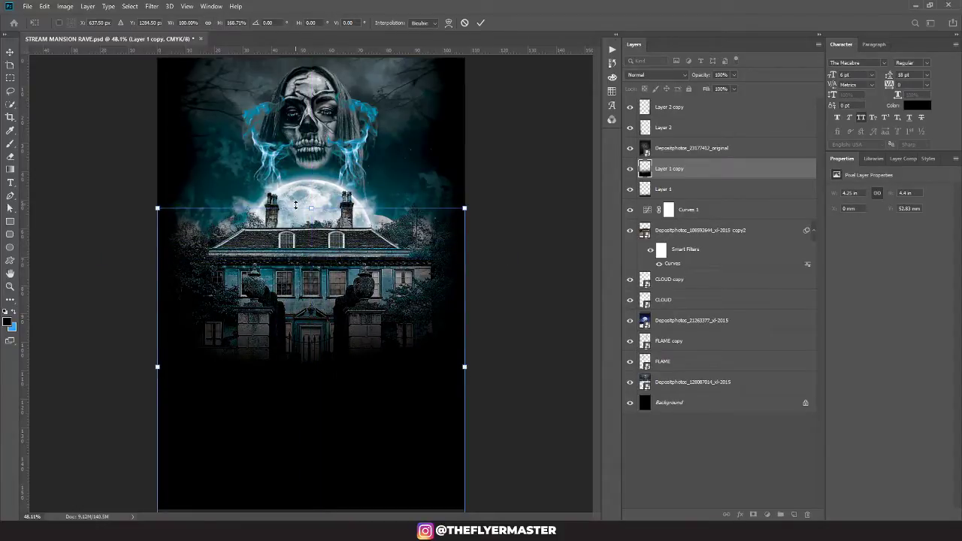
key("Return")
left_click_drag(367, 356, 345, 409)
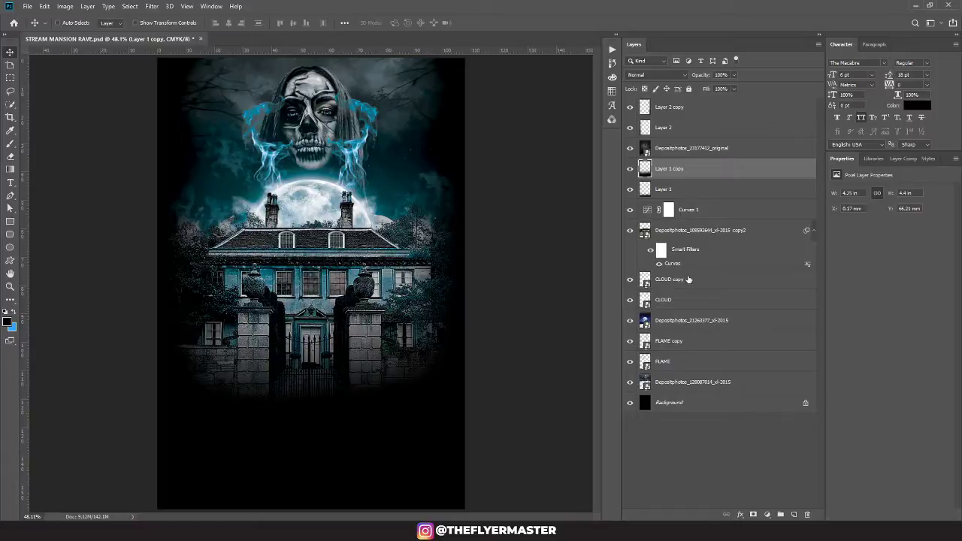
left_click(672, 237)
left_click(676, 347)
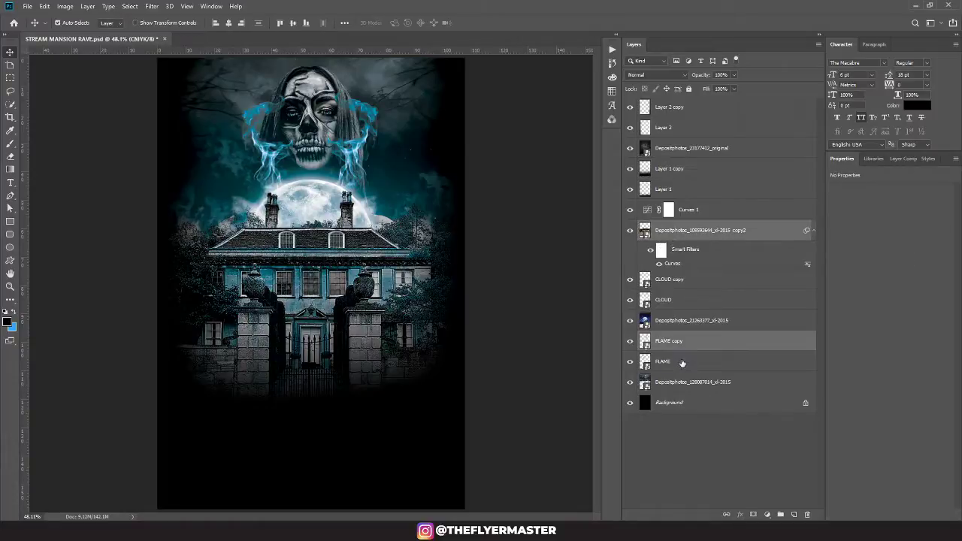
left_click(682, 363, "shift")
key("ctrl+t")
left_click(488, 205)
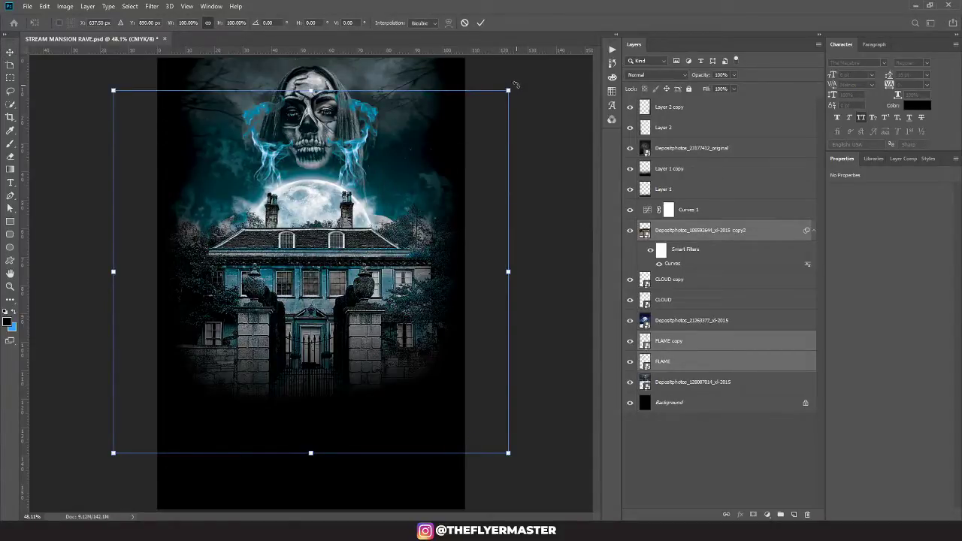
left_click_drag(516, 85, 516, 85)
key("Return")
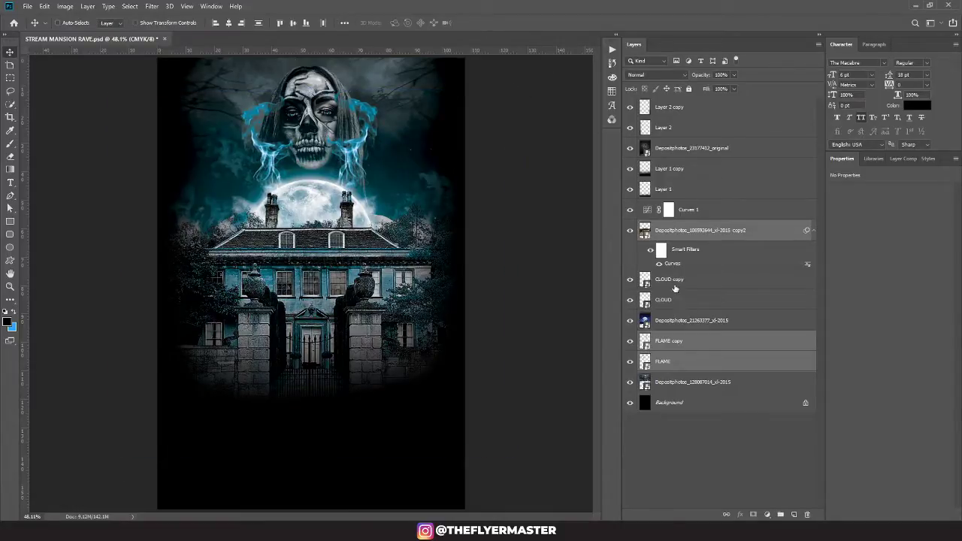
Select both cloud layers, check them by toggling their visibility, and shift them slightly behind the mansion roof
left_click(665, 301)
left_click(666, 279, "shift")
left_click_drag(391, 215, 382, 222)
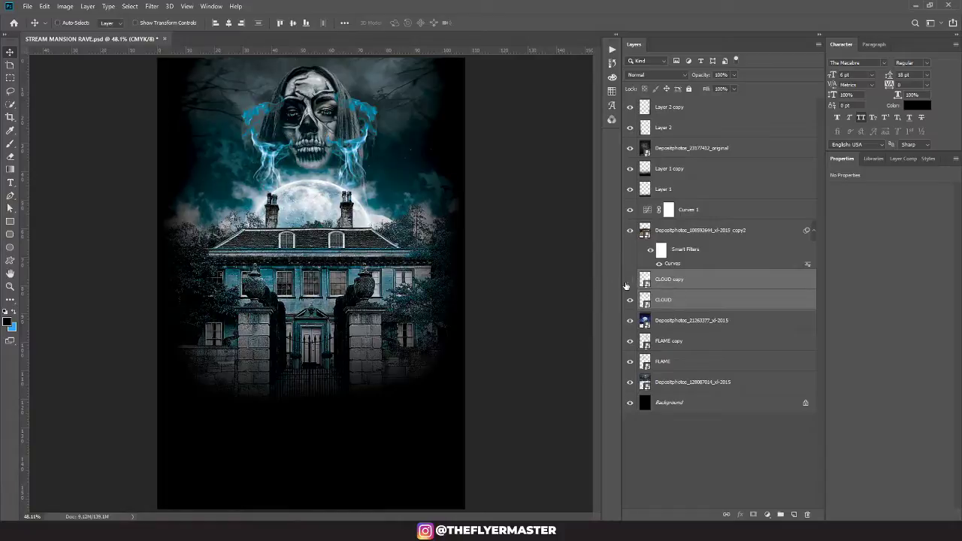
left_click(630, 300)
left_click_drag(630, 301, 630, 279)
left_click_drag(323, 187, 323, 192)
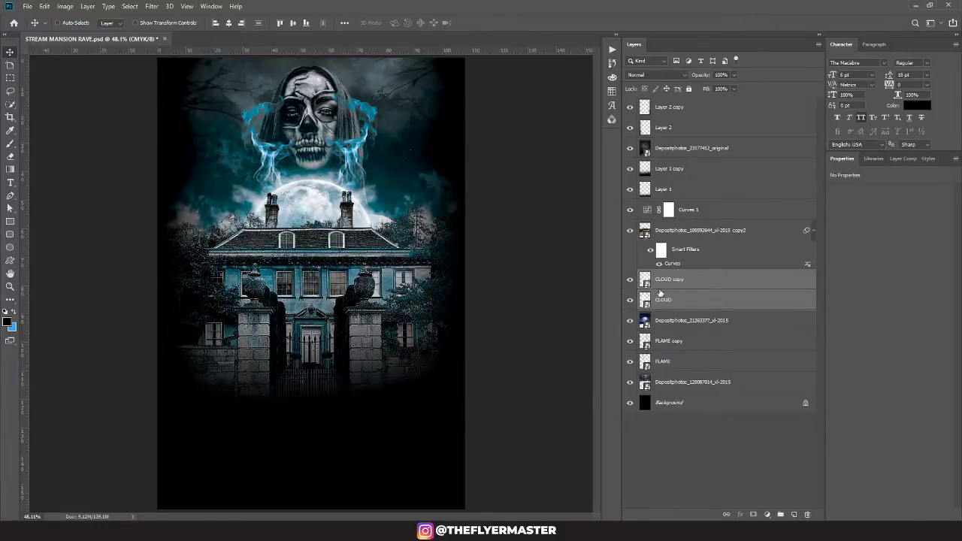
Hide CLOUD copy, then enlarge the CLOUD layer and reposition it across the sky behind the mansion
left_click(630, 279)
left_click(695, 300)
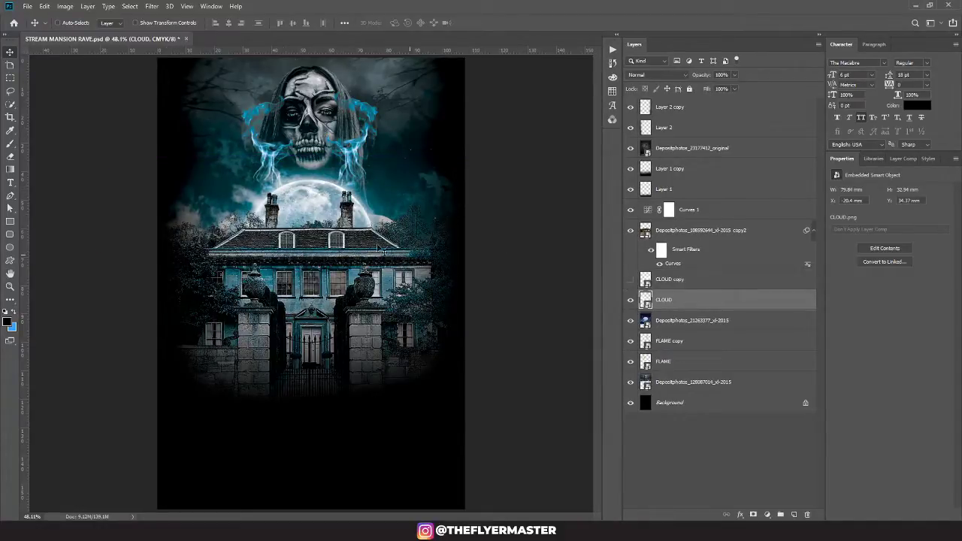
left_click_drag(300, 213, 373, 218)
key("ctrl+t")
left_click_drag(412, 153, 498, 119)
left_click_drag(331, 194, 301, 187)
key("Return")
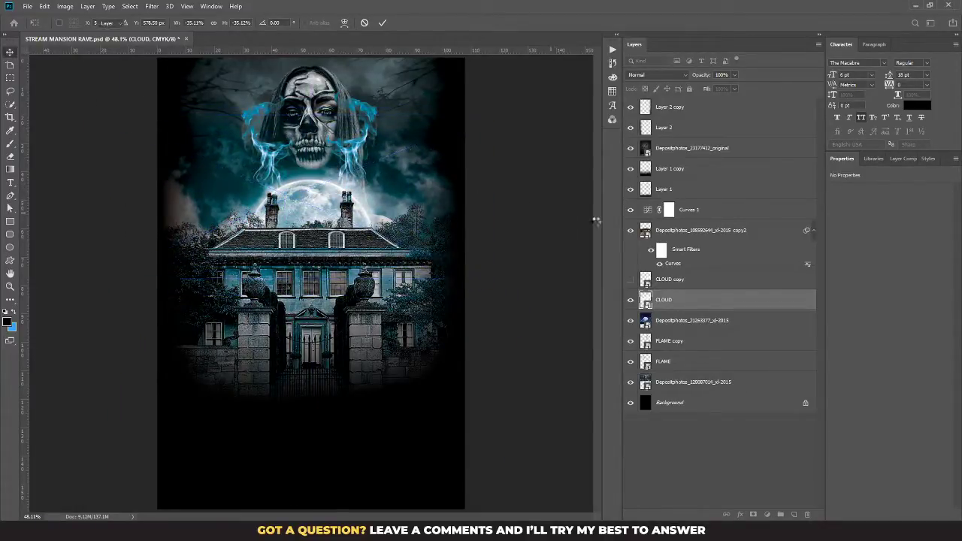
Raise the moon higher above the mansion roof and move the skull-faced woman up so her chin clears it
left_click(685, 325)
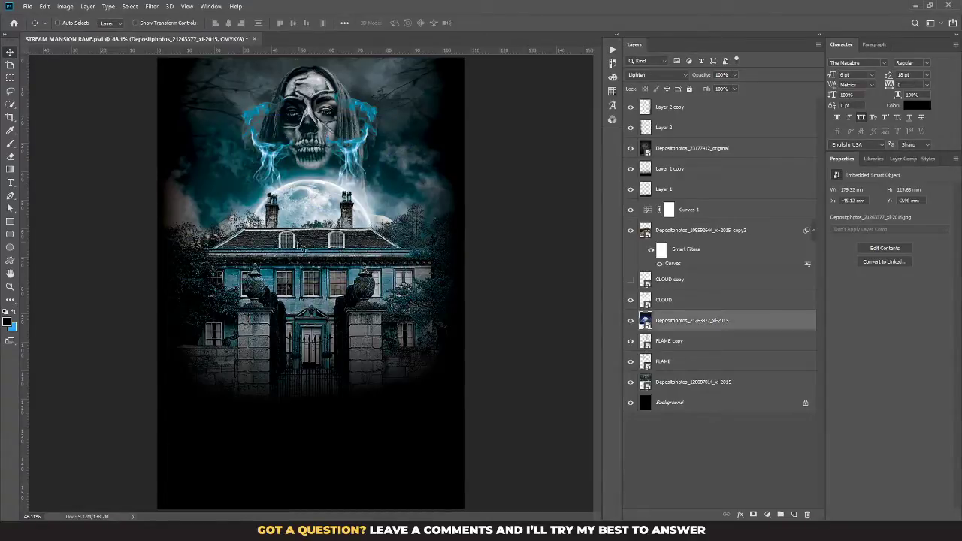
left_click_drag(310, 225, 309, 195)
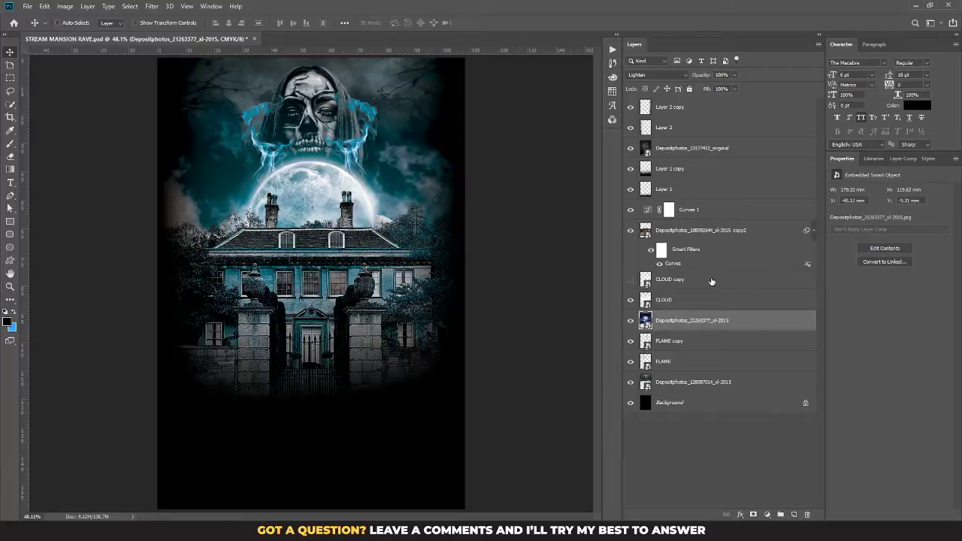
left_click(687, 387)
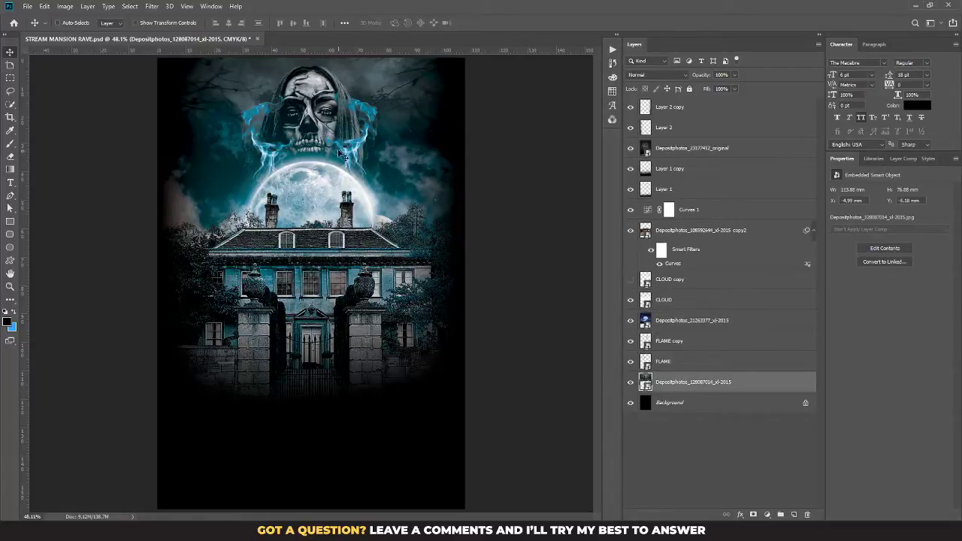
left_click_drag(342, 155, 320, 142)
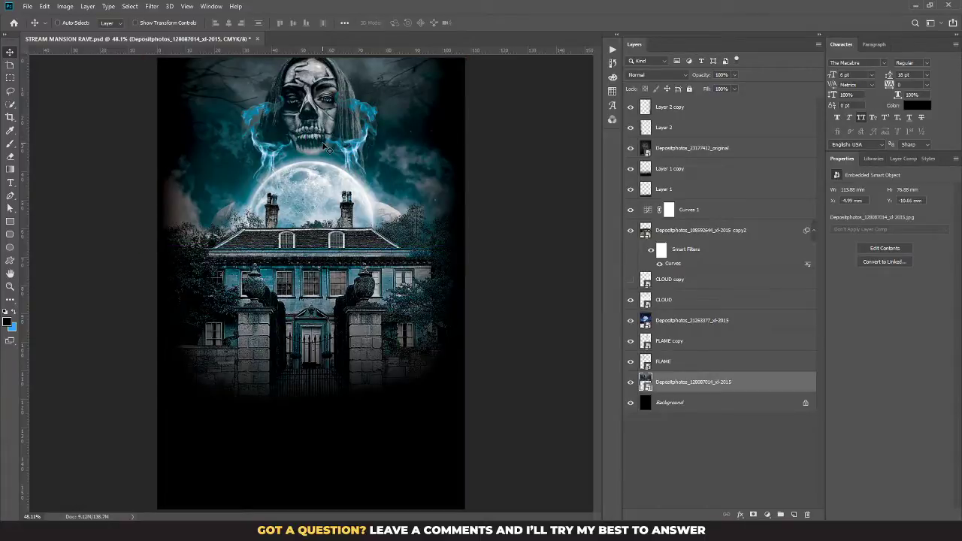
key("Down")
key("Down")
key("Down")
key("Down")
key("Down")
key("Down")
key("Down")
key("Down")
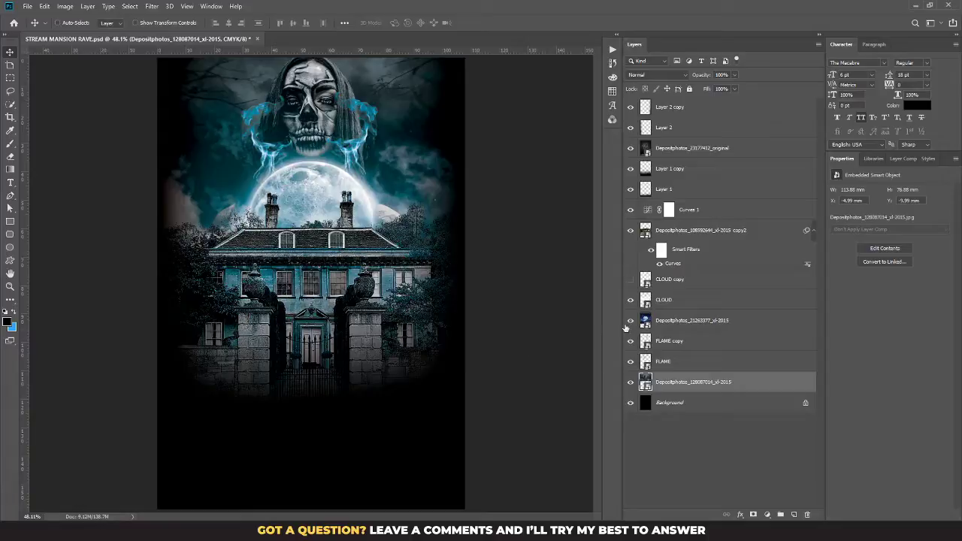
Place the red laser image Depositphotos_1392411_original.jpg above the grunge texture and enlarge it to about 209 by 194 mm
left_click(699, 154)
key("alt+Tab")
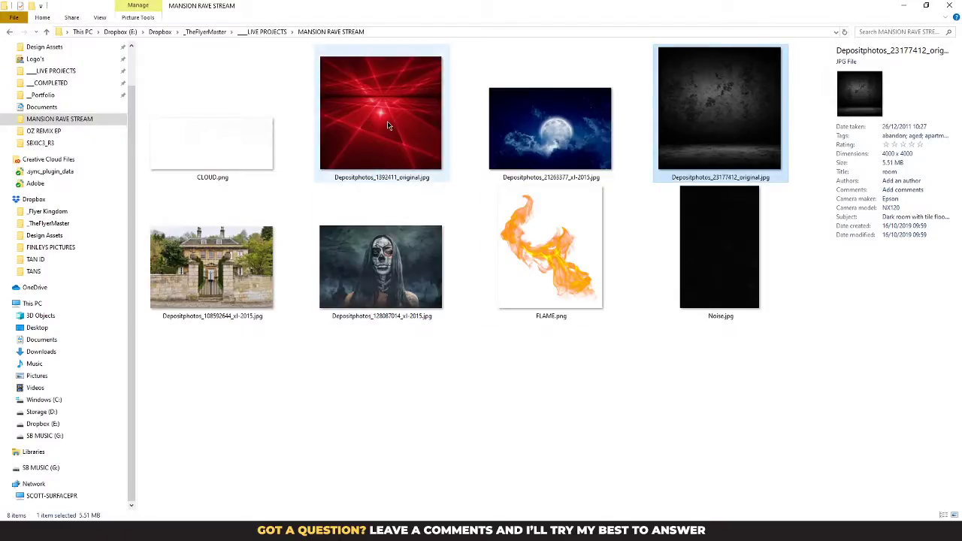
left_click_drag(386, 121, 412, 189)
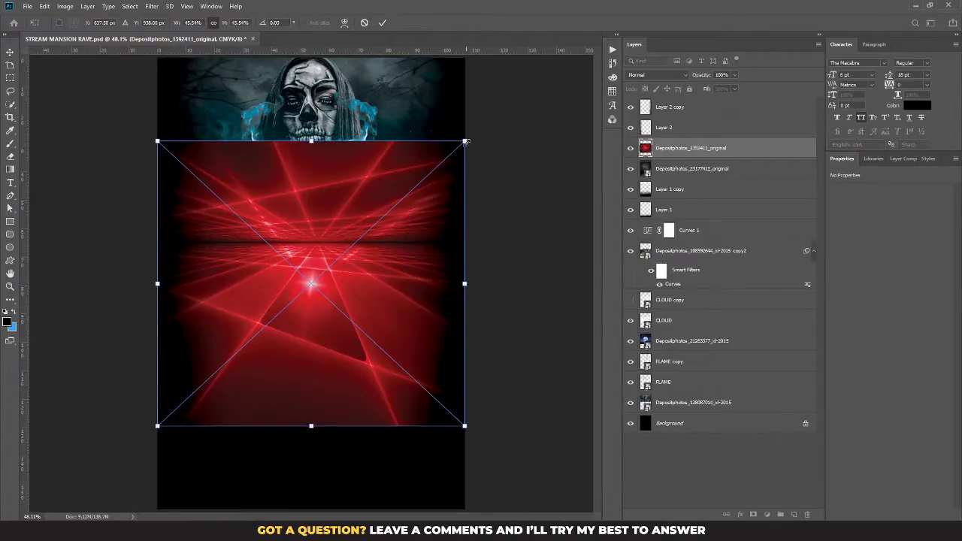
left_click_drag(311, 245, 314, 198)
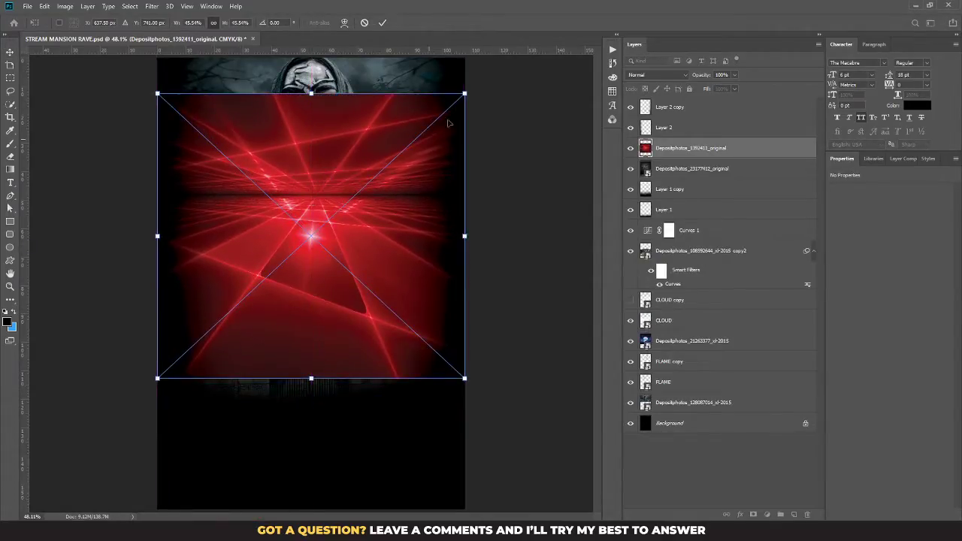
left_click_drag(465, 92, 677, 31)
key("Return")
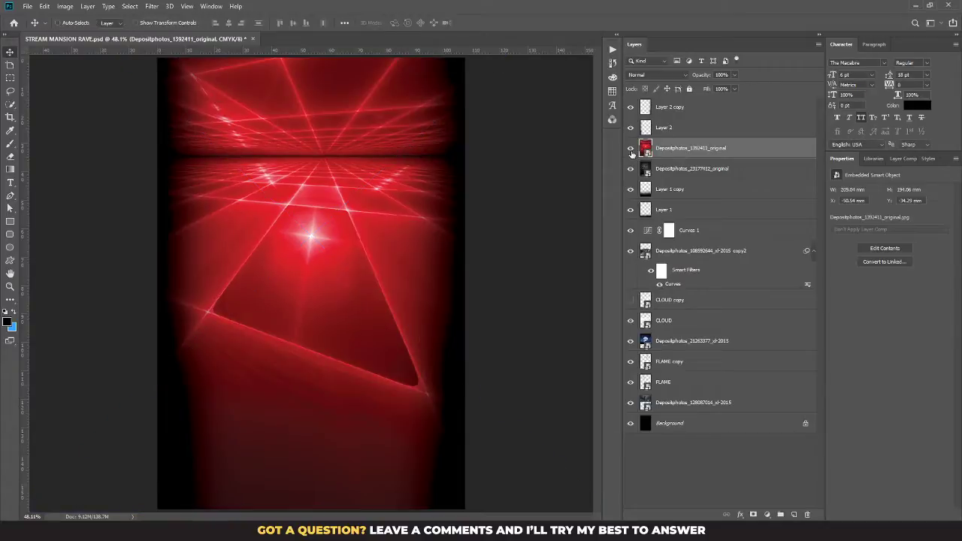
Compare the flyer with and without the red laser image, then move the lasers slightly down and to the left
left_click(631, 150)
left_click(631, 150)
left_click(631, 150)
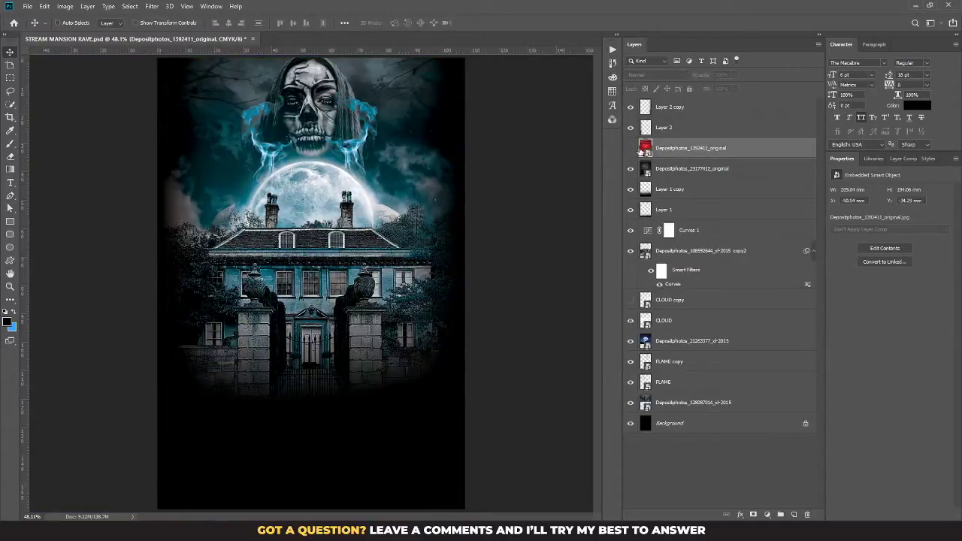
left_click(631, 150)
left_click_drag(325, 160, 315, 181)
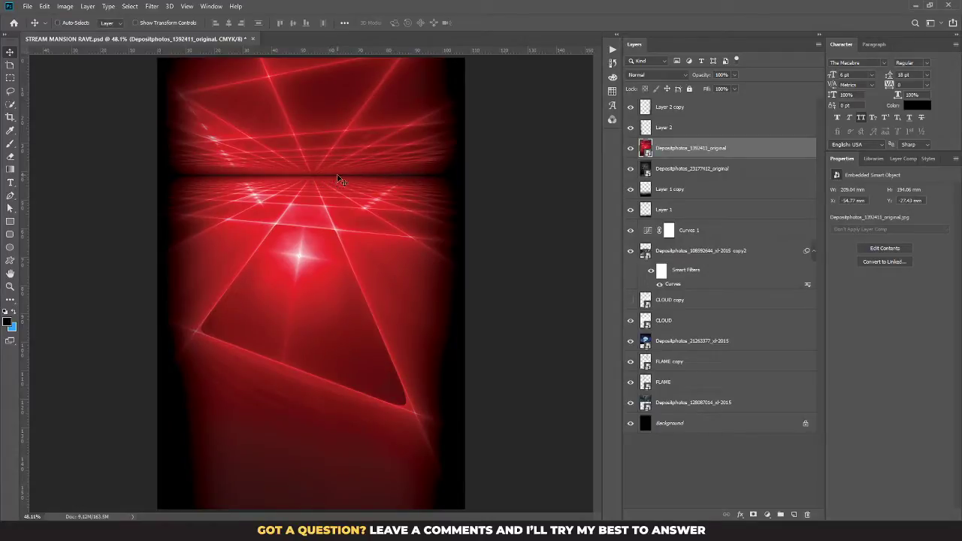
left_click(338, 178)
Switch the red laser layer to Darken blending and move the lasers down about 6 mm
left_click(650, 77)
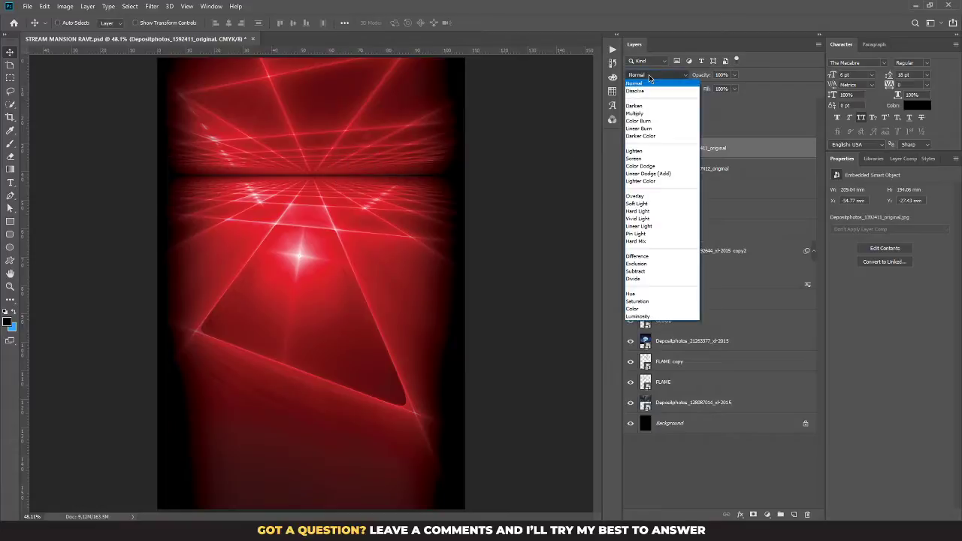
left_click(650, 77)
scroll(650, 77, "down", 1)
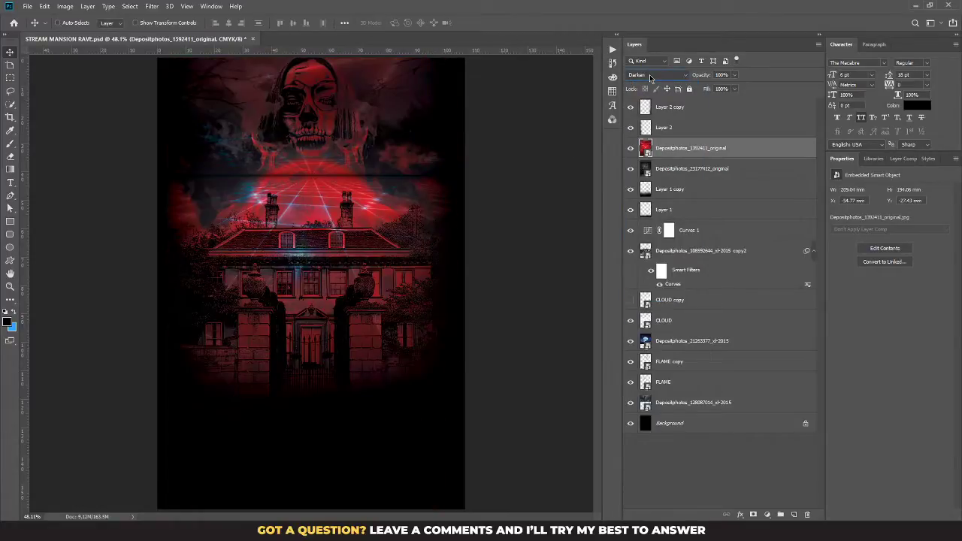
left_click_drag(334, 172, 332, 184)
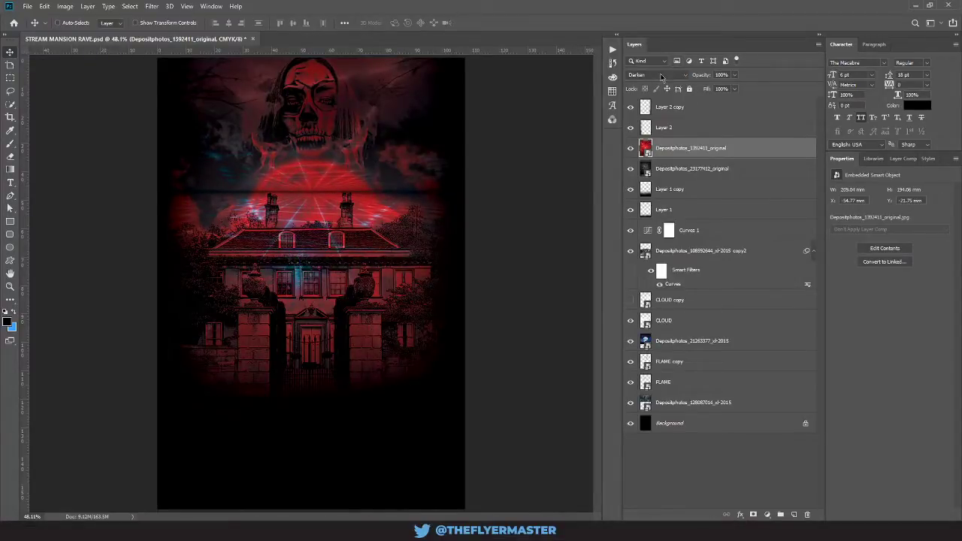
Try the successive blend modes on the red laser layer and settle on Hue to tint the whole scene red
left_click(661, 77)
left_click(661, 77)
scroll(661, 77, "down", 2)
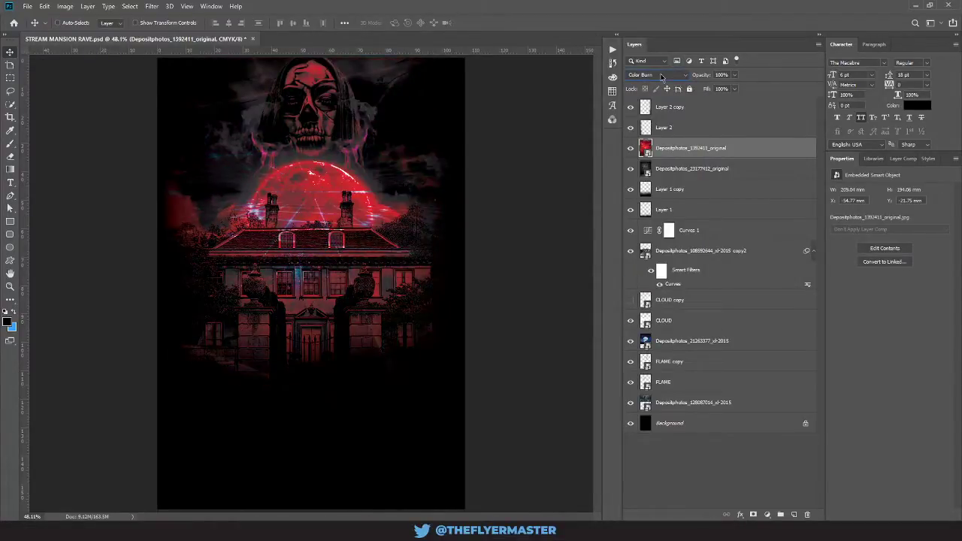
scroll(662, 78, "down", 1)
scroll(663, 78, "up", 1)
scroll(663, 77, "down", 2)
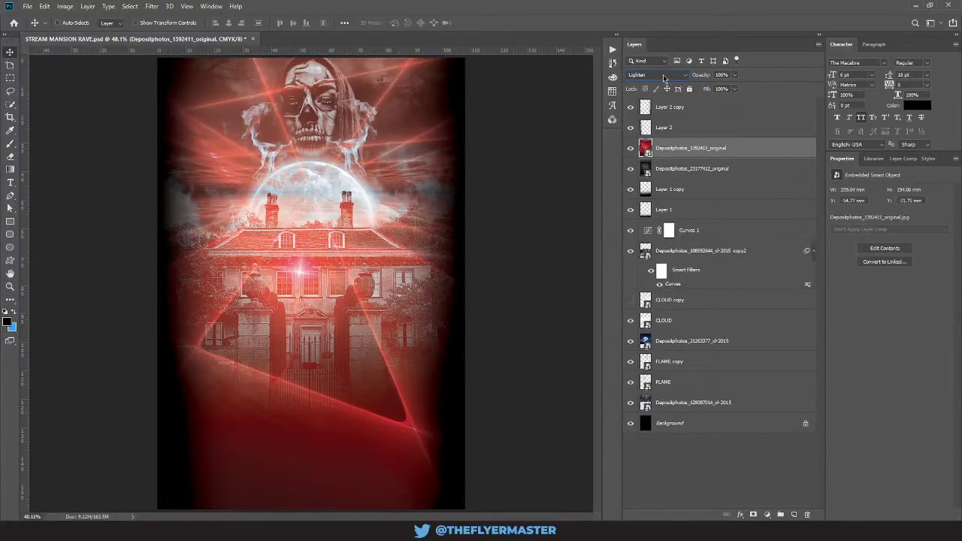
scroll(663, 78, "down", 3)
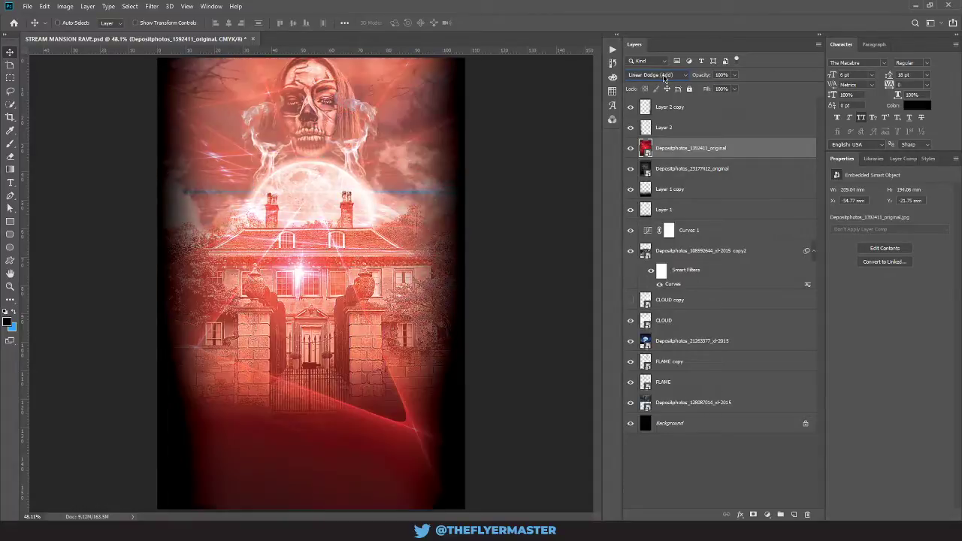
scroll(664, 78, "up", 1)
scroll(663, 78, "up", 1)
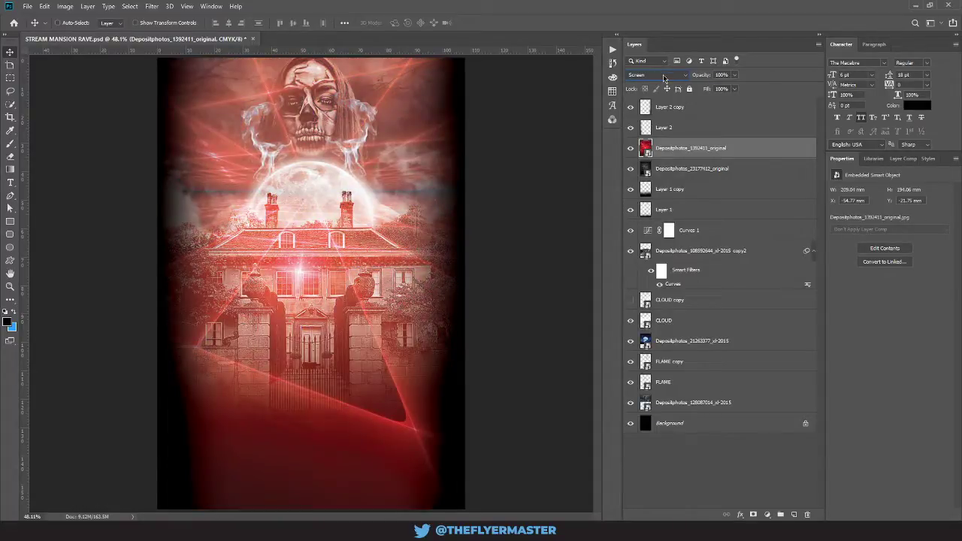
scroll(663, 78, "down", 3)
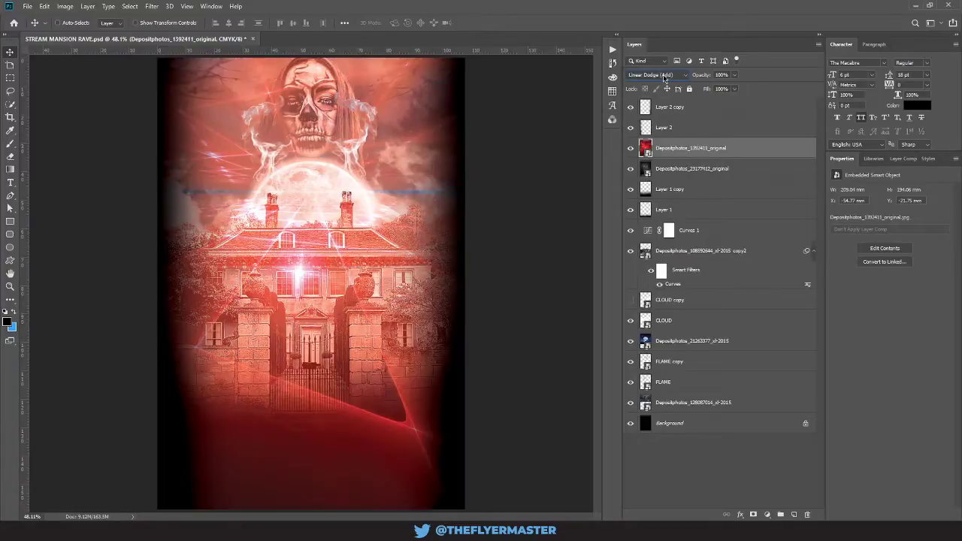
scroll(664, 78, "down", 3)
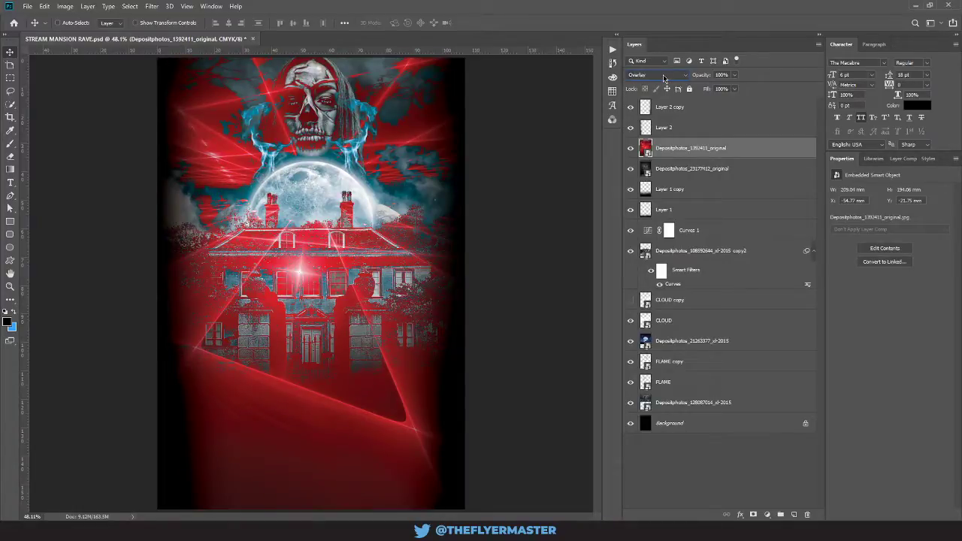
scroll(664, 77, "down", 3)
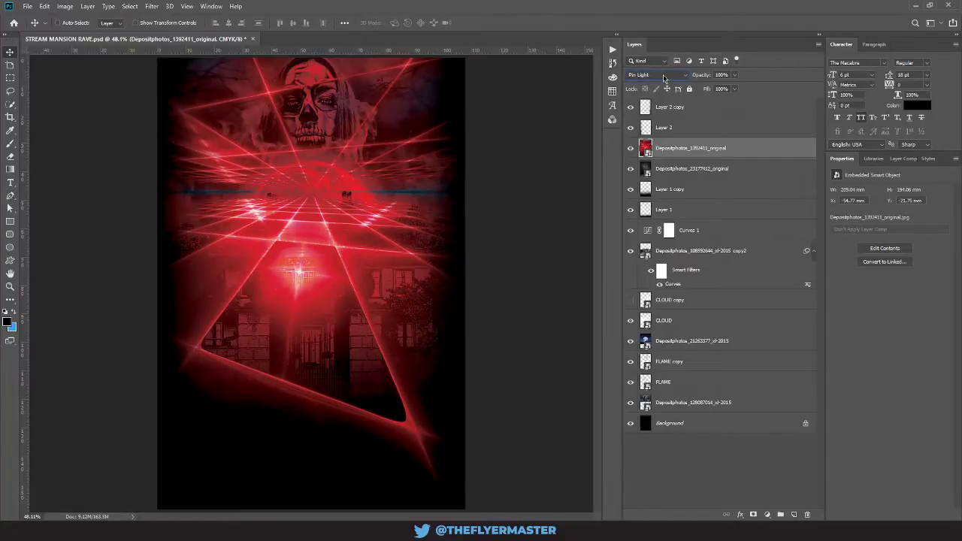
scroll(663, 77, "down", 1)
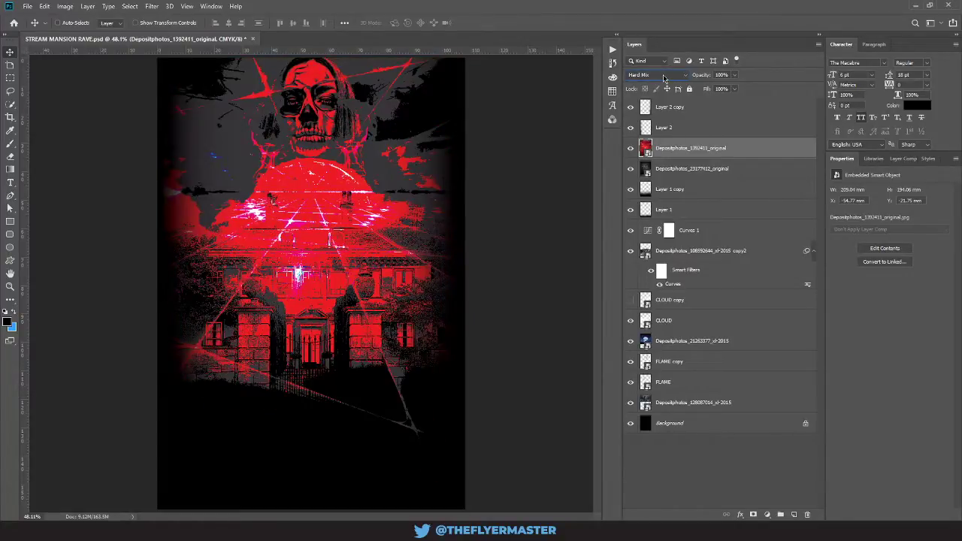
scroll(663, 77, "down", 1)
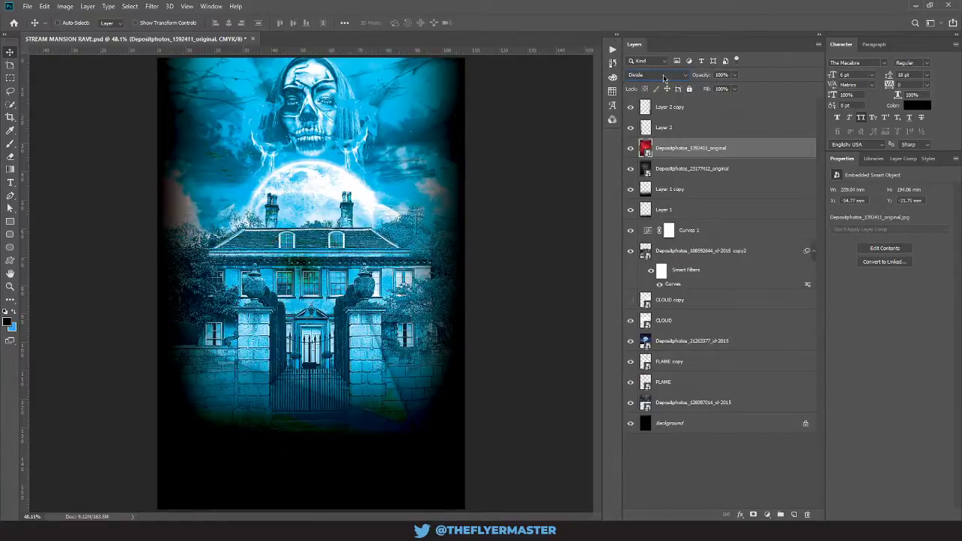
scroll(664, 78, "down", 1)
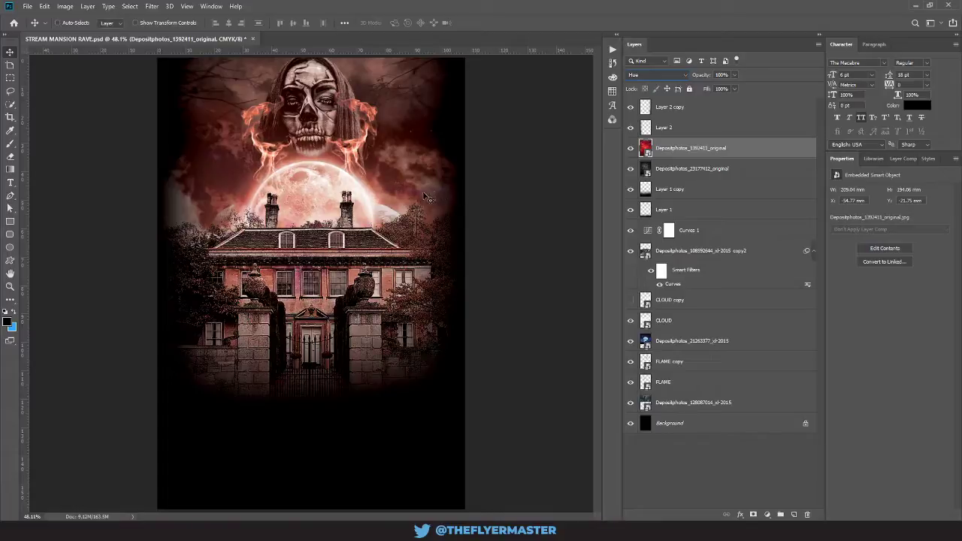
Check the laser layer's blue line across the sky and soften the layer with a Gaussian Blur smart filter
key("ctrl+plus")
key("ctrl+plus")
key("ctrl+plus")
key("ctrl+plus")
key("ctrl+plus")
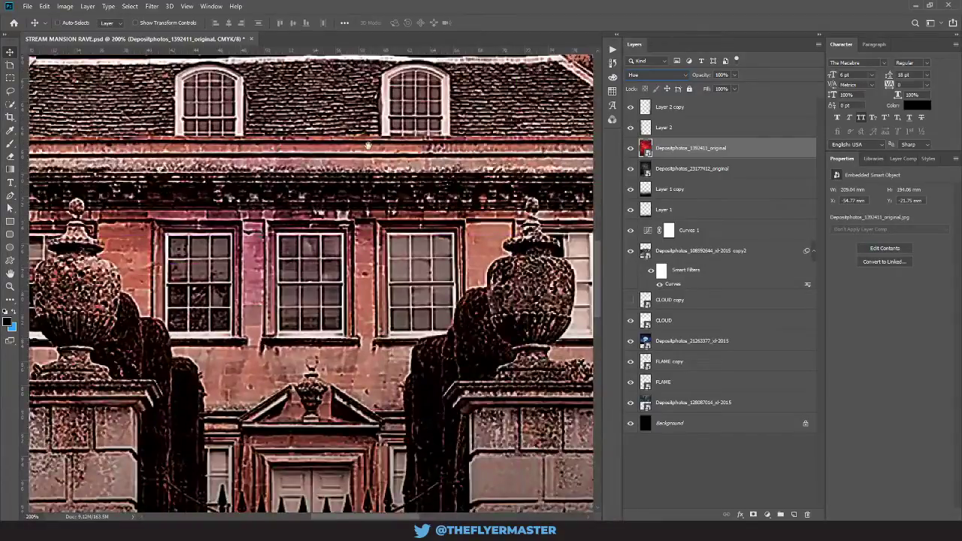
left_click_drag(411, 150, 149, 449)
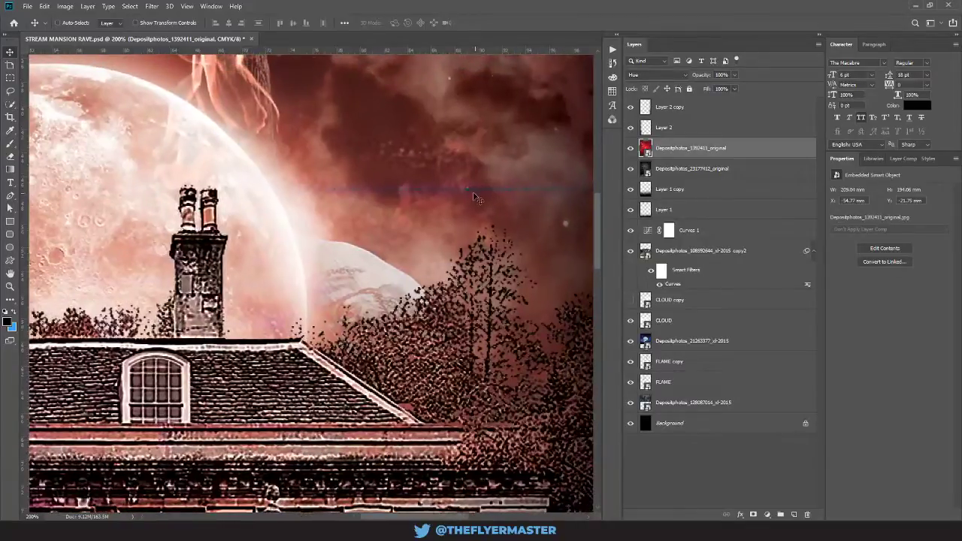
left_click_drag(433, 150, 399, 199)
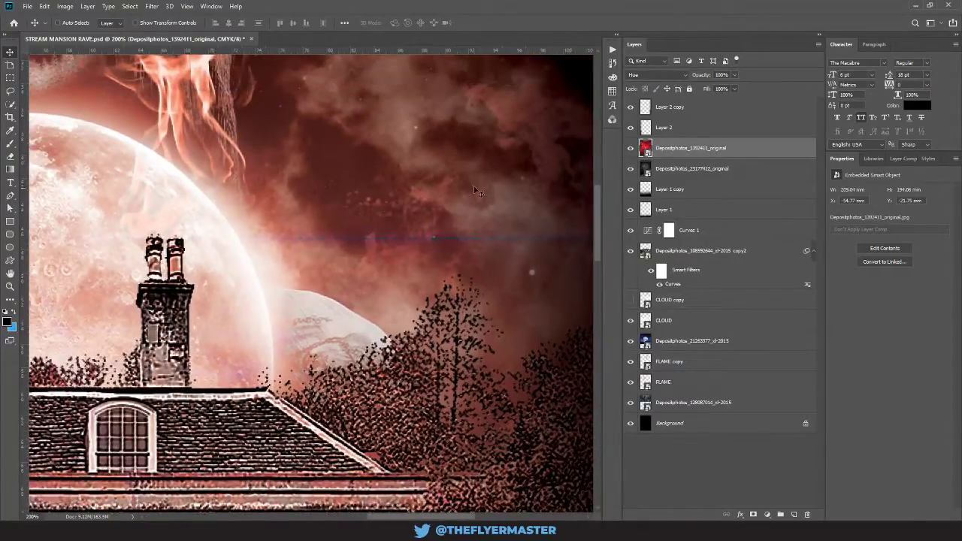
left_click(152, 6)
mouse_move(222, 122)
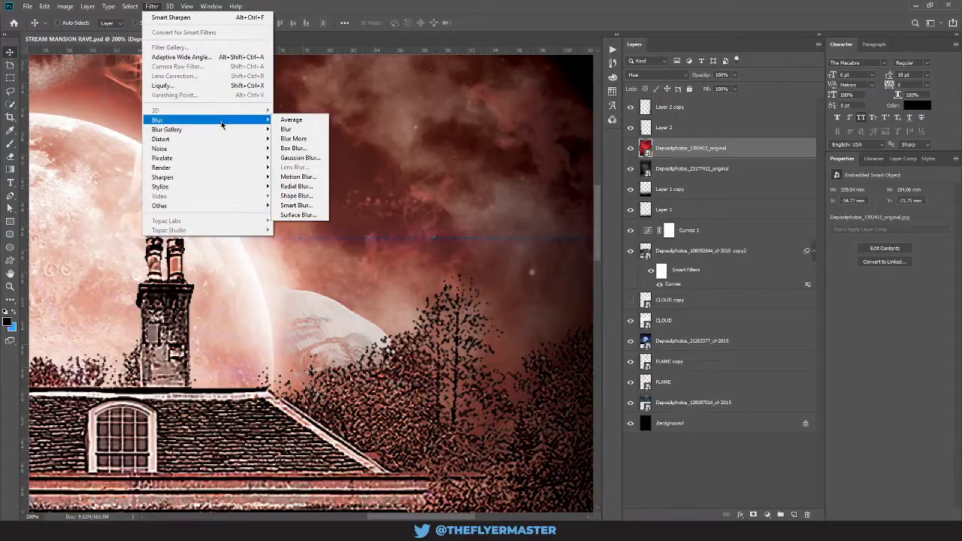
left_click(299, 159)
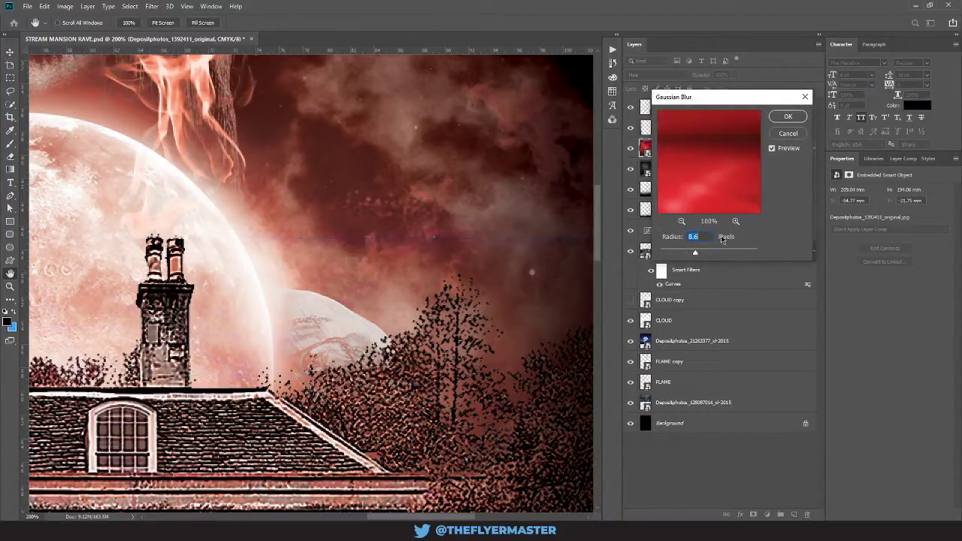
left_click_drag(698, 253, 691, 256)
left_click(793, 120)
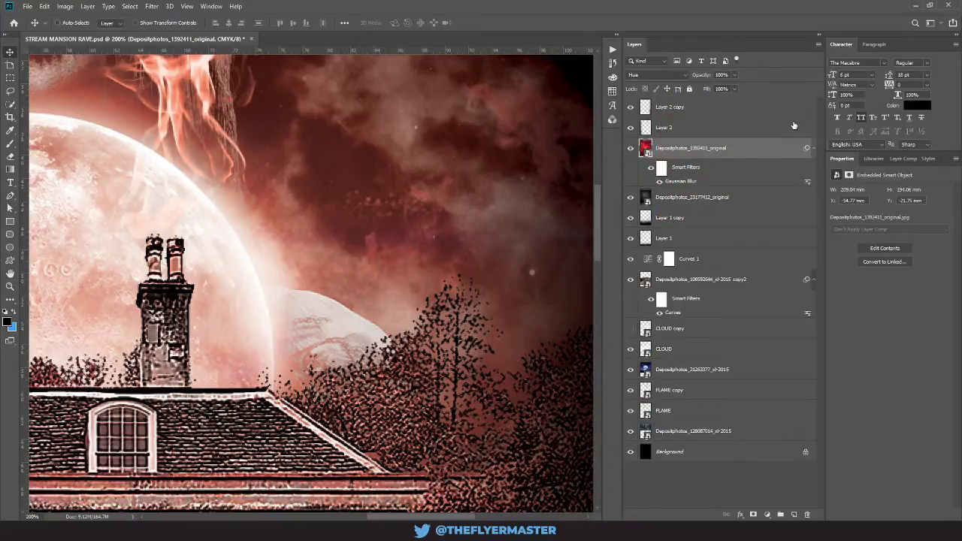
View the blurred laser layer in Normal blend mode, then return it to Hue
key("ctrl+0")
key("ctrl+minus")
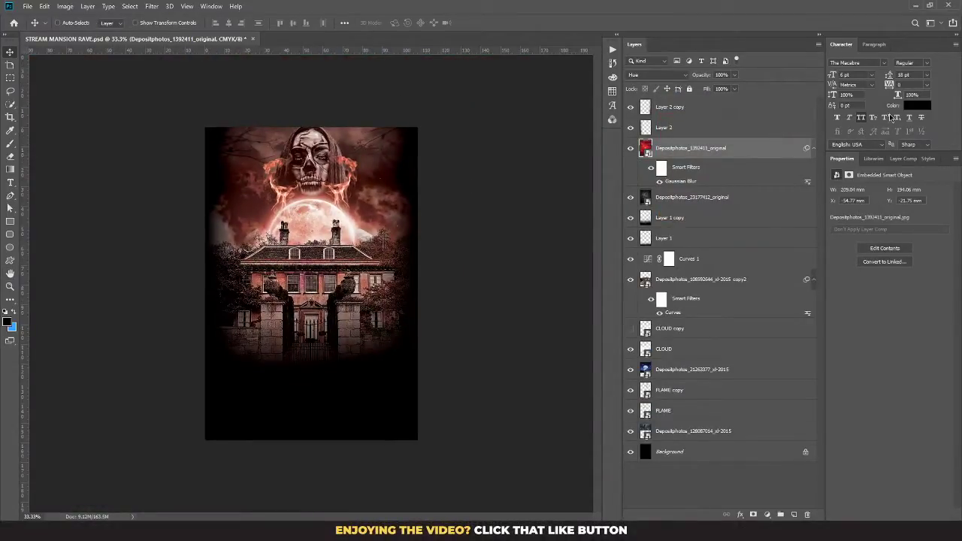
left_click(642, 76)
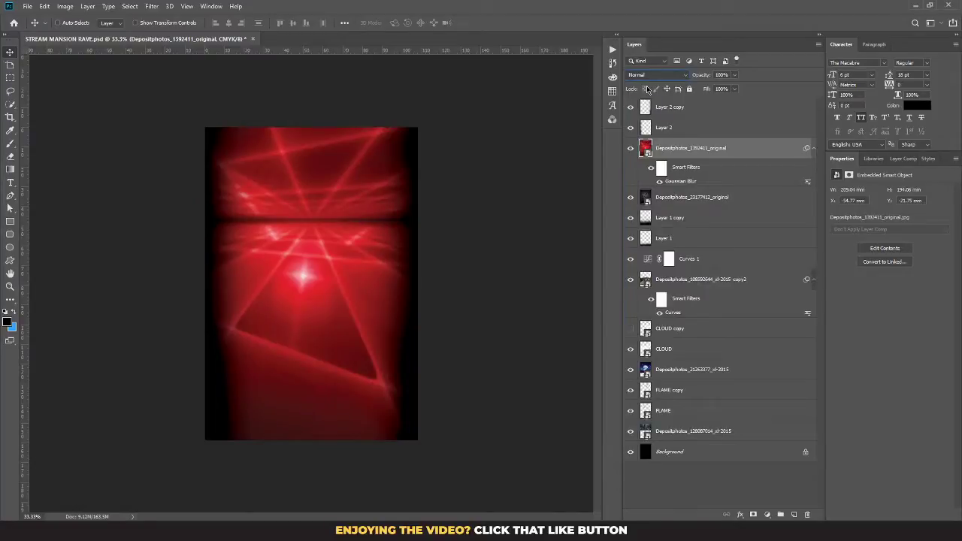
left_click(657, 75)
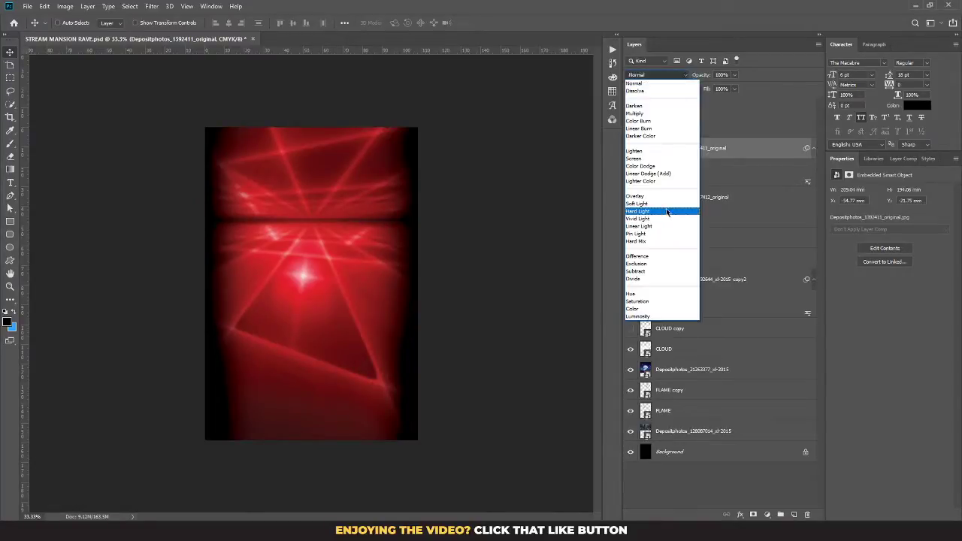
left_click(650, 295)
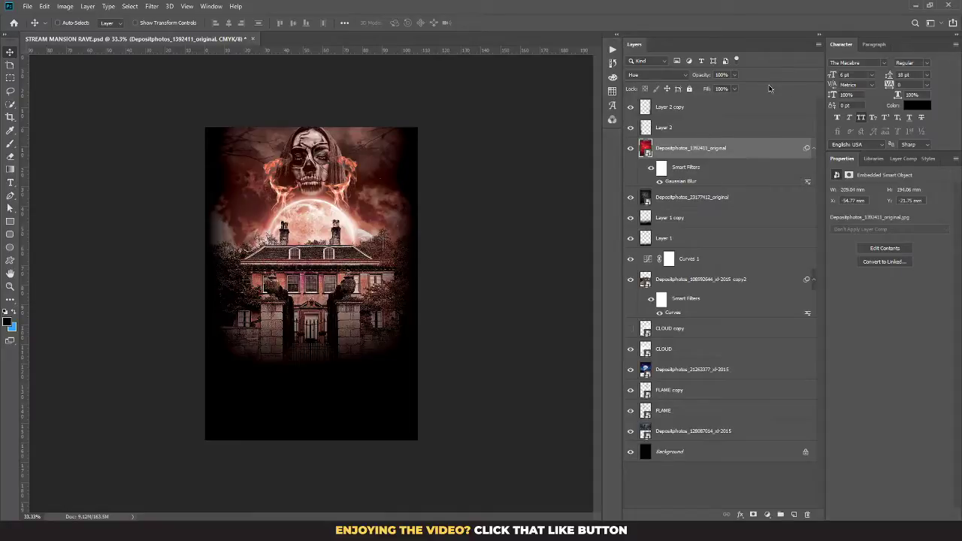
Lower the moon about 9 mm behind the mansion roof, and hide Layer 2 and Layer 2 copy
left_click(690, 373)
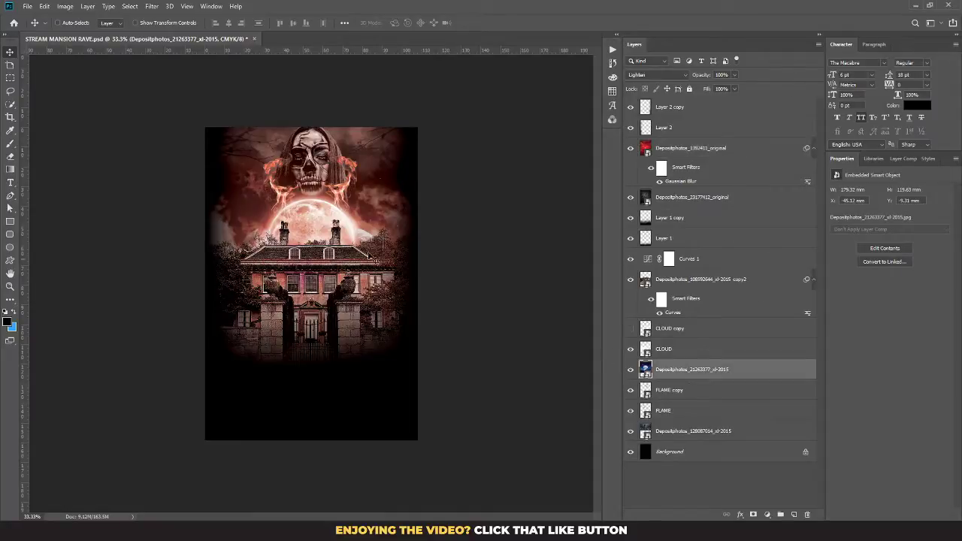
mouse_move(368, 248)
left_mouse_down()
mouse_move(360, 244)
mouse_move(364, 259)
left_mouse_up()
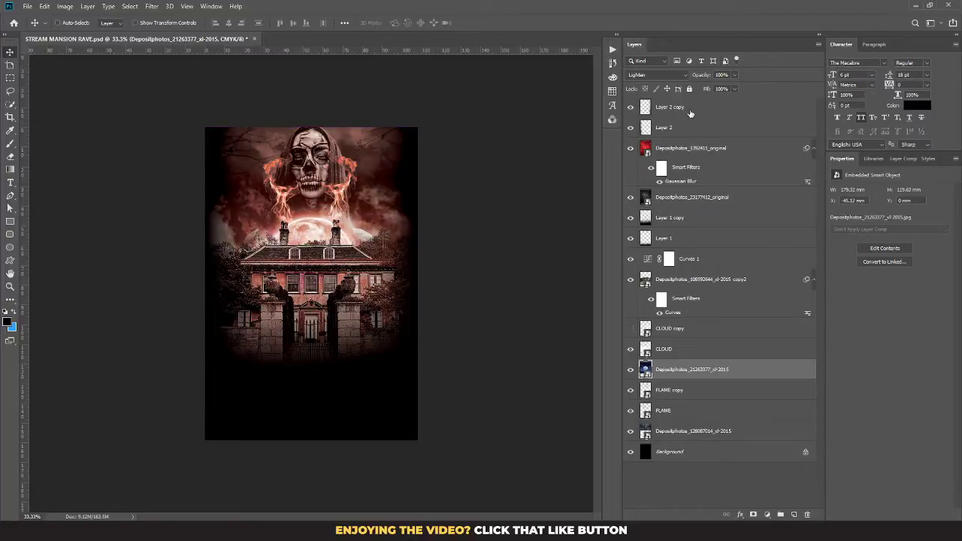
left_click(671, 154)
left_click_drag(630, 108, 630, 135)
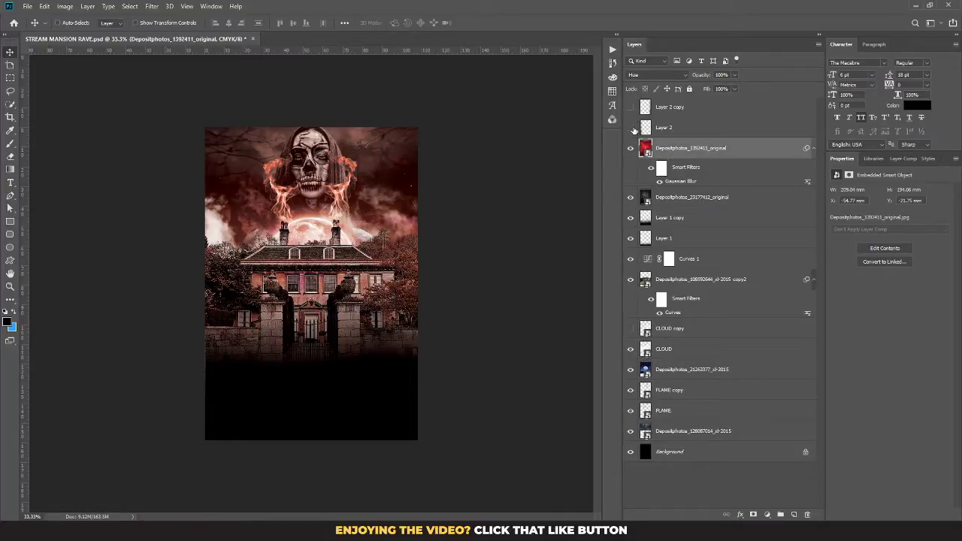
Scale Layer 1 and Layer 1 copy together to about 113% and shift the dark fade down below the gate
left_click(687, 218)
left_click(679, 239, "shift")
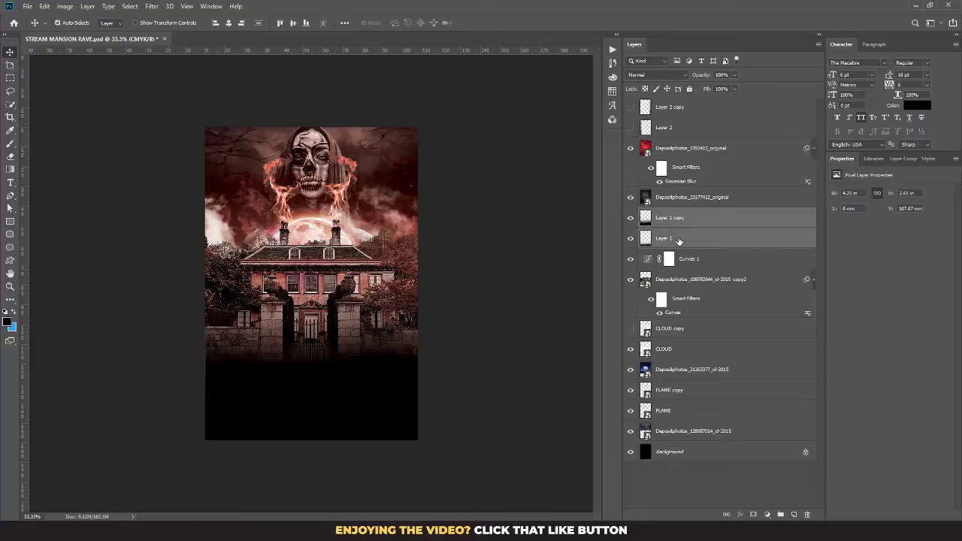
key("ctrl+t")
left_click_drag(418, 369, 431, 368)
mouse_move(374, 332)
left_mouse_down()
mouse_move(375, 365)
mouse_move(376, 325)
left_mouse_up()
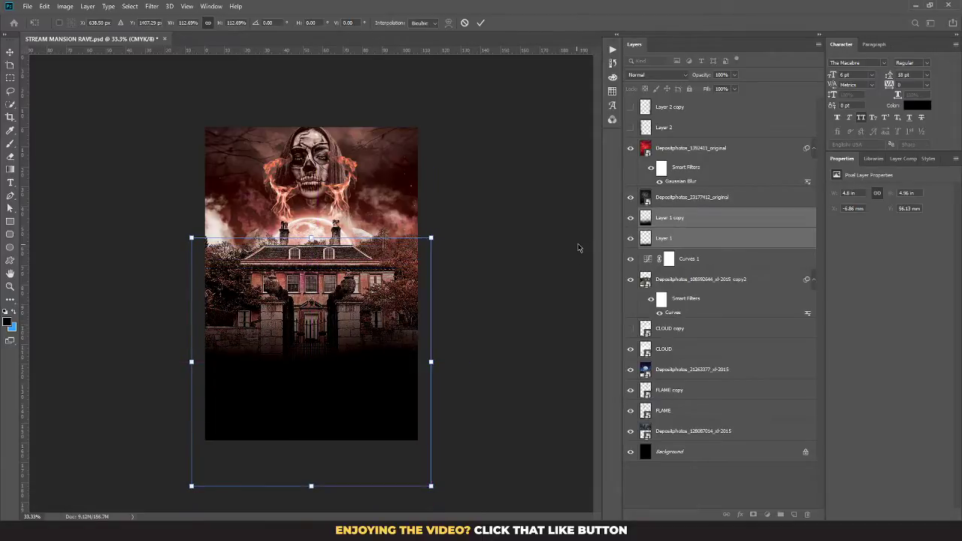
key("Return")
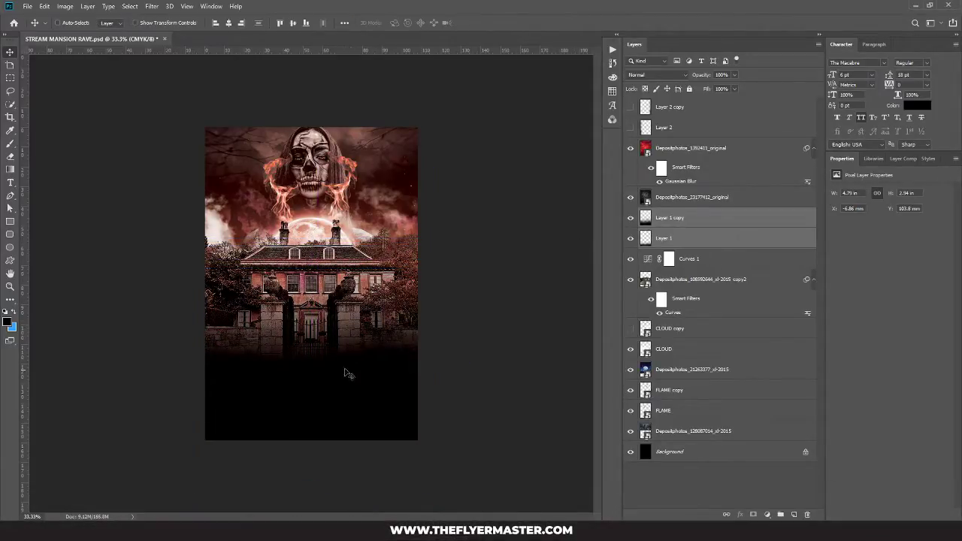
left_click_drag(347, 373, 334, 381)
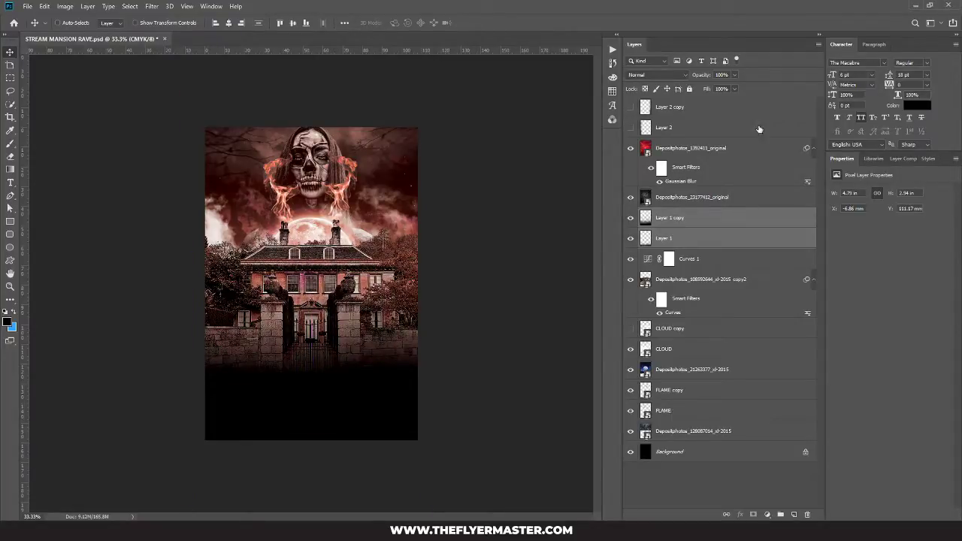
Add a Gradient Map adjustment directly above the Depositphotos_1392411_original laser layer, using the black-to-blue preset
left_click(686, 150)
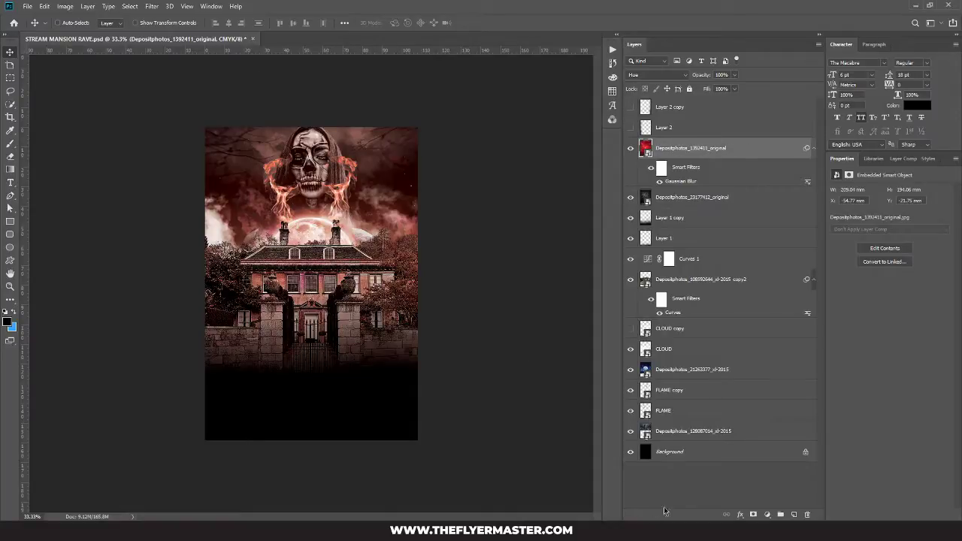
left_click(766, 515)
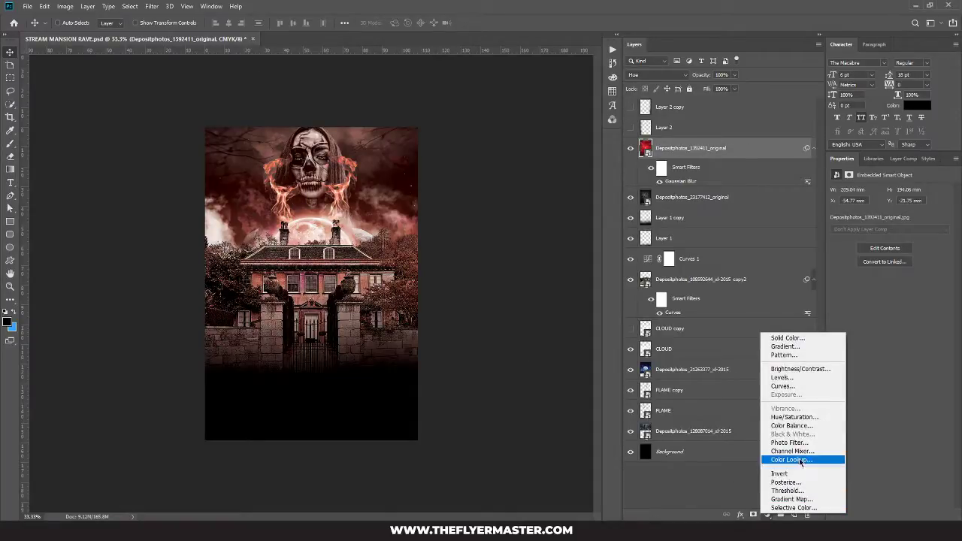
left_click(792, 499)
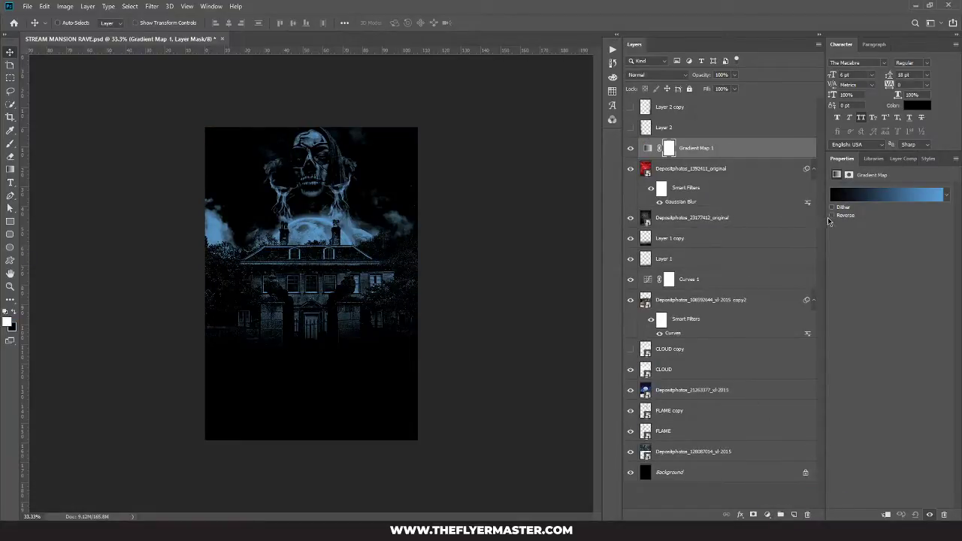
left_click(858, 199)
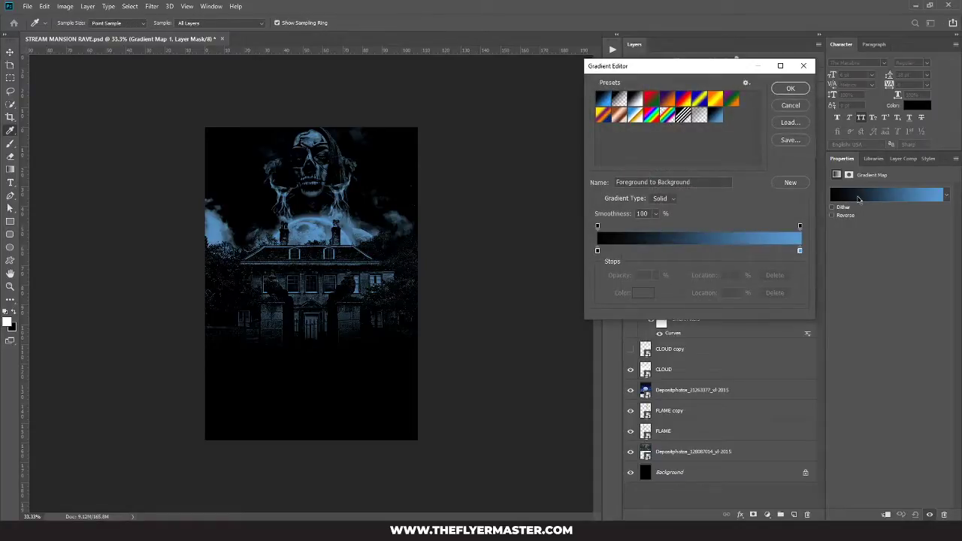
left_click(718, 120)
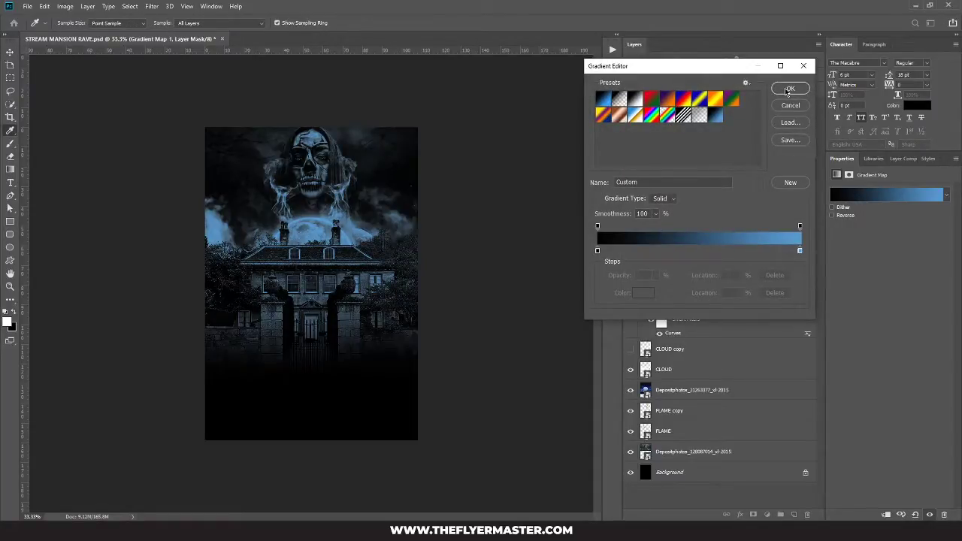
left_click(789, 88)
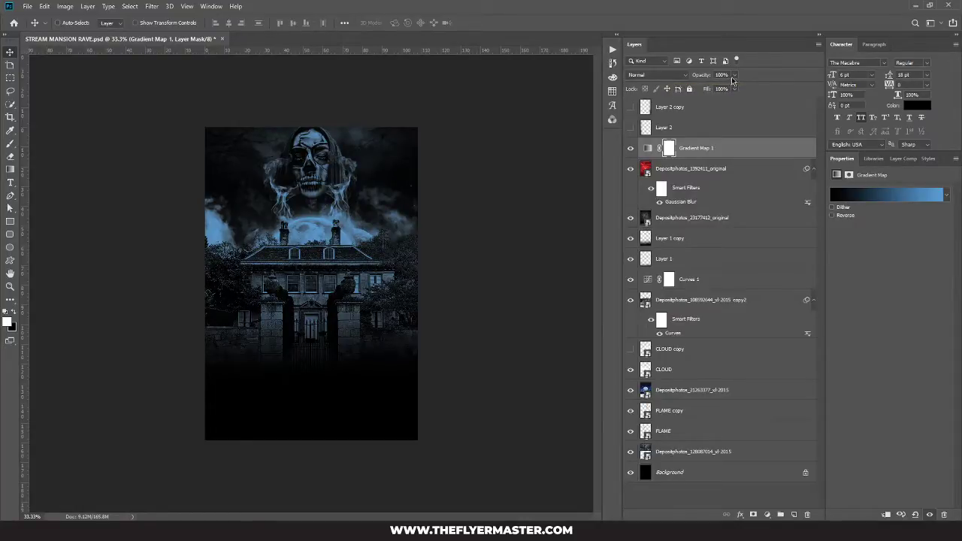
Blend the gradient map in Pin Light, compare the flyer with and without it, and lower its opacity to 18%
left_click(644, 76)
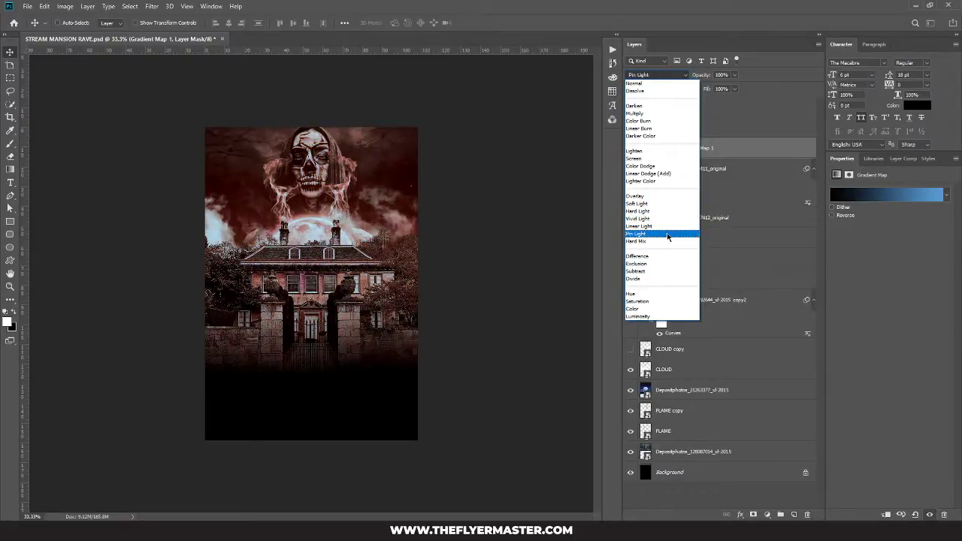
left_click(667, 235)
left_click(735, 75)
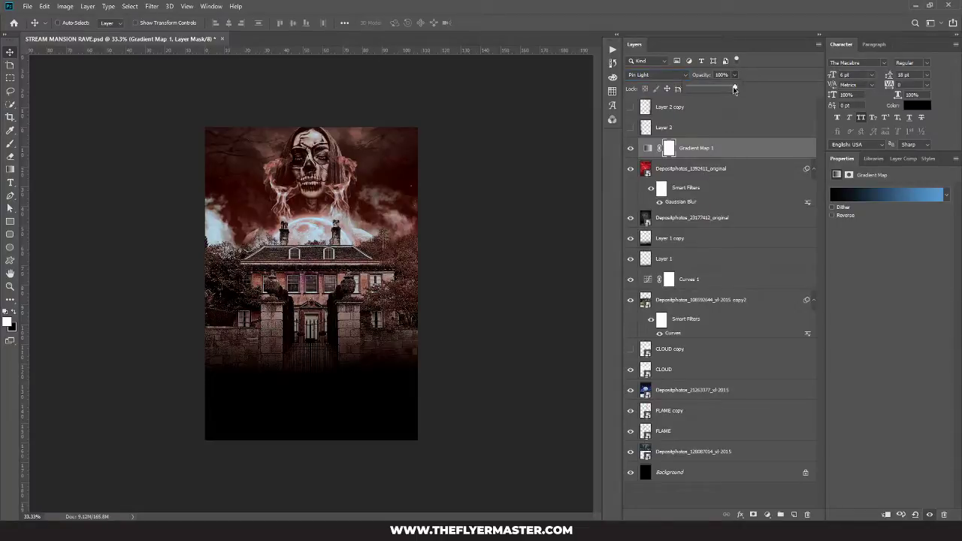
left_click_drag(710, 88, 702, 88)
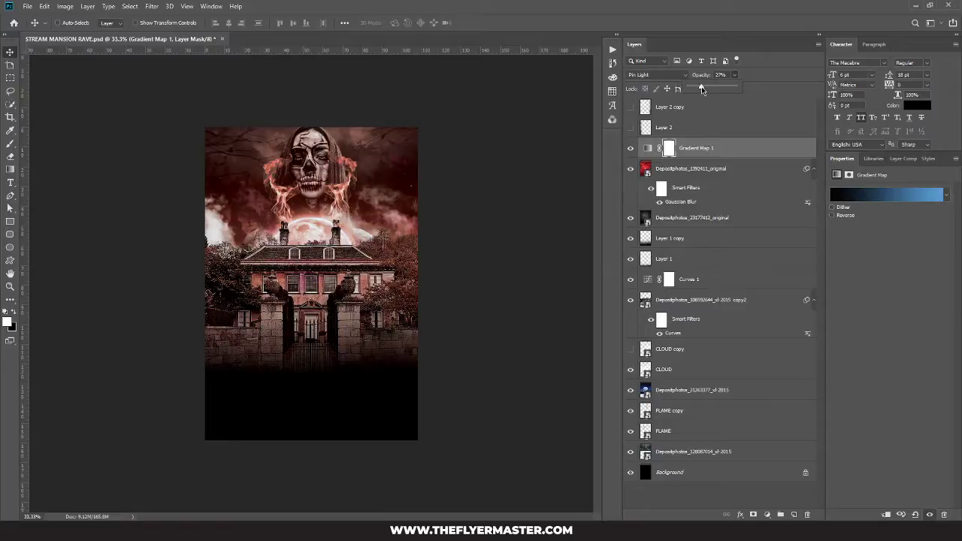
left_click(630, 148)
left_click(629, 148)
left_click(732, 78)
mouse_move(739, 87)
left_mouse_down()
mouse_move(780, 88)
mouse_move(724, 89)
left_mouse_up()
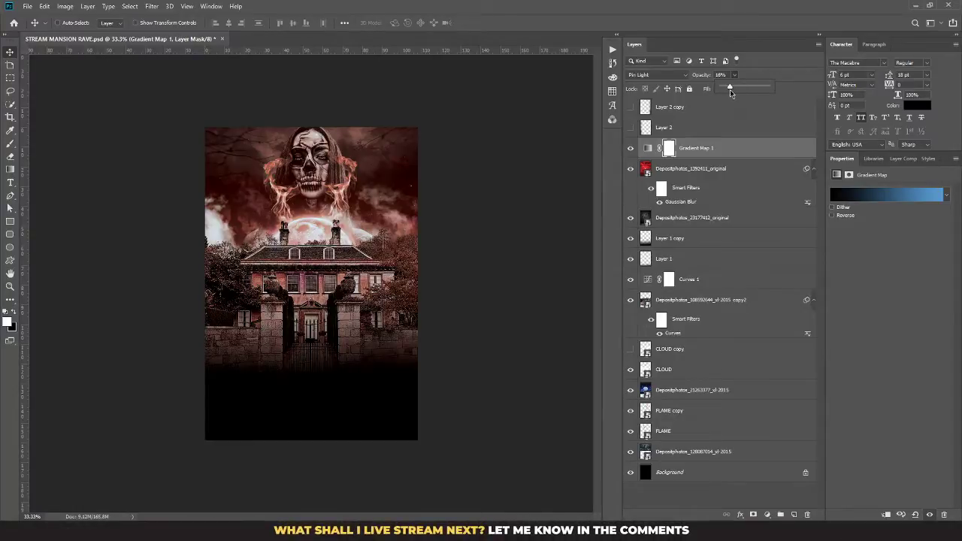
Preview other blend modes such as Divide on the gradient map, keep Pin Light, and set its opacity to 30%
left_click(665, 74)
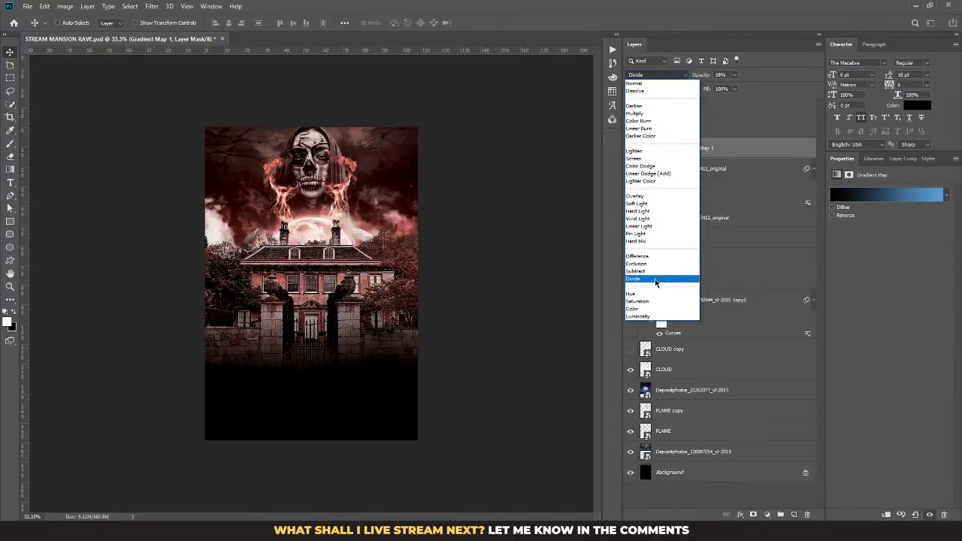
left_click(768, 78)
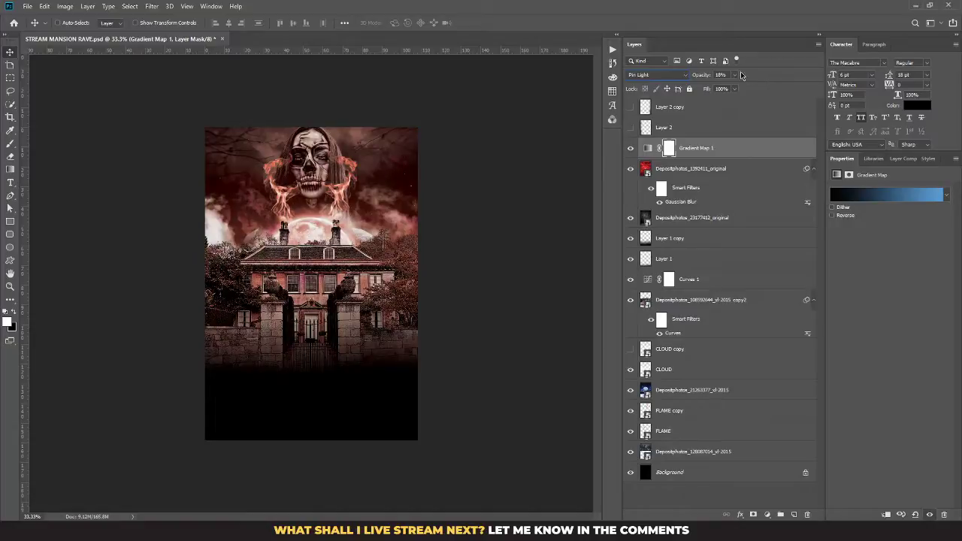
left_click(734, 75)
left_click_drag(733, 87, 739, 88)
left_click(746, 152)
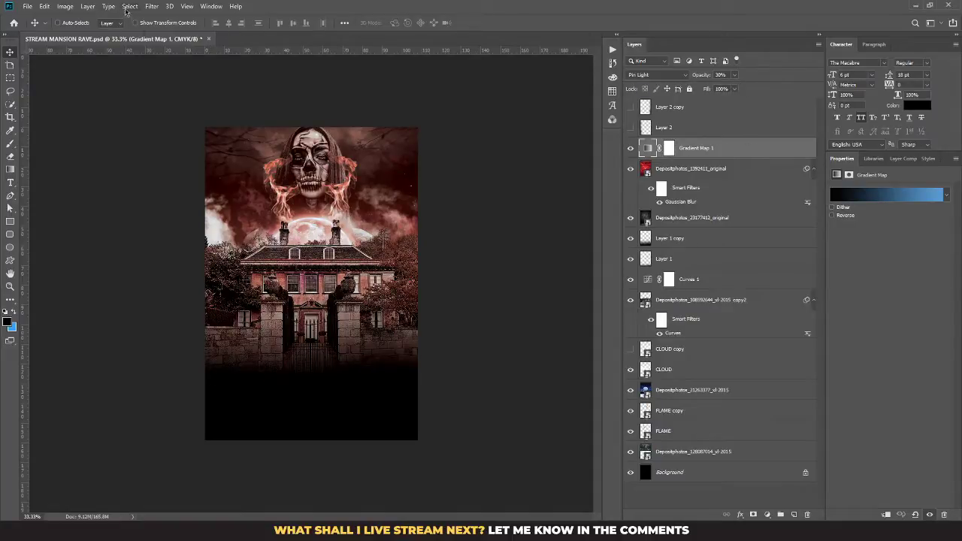
Add a Hue/Saturation adjustment above the gradient map with Hue +180 and Saturation +31
left_click(69, 7)
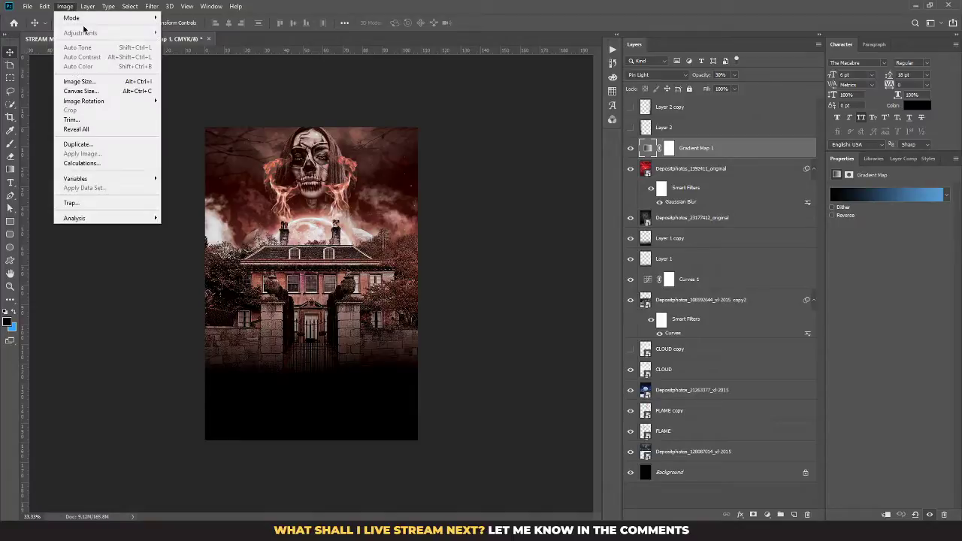
left_click(766, 516)
left_click(794, 416)
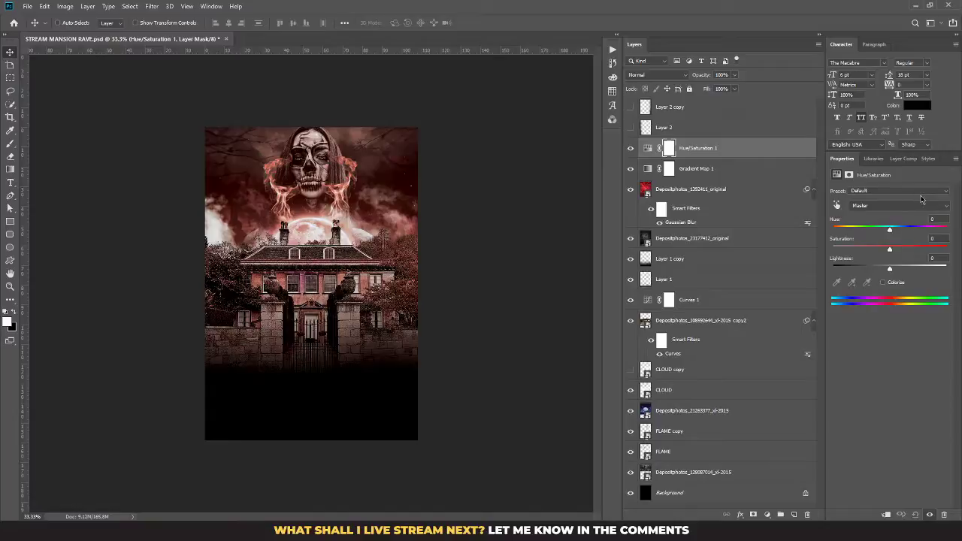
left_click_drag(890, 230, 952, 235)
mouse_move(948, 234)
left_mouse_down()
mouse_move(831, 230)
mouse_move(960, 228)
left_mouse_up()
left_click_drag(888, 252, 908, 252)
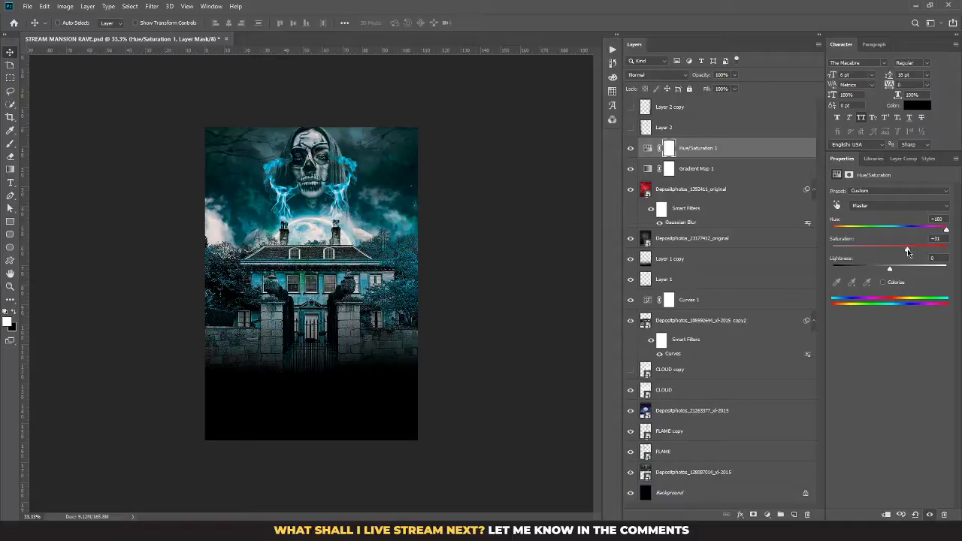
left_click(735, 148)
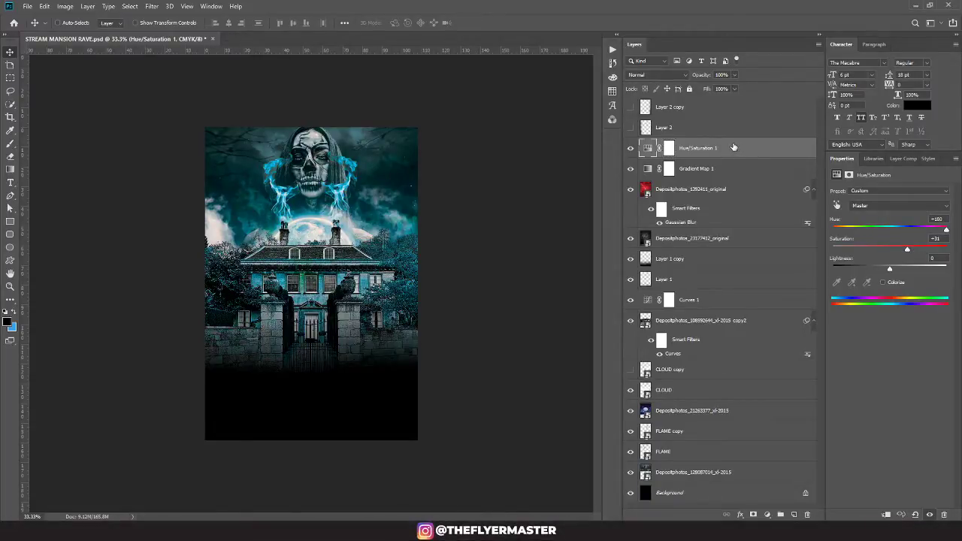
Create a text layer above Layer 2 copy on the left gate pillar, reading "HAUN" in The Macabre font
key("ctrl+plus")
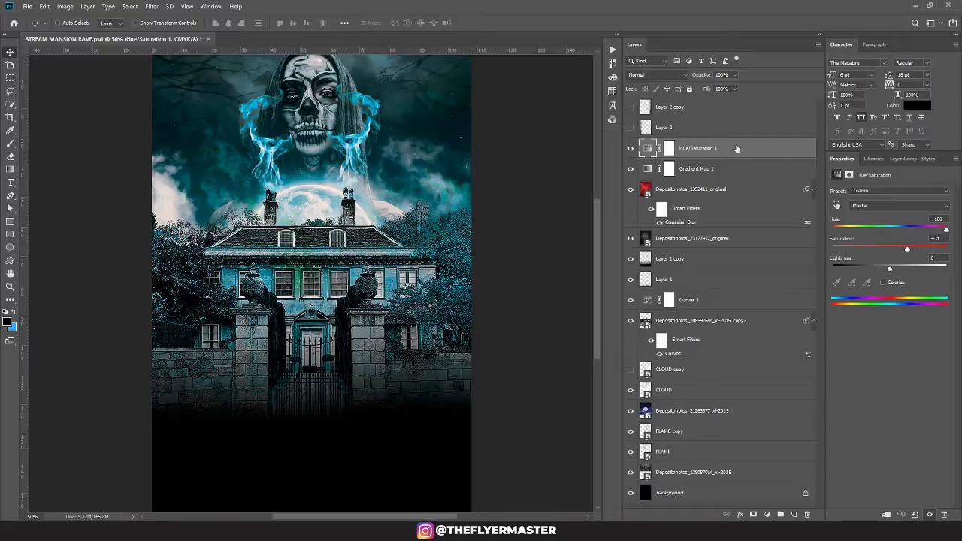
key("ctrl+minus")
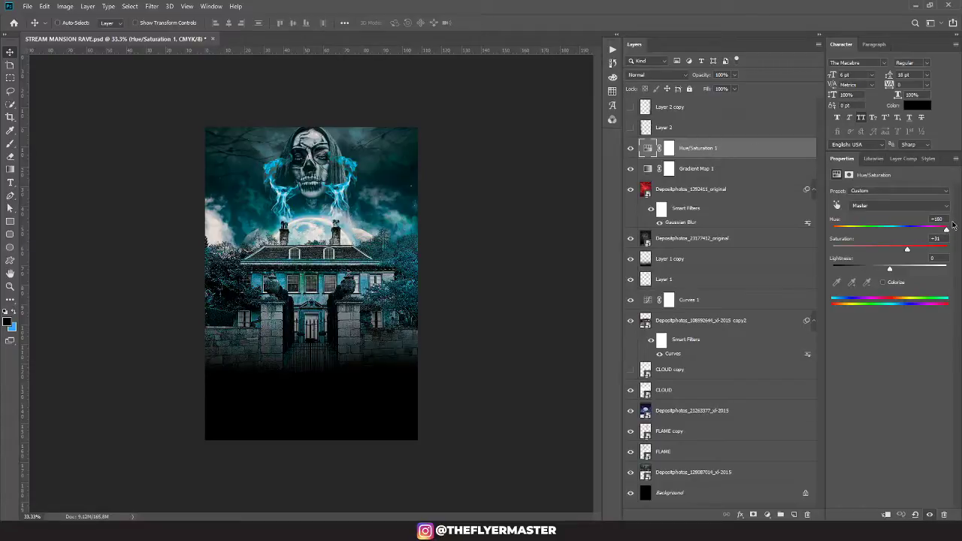
key("ctrl+plus")
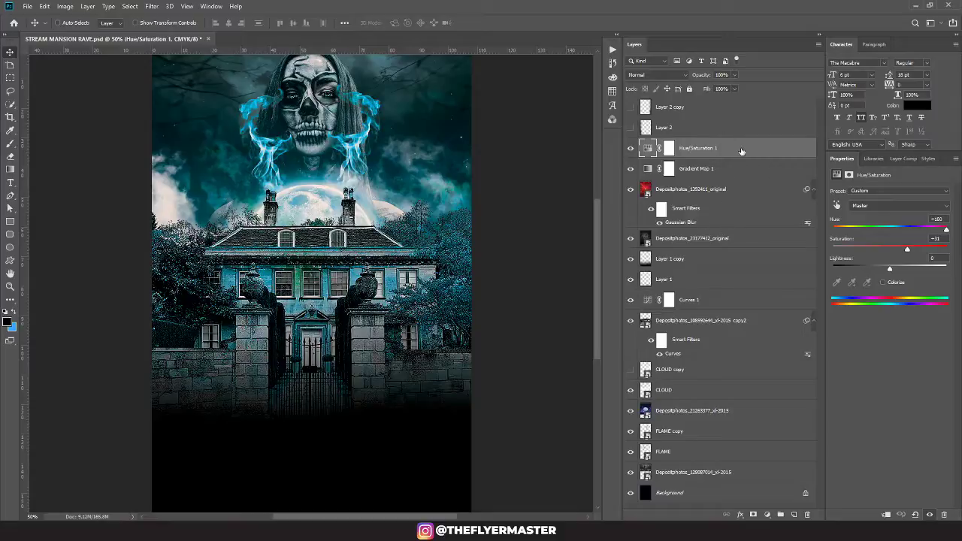
left_click(720, 111)
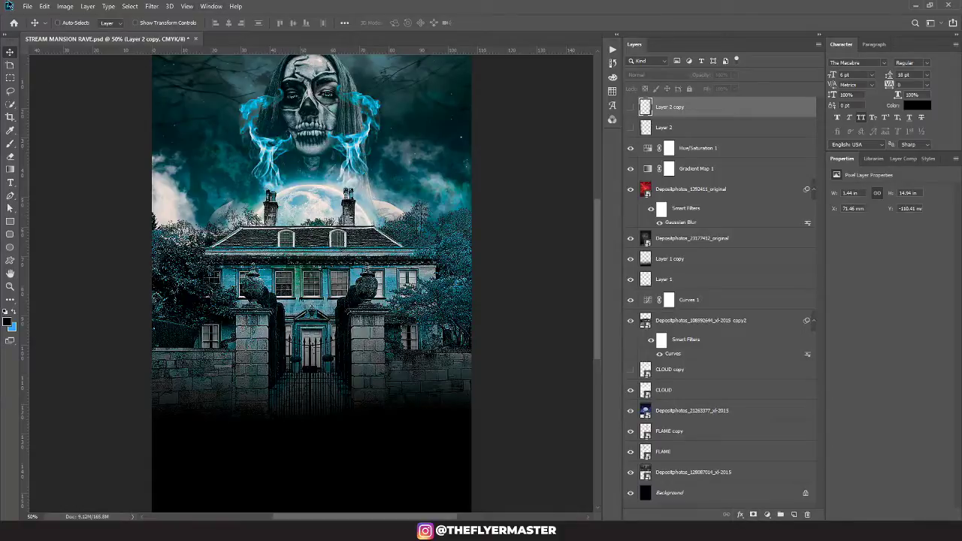
left_click(11, 182)
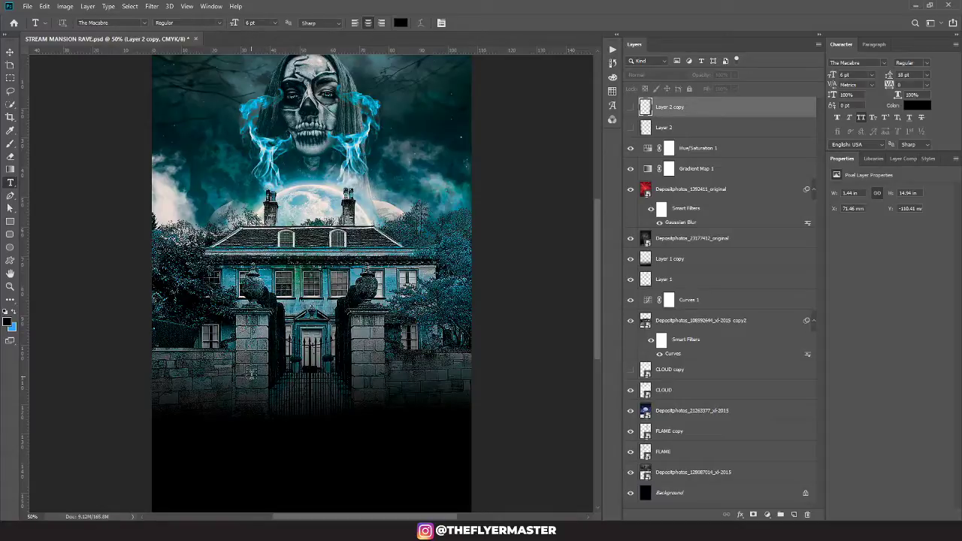
left_click(241, 376)
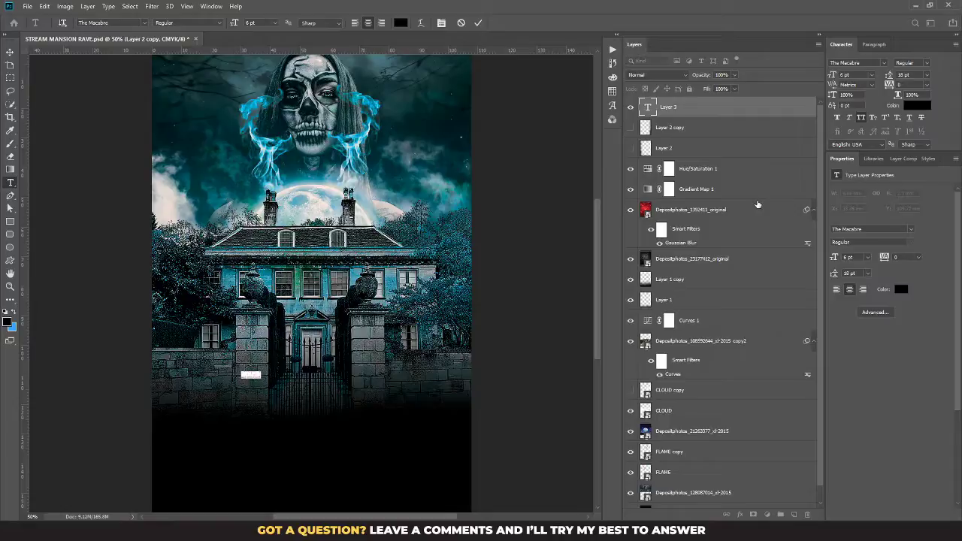
key("BackSpace")
left_click(113, 23)
key("Return")
Color the HAUN text white and enlarge it to about 54 pt over the foot of the gate
left_click_drag(257, 375, 205, 375)
left_click(917, 106)
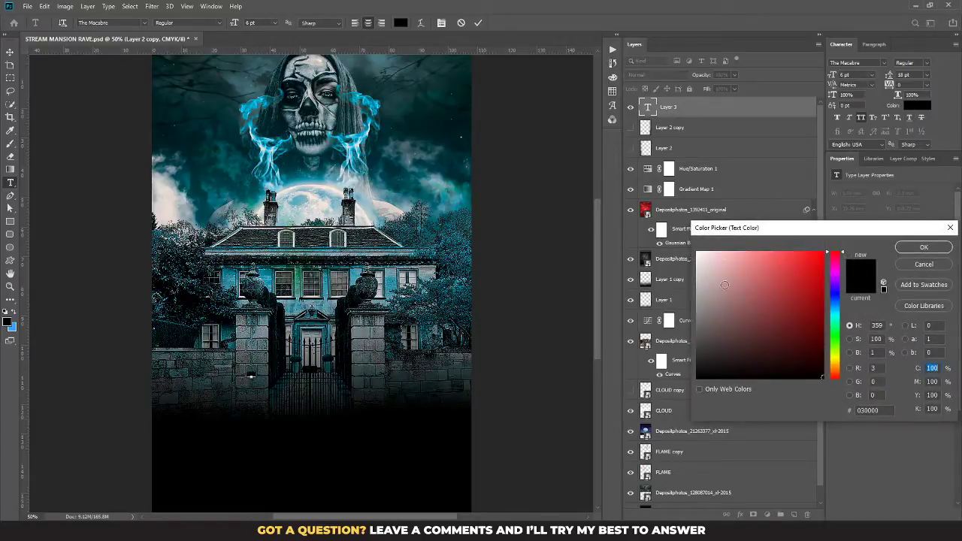
left_click(698, 252)
left_click(918, 245)
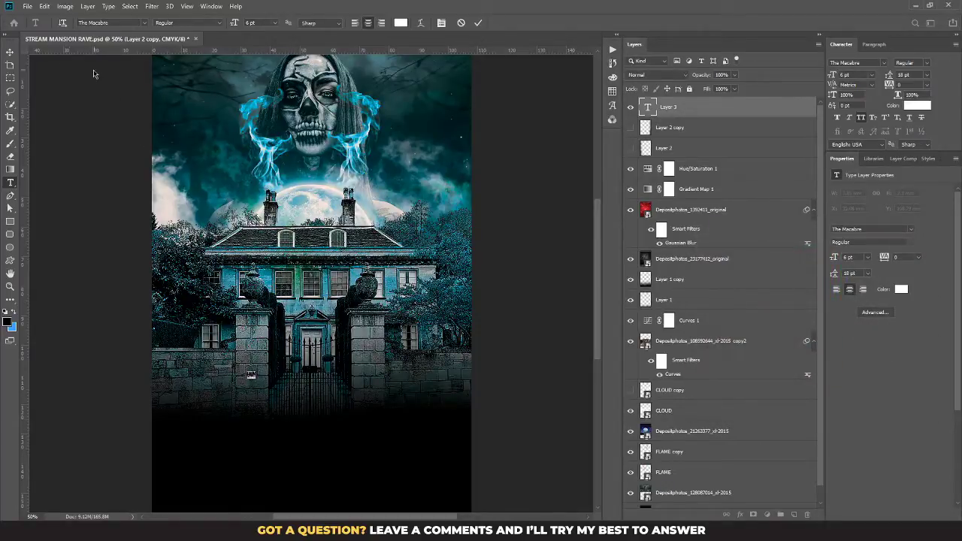
left_click(10, 51)
key("ctrl+t")
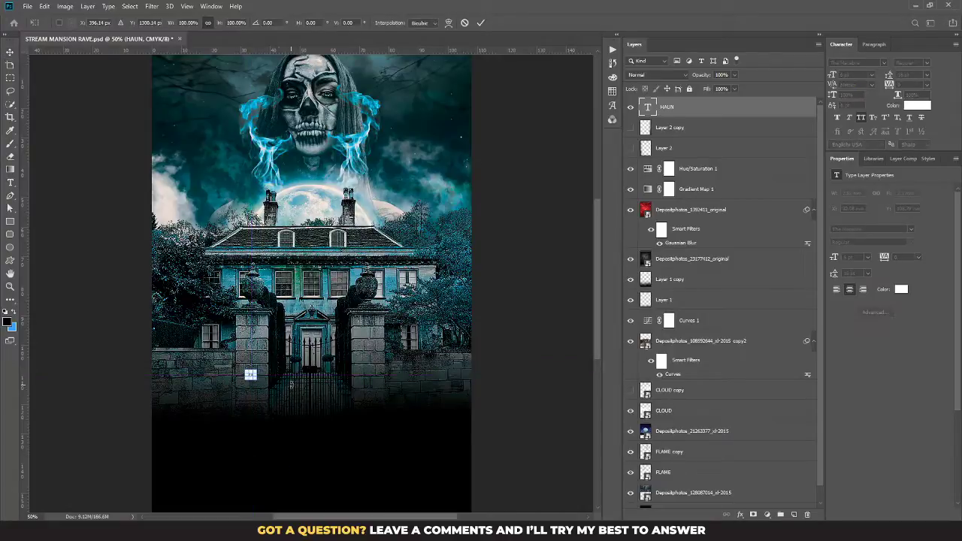
left_click_drag(256, 380, 337, 418)
key("Return")
Extend the HAUN text so that it reads "HAUNTED MANSION"
key("t")
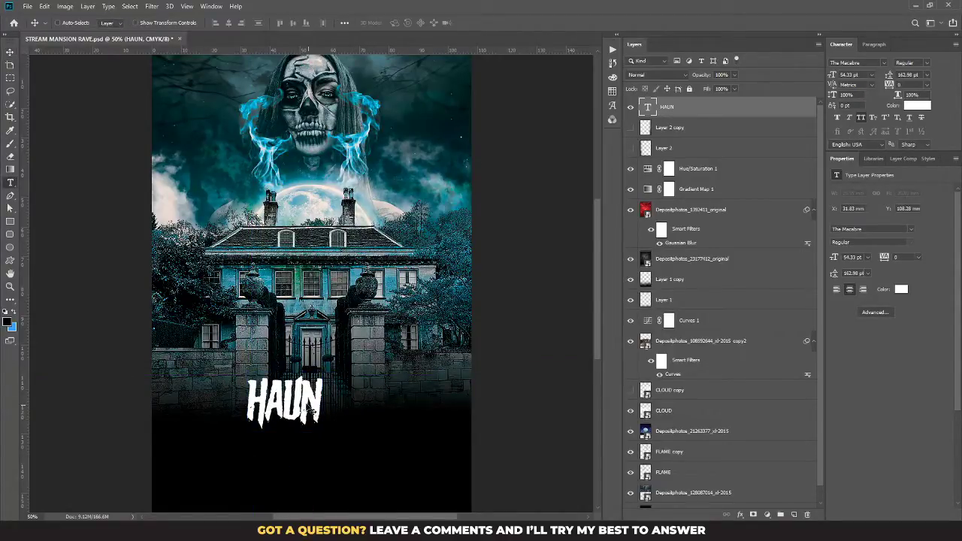
left_click(325, 394)
type("T")
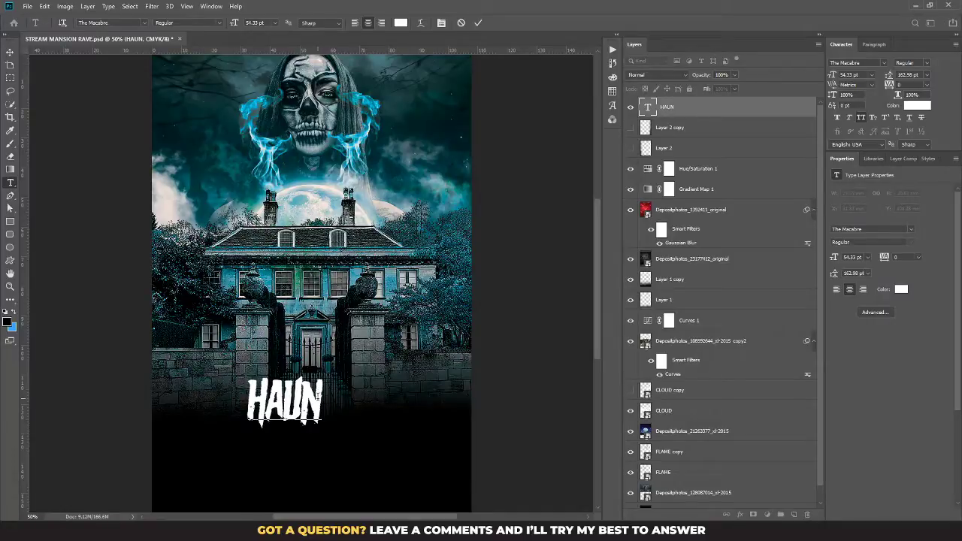
type("ED MANS")
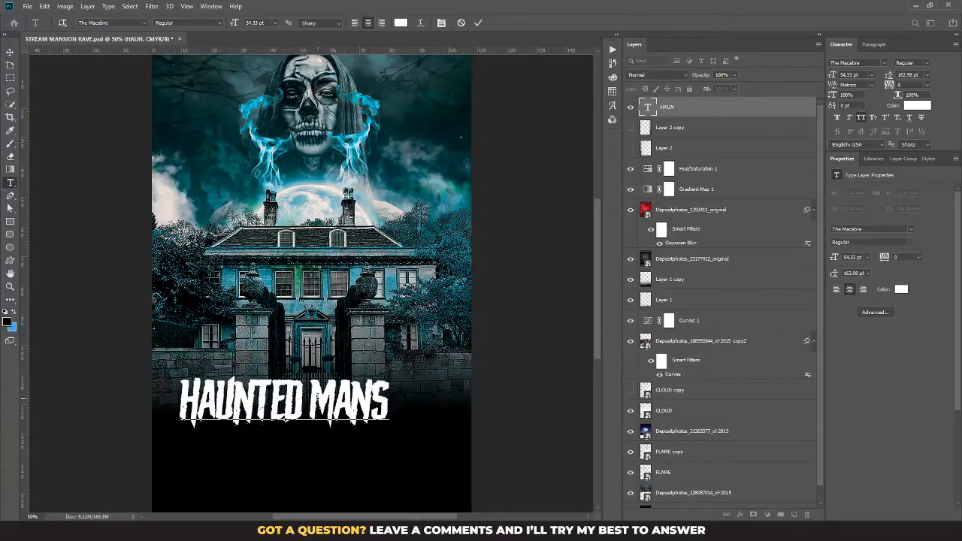
type("ION")
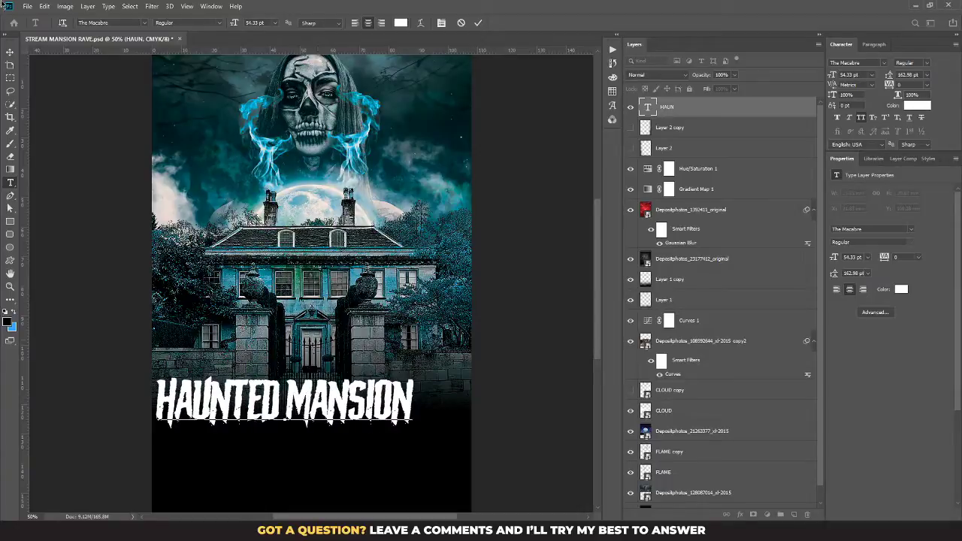
Shift the HAUNTED MANSION text up and right over the gate and scale it down to about 26 pt
left_click(10, 51)
left_click_drag(331, 408, 356, 383)
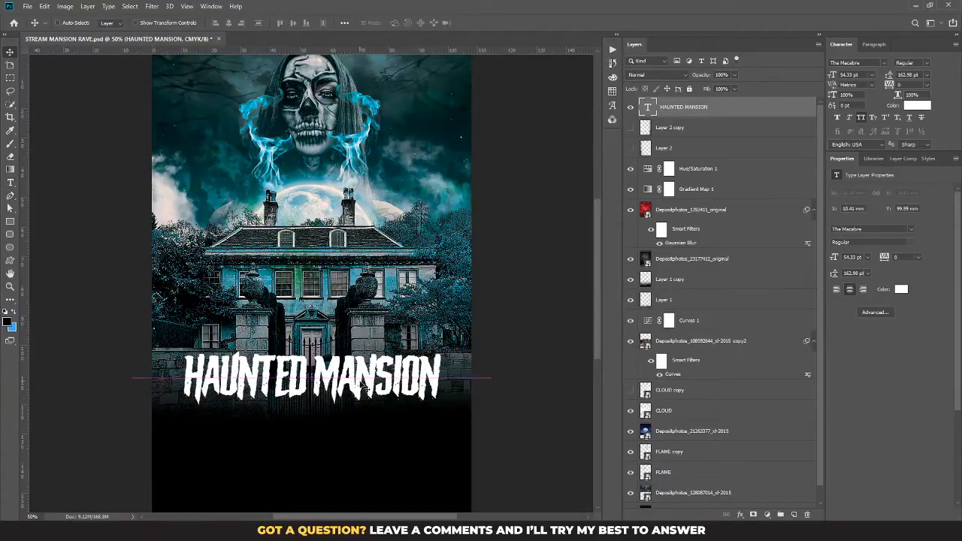
key("ctrl+t")
left_click_drag(440, 348, 289, 340)
key("Return")
Duplicate the HAUNTED MANSION text above the original and replace the copy's wording with "RAVE"
key("t")
left_click_drag(202, 328, 482, 300)
type("RAVE")
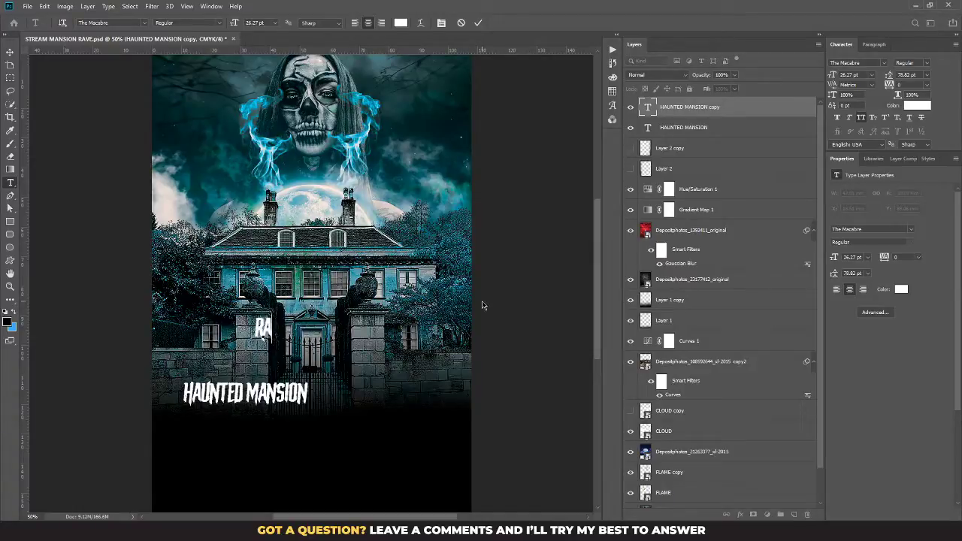
left_click(9, 52)
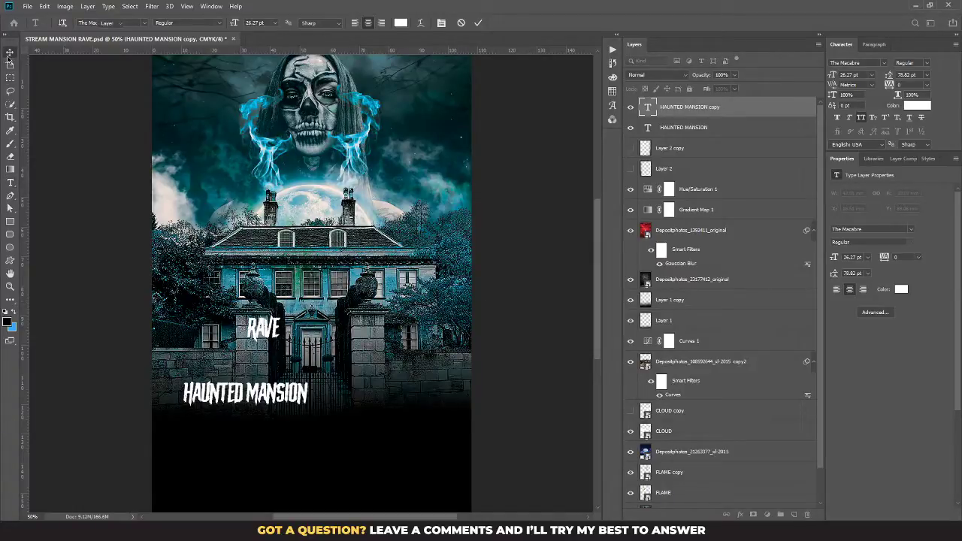
Place the RAVE text directly below HAUNTED MANSION and enlarge it to about 157 pt, filling the dark lower area
left_click_drag(254, 330, 419, 489)
key("ctrl+t")
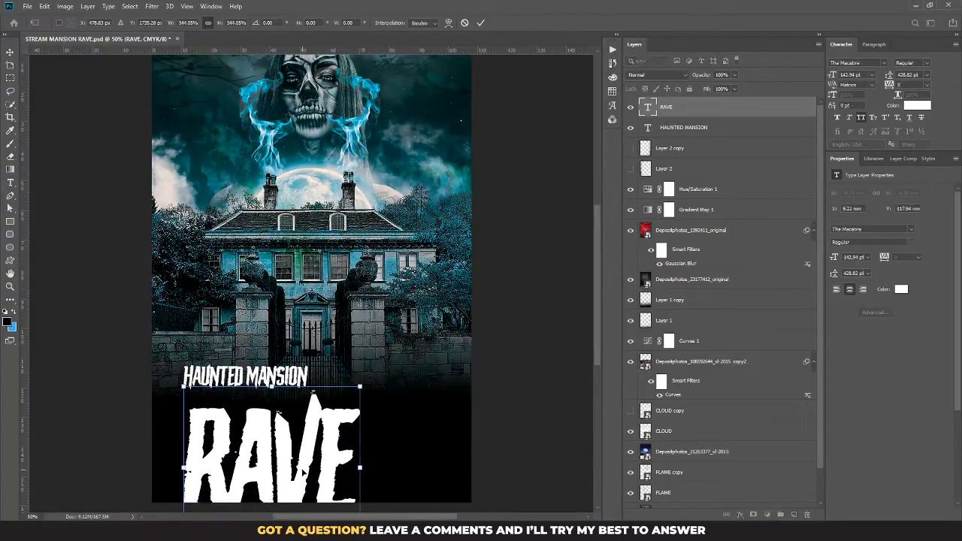
left_click_drag(302, 470, 303, 438)
left_click_drag(360, 366, 378, 351)
key("Return")
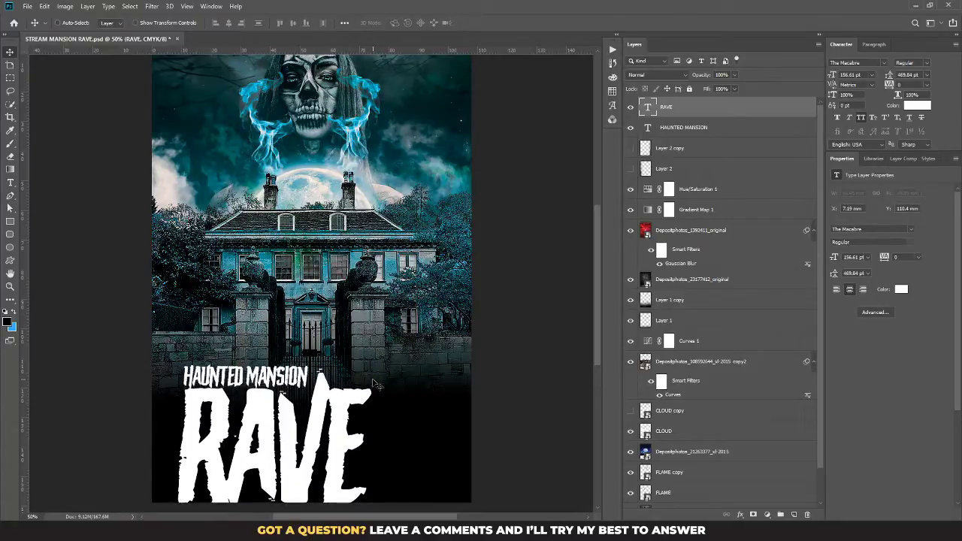
Lower the RAVE text slightly beneath HAUNTED MANSION and tilt it very slightly counterclockwise
left_click_drag(371, 378, 378, 389)
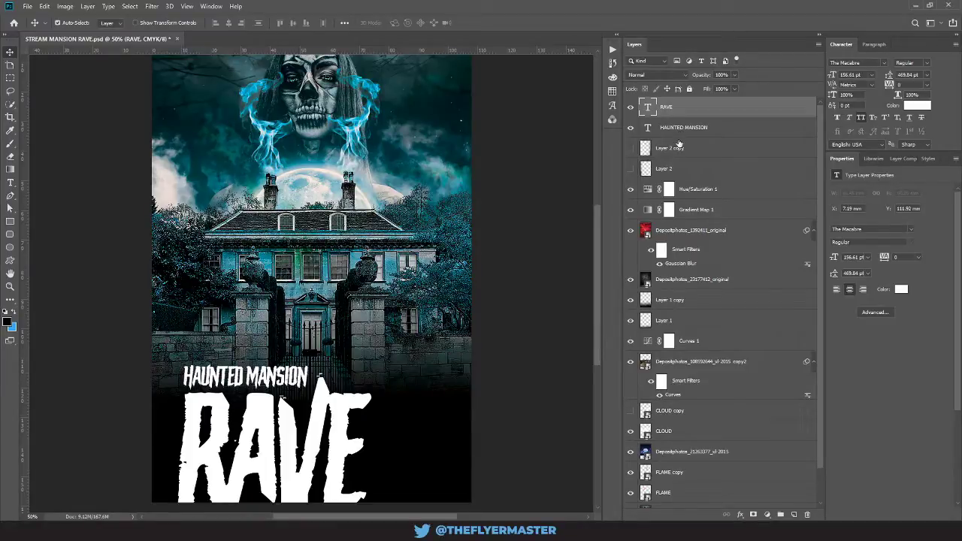
key("ctrl+t")
left_click_drag(381, 357, 379, 351)
key("Return")
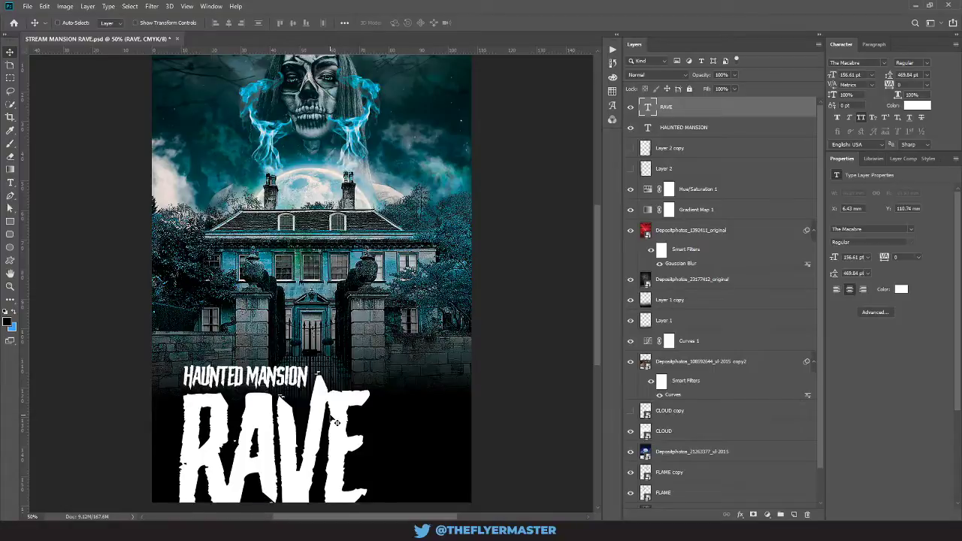
Move the RAVE and HAUNTED MANSION texts together to the flyer's centre below the gate, scaled to 83.28% and rotated -2.71°
left_click(693, 127, "shift")
left_click_drag(288, 405, 324, 363)
key("ctrl+t")
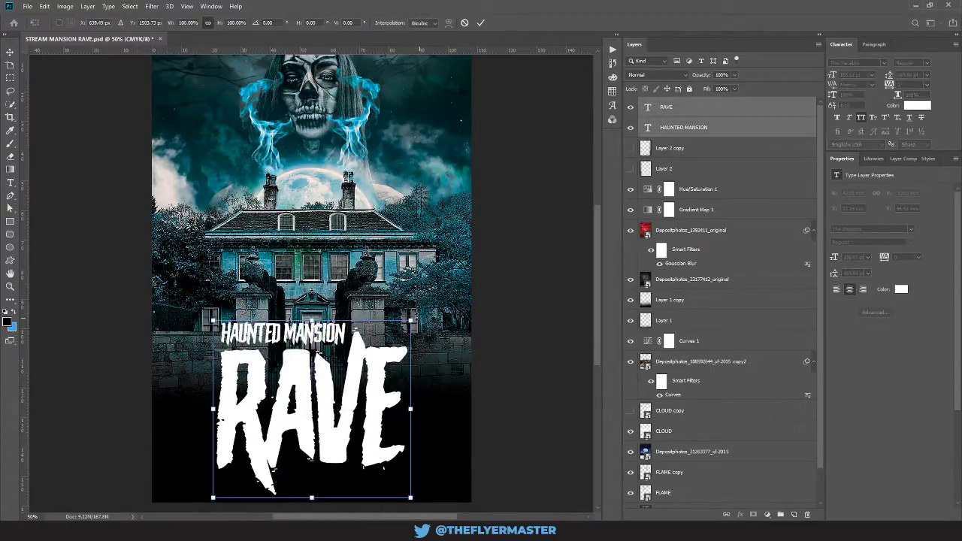
mouse_move(410, 321)
left_mouse_down()
mouse_move(392, 336)
mouse_move(413, 312)
left_mouse_up()
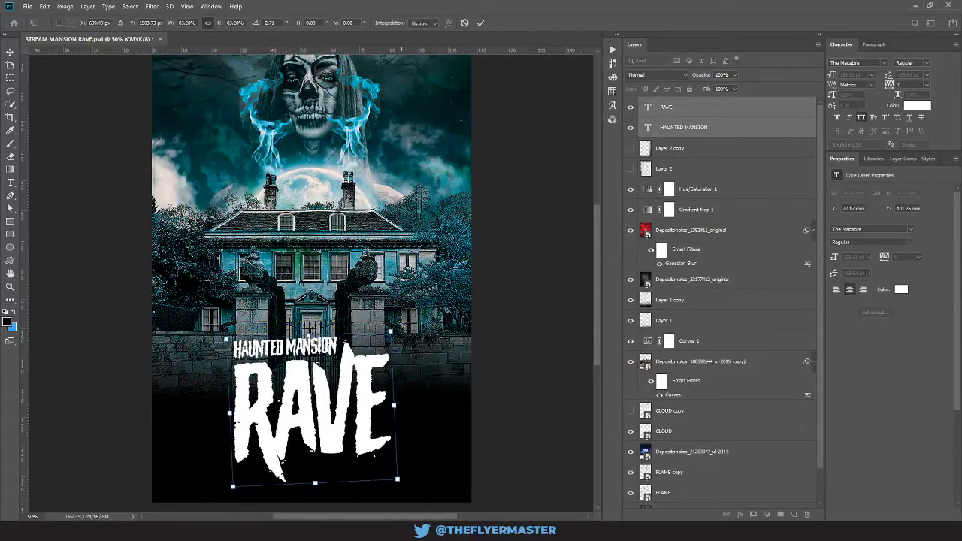
key("Return")
left_click_drag(348, 381, 344, 366)
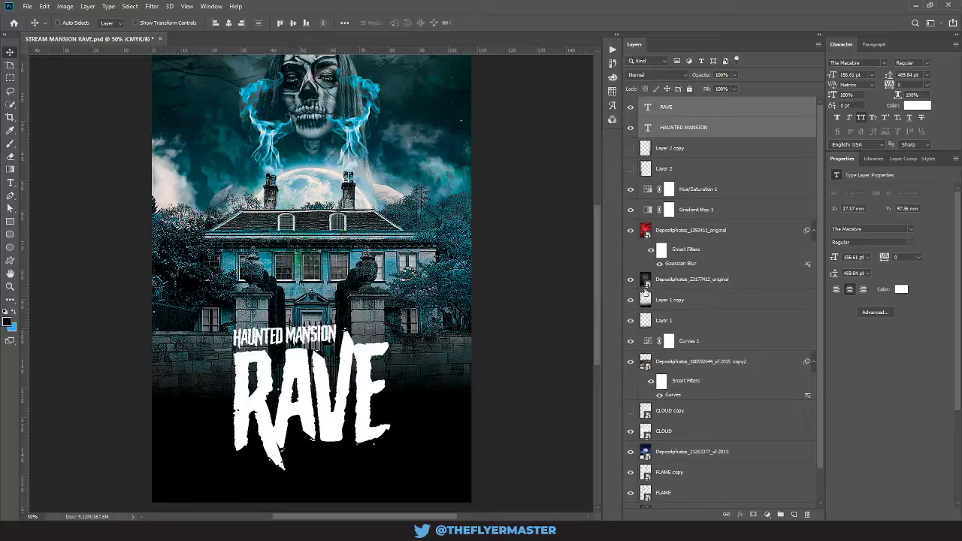
left_click_drag(373, 383, 377, 389)
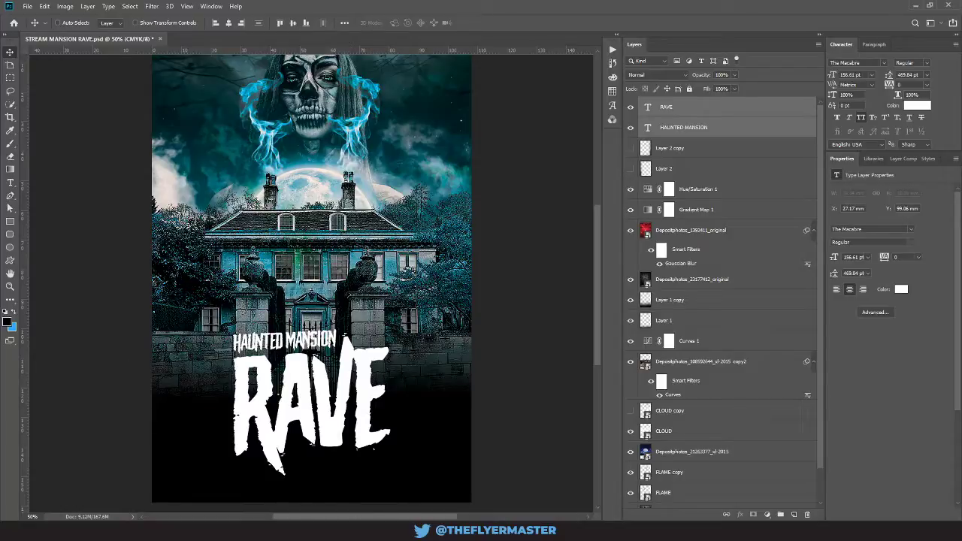
Select only the HAUNTED MANSION text layer
left_click(696, 113)
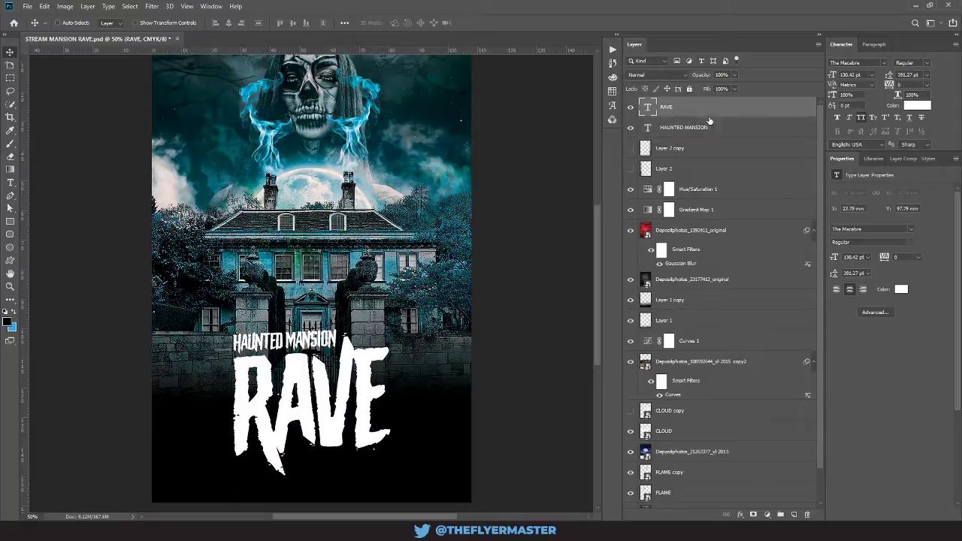
left_click(715, 127)
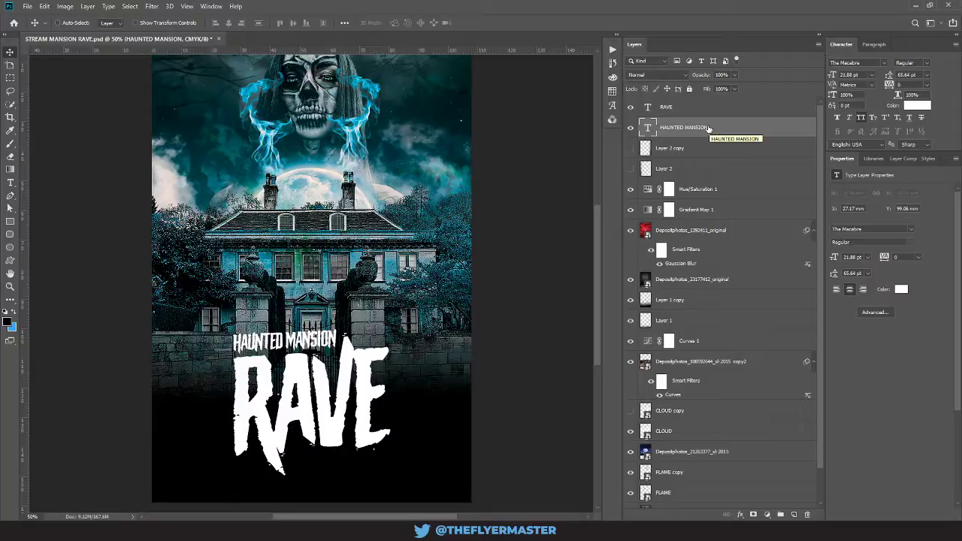
Shift the hue of the Hue/Saturation 1 adjustment so the cyan artwork turns green
left_click(749, 189)
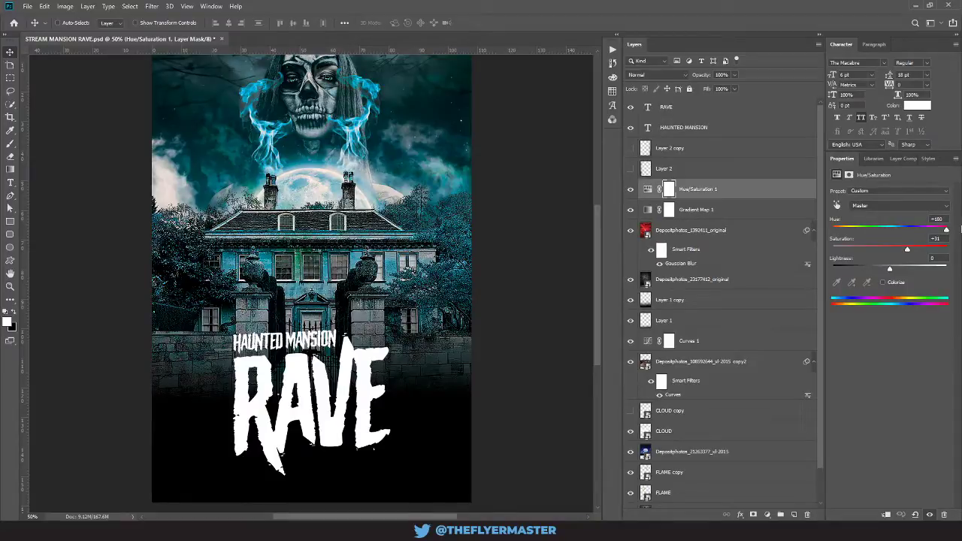
left_click_drag(955, 234, 937, 230)
Recolor the HAUNTED MANSION text with a green sampled from the mansion's facade
left_click(736, 134)
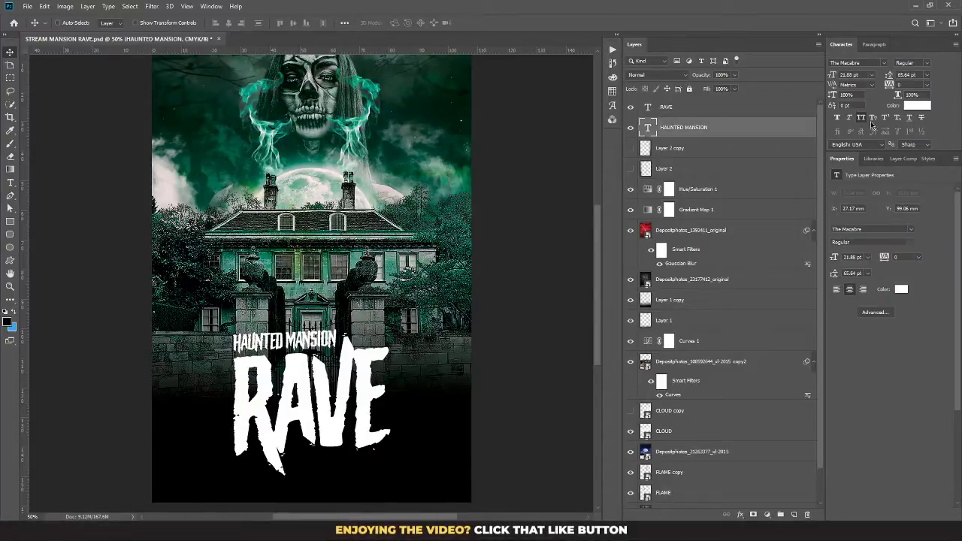
left_click(910, 107)
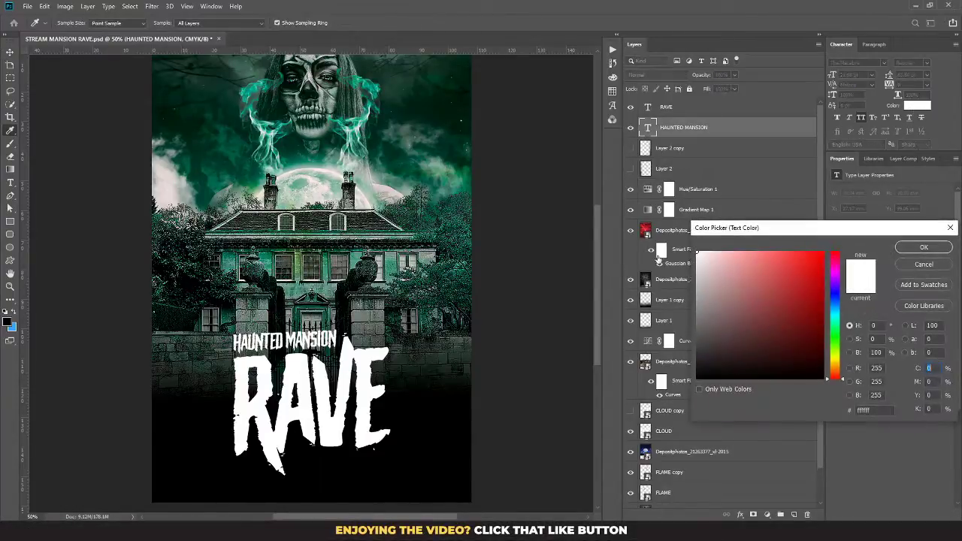
left_click(389, 260)
left_click(389, 264)
left_click(389, 262)
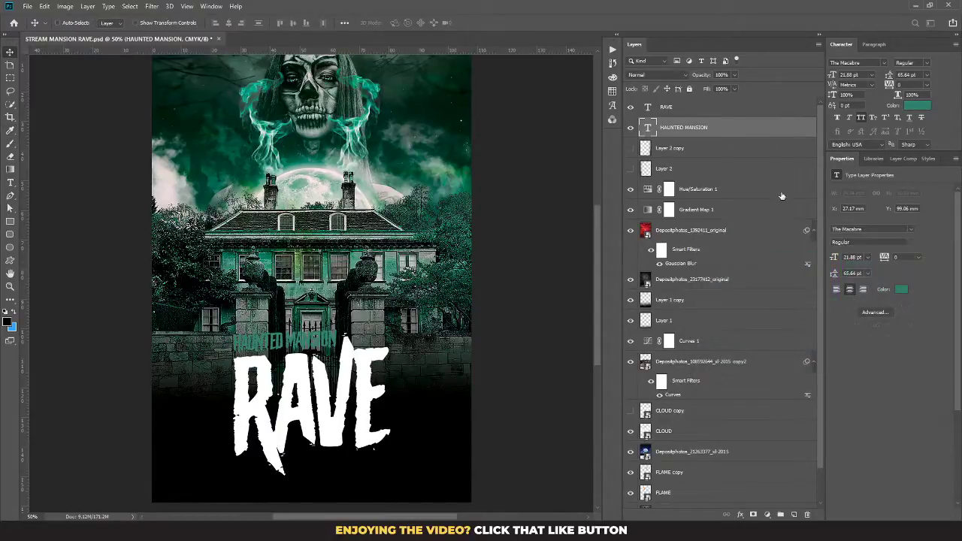
left_click(922, 248)
Group the RAVE and HAUNTED MANSION text layers and add an Outer Glow effect to the group
left_click(716, 110, "shift")
key("ctrl+g")
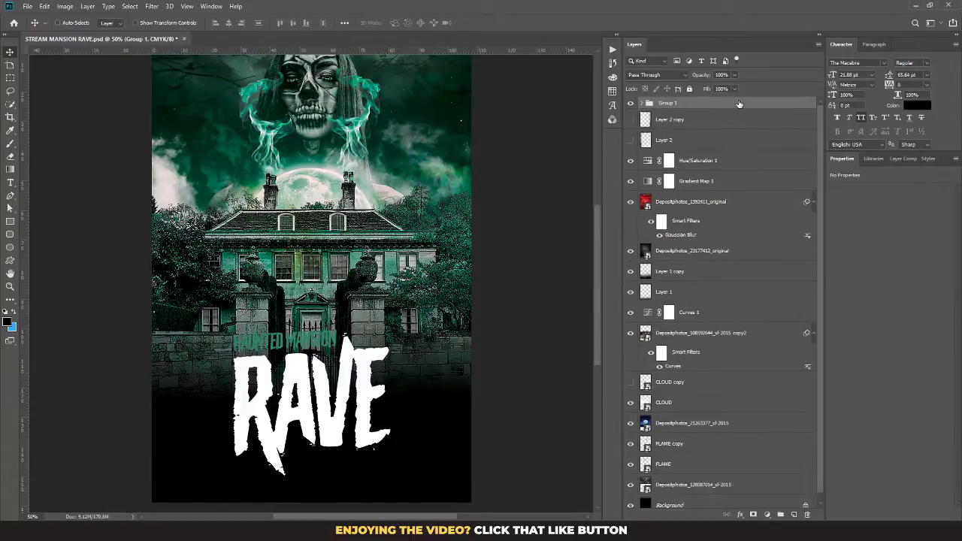
double_click(738, 103)
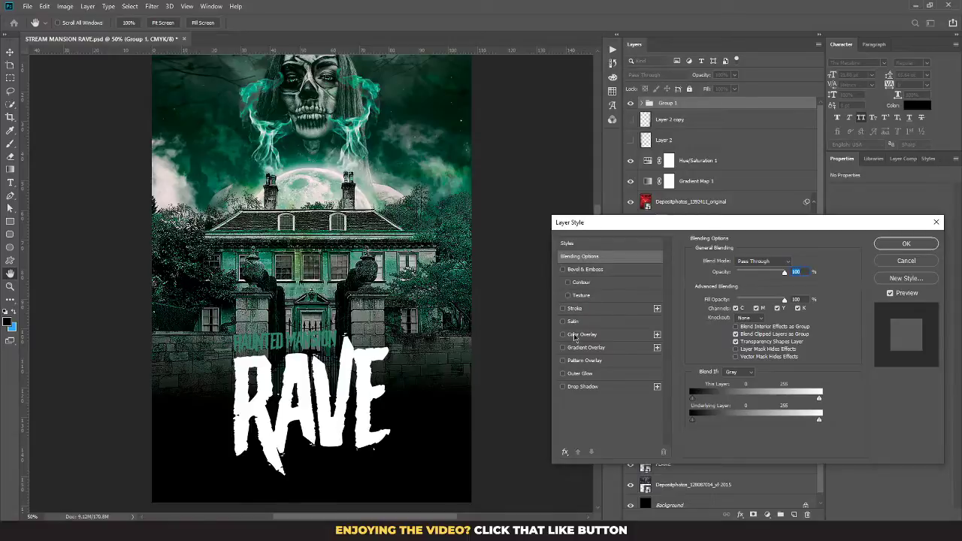
left_click(562, 373)
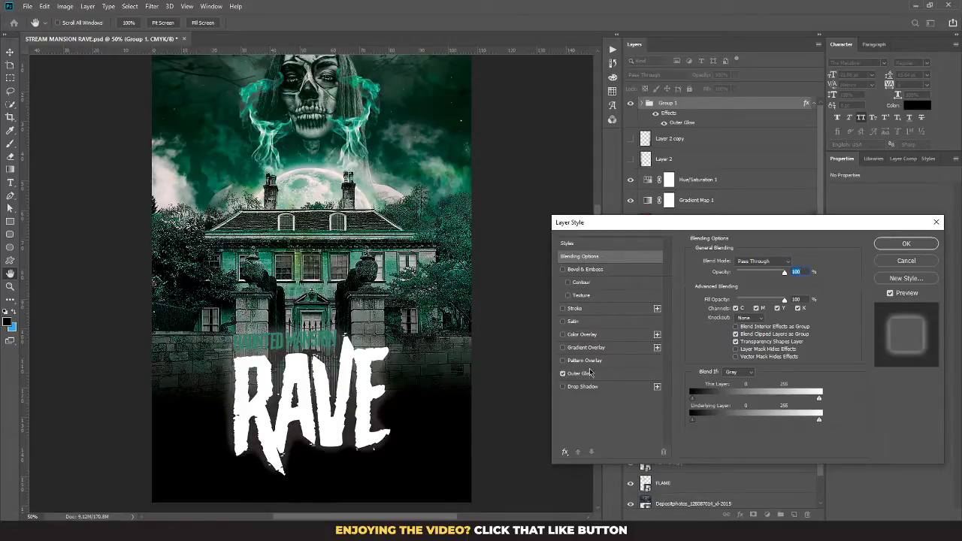
left_click(579, 373)
Set the title group's Outer Glow to Normal blending, black color, 100% opacity and a size of 76 px
left_click(755, 263)
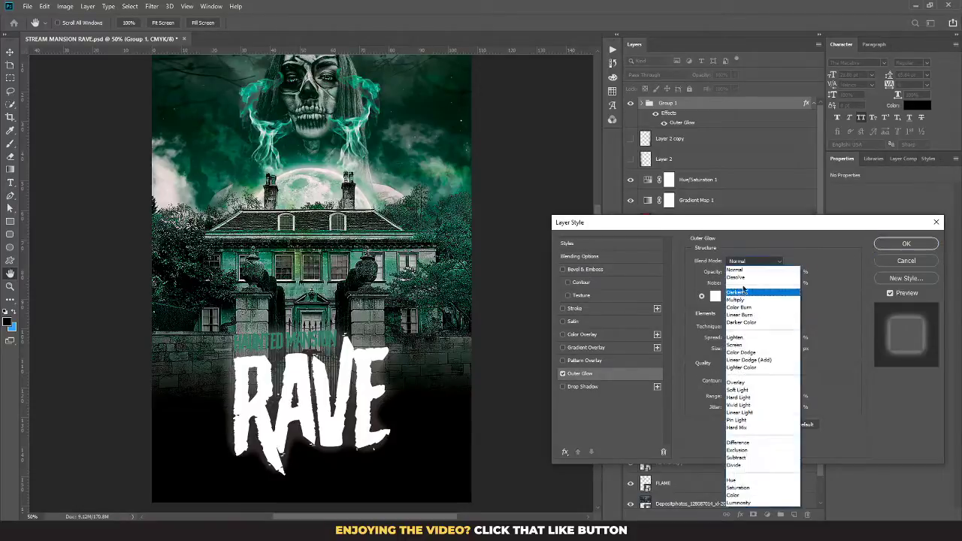
left_click(752, 272)
left_click(712, 298)
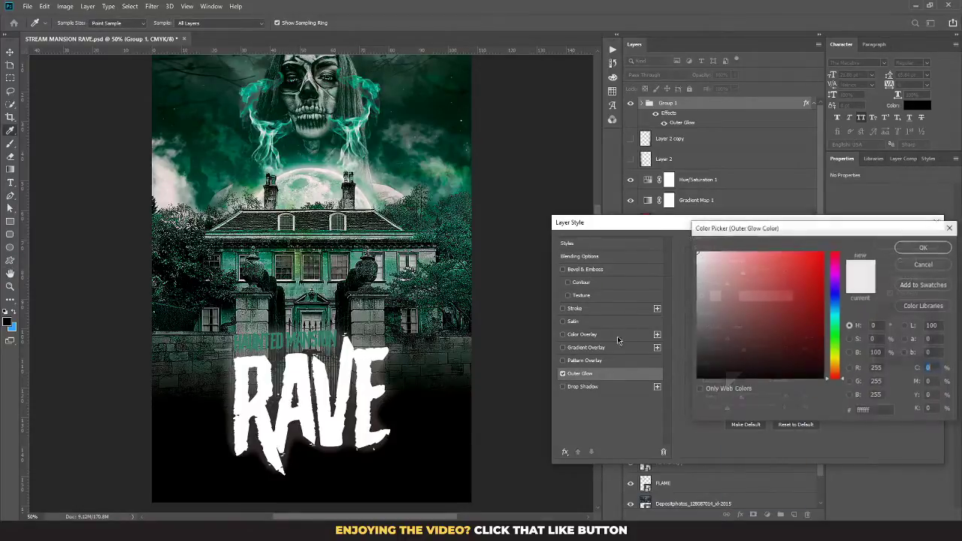
left_click_drag(791, 343, 696, 380)
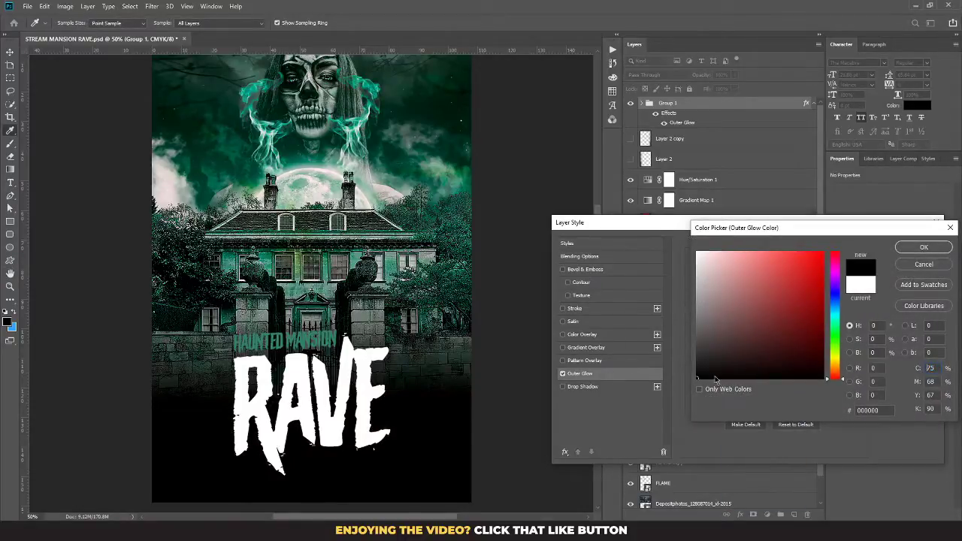
left_click(911, 247)
left_click_drag(742, 271, 789, 269)
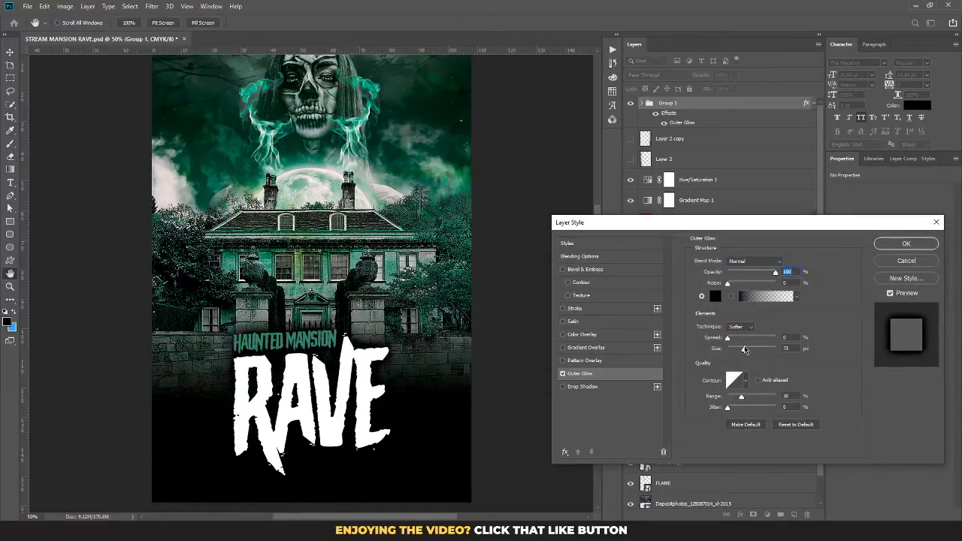
left_click_drag(744, 349, 745, 348)
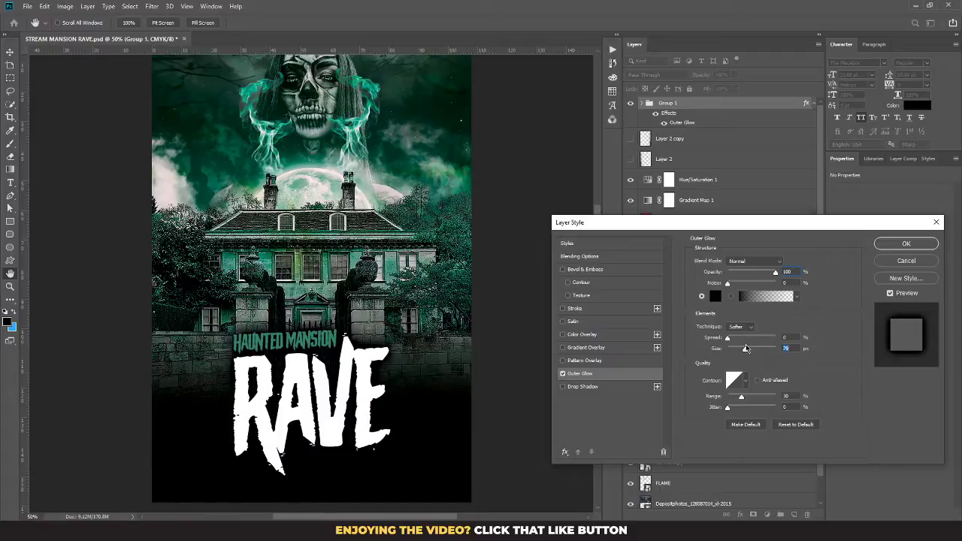
left_click(905, 245)
Move the mansion, CLOUD, moon, FLAME copy and FLAME layers together straight up by about 8 mm
left_click(704, 292)
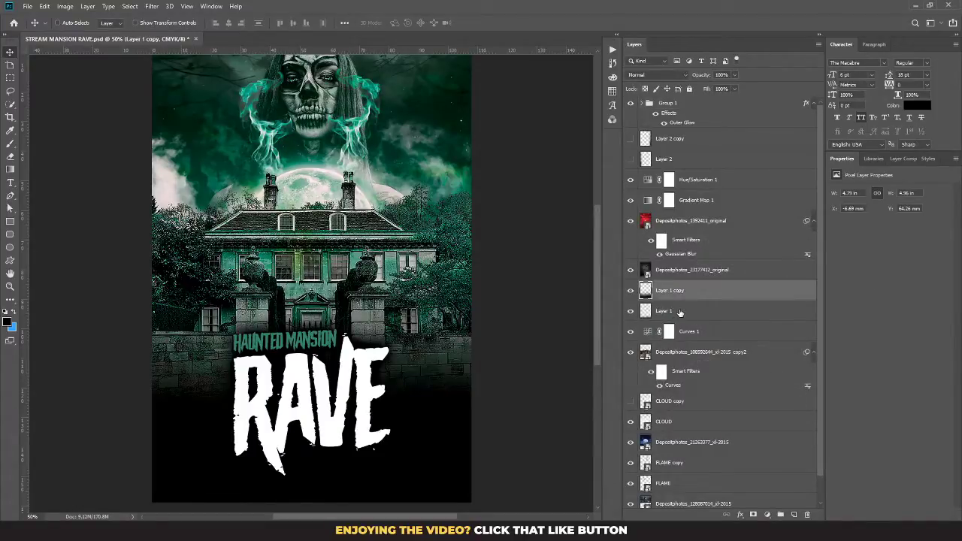
left_click(705, 310, "shift")
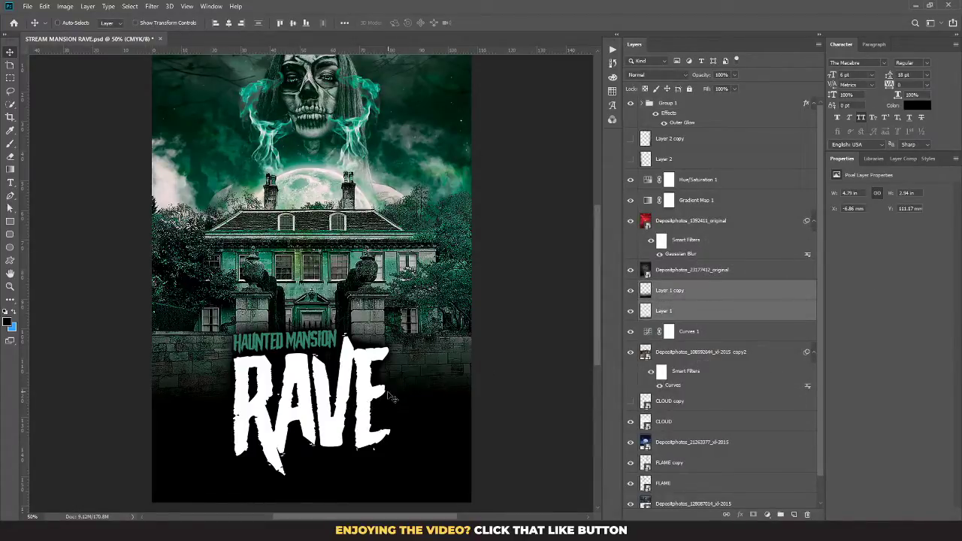
left_click(704, 355)
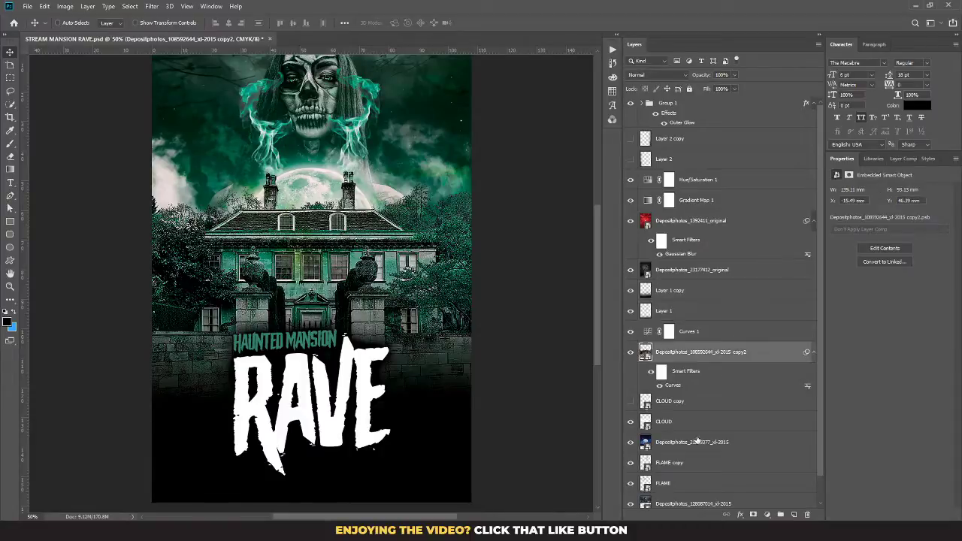
left_click(680, 422, "ctrl")
left_click(680, 462, "ctrl")
left_click(668, 483, "ctrl")
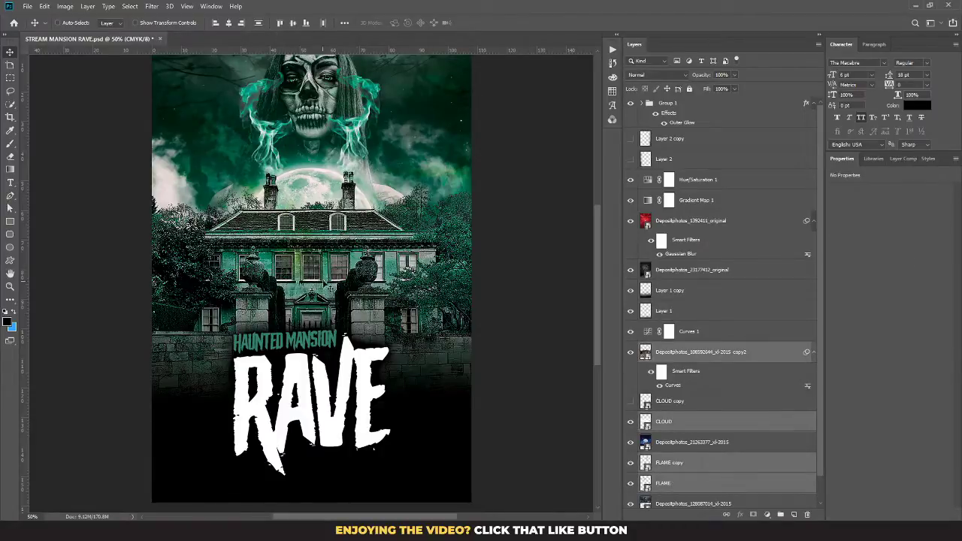
left_click(685, 446, "ctrl")
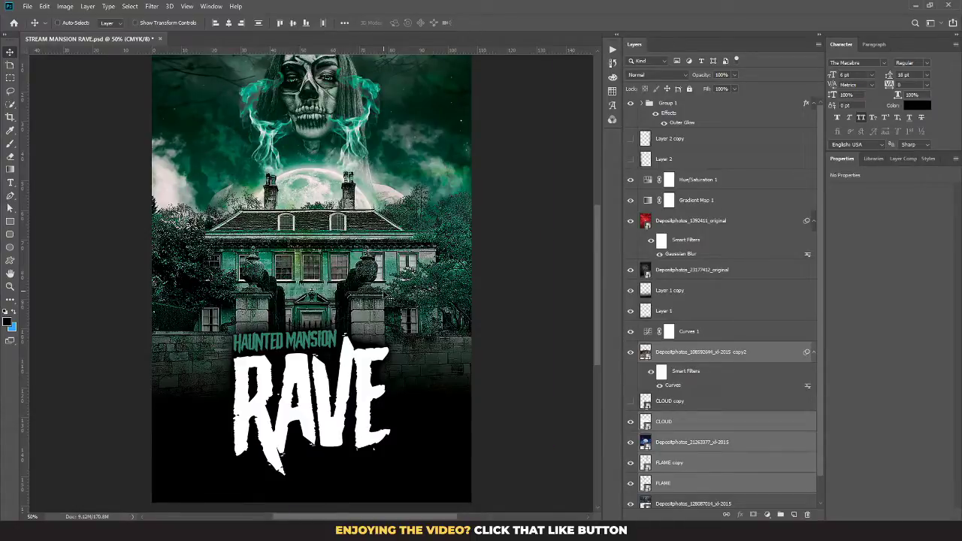
left_click_drag(388, 296, 392, 270)
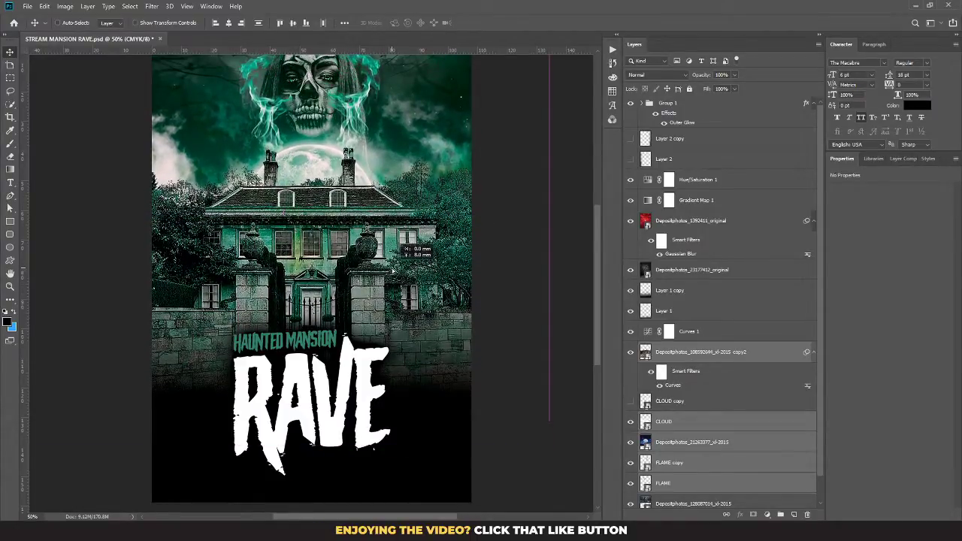
Move the Layer 1 copy shadow up to a Y position of about 53.6 mm, over the mansion's wall
left_click(687, 314)
left_click(676, 290)
left_click_drag(424, 429, 423, 391)
Make the hidden side shadows Layer 2 copy and Layer 2 visible
left_click(630, 138)
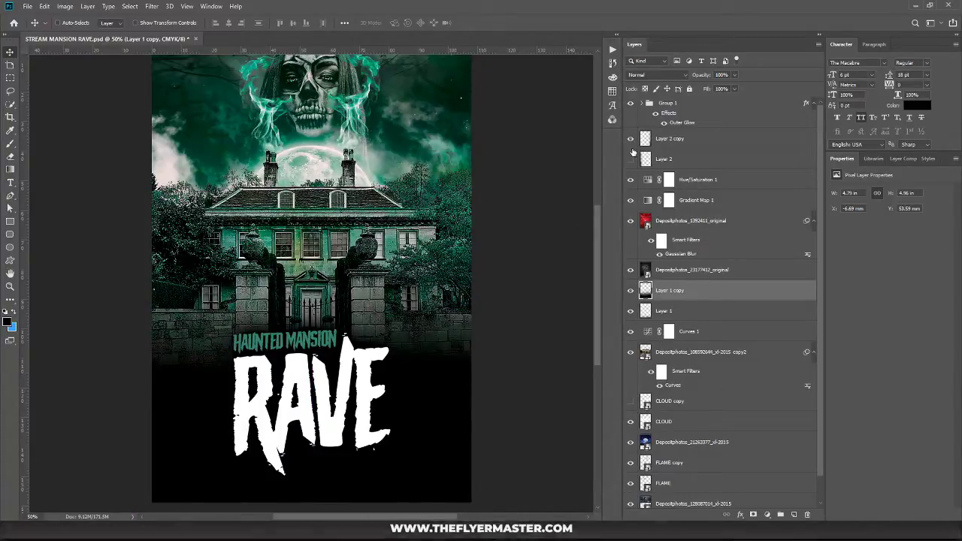
left_click(630, 159)
left_click(668, 158)
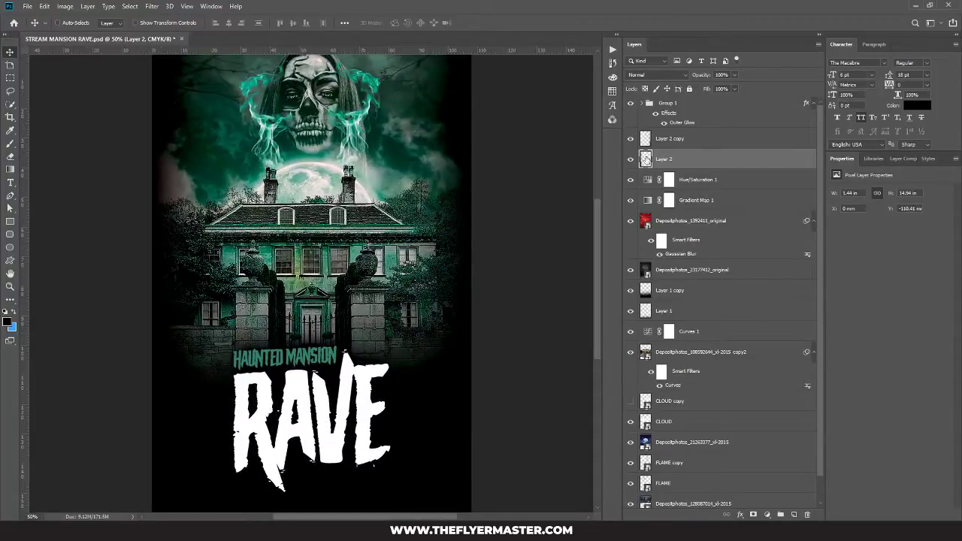
Widen the Layer 2 copy shadow to about 237.64% and shift it outward over the flyer's right edge
left_click(676, 139)
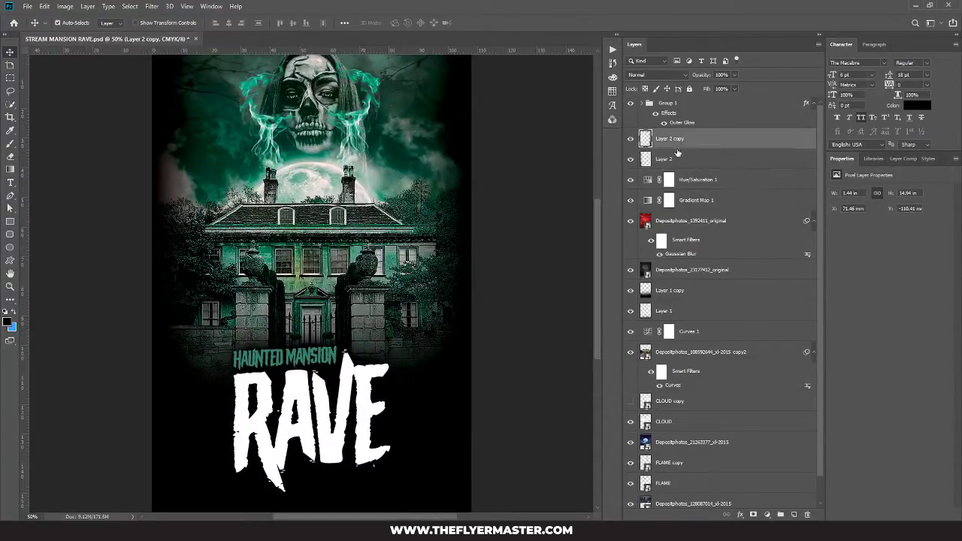
key("ctrl+t")
left_click_drag(363, 284, 211, 307)
mouse_move(449, 181)
left_mouse_down()
mouse_move(498, 180)
mouse_move(482, 185)
left_mouse_up()
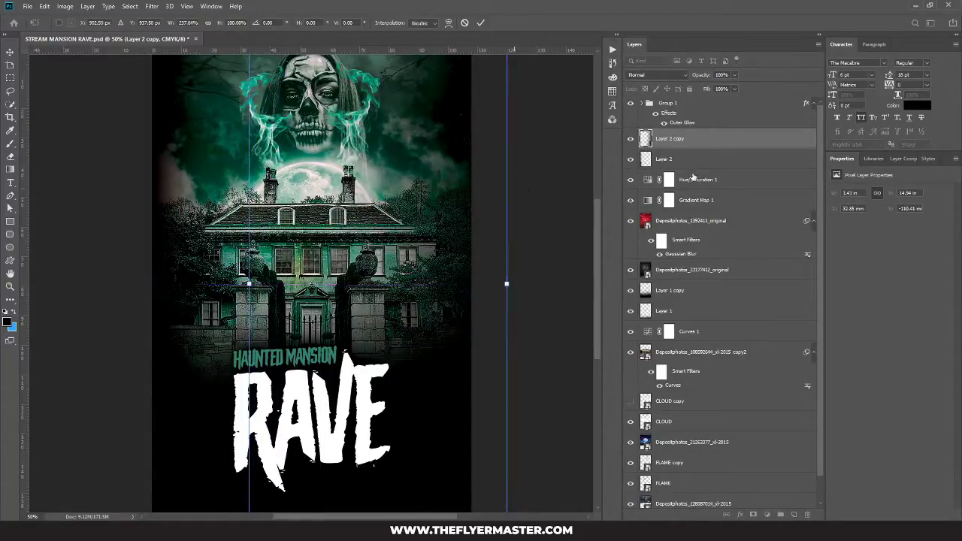
key("Return")
Delete Layer 2 and replace it with a duplicate of the widened Layer 2 copy placed along the flyer's left edge
left_click(677, 164)
key("Delete")
left_click(700, 138)
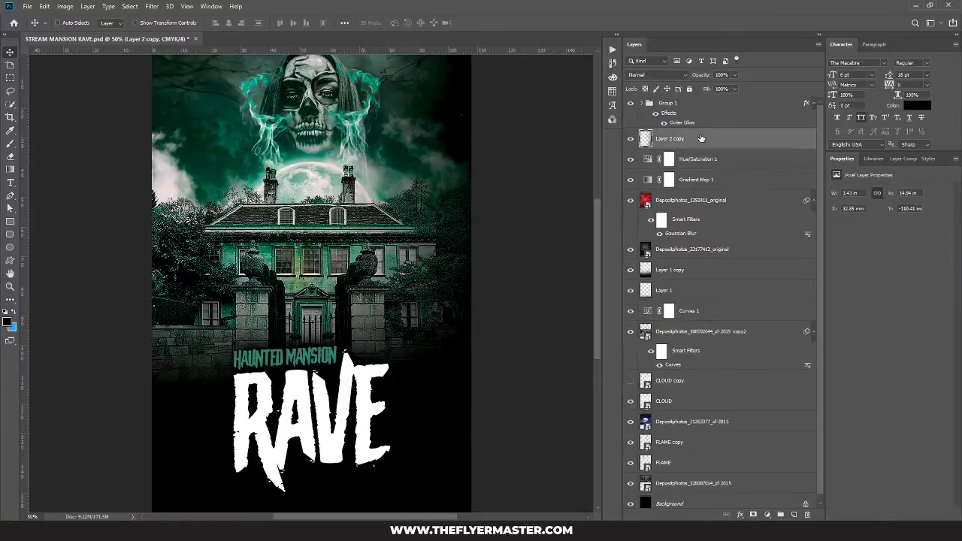
key("ctrl+j")
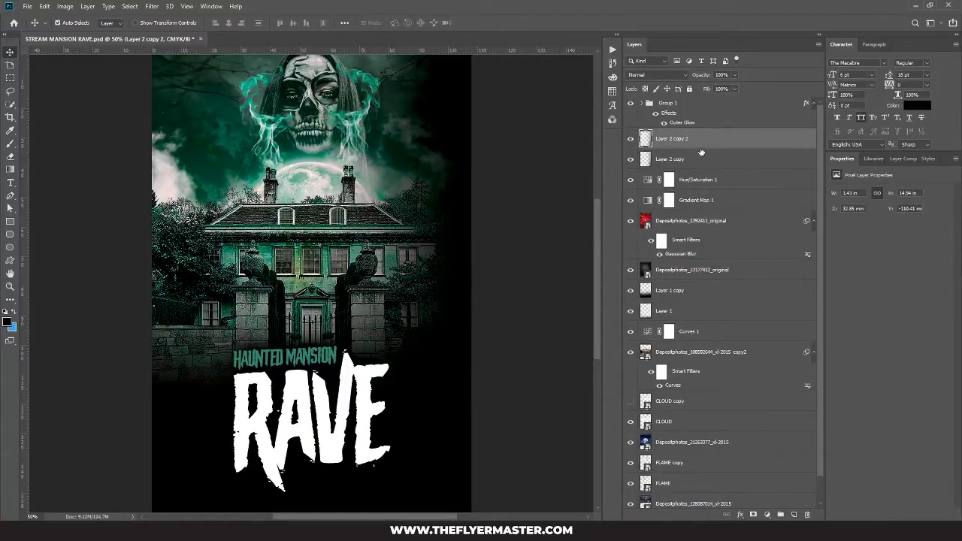
left_click_drag(428, 197, 129, 221)
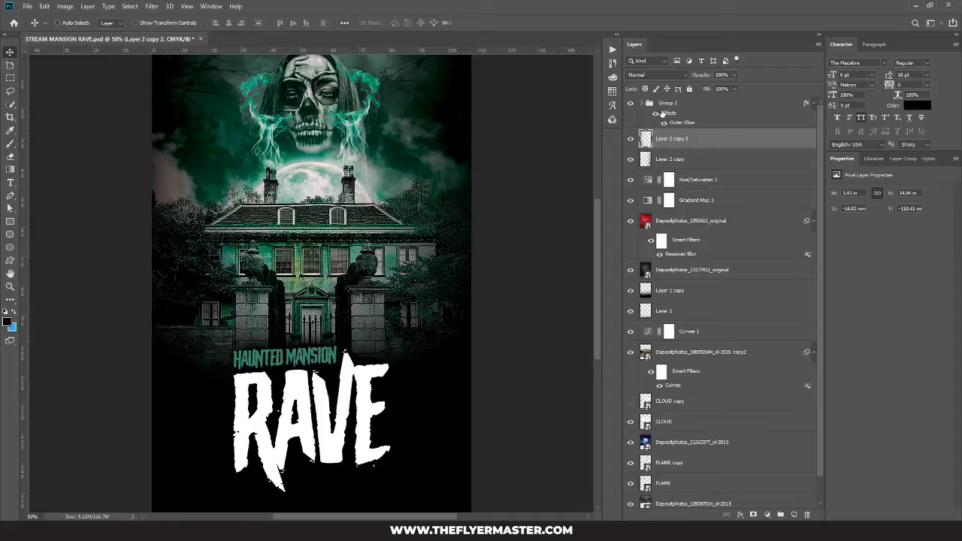
Scale the skull-faced woman photo to 24.35% and move it up slightly to about X 612 px, Y 316 px
scroll(821, 260, "down", 1)
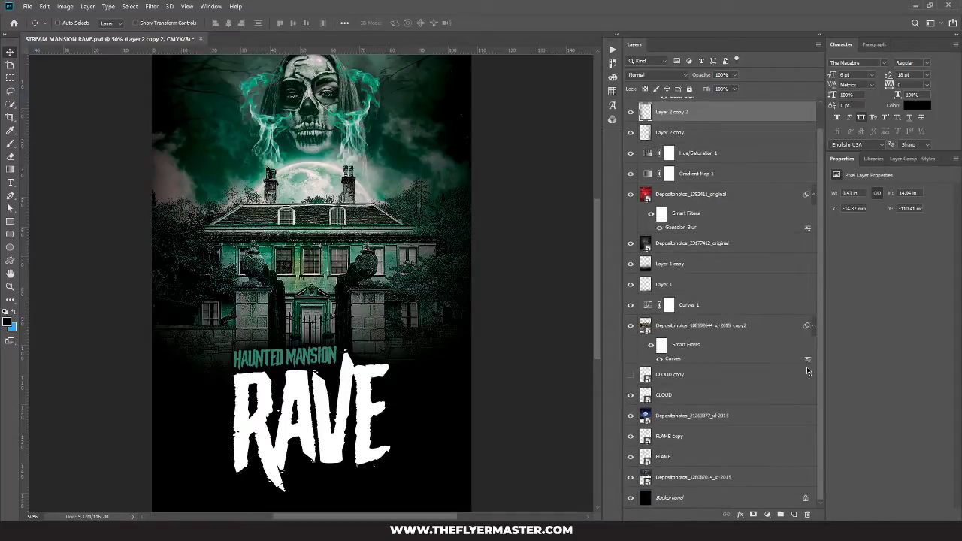
left_click(680, 481)
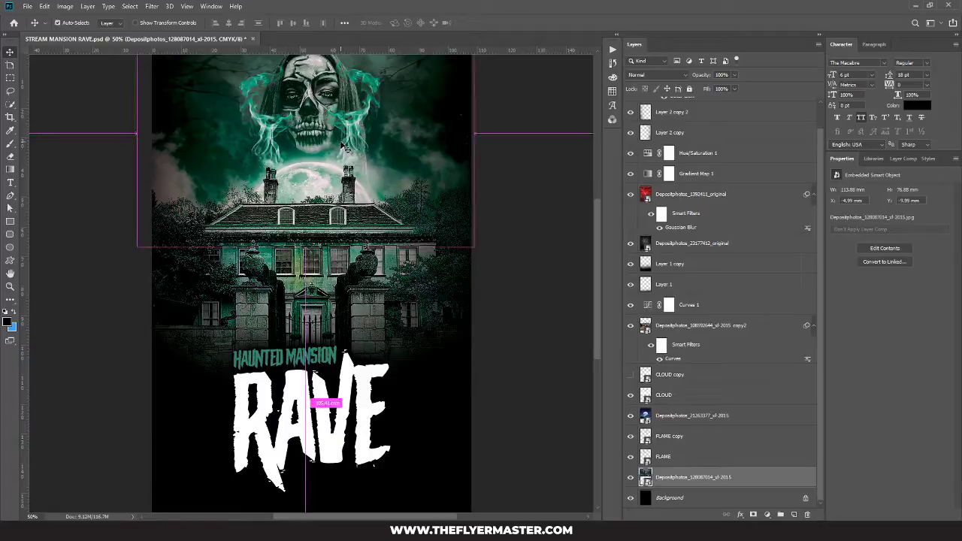
key("ctrl+t")
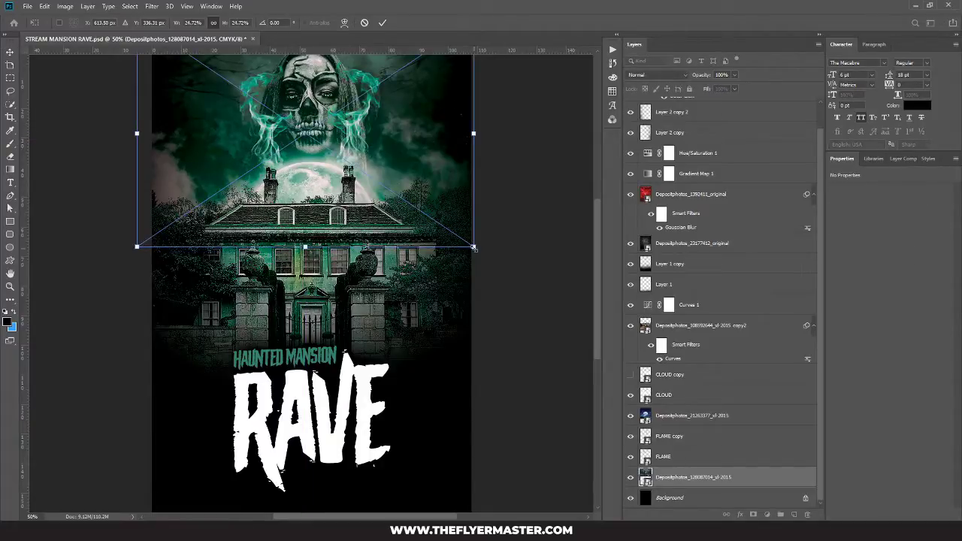
left_click_drag(473, 246, 471, 240)
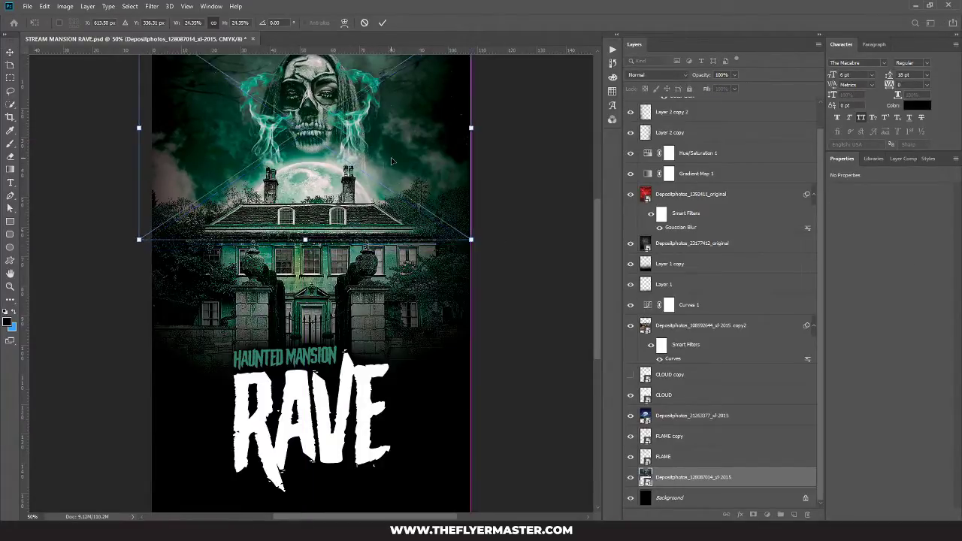
mouse_move(390, 161)
left_mouse_down()
mouse_move(389, 180)
mouse_move(392, 159)
left_mouse_up()
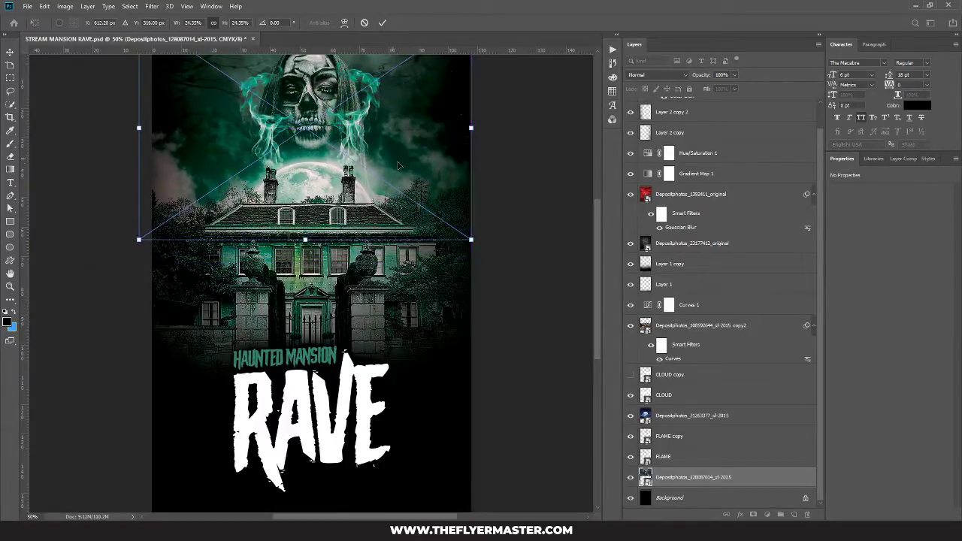
key("Return")
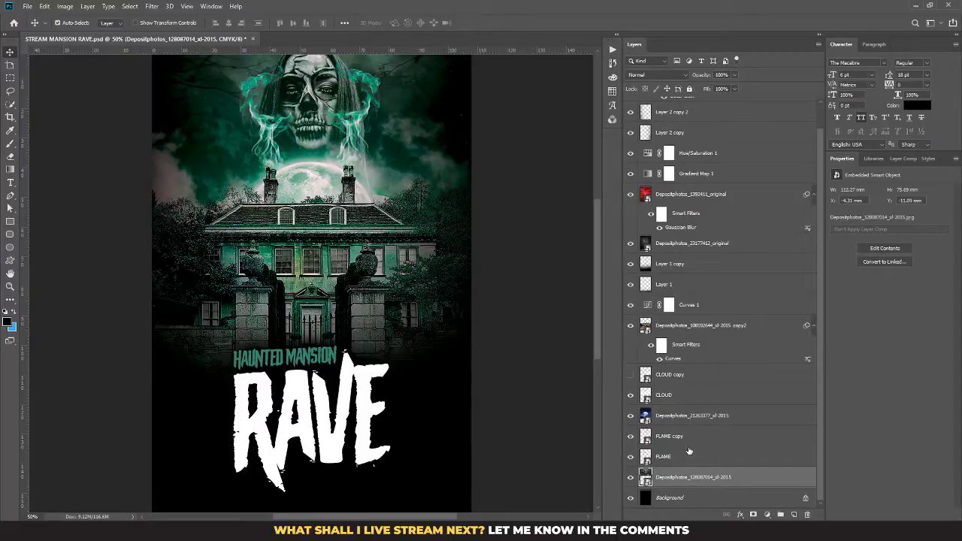
Enlarge the skull-faced woman photo to about 28.14% around its center
key("ctrl+t")
left_click_drag(471, 239, 495, 259)
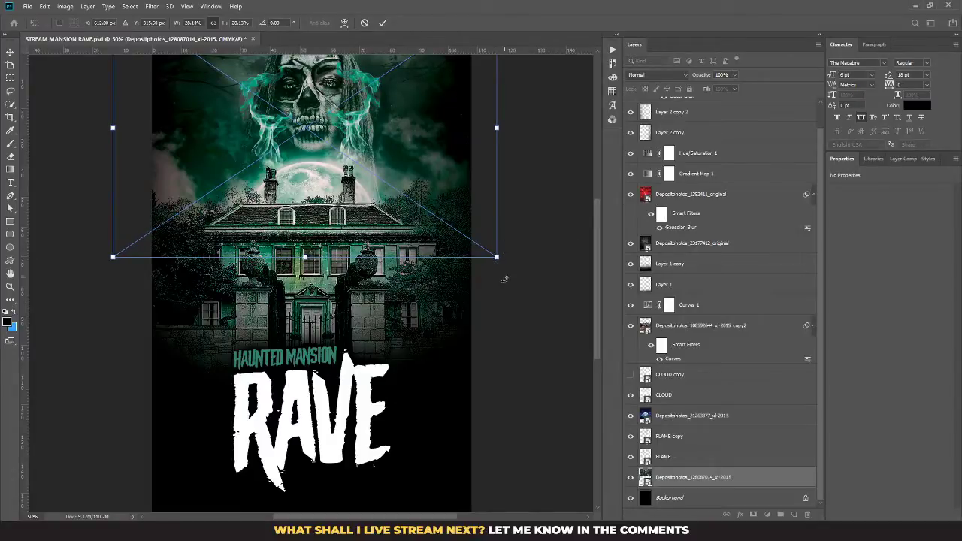
key("Return")
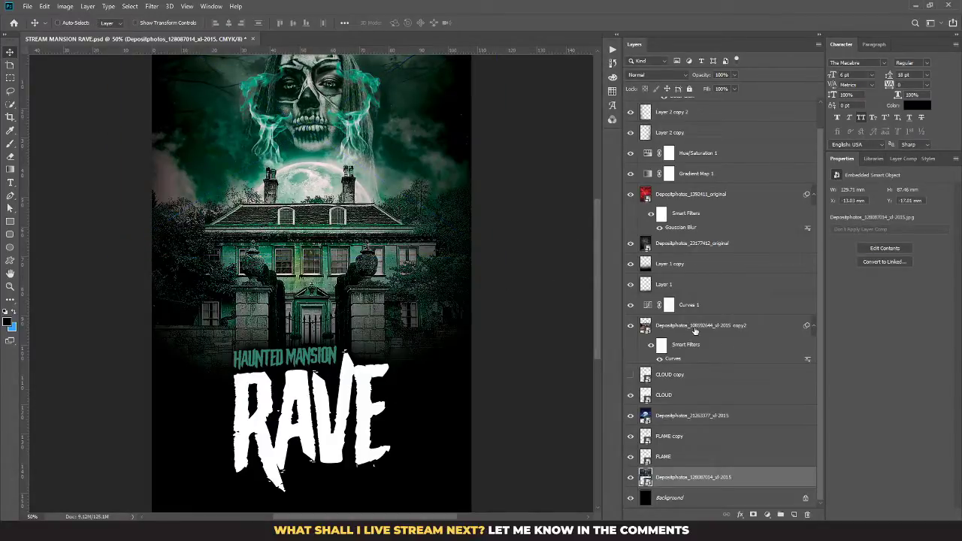
Scale the mansion and both flame layers together to about 93.48% around their shared center
left_click(695, 332)
left_click(696, 443)
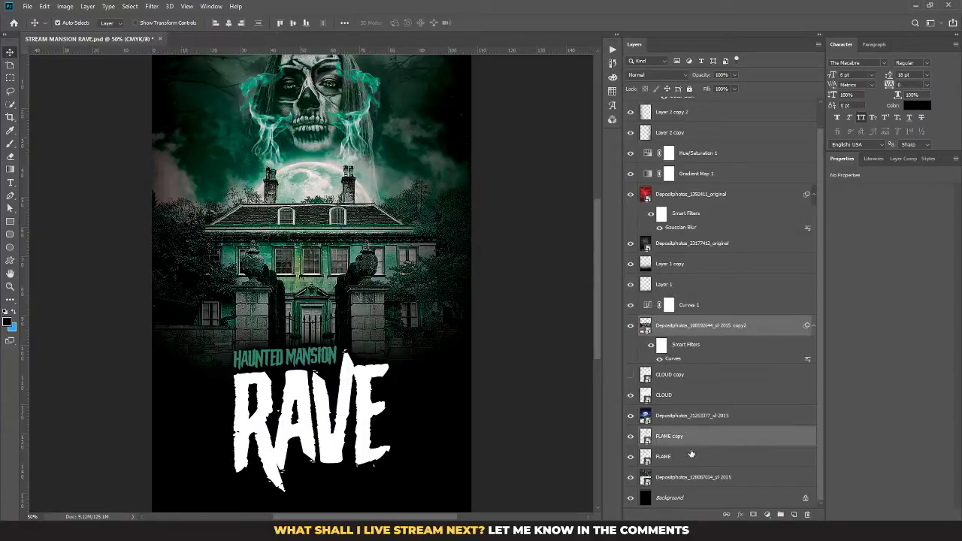
left_click(695, 456, "shift")
key("ctrl+t")
left_click(498, 204)
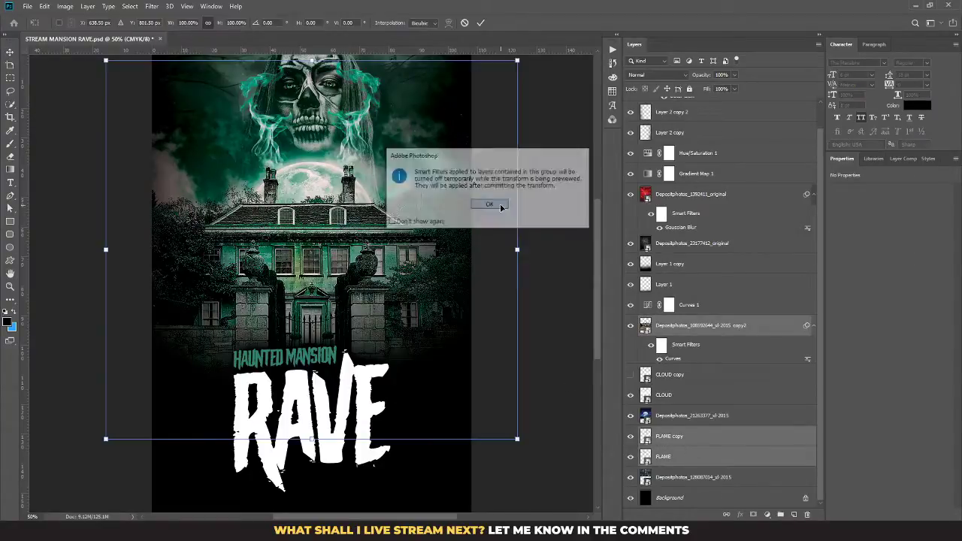
left_click_drag(518, 60, 503, 72)
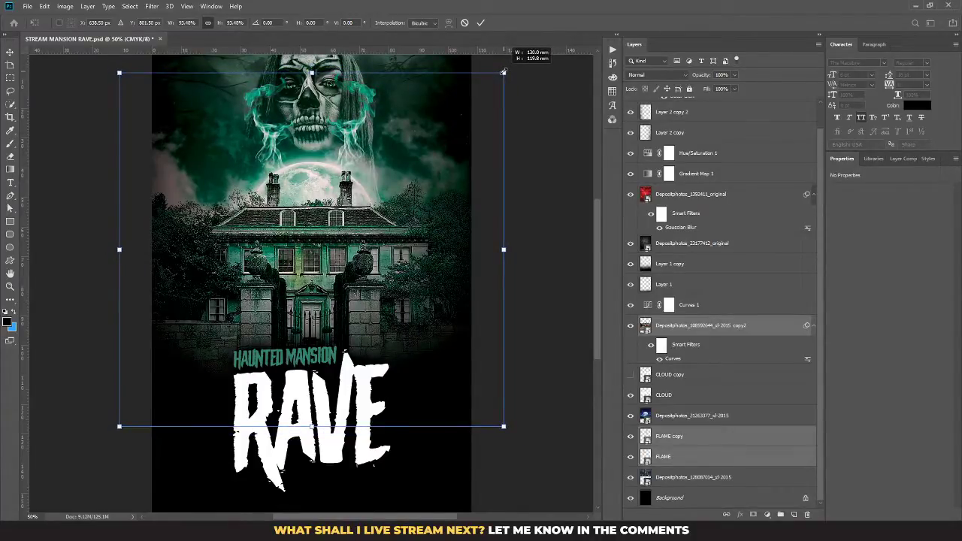
left_click_drag(503, 72, 503, 72)
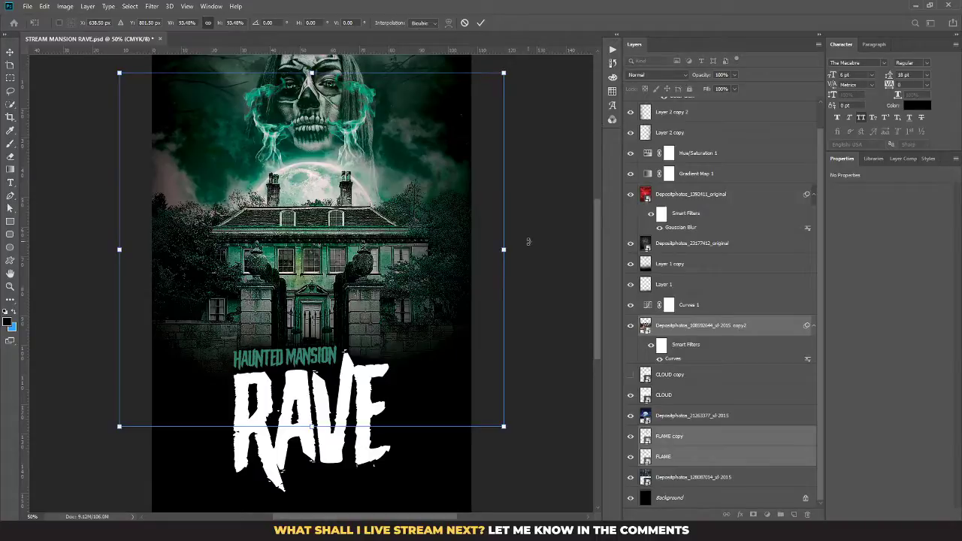
Move the scaled mansion and flames straight up to about Y 739.5 px
key("Up")
key("Up")
key("Up")
key("Up")
key("Up")
key("Up")
key("Up")
key("Up")
key("Up")
key("Up")
key("Up")
key("Up")
key("Up")
key("Up")
key("Up")
key("Up")
key("Up")
key("Up")
key("Up")
key("Up")
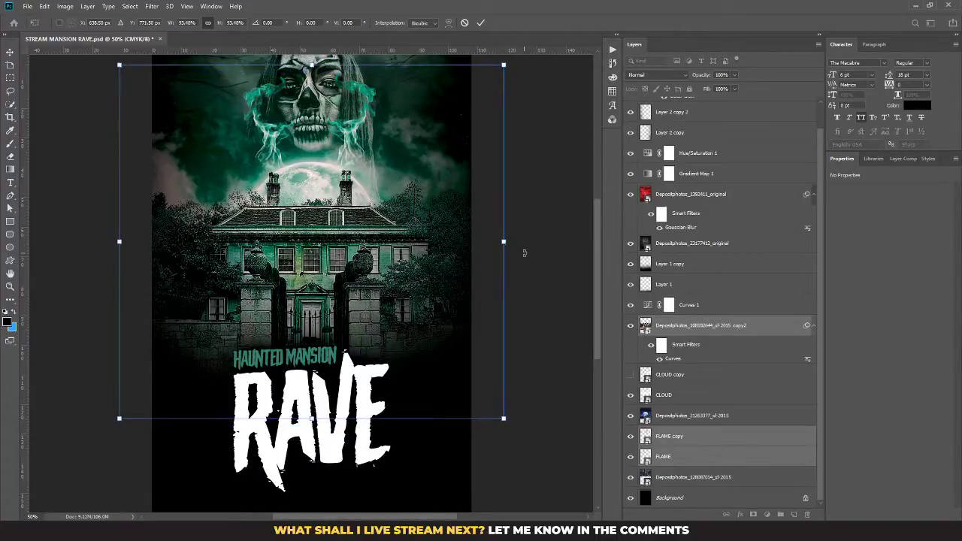
key("Up")
key("Up")
key("Up")
key("Up")
key("Up")
key("Up")
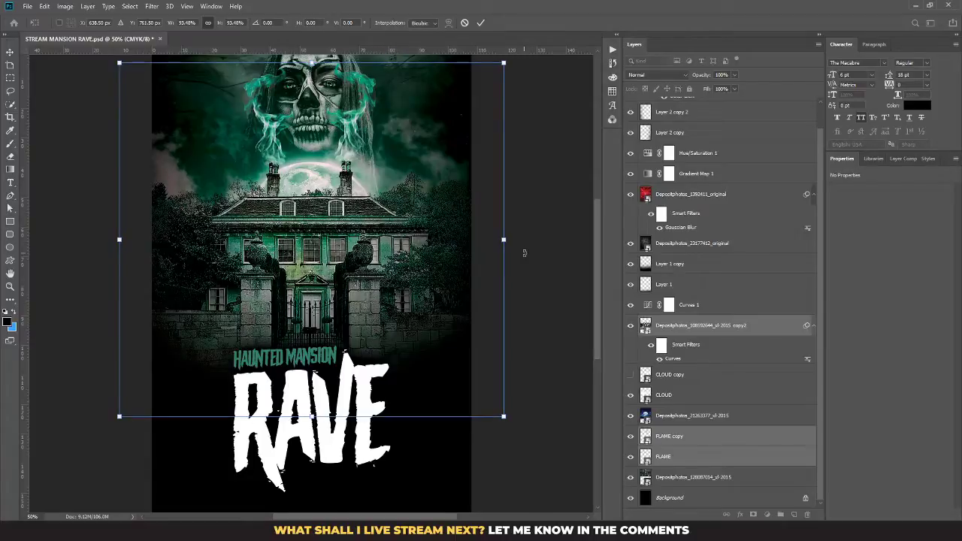
key("Up")
key("Up")
key("Up")
key("Up")
key("Up")
key("Up")
key("Up")
key("Up")
key("Up")
key("Up")
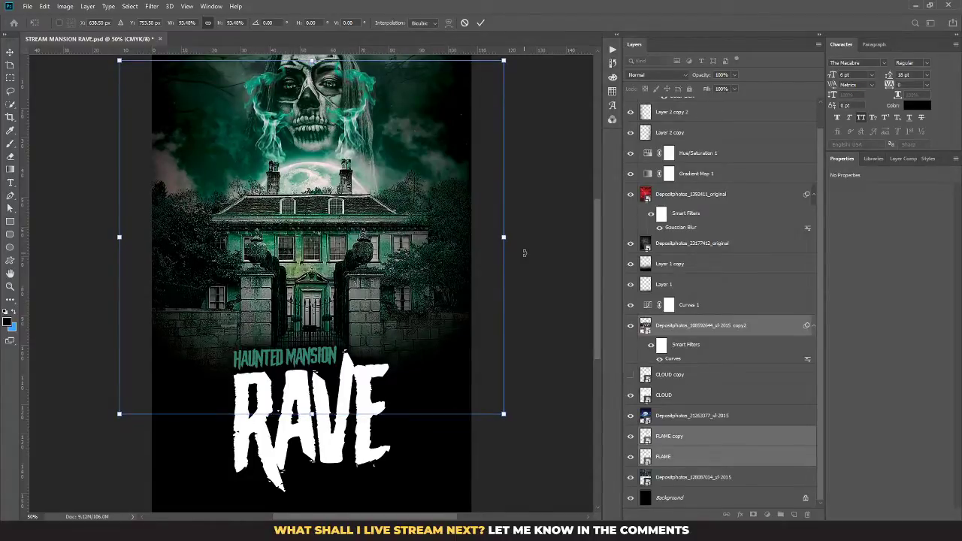
key("Up")
key("Up")
key("Up")
key("Up")
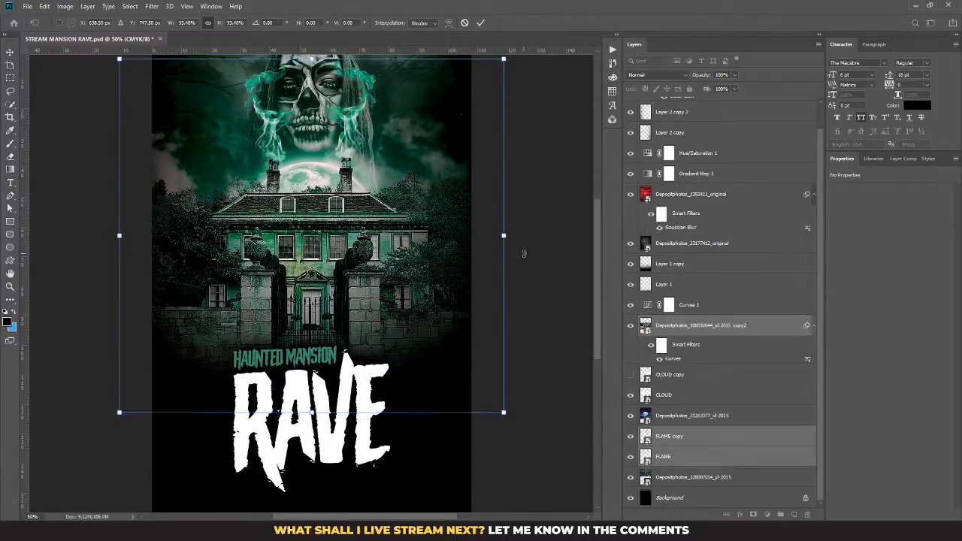
key("Up")
key("Up")
key("Up")
key("Up")
key("Up")
key("Up")
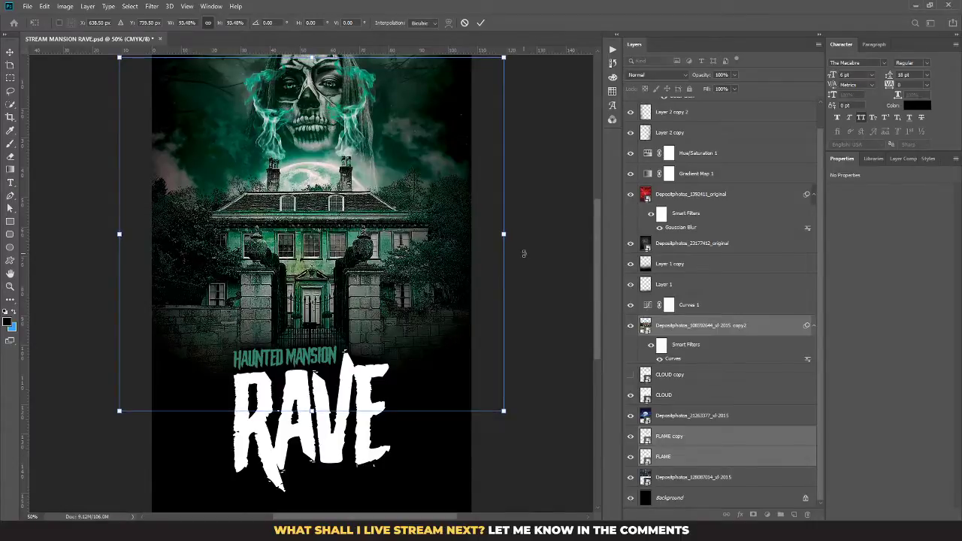
key("Return")
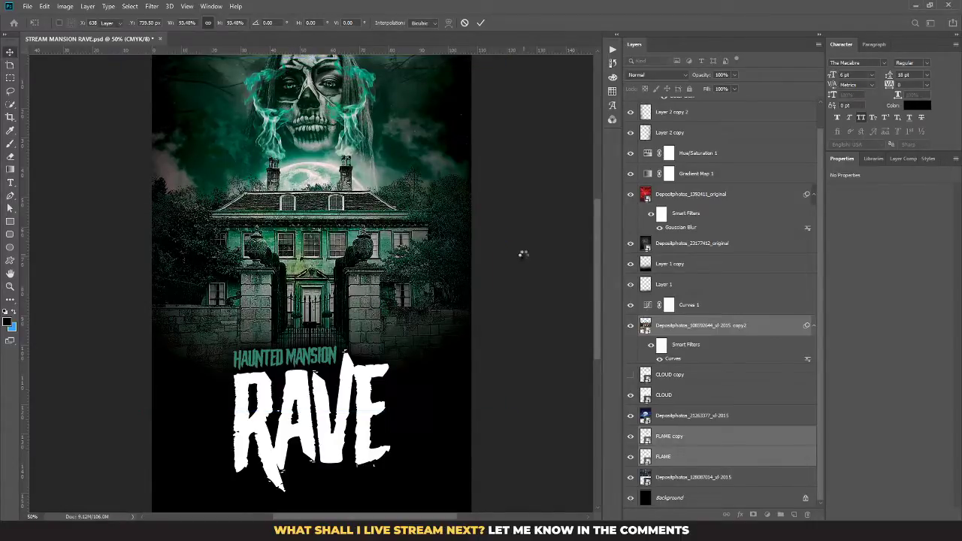
Scale the skull-faced woman photo down to about 25.34% around its center
left_click(703, 477)
key("ctrl+t")
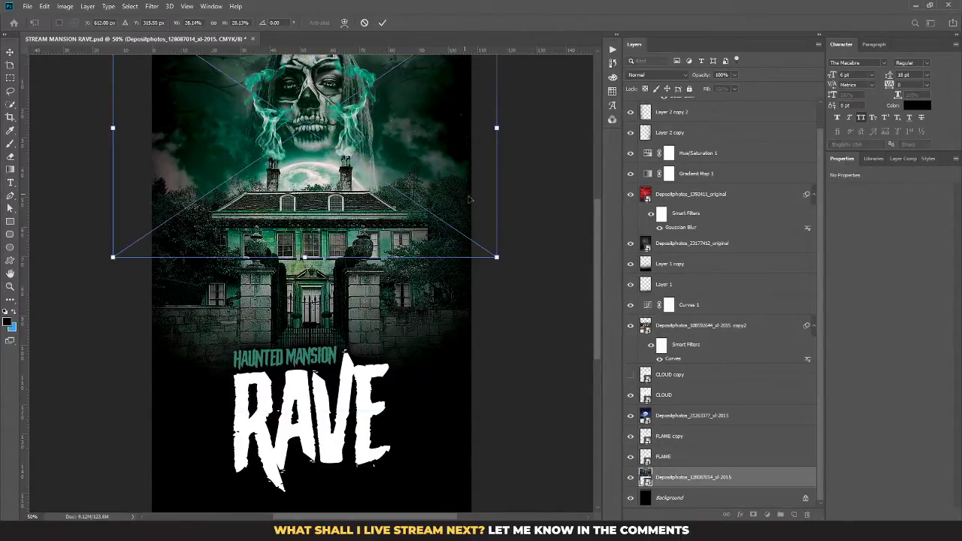
left_click_drag(499, 259, 475, 254)
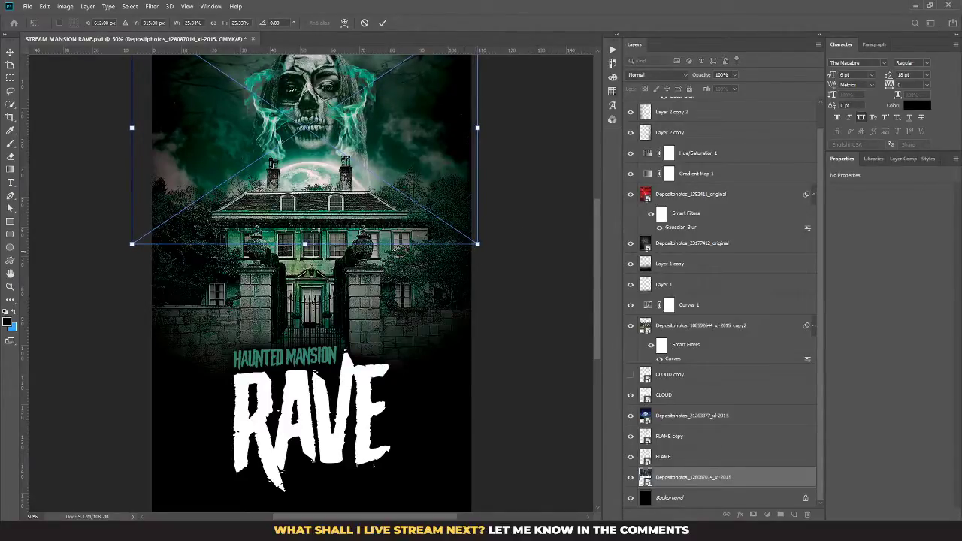
key("Return")
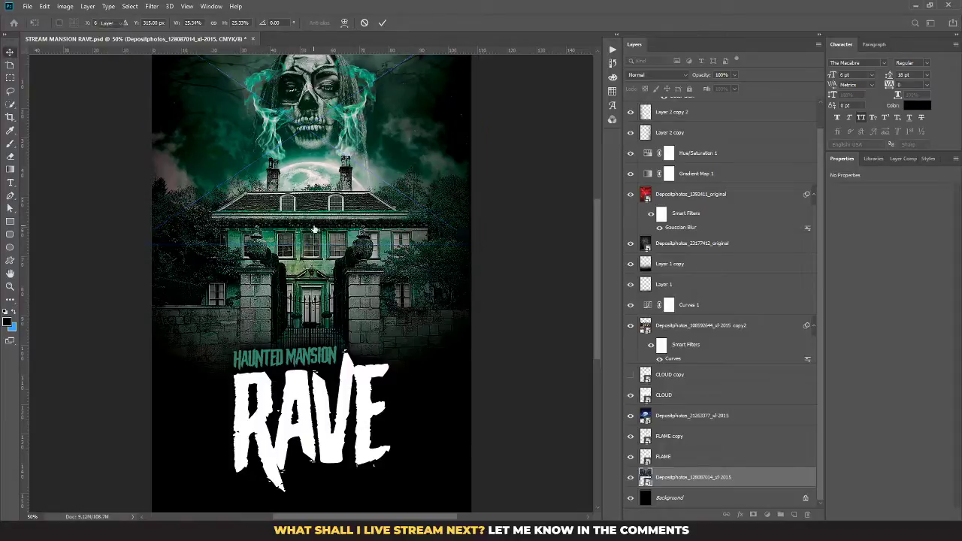
Shrink the FLAME copy beside the face to about 22.52 mm wide and 34.37 mm high
left_click(668, 437)
key("ctrl+t")
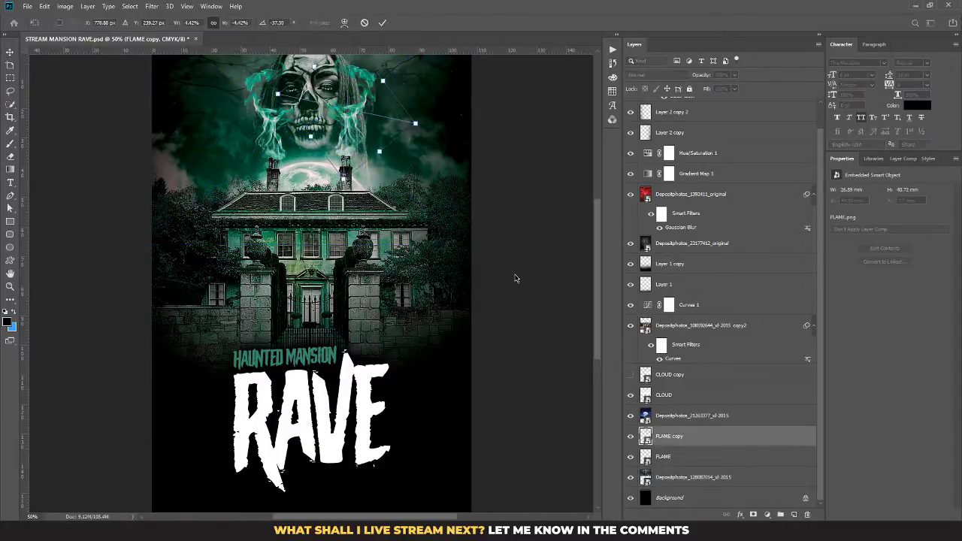
left_click_drag(413, 125, 361, 122)
left_click_drag(353, 62, 351, 58)
key("Return")
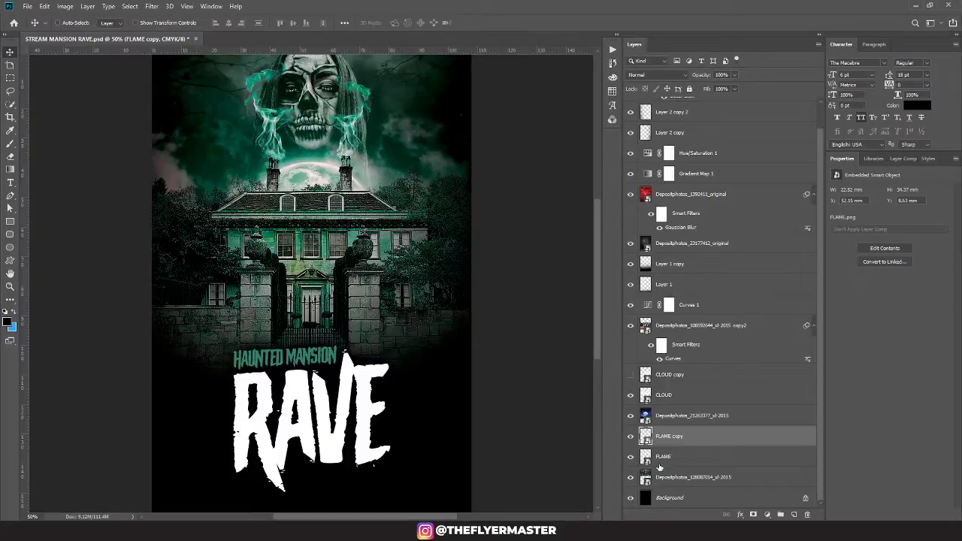
Enlarge the FLAME layer on the other side of the face to about 4.71% and nudge it upward
left_click(665, 457)
key("ctrl+t")
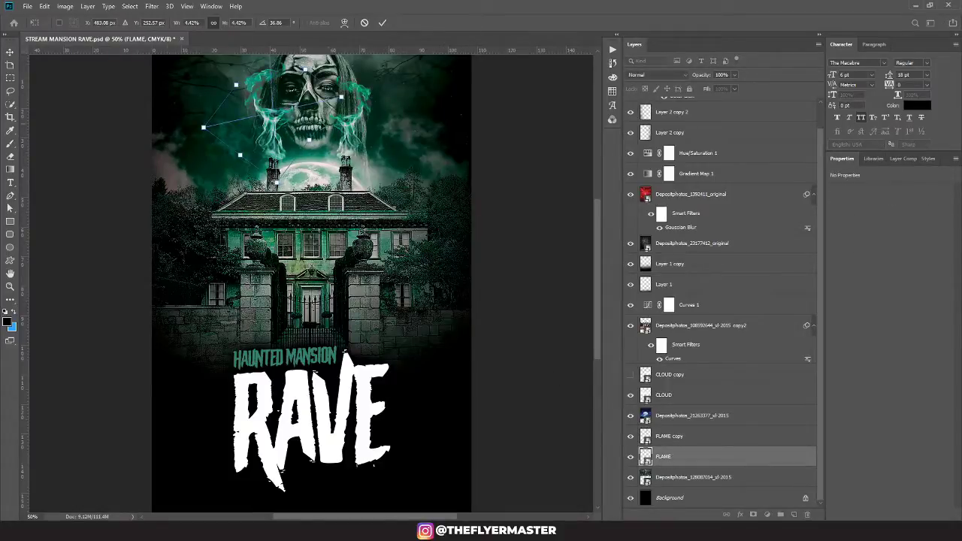
left_click_drag(342, 96, 347, 94)
key("Return")
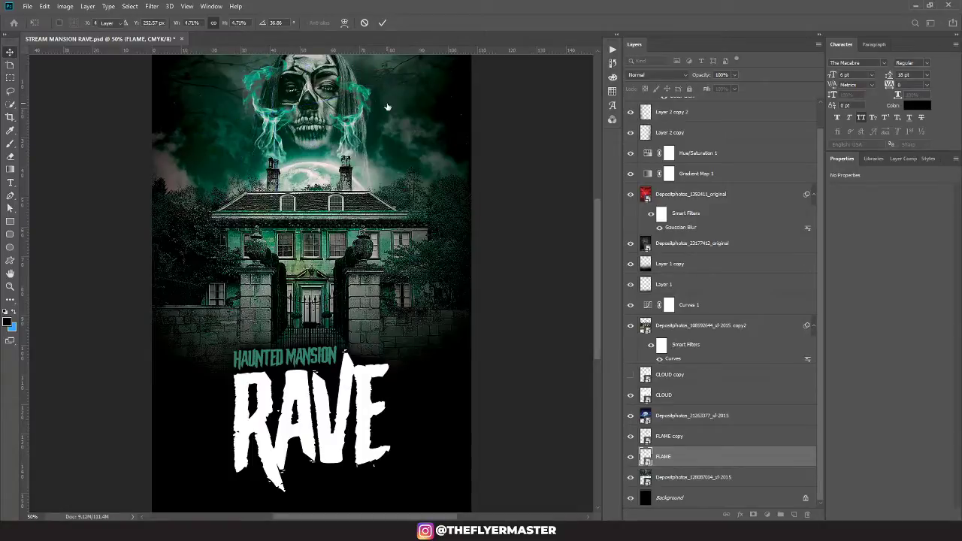
key("Up")
key("Up")
key("Up")
key("Up")
key("Up")
key("Up")
key("Up")
key("Up")
key("Up")
key("Up")
key("Up")
key("Up")
key("Up")
key("Up")
key("Up")
key("Up")
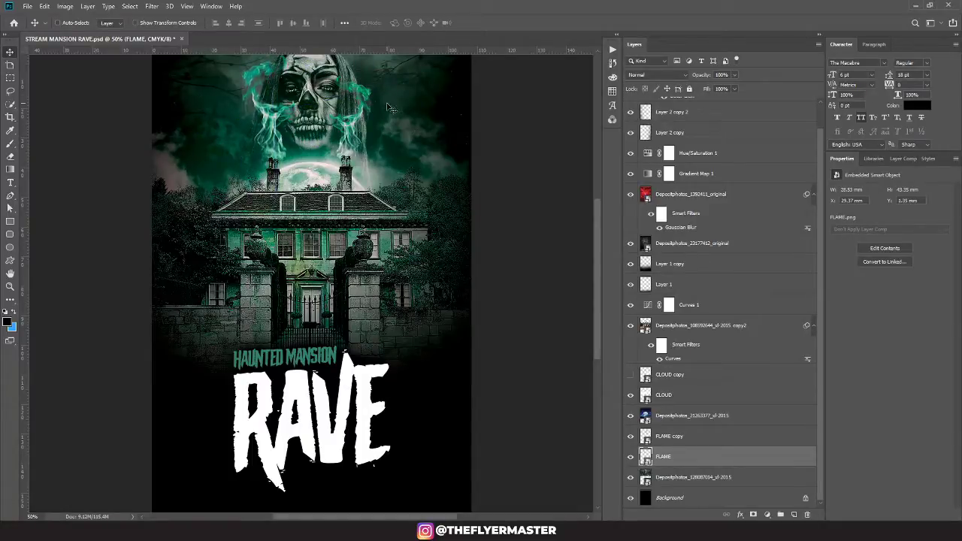
Raise the moon photo behind the mansion roof to about Y -13.54 mm
left_click(698, 416)
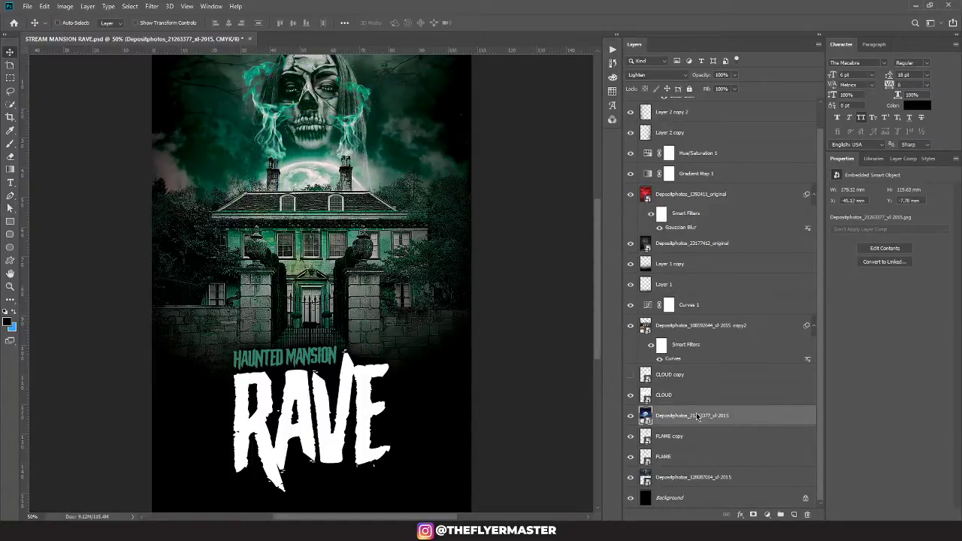
key("Up")
key("Up")
key("Up")
key("Up")
key("Up")
key("Up")
key("Up")
key("Up")
key("Up")
key("Up")
key("Up")
key("Up")
key("Up")
key("Up")
key("Up")
key("Up")
key("Up")
key("Up")
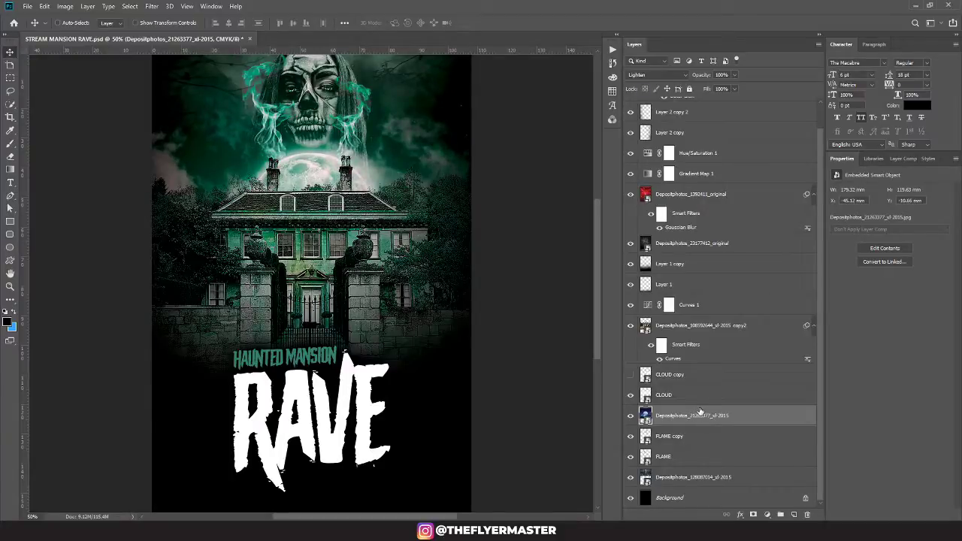
key("Up")
key("Up")
key("Up")
key("Up")
key("Up")
key("Up")
key("Up")
key("Up")
key("Up")
key("Up")
key("Up")
key("Up")
key("Up")
key("Up")
key("Up")
key("Up")
key("Up")
key("Up")
key("Up")
key("Up")
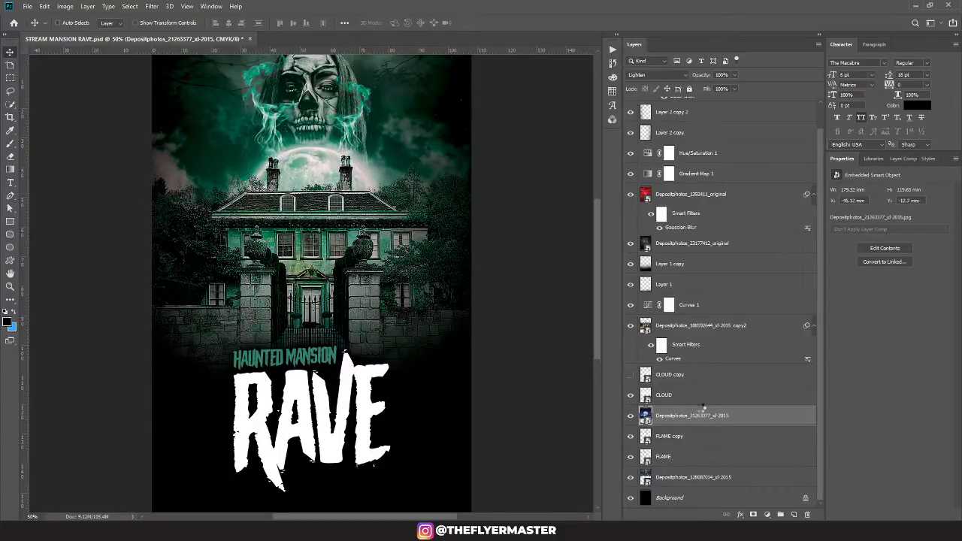
key("Up")
key("Up")
key("Up")
key("Up")
key("Up")
key("Up")
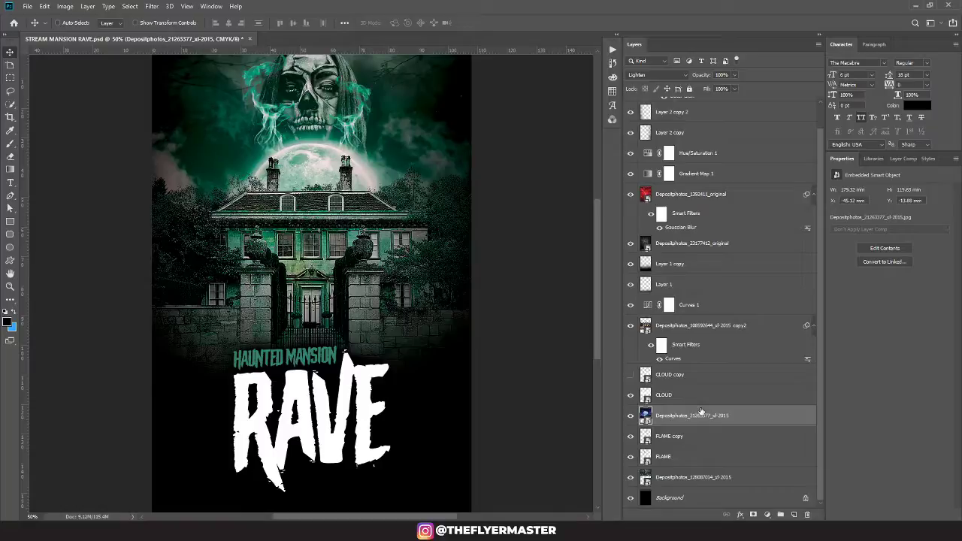
key("Down")
key("Down")
key("Down")
key("Down")
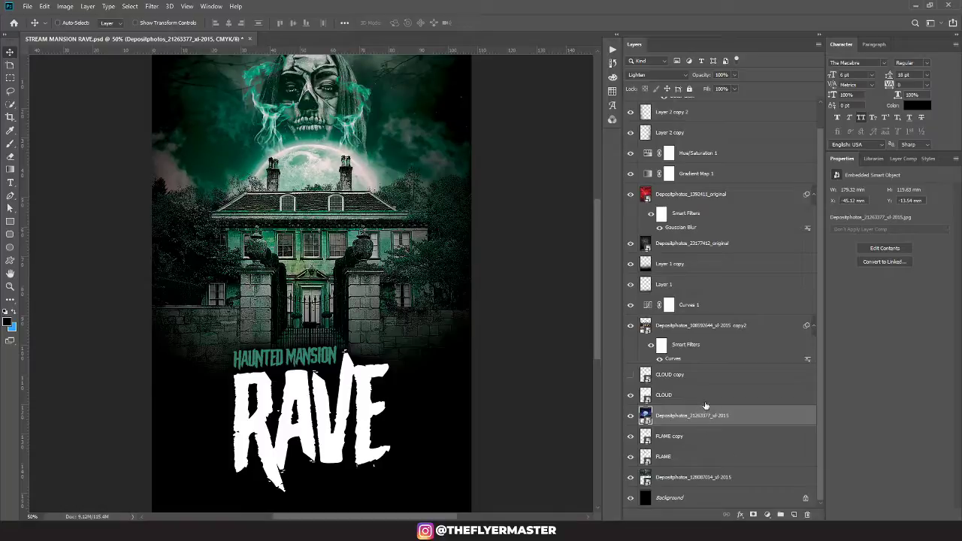
Enlarge the mansion and both flame layers together to about 110.05% around their shared center
left_click(693, 438)
left_click(689, 453, "shift")
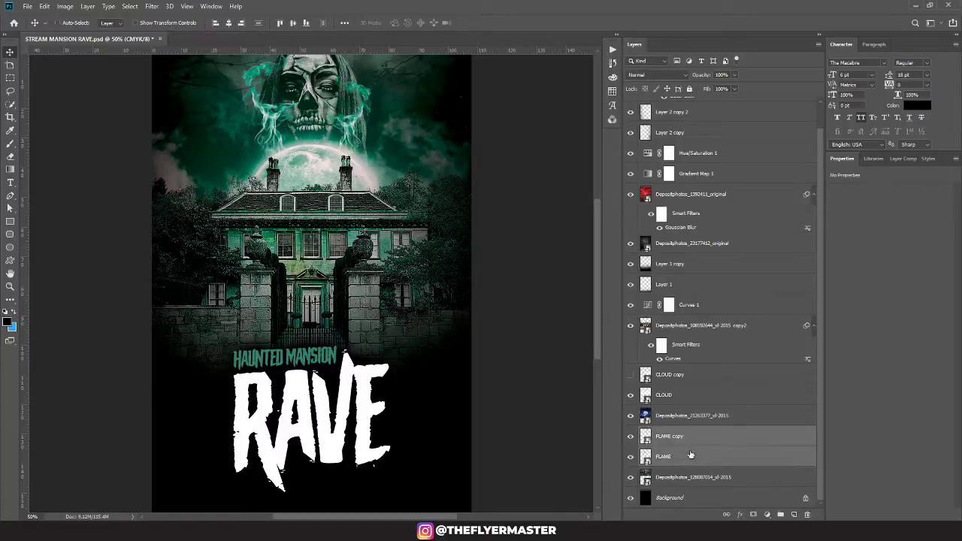
left_click(719, 332, "ctrl")
key("ctrl+t")
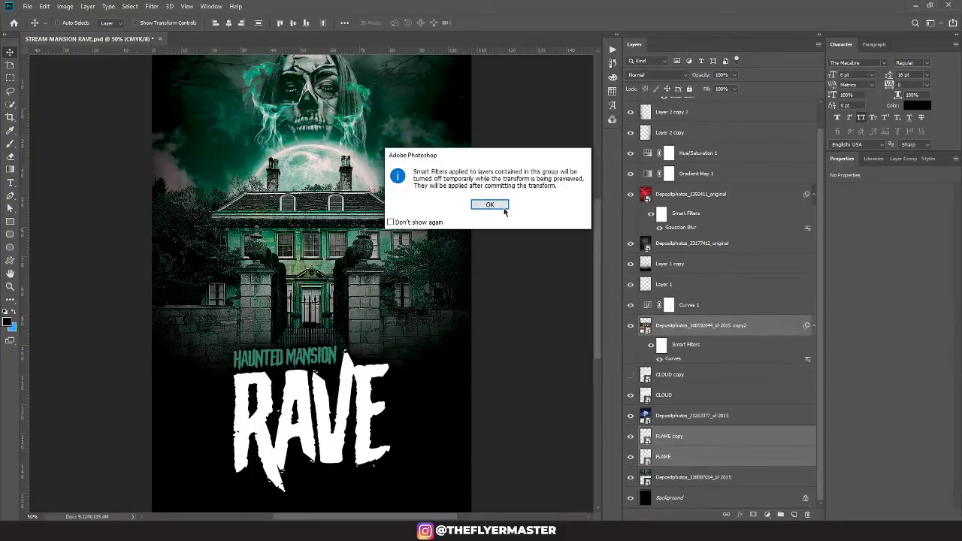
left_click(489, 205)
left_click_drag(503, 411, 509, 415)
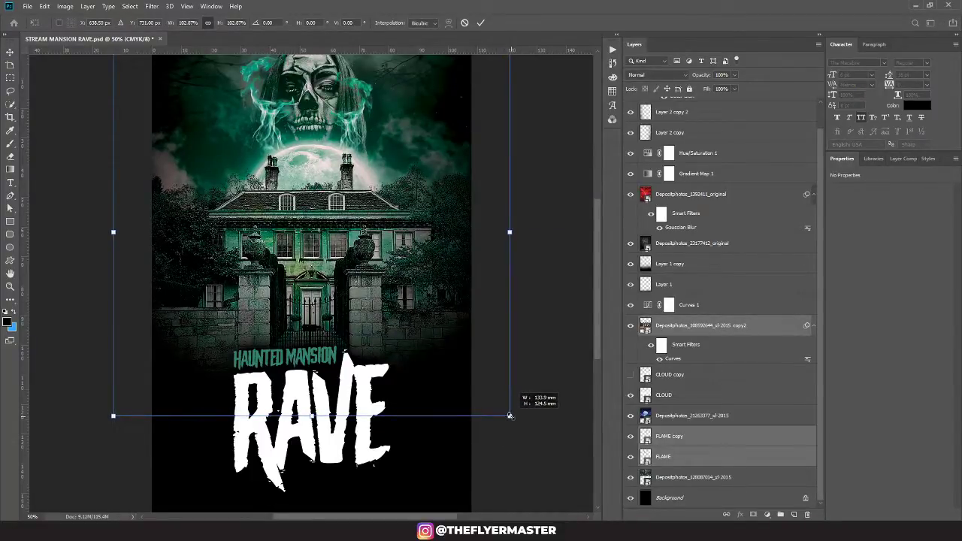
left_click_drag(510, 416, 525, 427)
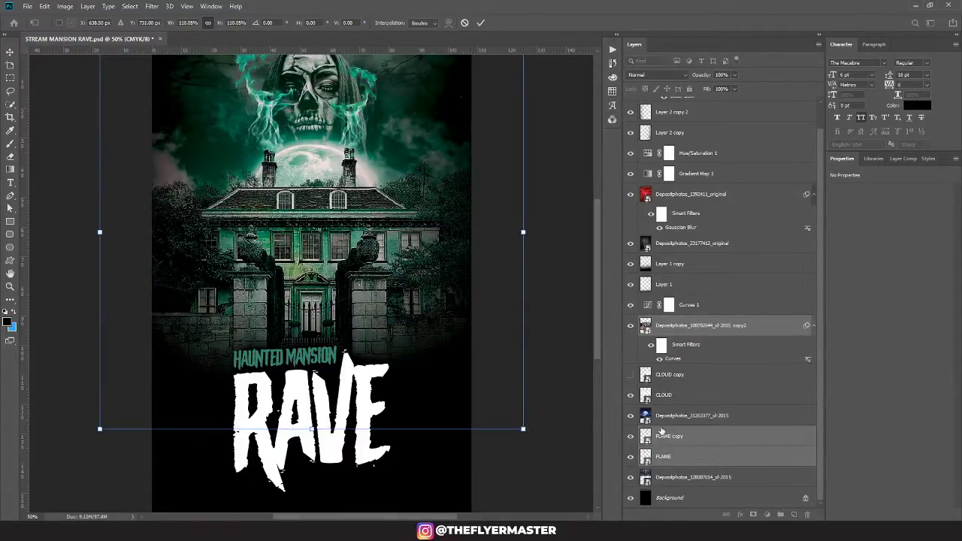
key("Return")
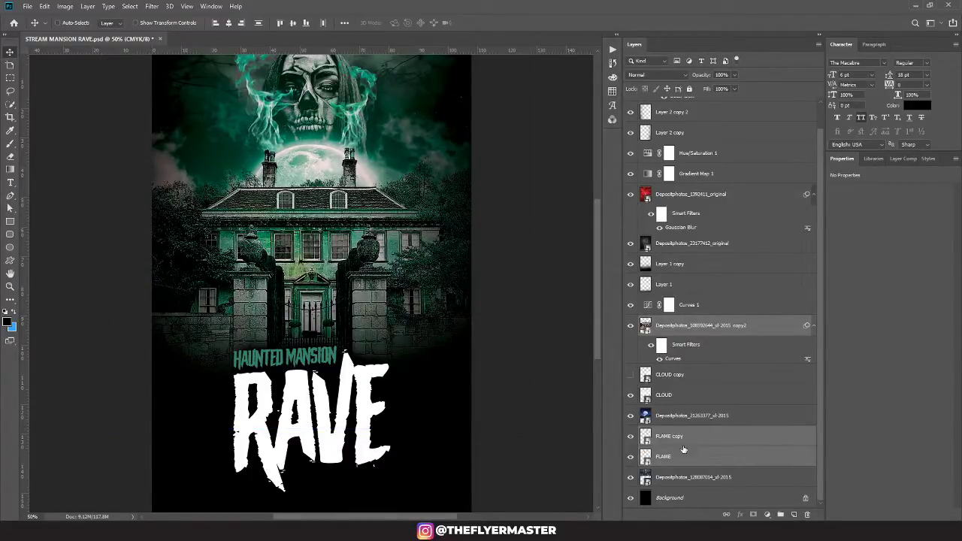
Shrink the CLOUD layer to about 20.2%, rotate it to about -175.71°, and place it behind the mansion's left trees
left_click(673, 401)
left_click_drag(427, 234, 449, 221)
key("ctrl+t")
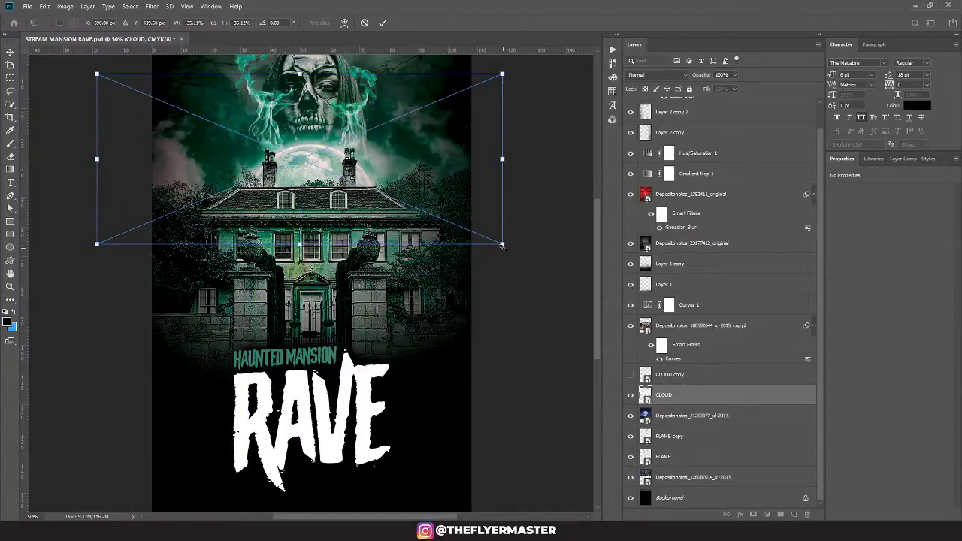
left_click_drag(503, 246, 331, 171)
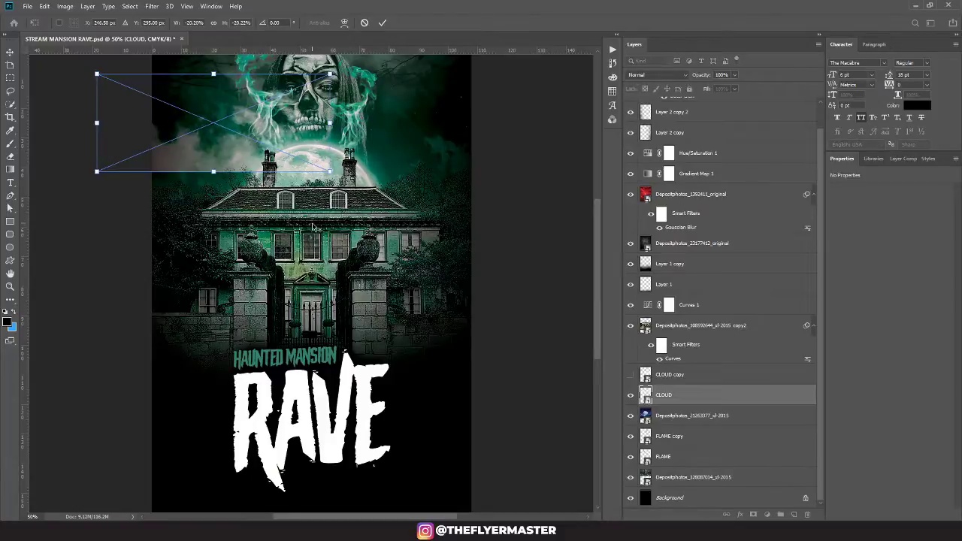
left_click_drag(367, 140, 368, 155)
key("Return")
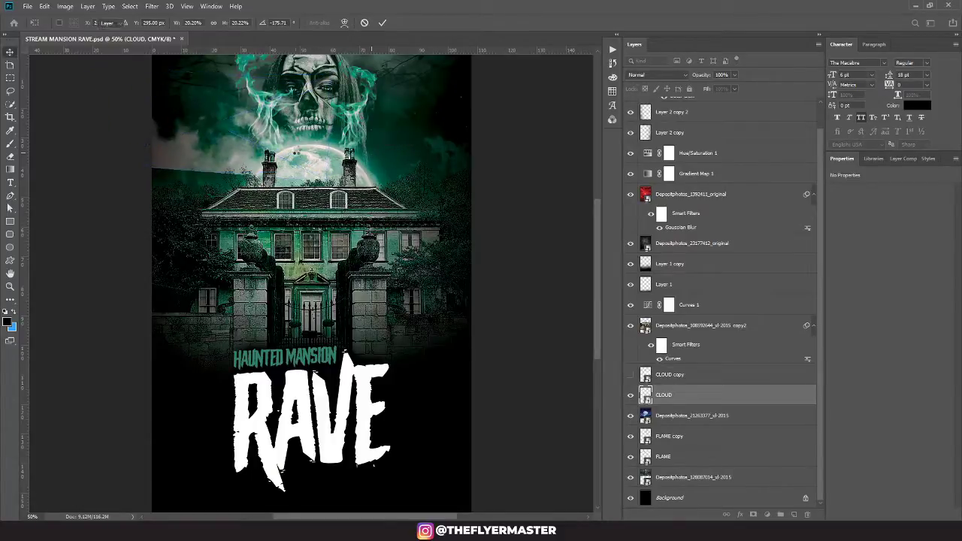
left_click_drag(290, 141, 238, 189)
Duplicate the cloud as a mirrored copy behind the mansion's right side, rotate it to about -168.34°, and lower it to about Y 23.96 mm
left_click_drag(482, 160, 498, 168)
left_click_drag(392, 157, 431, 157)
key("ctrl+t")
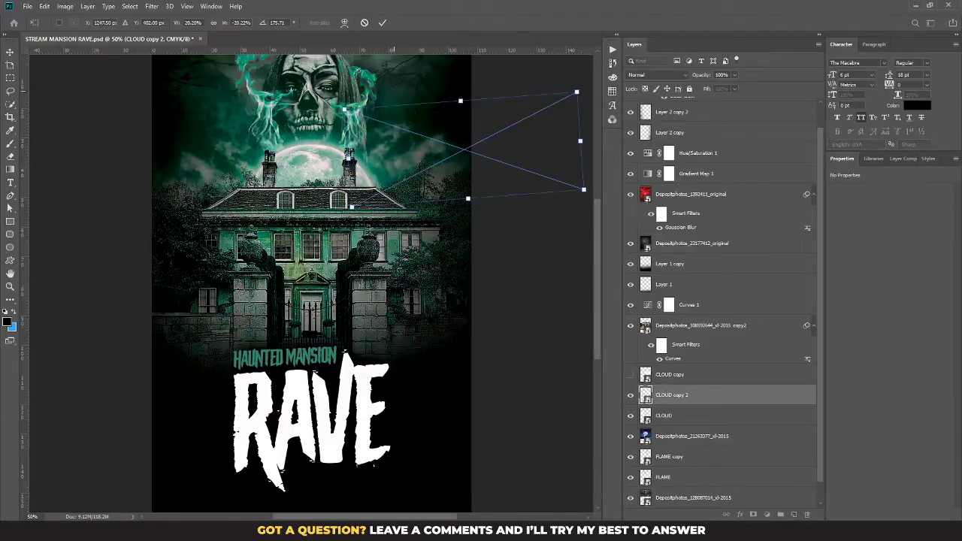
left_click_drag(355, 80, 393, 80)
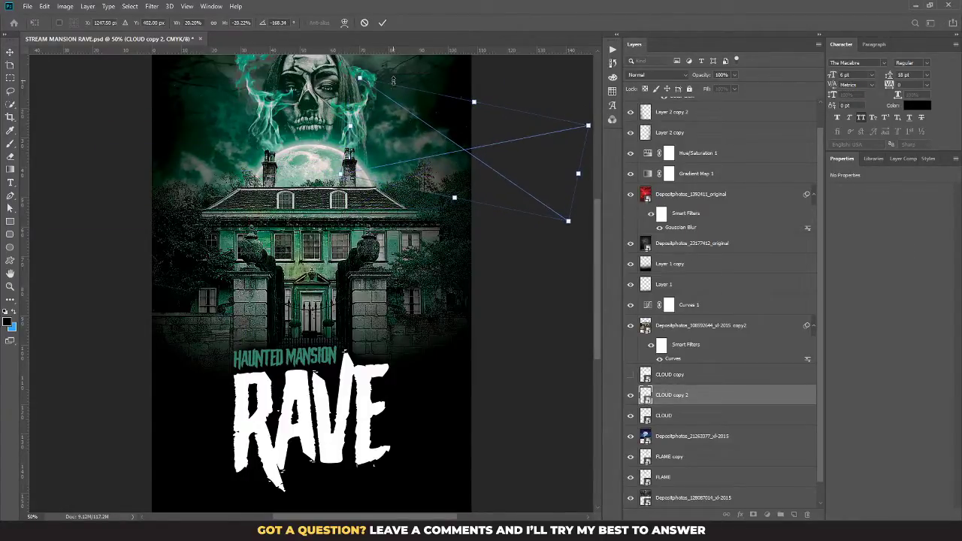
key("Return")
left_click_drag(421, 148, 424, 182)
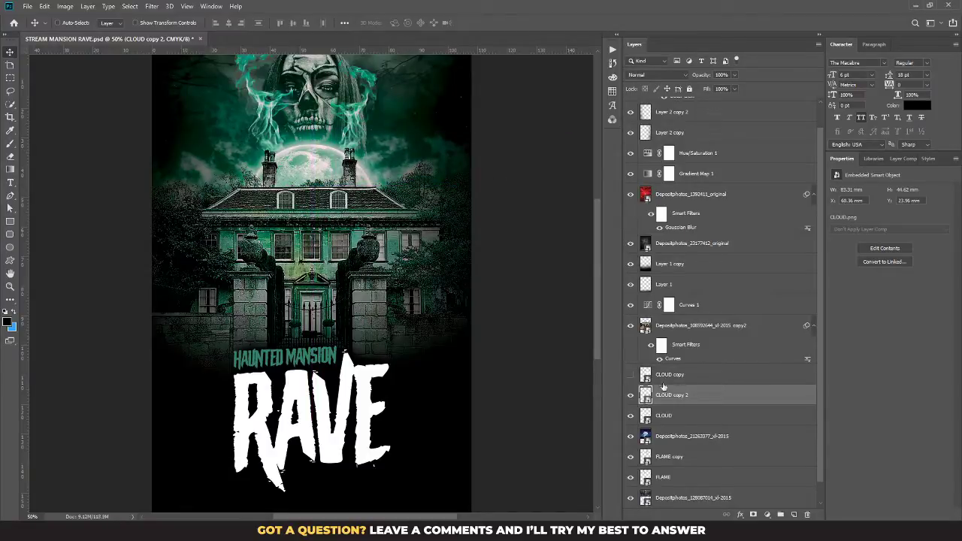
Hide the original FLAME layer and duplicate FLAME copy as a mirrored flame over the skull's left side
left_click(667, 466)
left_click(631, 478)
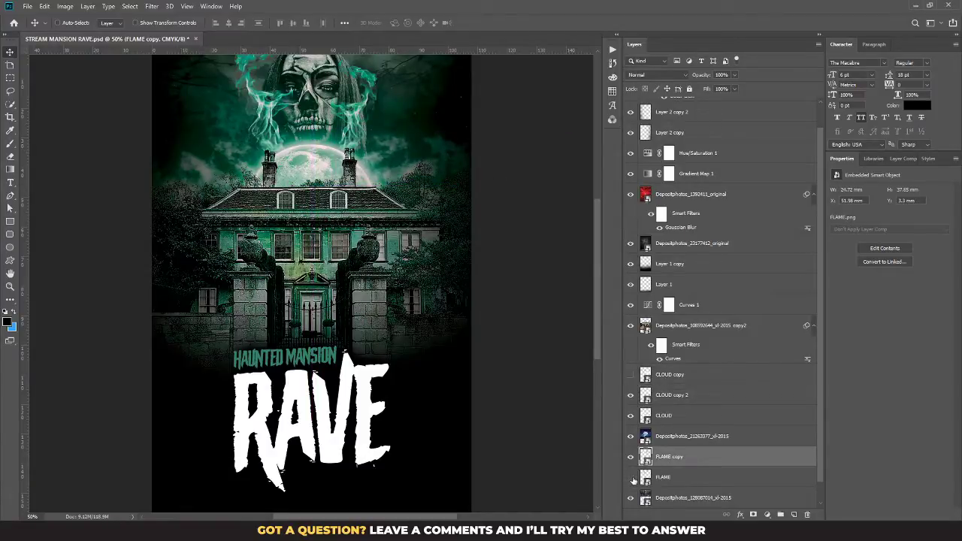
left_click_drag(351, 113, 273, 114)
key("ctrl+shift+h")
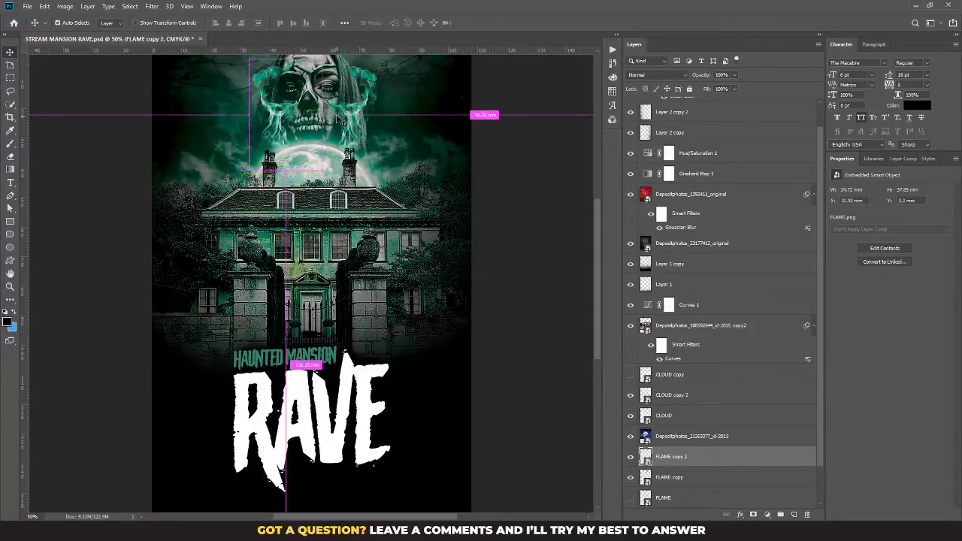
Nudge the mirrored flame duplicate beside the skull to about X 29.71 mm and Y 3.64 mm
key("Left")
key("Left")
key("Left")
key("Left")
key("Left")
key("Left")
key("Left")
key("Left")
key("Left")
key("Left")
key("Left")
key("Left")
key("Left")
key("Left")
key("Left")
key("Left")
key("Left")
key("Left")
key("Left")
key("Left")
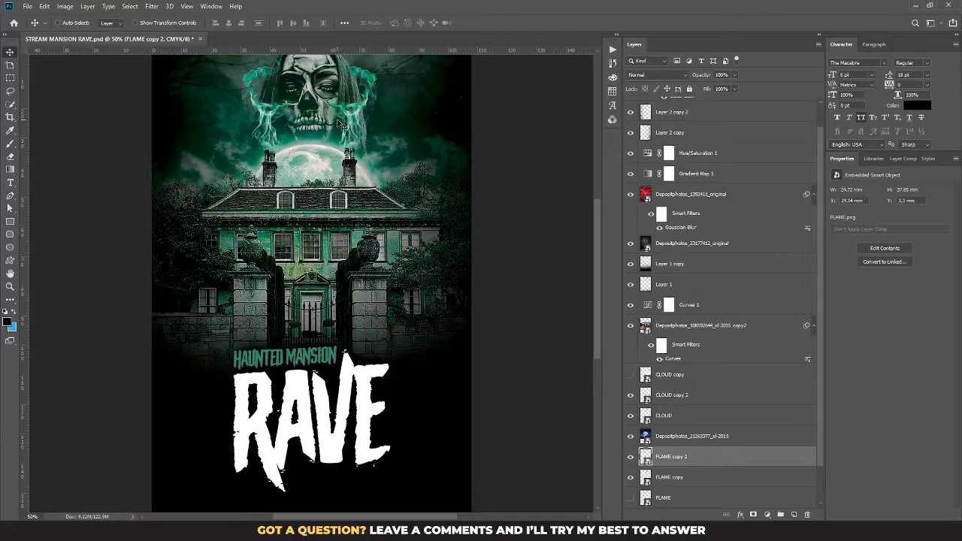
key("Right")
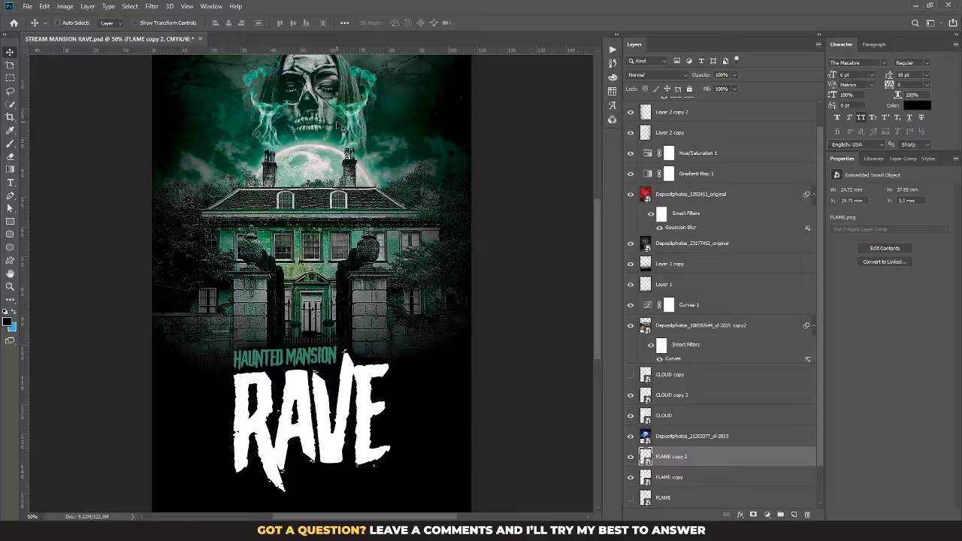
key("Down")
key("Down")
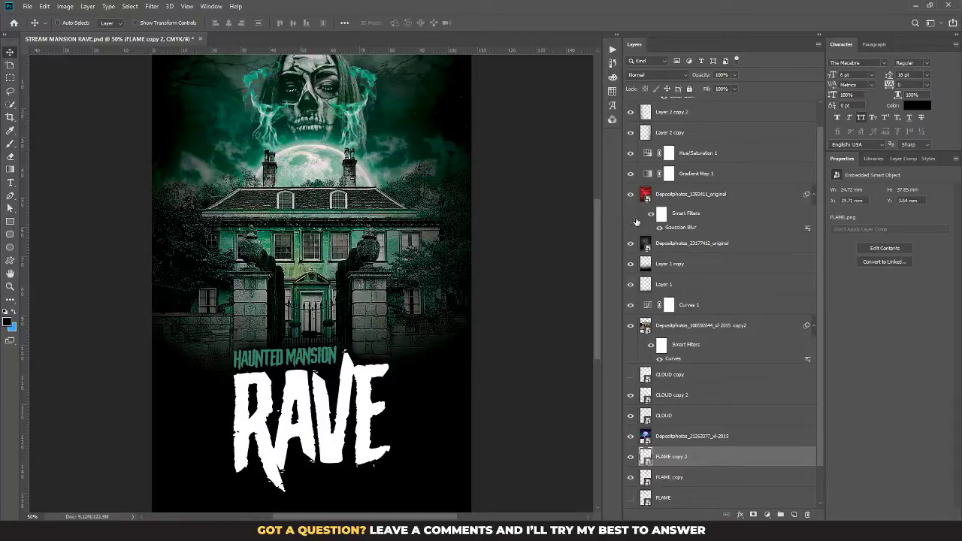
Raise the Haunted Mansion Rave title group toward the gate and enlarge it slightly around its center
scroll(709, 160, "up", 1)
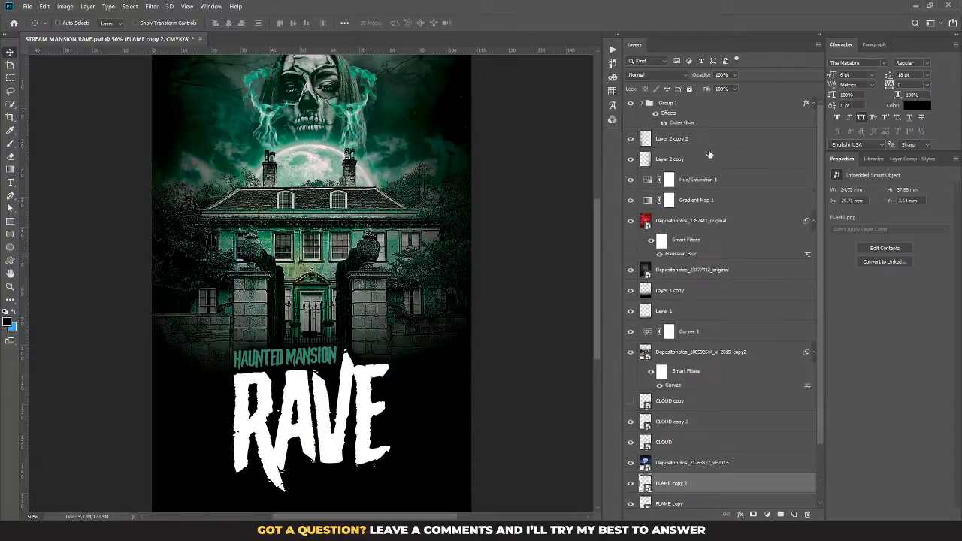
left_click(674, 107)
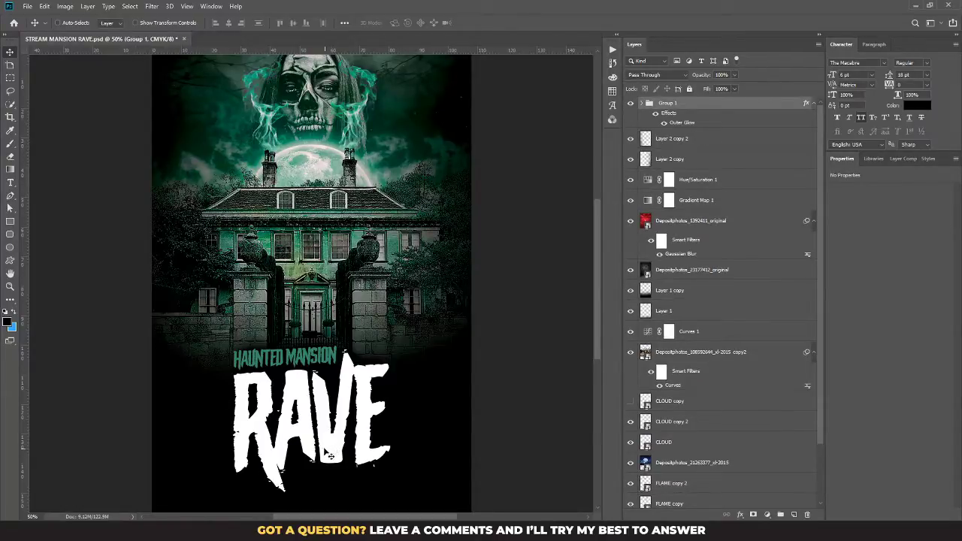
left_click_drag(327, 451, 320, 423)
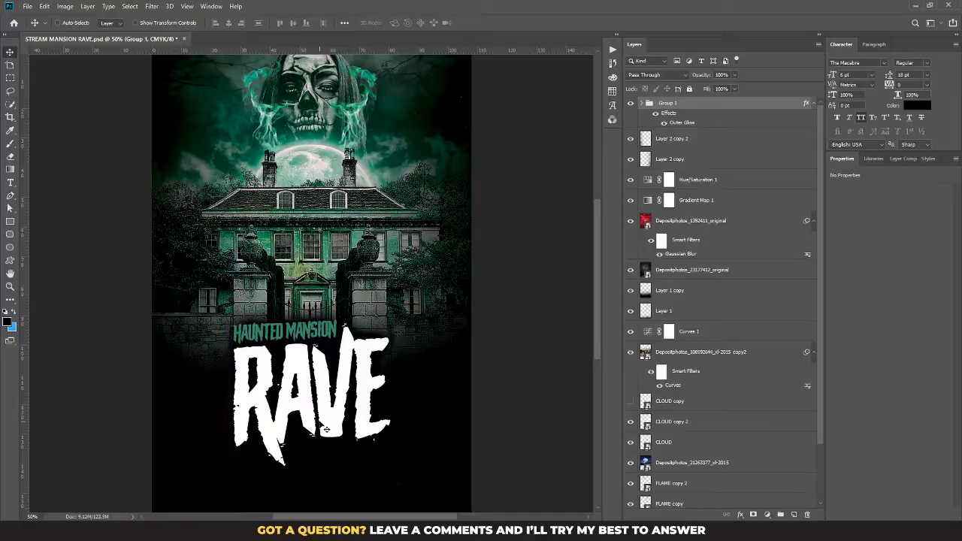
key("ctrl+t")
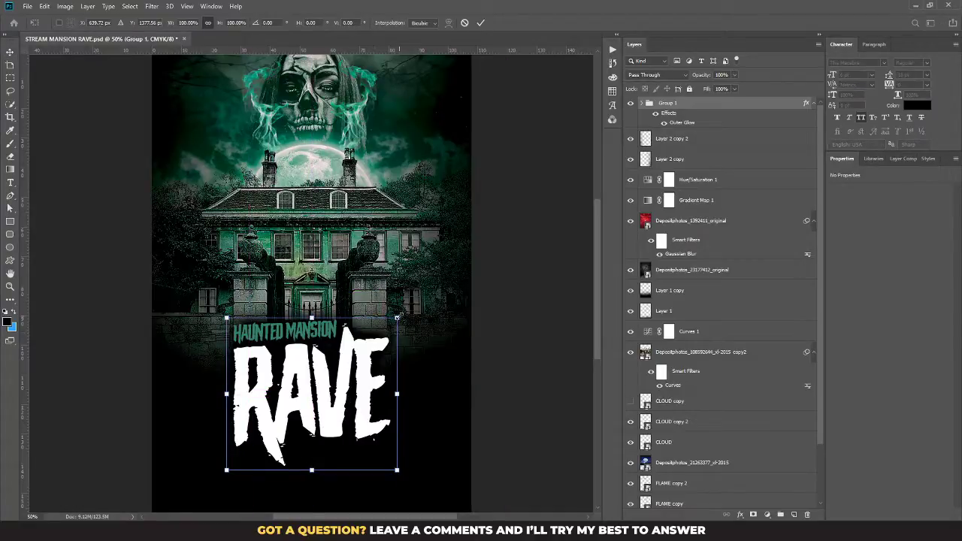
left_click_drag(397, 317, 413, 315)
key("Return")
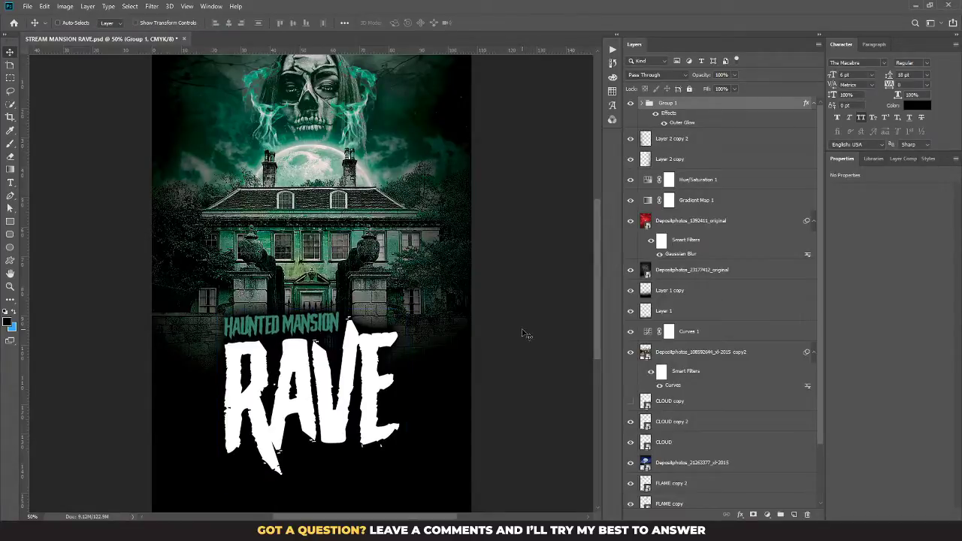
Lower the title group slightly below the gate to a center of about Y 1419.56 px
key("shift+Down")
key("shift+Down")
key("shift+Down")
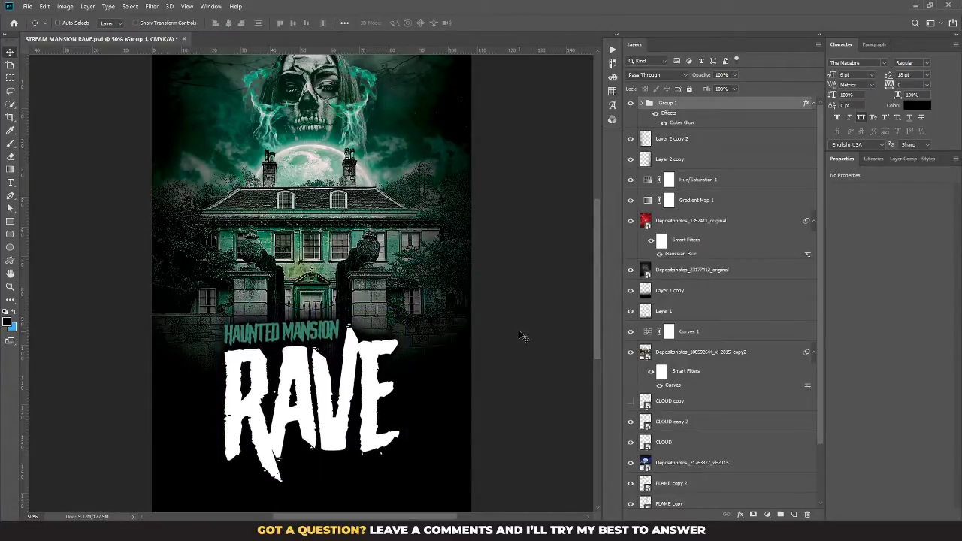
key("Down")
key("Down")
key("Down")
key("Down")
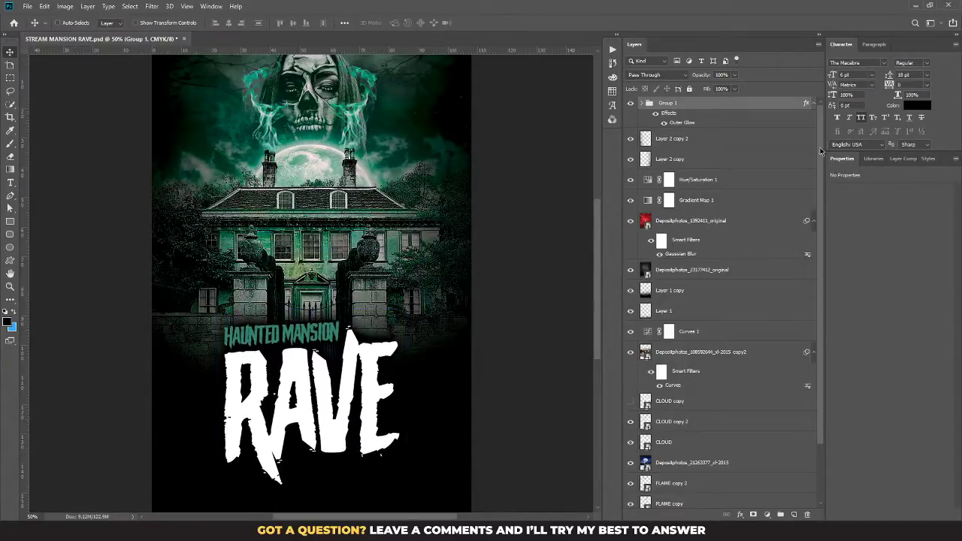
Expand Group 1 and add a text layer reading CLUB NAME HERE below the RAVE lettering
left_click(767, 514)
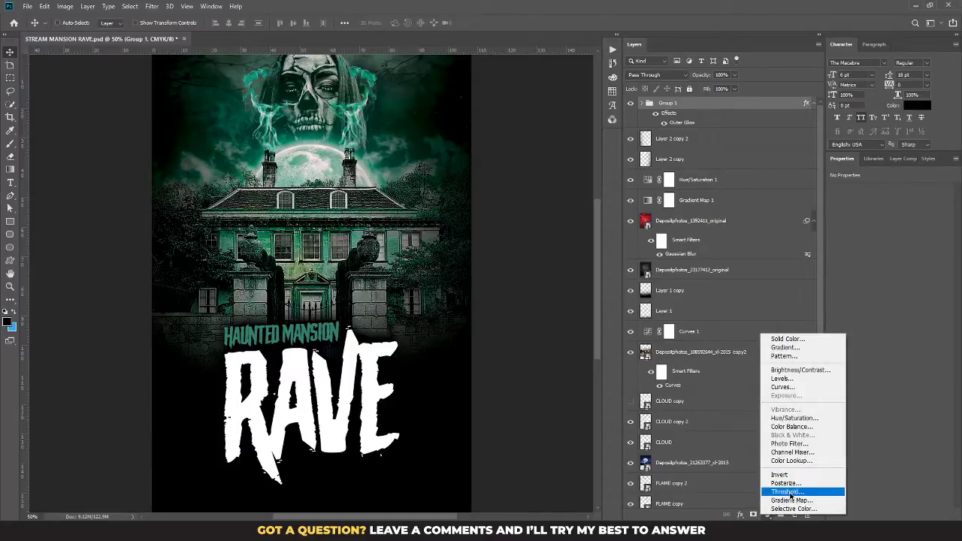
left_click(640, 104)
left_click(640, 104)
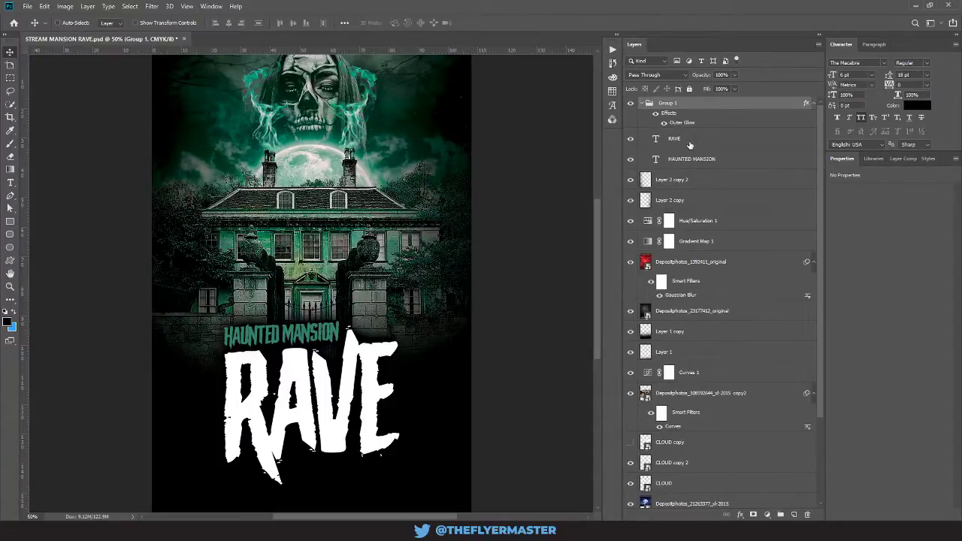
left_click(10, 184)
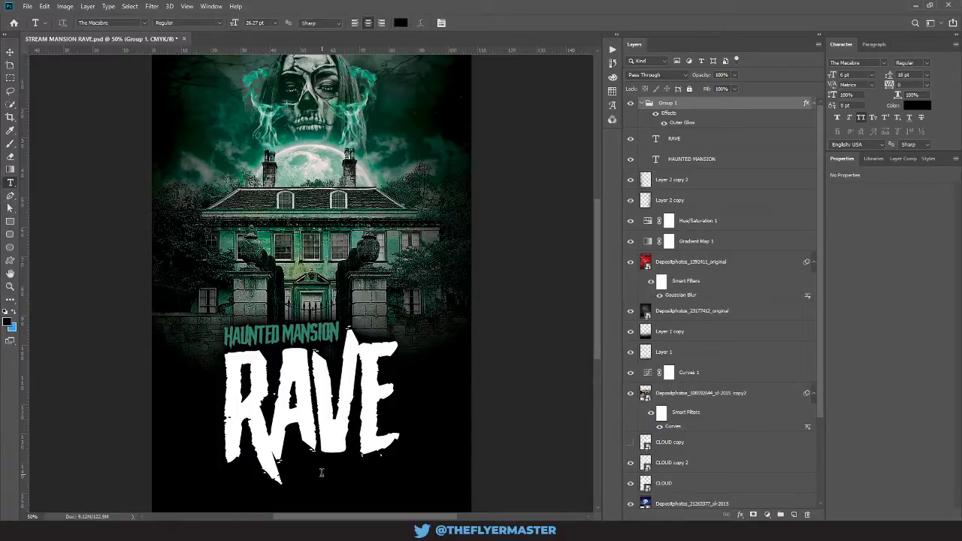
left_click(346, 495)
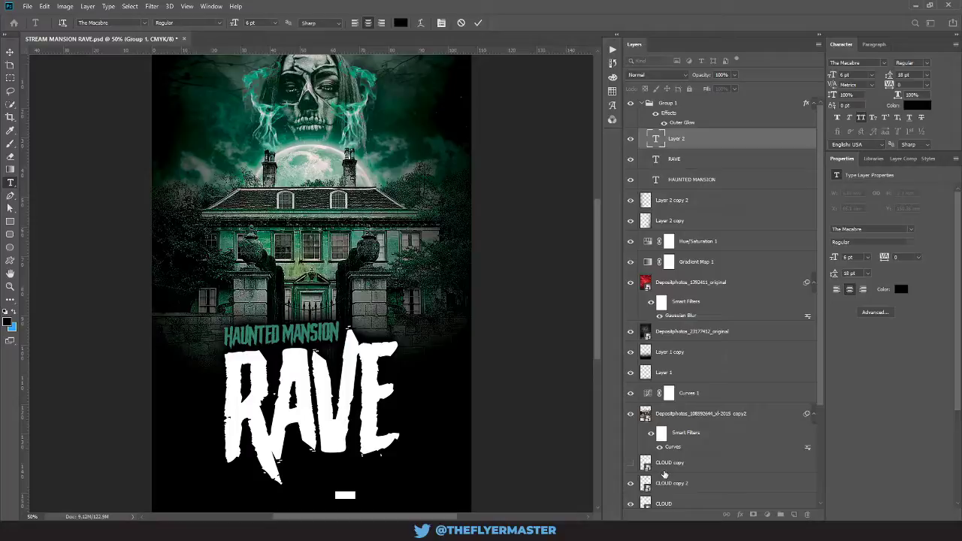
key("BackSpace")
Color the club name text green #31816d, sampled from the HAUNTED MANSION lettering
left_click(922, 105)
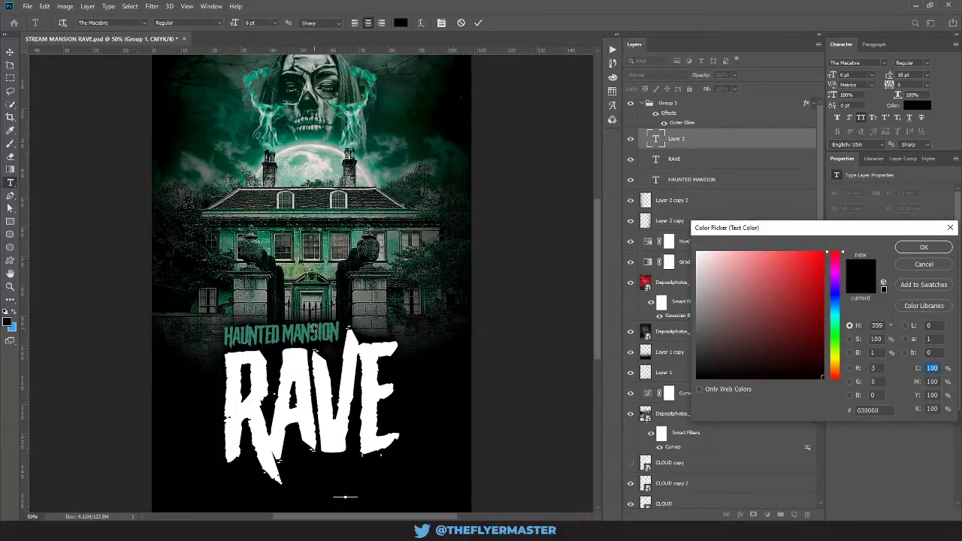
left_click(305, 336)
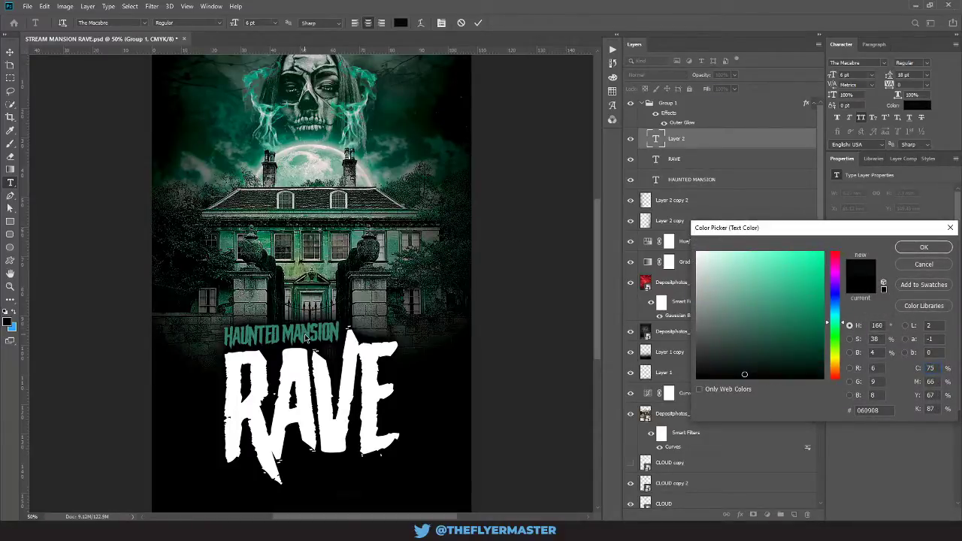
left_click(306, 336)
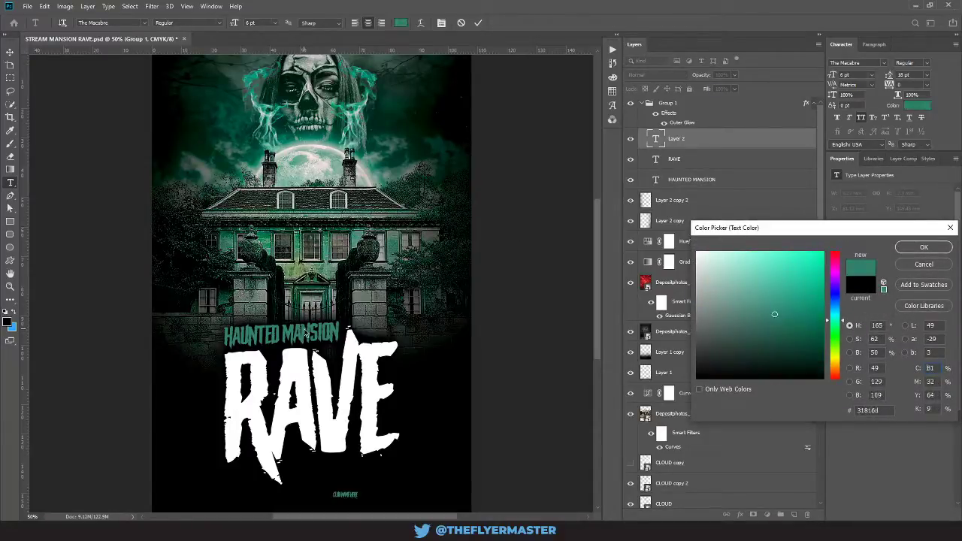
left_click(922, 247)
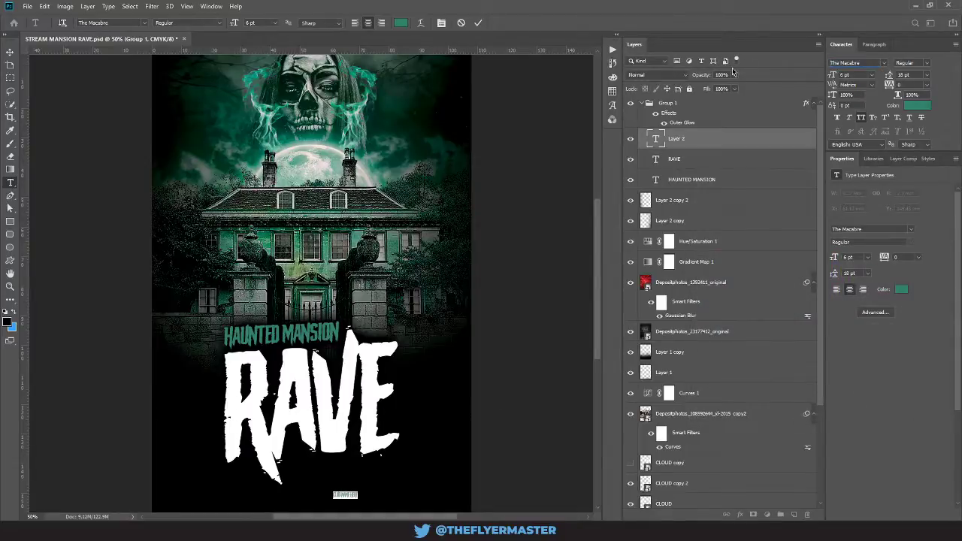
Set the club name text to Bebas Neue Regular with a tracking of 100
left_click(870, 62)
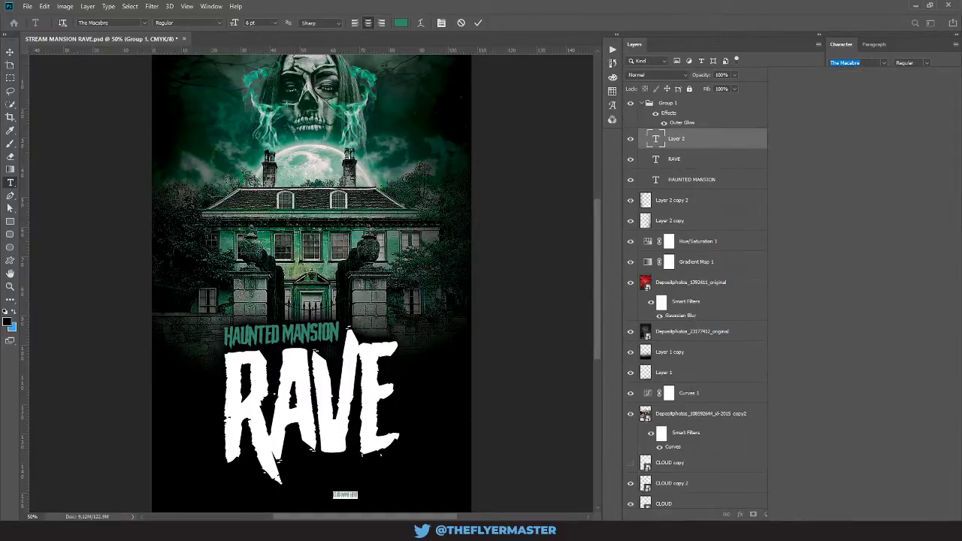
type("BEBAS")
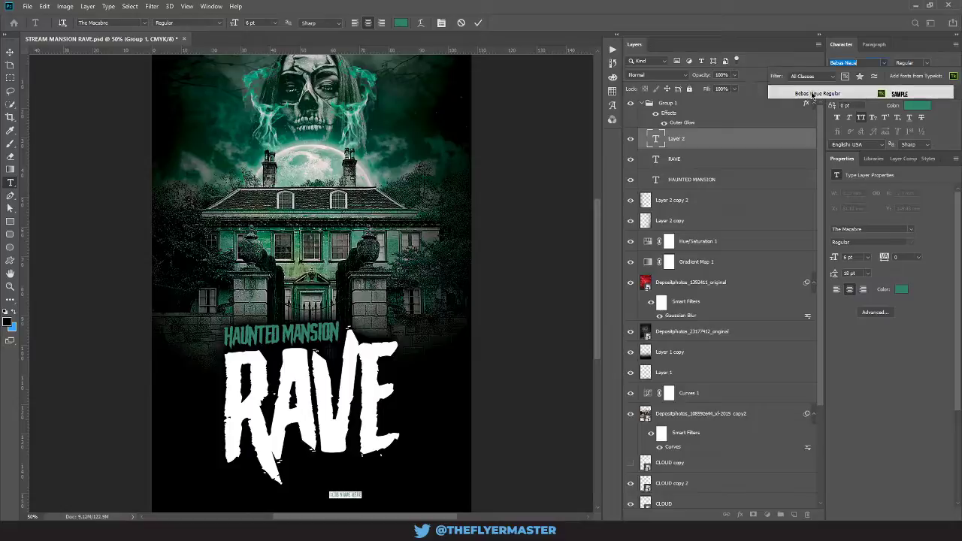
left_click(811, 95)
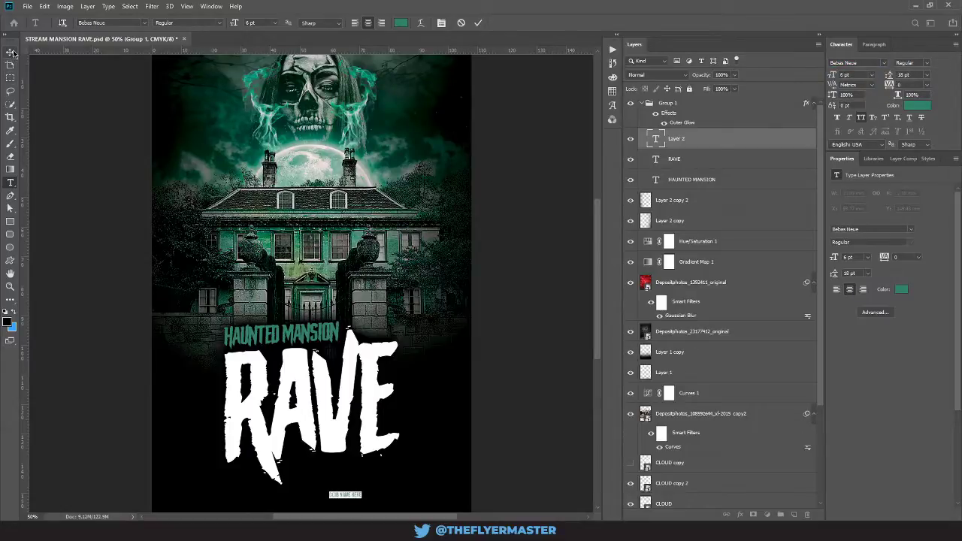
left_click(927, 86)
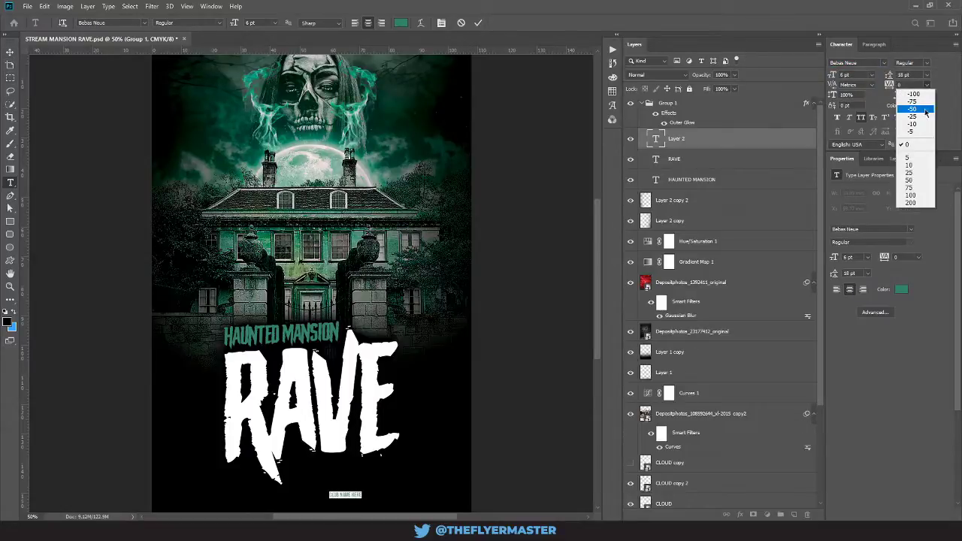
left_click(920, 194)
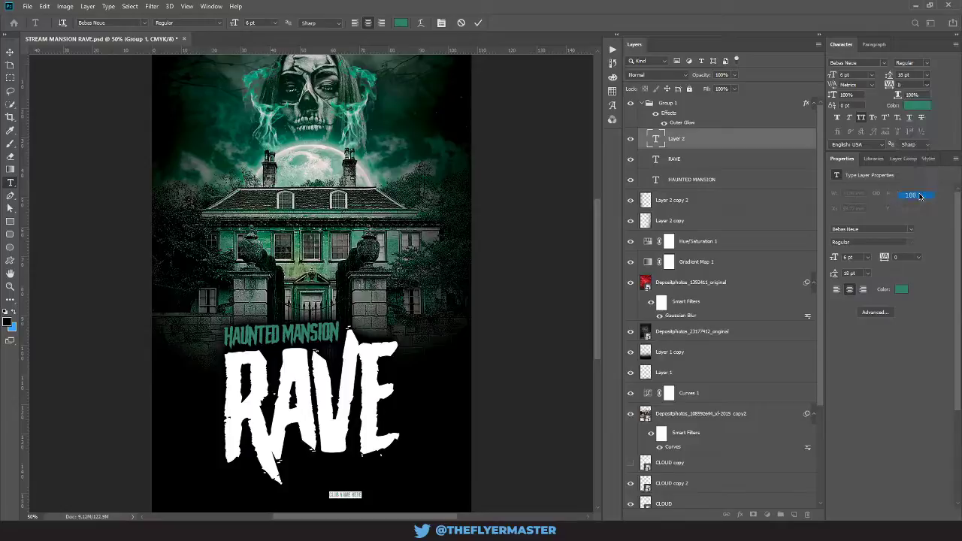
Move the club name directly under the RAVE lettering and enlarge it to about 10.11 pt
left_click(10, 52)
left_click_drag(353, 493, 348, 470)
key("ctrl+t")
key("Return")
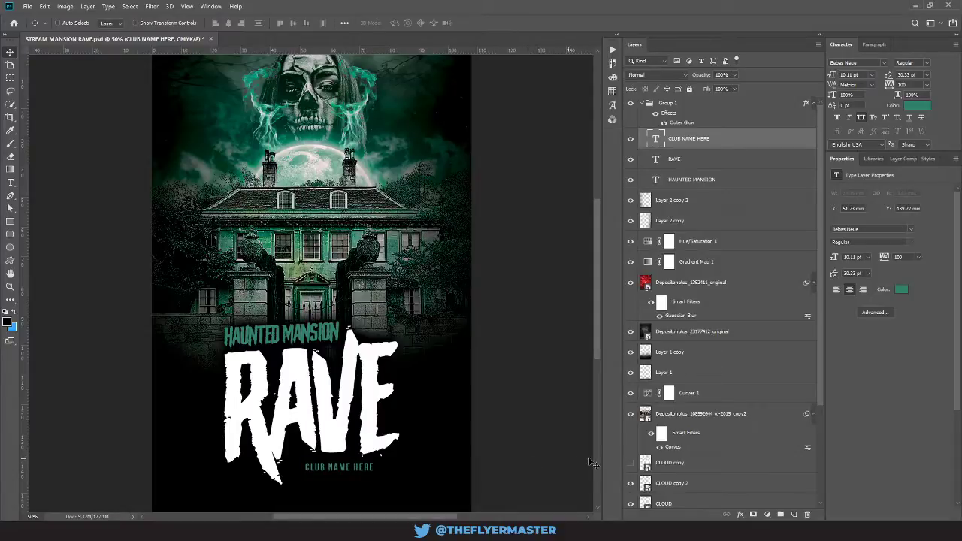
Scale the RAVE and HAUNTED MANSION layers together to about 94.93% and rotate them about 1.02°
left_click(685, 158)
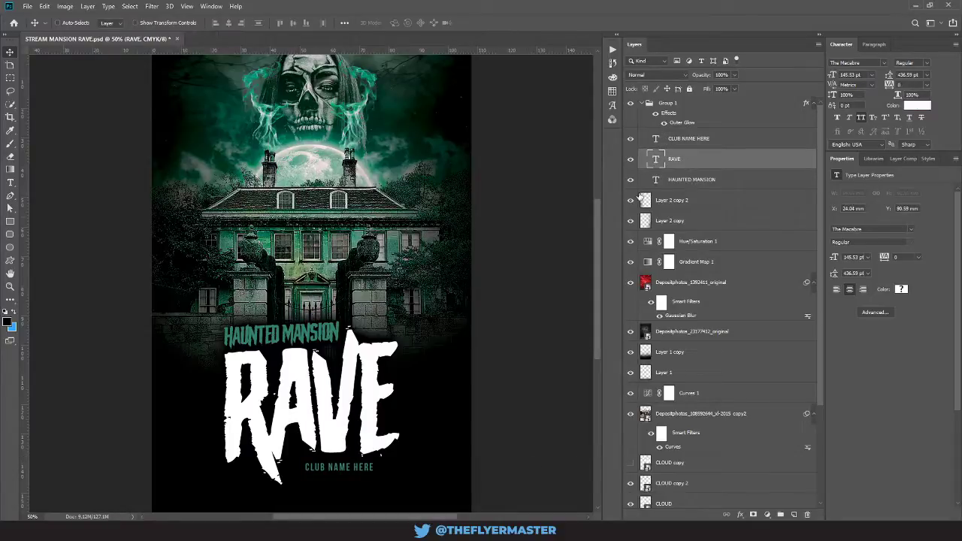
left_click(685, 180, "ctrl")
key("ctrl+t")
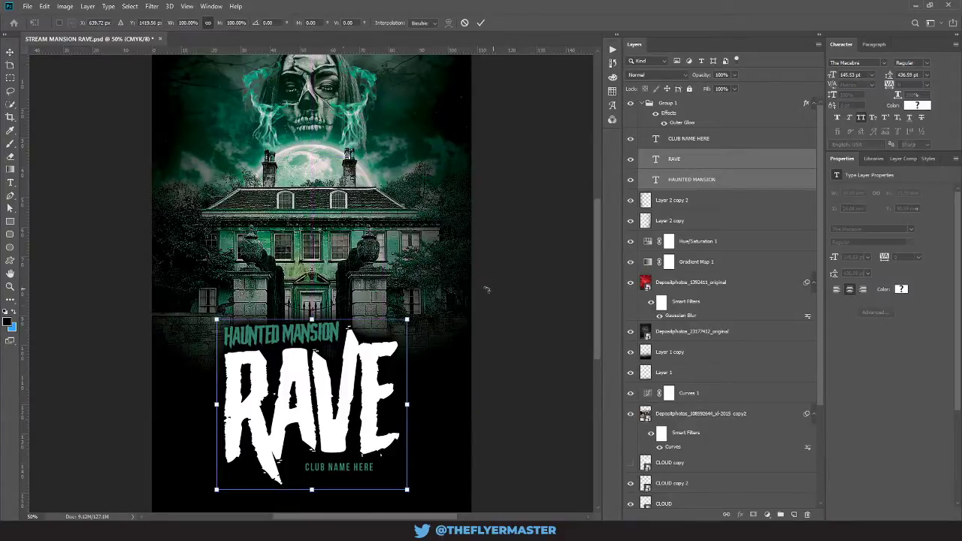
left_click_drag(406, 320, 415, 317)
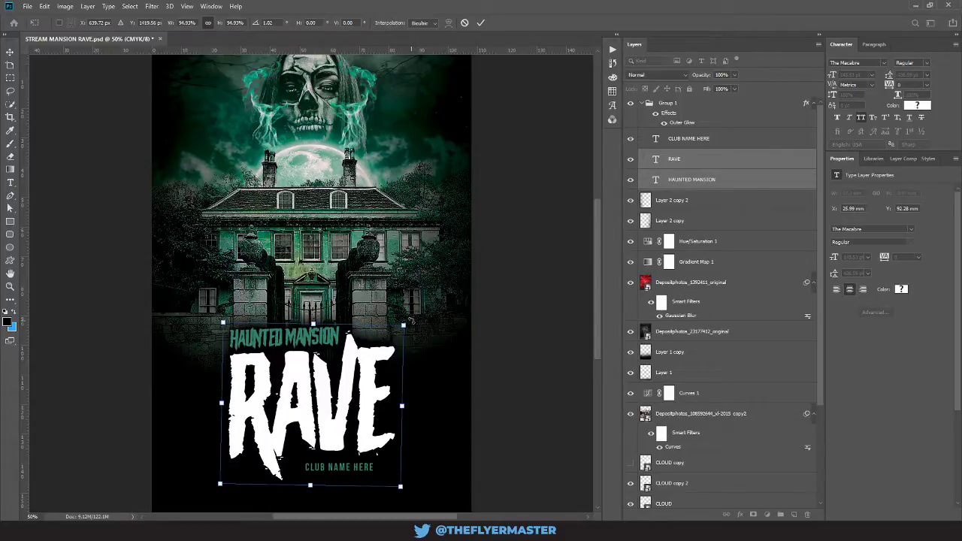
key("Return")
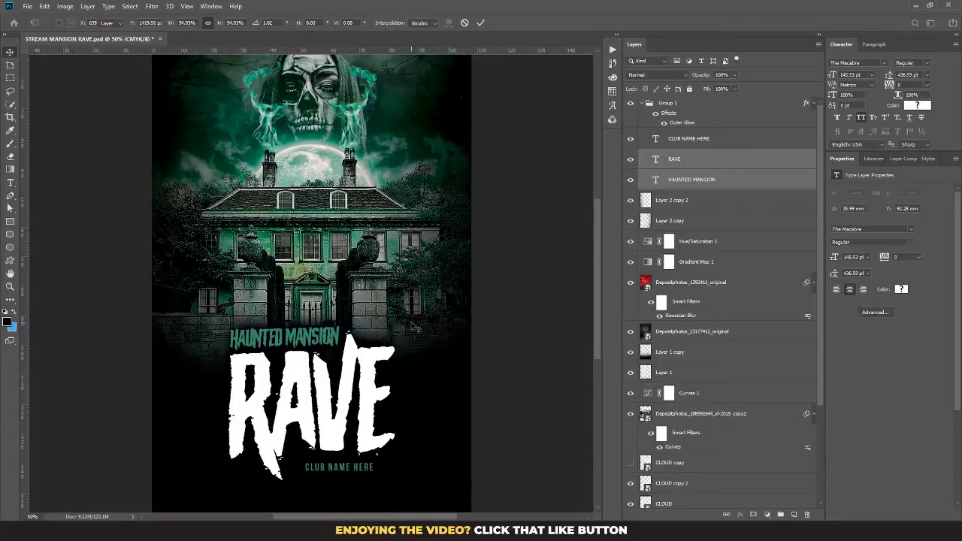
Nudge the HAUNTED MANSION text down and right to about X 26.5 mm and Y 92.96 mm
left_click(693, 182)
key("Down")
key("Down")
key("Down")
key("Down")
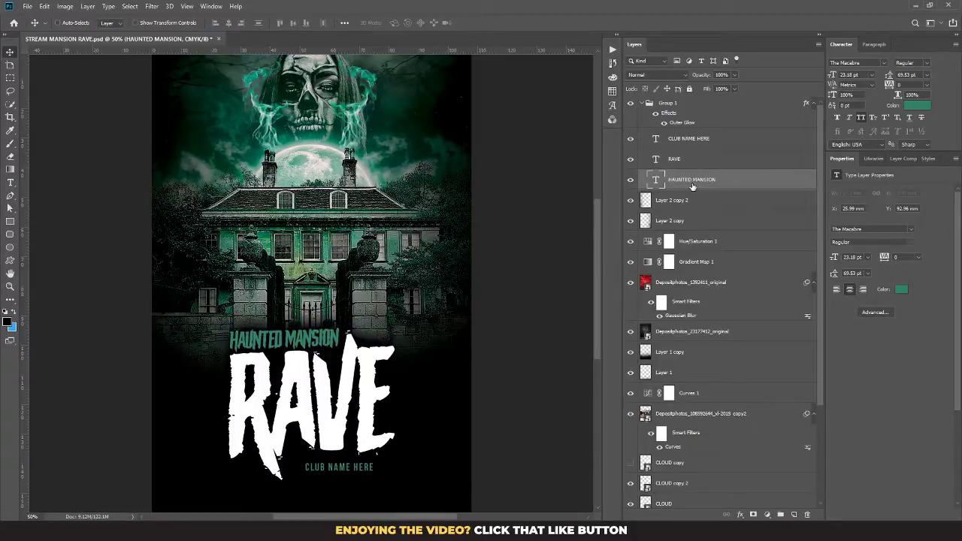
key("Right")
key("Right")
key("Right")
key("Right")
key("Right")
key("Right")
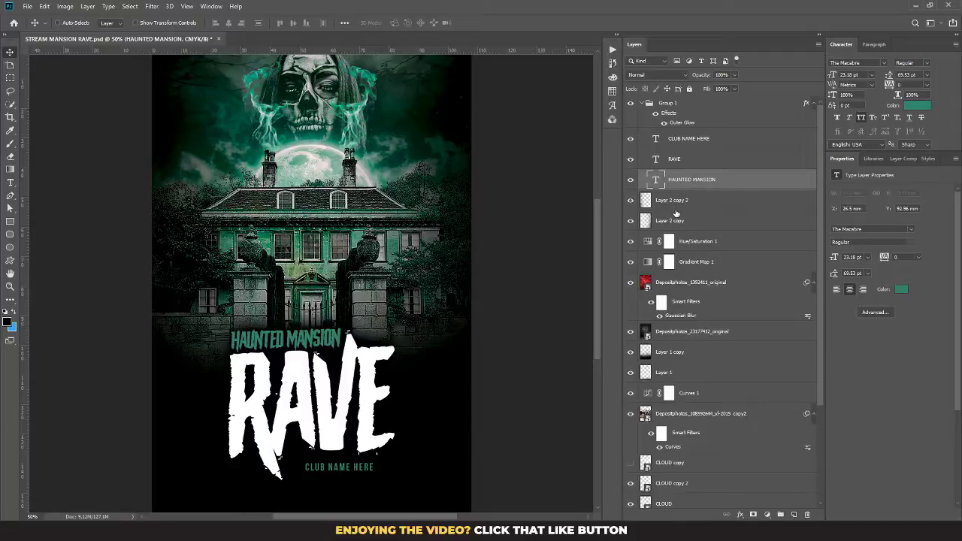
Reduce the size of Group 1's Outer Glow to about 46 px
double_click(690, 123)
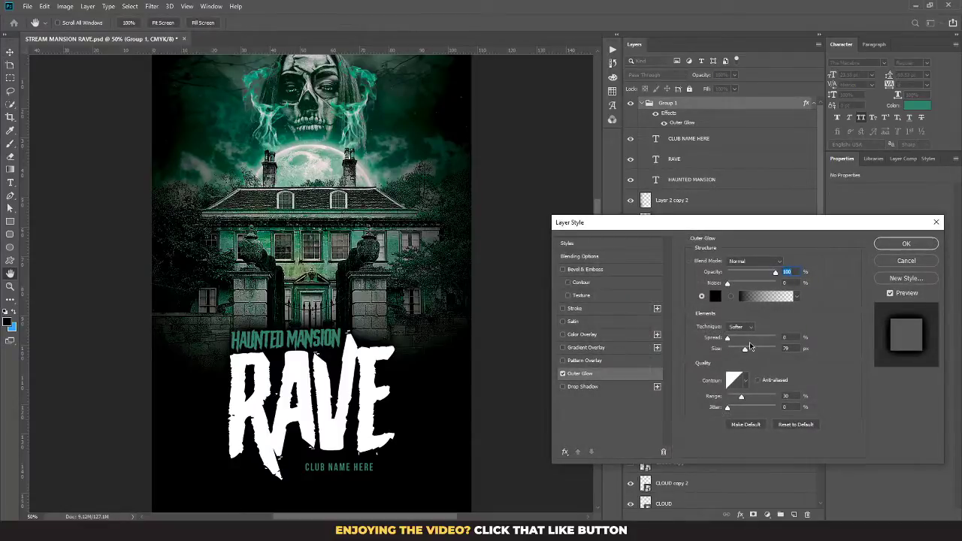
mouse_move(745, 348)
left_mouse_down()
mouse_move(758, 348)
mouse_move(727, 340)
mouse_move(740, 351)
left_mouse_up()
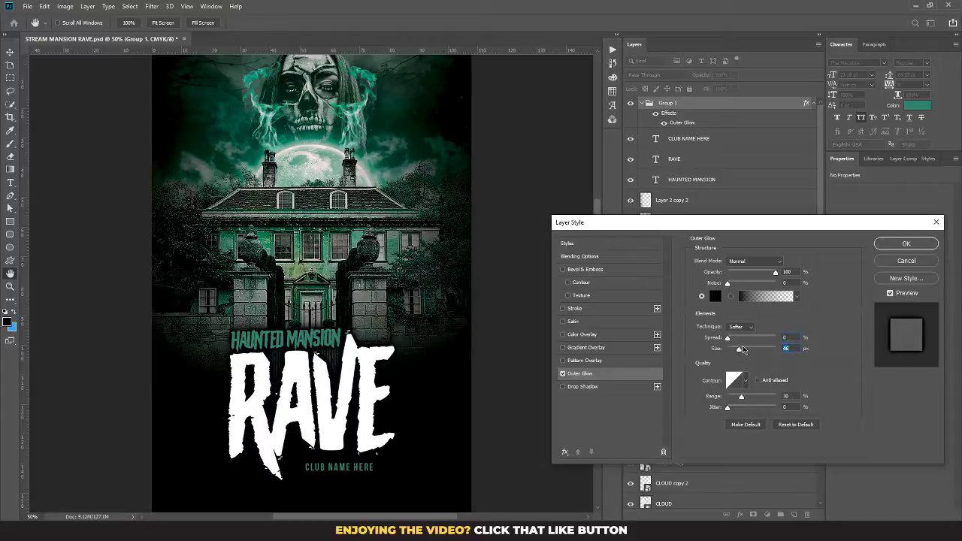
left_click(905, 244)
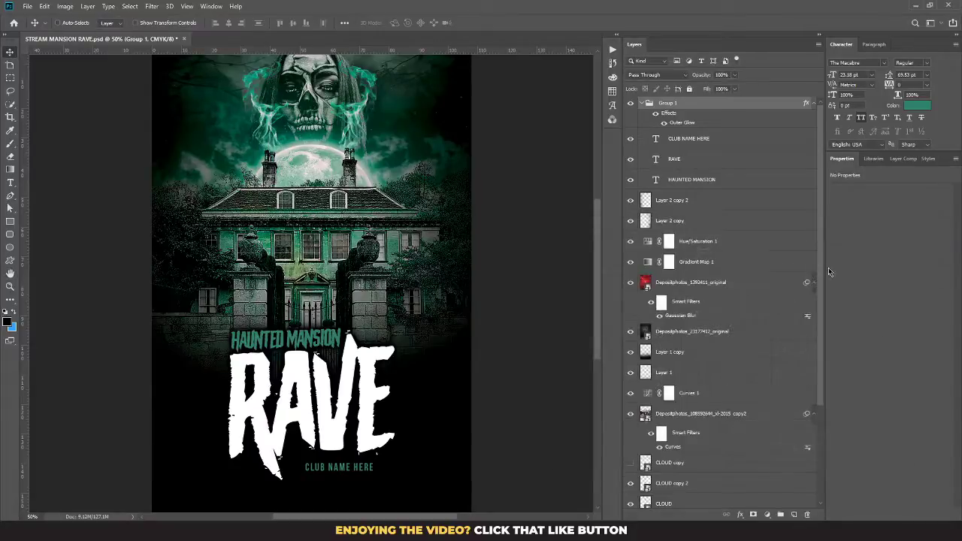
Duplicate Layer 1 copy and raise the duplicate over the mansion to about Y 35.22 mm
left_click(702, 354)
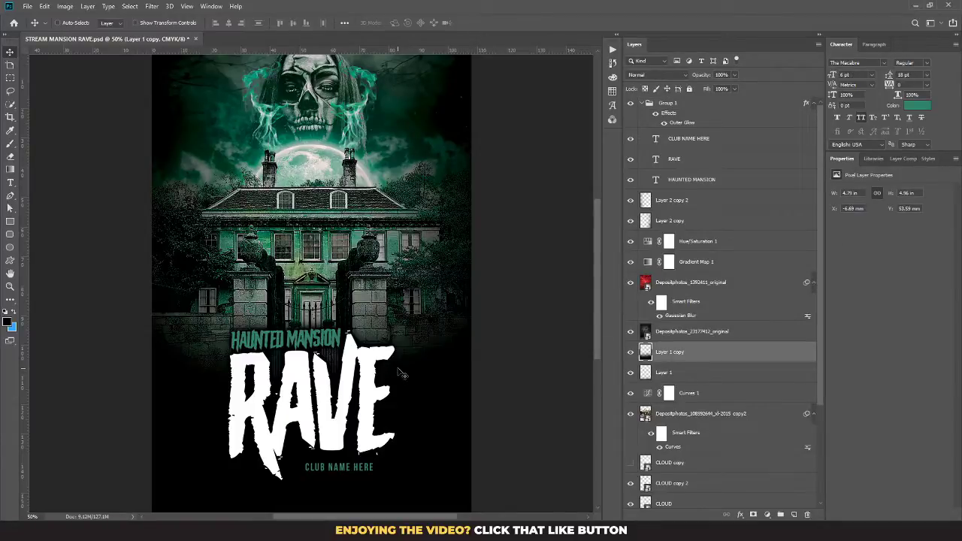
left_click_drag(402, 374, 399, 318)
key("ctrl+j")
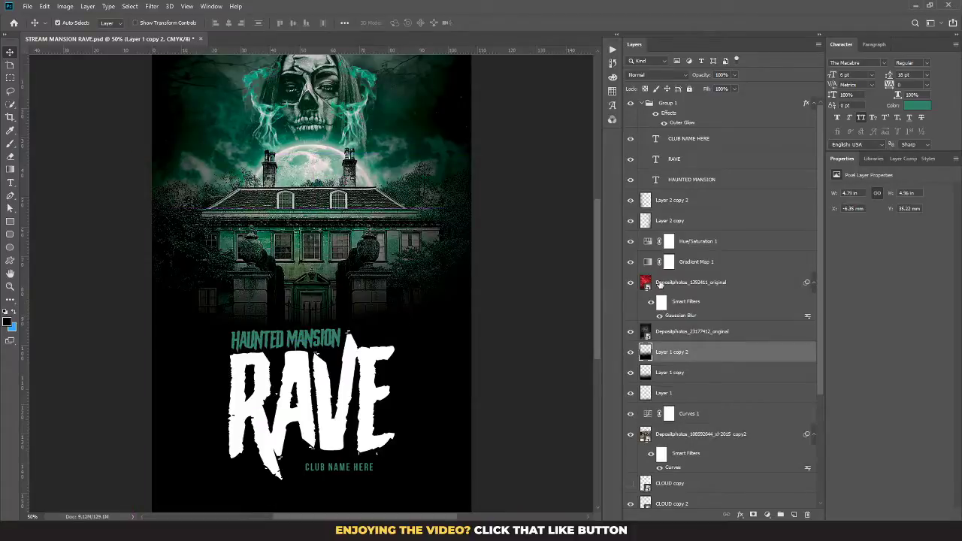
Shorten Layer 1 copy 2 to about 3.75 in high and position it over the lower mansion at about Y 53.34 mm
key("ctrl+t")
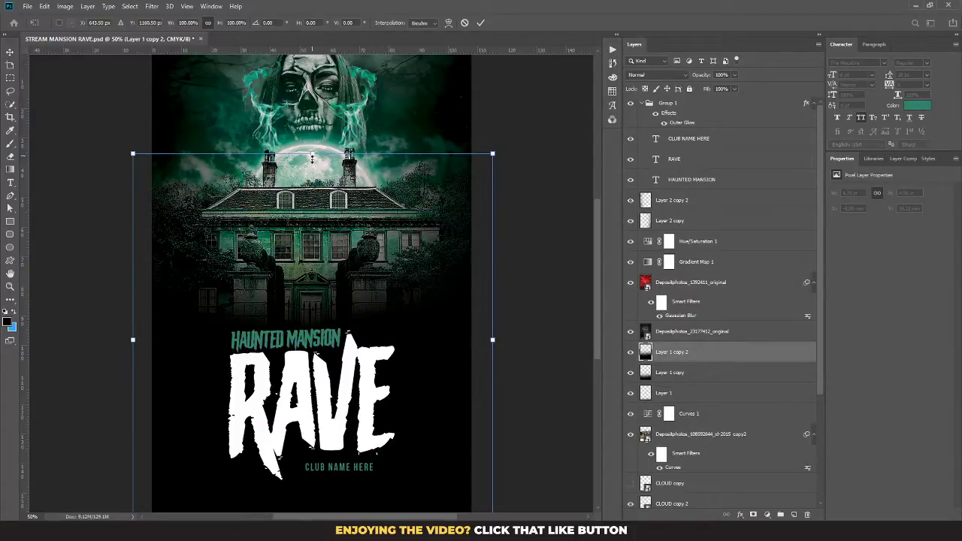
left_click_drag(312, 156, 312, 185)
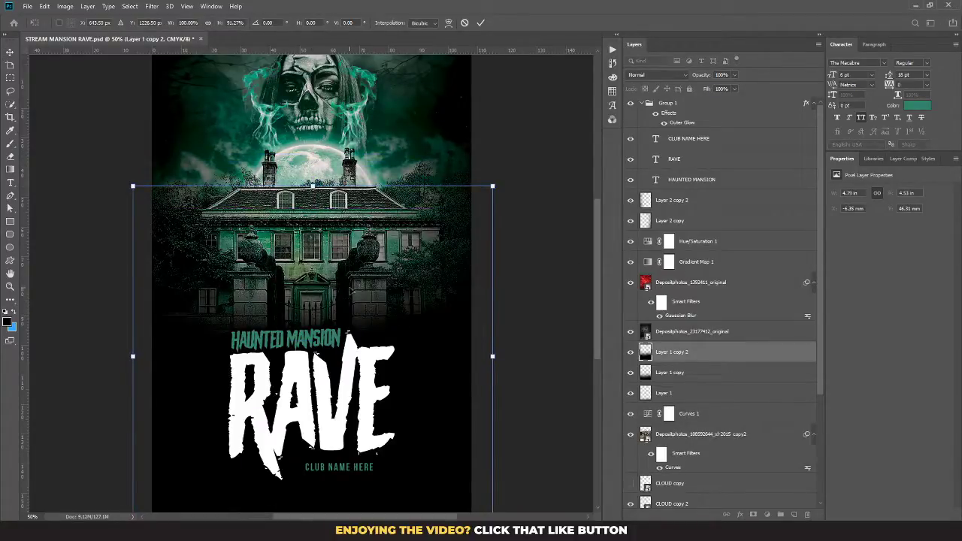
left_click_drag(350, 289, 350, 281)
key("Return")
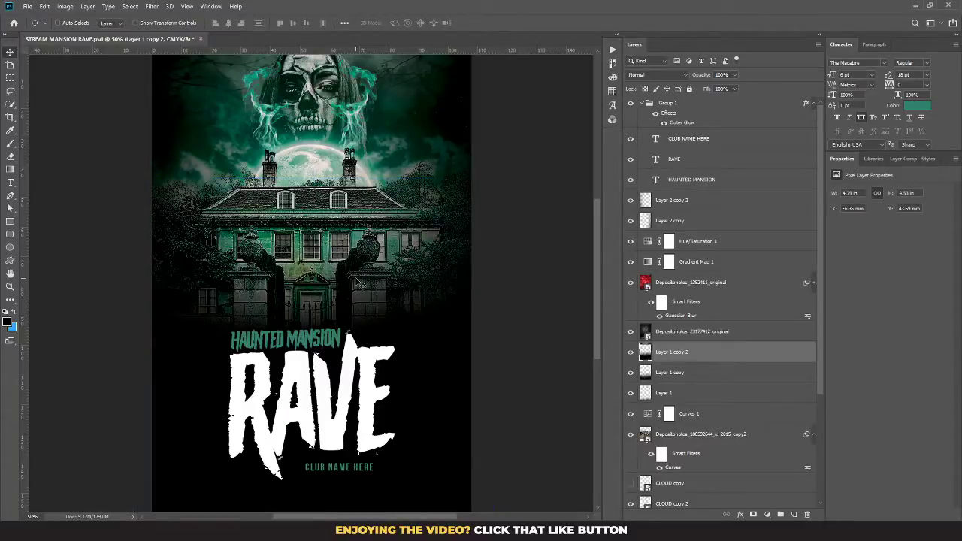
key("ctrl+t")
left_click_drag(315, 178, 314, 236)
left_click_drag(332, 309, 332, 278)
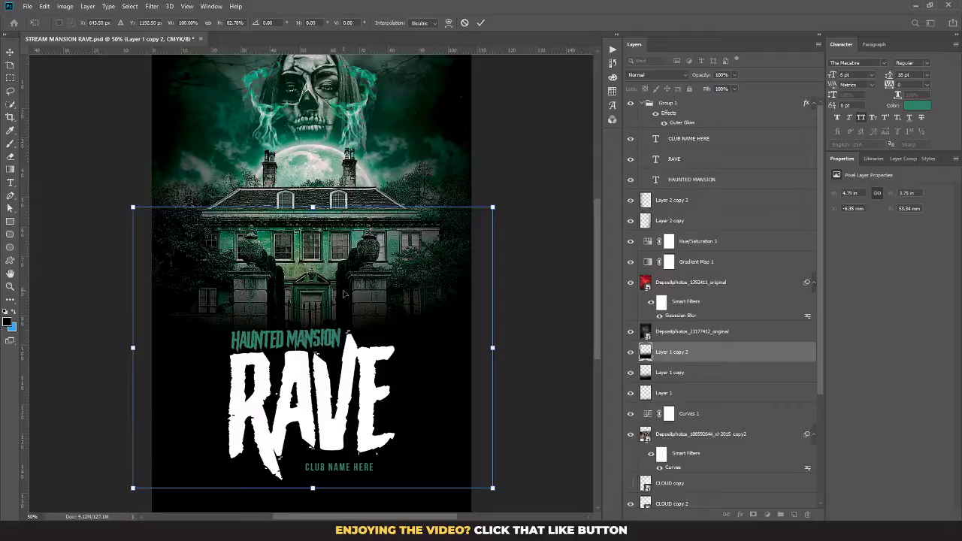
key("Return")
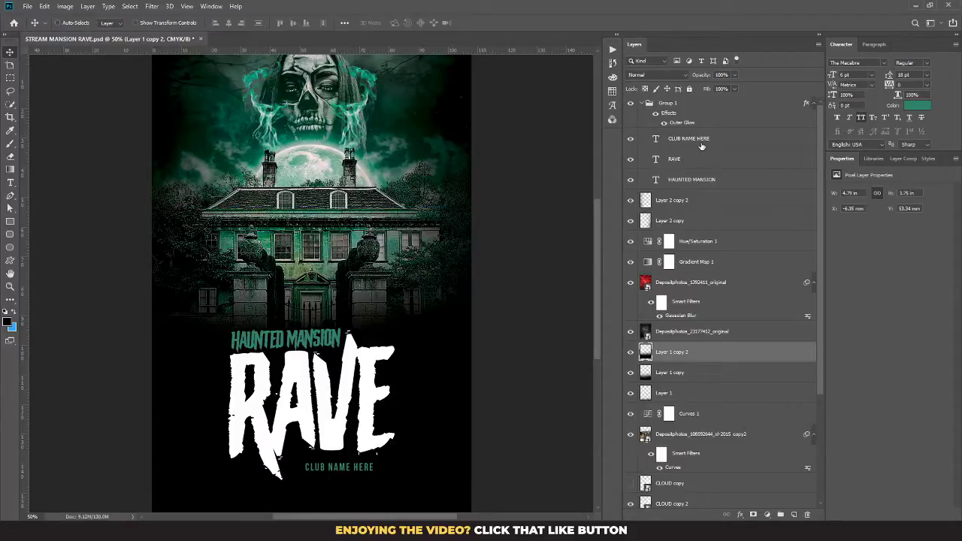
Set the CLUB NAME HERE tracking to 200 and move the text closer under RAVE, to about X 48.76 mm and Y 138 mm
left_click(700, 143)
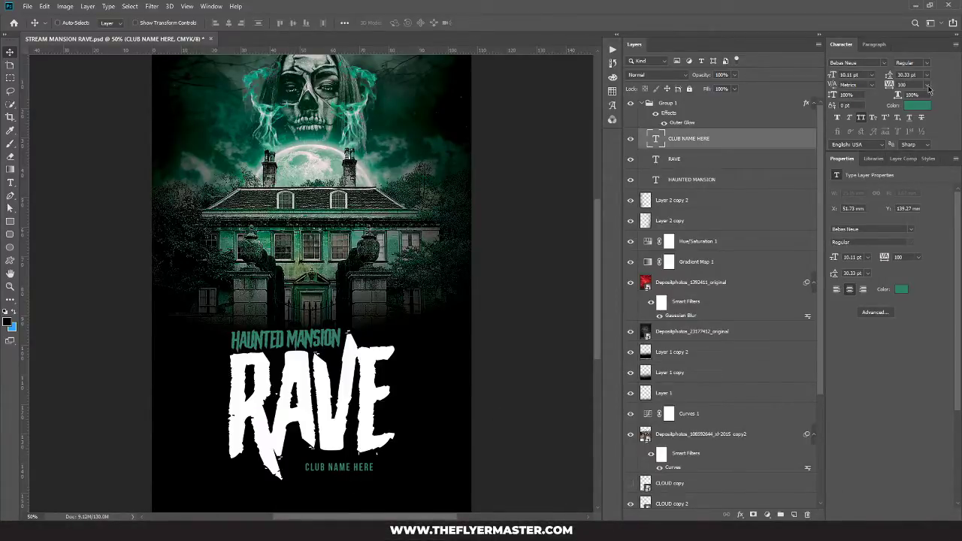
left_click(929, 88)
left_click(918, 201)
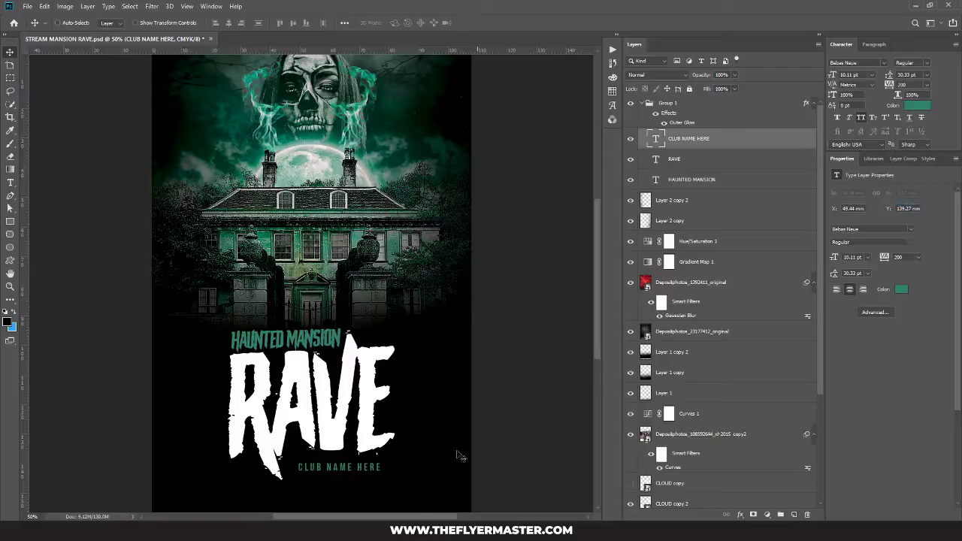
left_click_drag(330, 480, 327, 468)
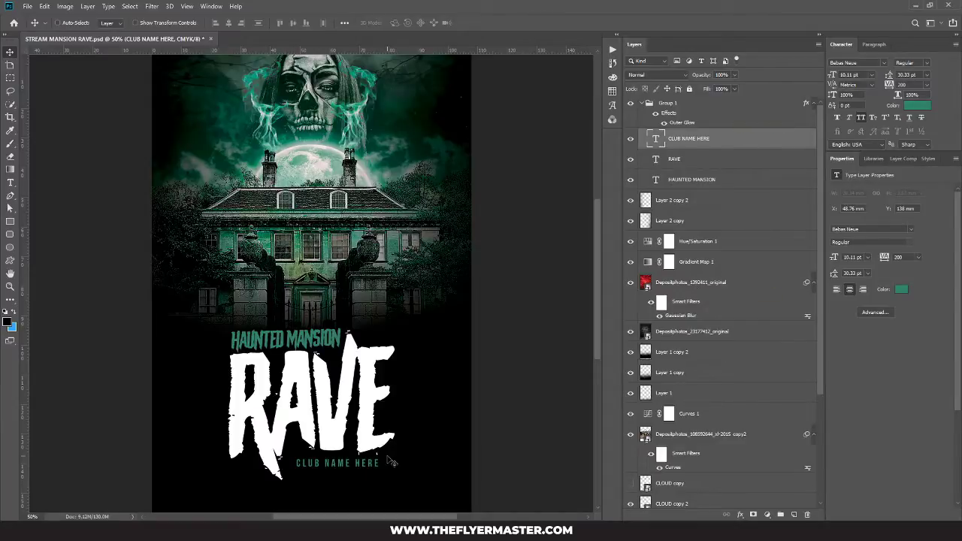
Place Noise.jpg over the whole flyer at about 24.54% scale and move its layer above Group 1
key("alt+Tab")
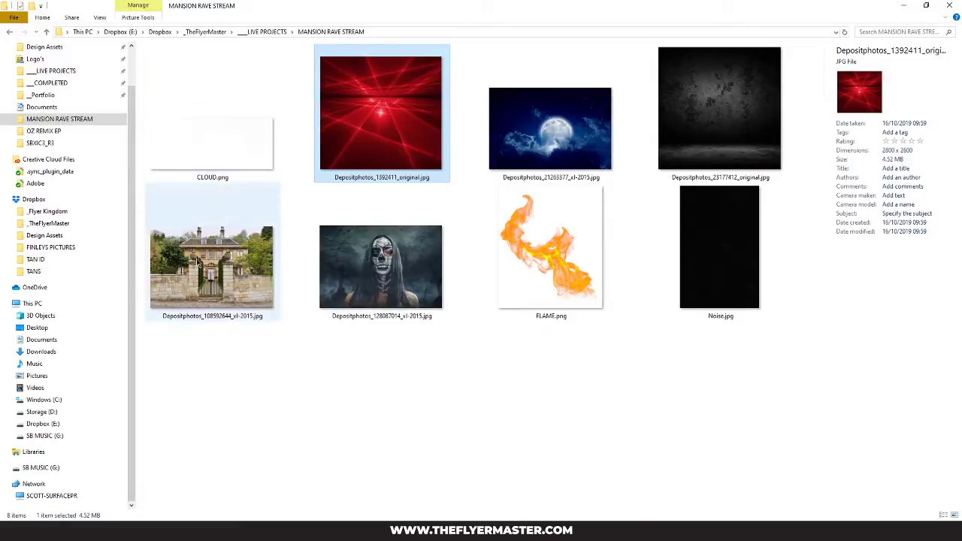
left_click(723, 263)
left_click_drag(707, 257, 281, 497)
left_click_drag(254, 488, 326, 357)
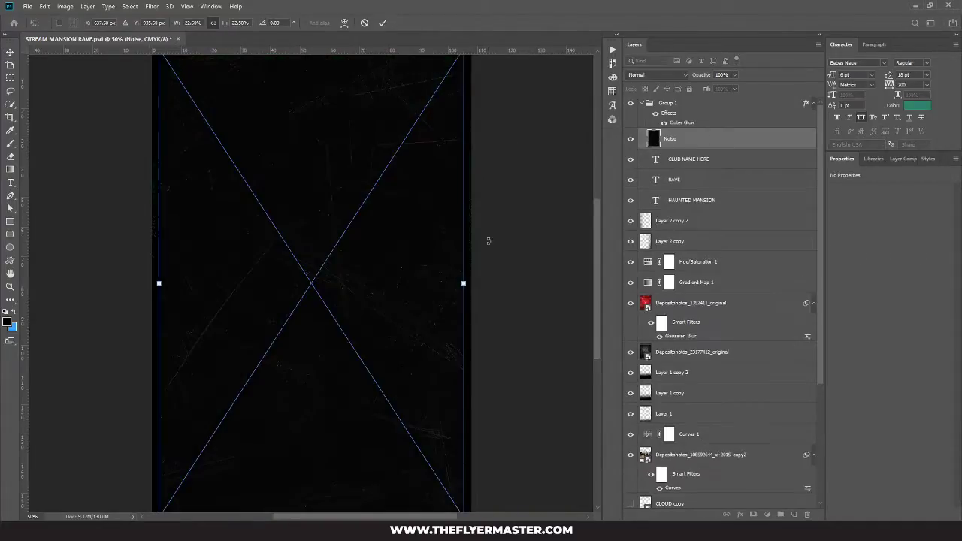
left_click_drag(462, 282, 477, 282)
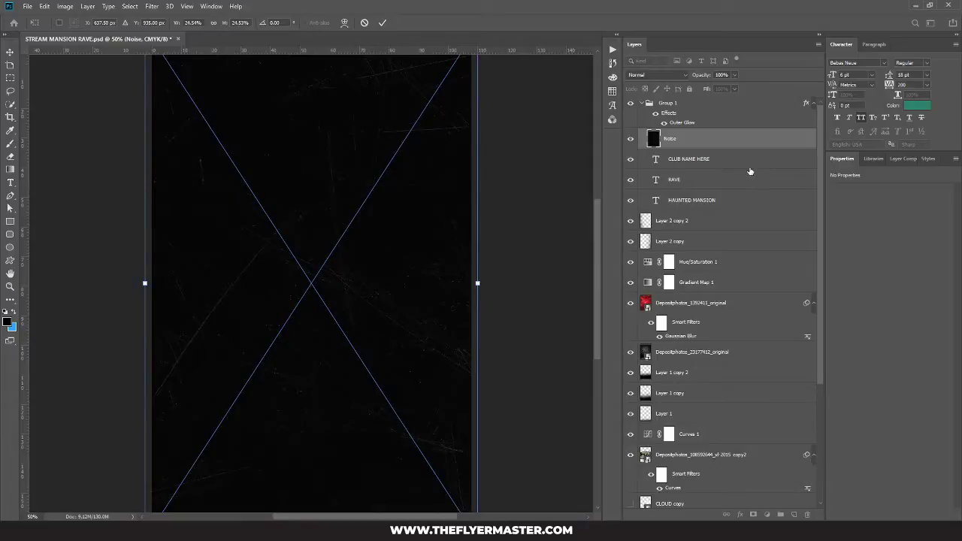
key("Return")
left_click_drag(696, 142, 693, 98)
Rename Group 1 as TEXT and collapse the group
double_click(669, 125)
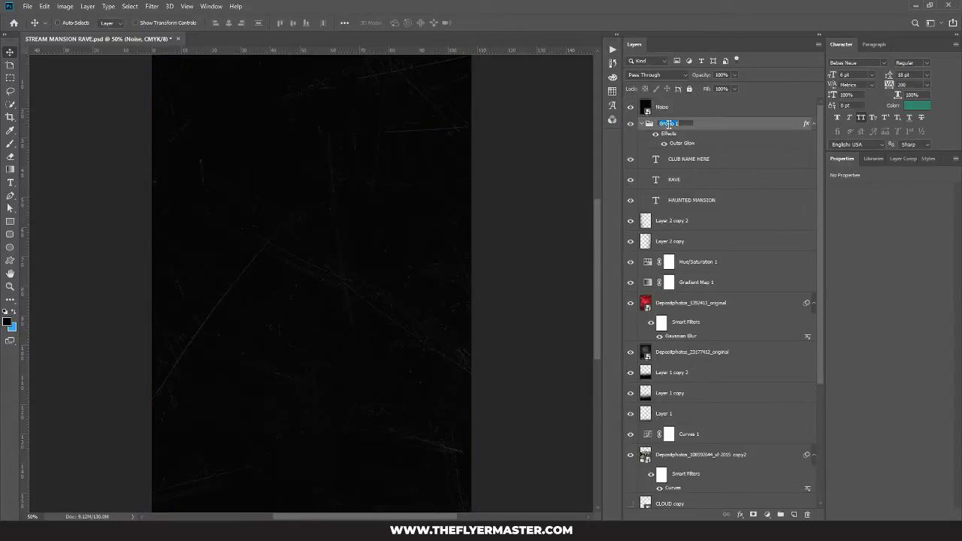
type("TEXT")
key("Return")
left_click(644, 123)
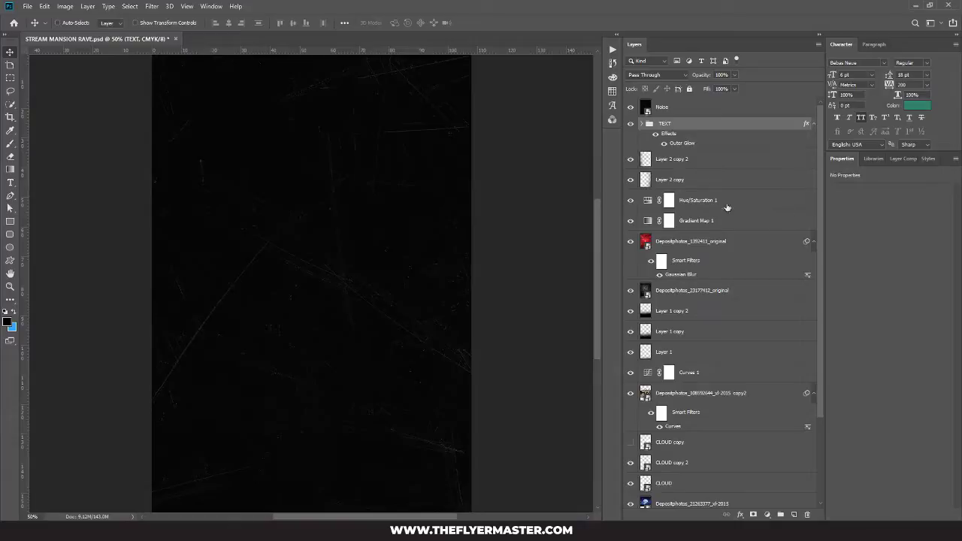
Rename both Layer 2 copy 2 and Layer 2 copy as VIG
double_click(671, 159)
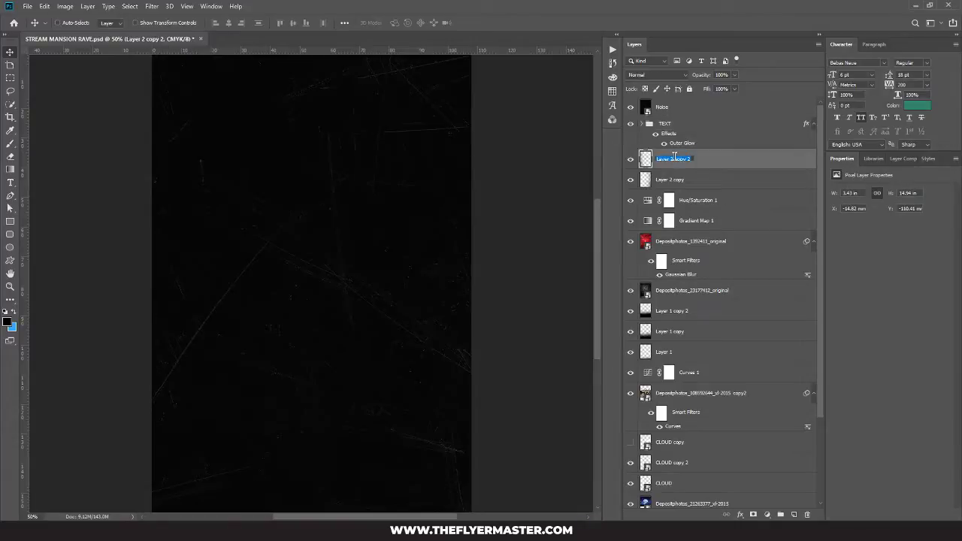
type("VIG")
double_click(674, 179)
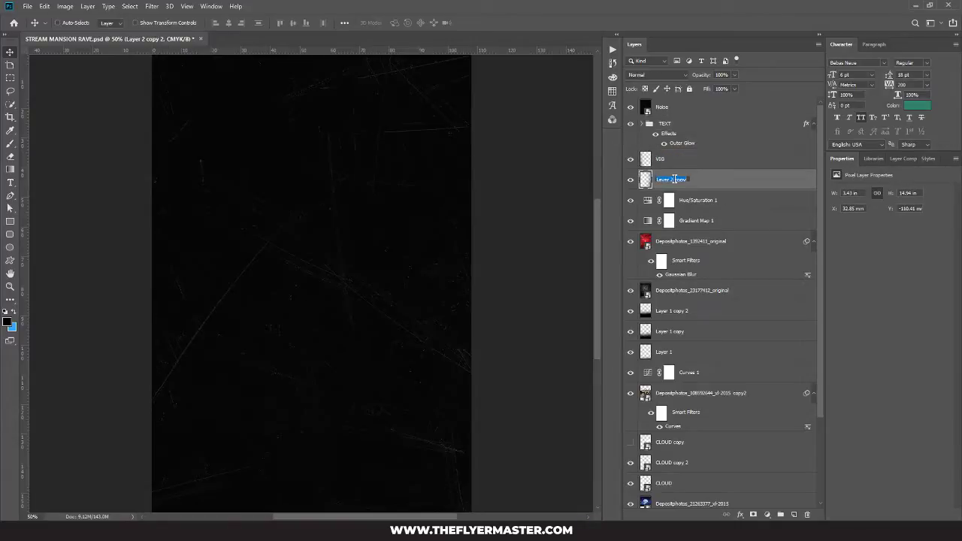
type("VIG")
key("Return")
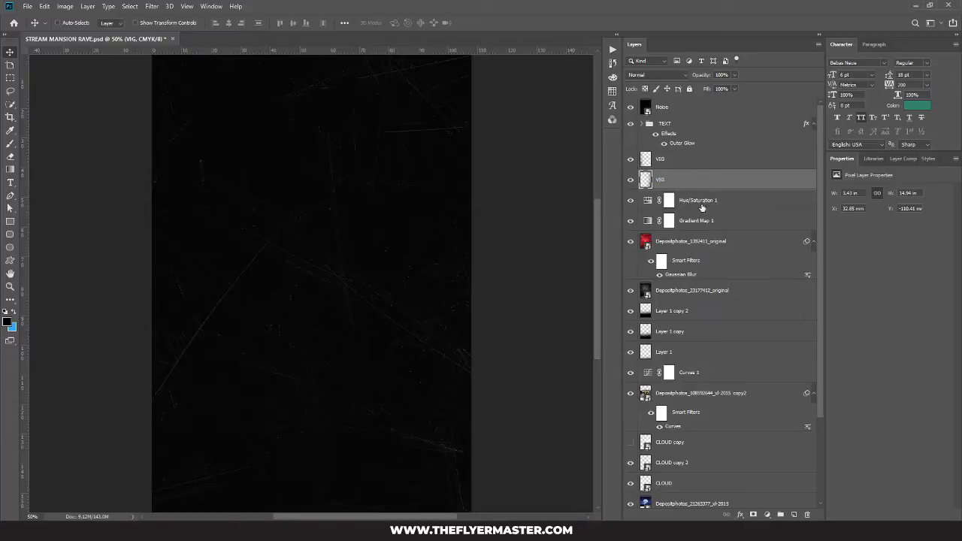
Rename the red laser image layer as LASERS and the dark texture layer beneath it as GRNGE TEXTUR
double_click(686, 244)
type("LAS")
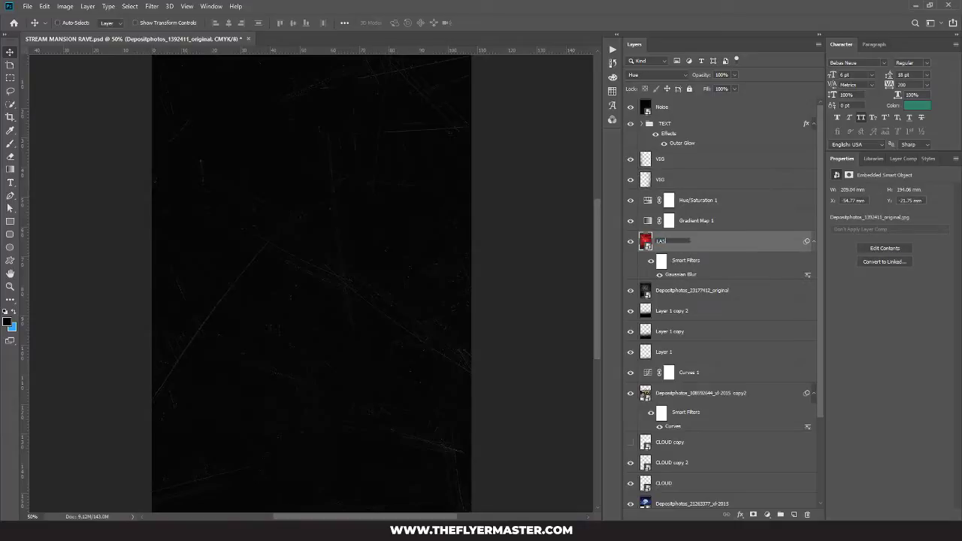
type("ERS")
key("Return")
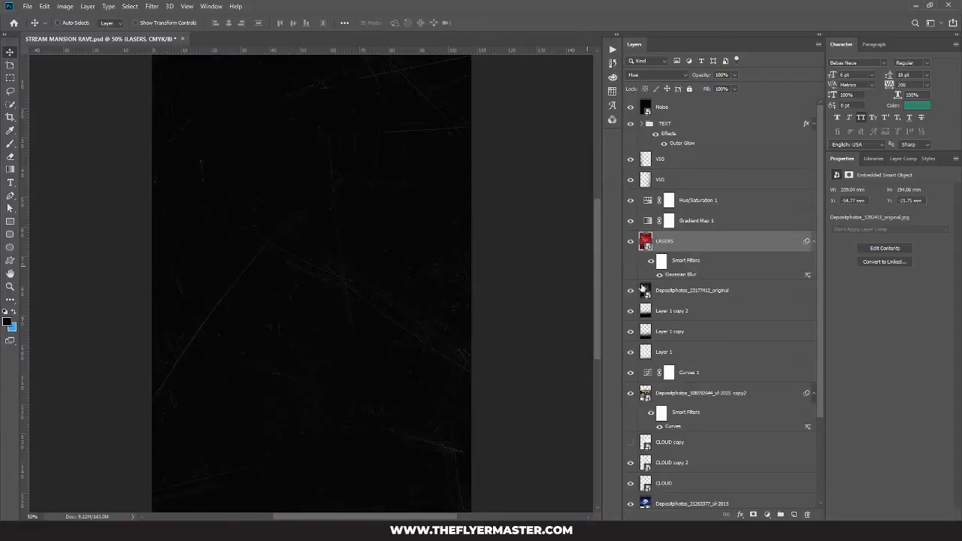
double_click(684, 290)
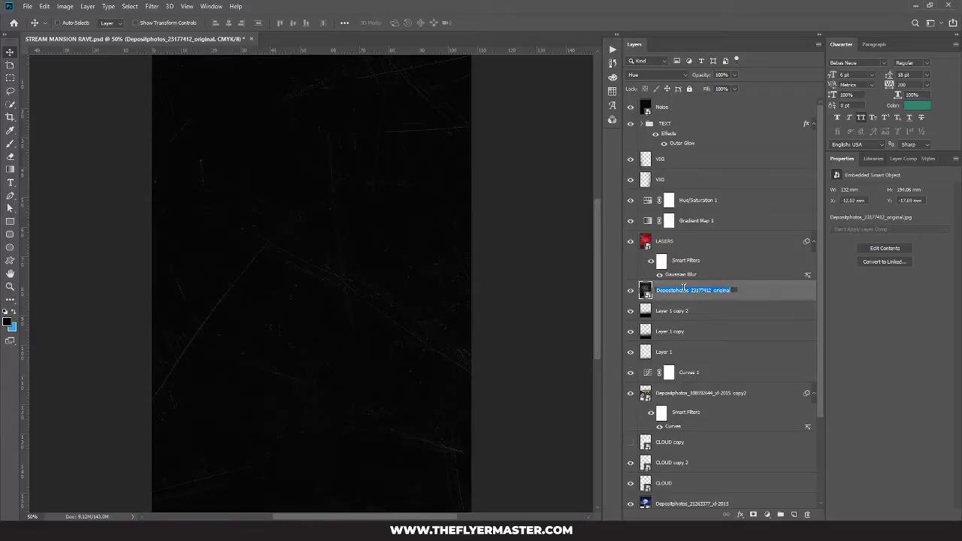
type("GRNGE TEXTUR")
left_click(694, 318)
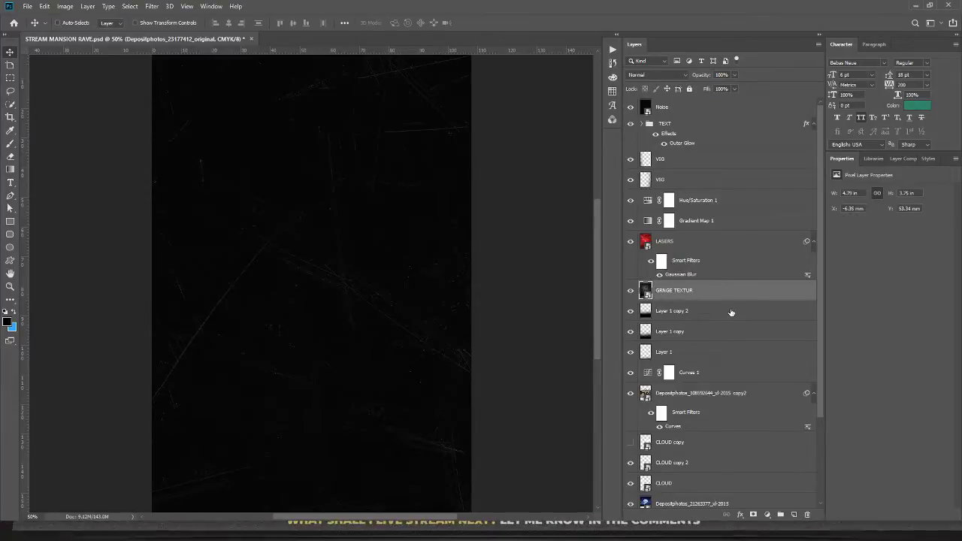
Rename Layer 1 copy 2, Layer 1 copy and Layer 1 each as LOW VIG
double_click(673, 311)
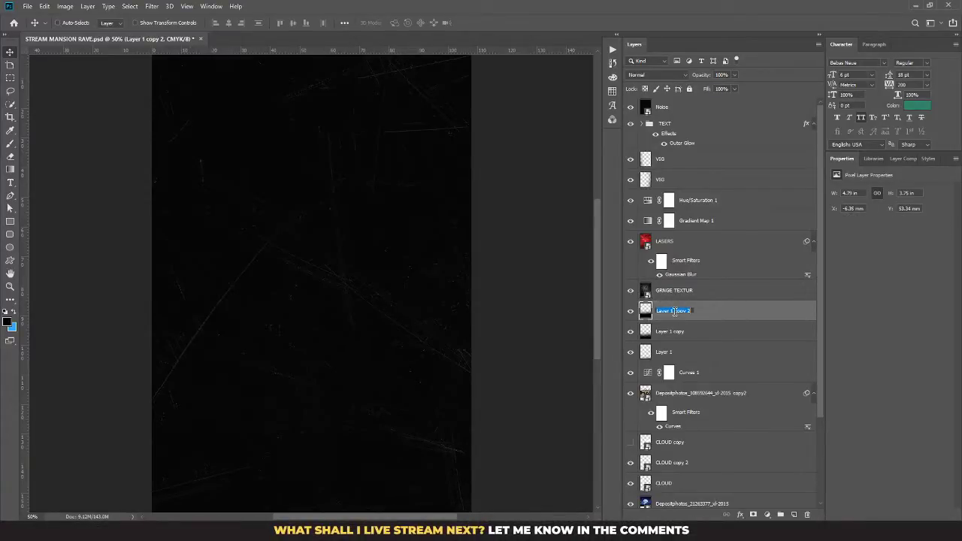
type("LOW VIG")
key("Return")
double_click(669, 331)
type("LOW V")
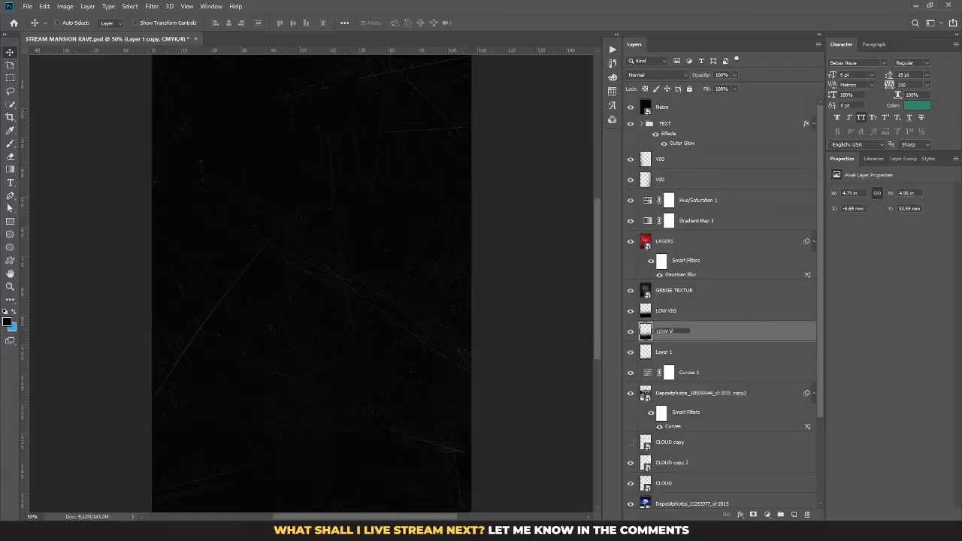
type("IG")
key("Return")
double_click(668, 350)
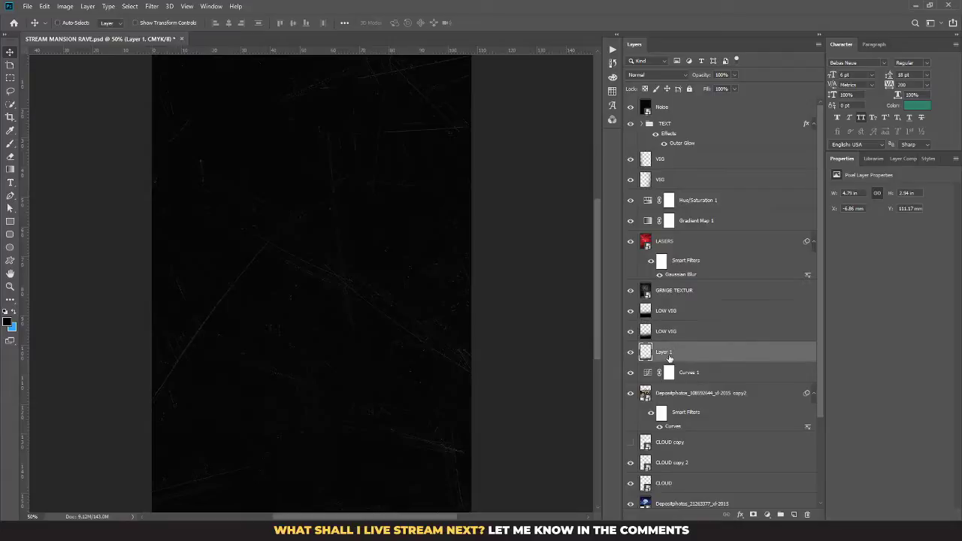
type("LOW VIG")
key("Return")
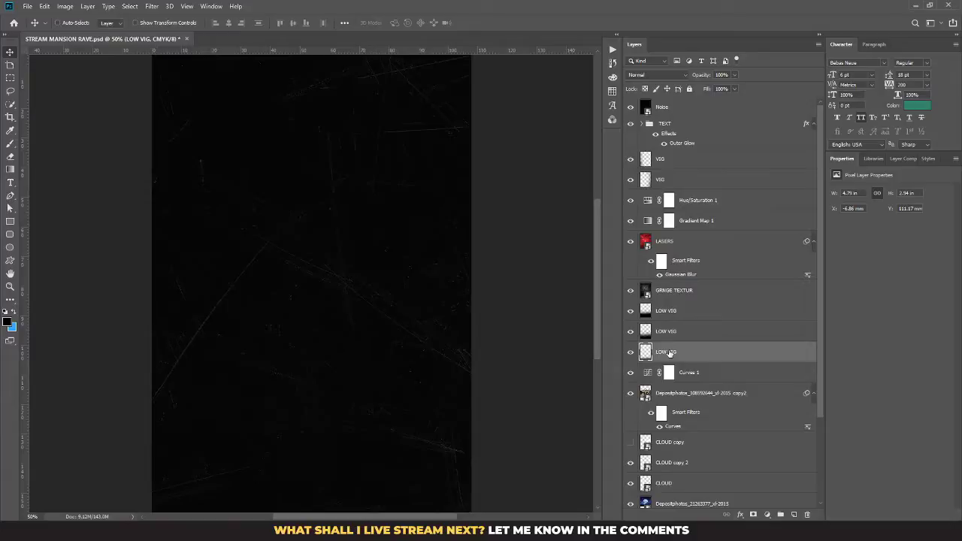
Rename the mansion image layer as HOUSE and delete the hidden CLOUD copy layer
double_click(678, 392)
type("HOUSE")
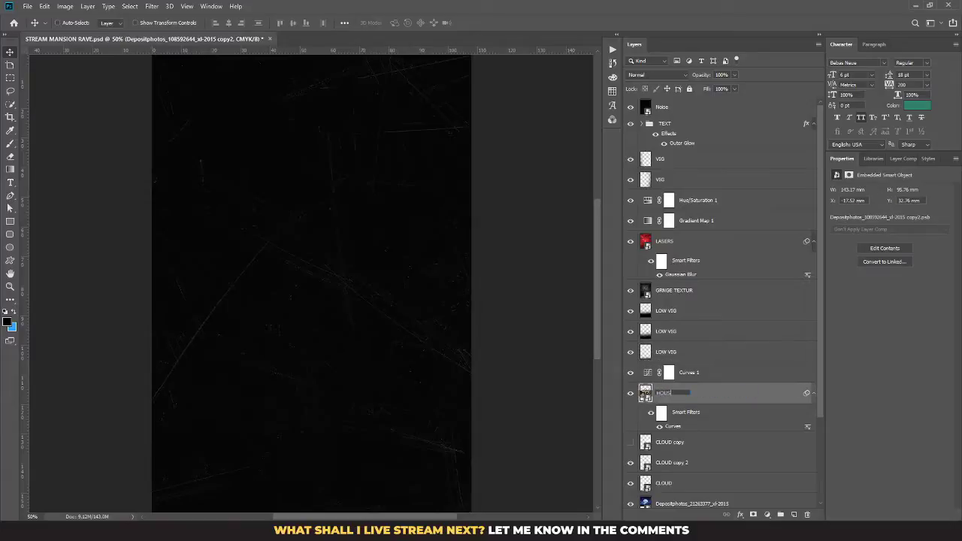
key("Return")
left_click(676, 443)
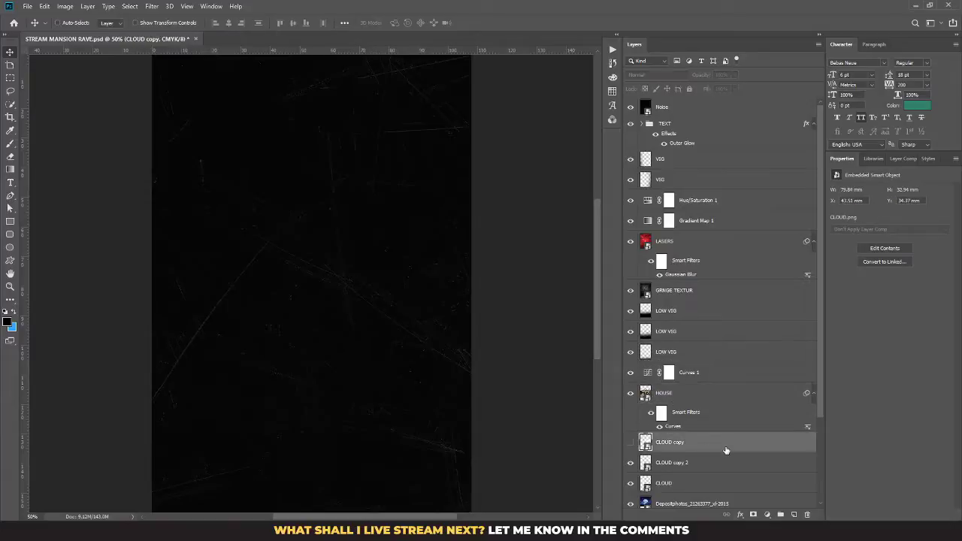
key("Delete")
Rename the moon image layer as MOON and the skull-faced woman's layer as FACE
scroll(802, 445, "down", 3)
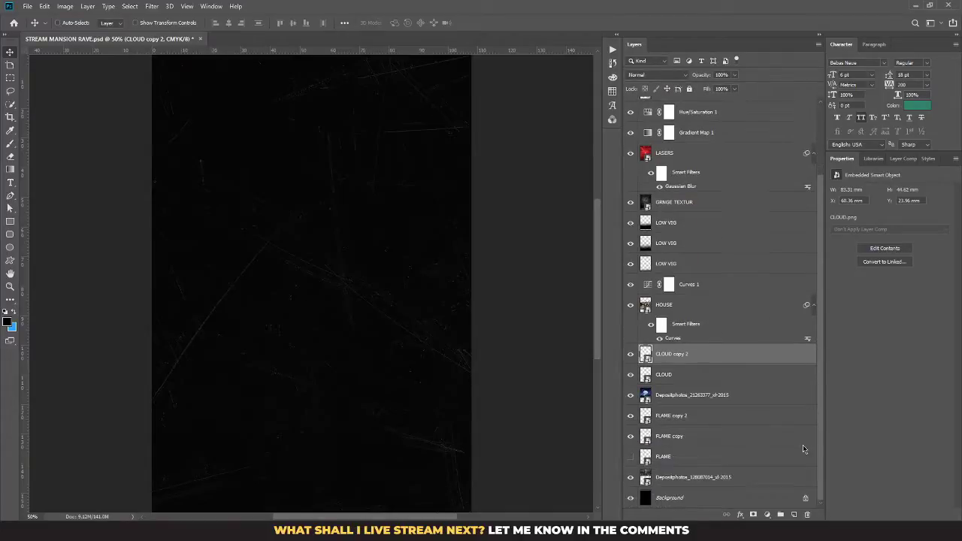
double_click(704, 395)
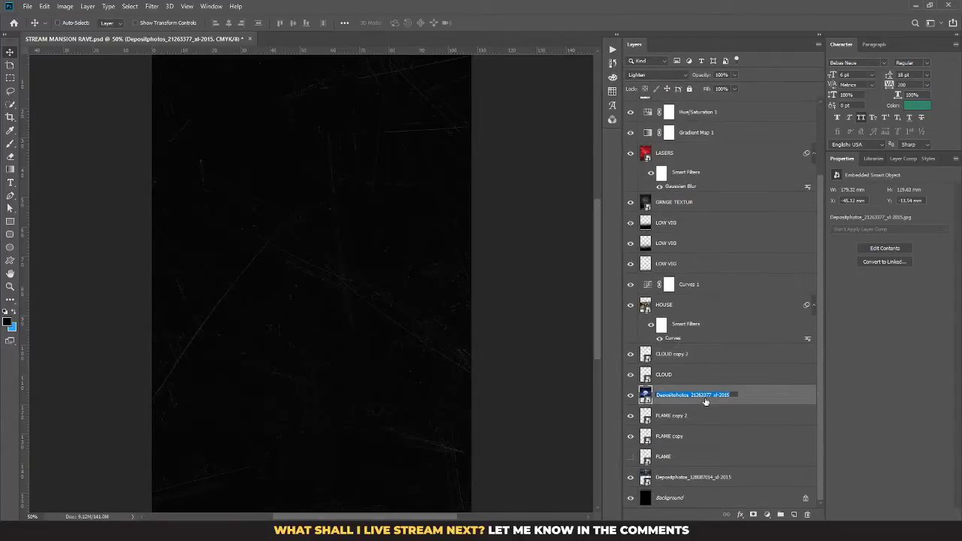
type("MOON")
key("Return")
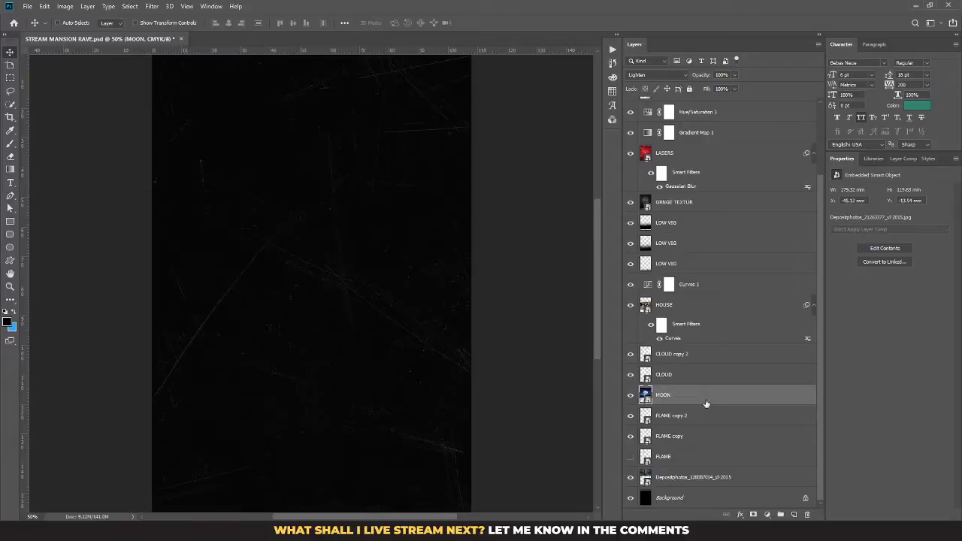
double_click(670, 485)
type("F")
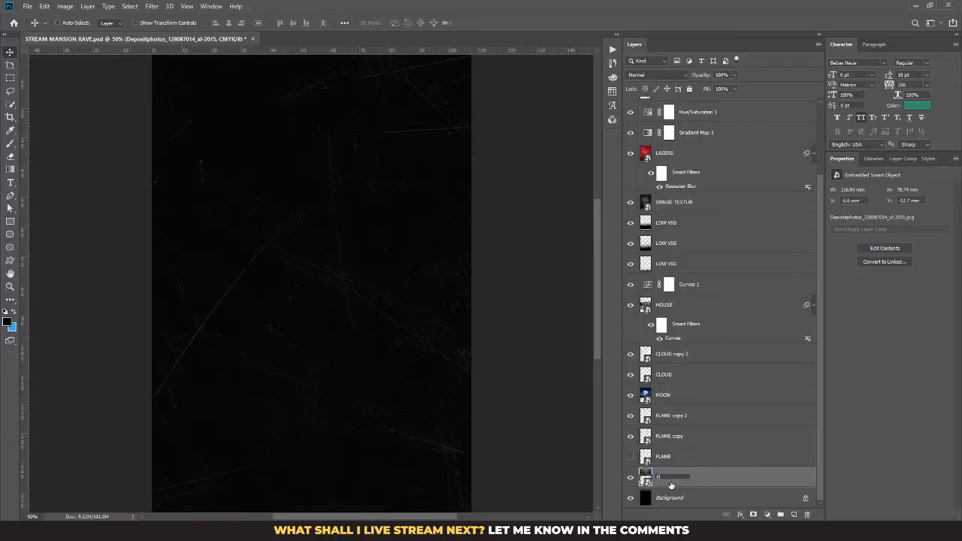
type("ACE")
key("Return")
Delete the hidden FLAME layer and collapse the smart filters listed under LASERS
left_click(680, 458)
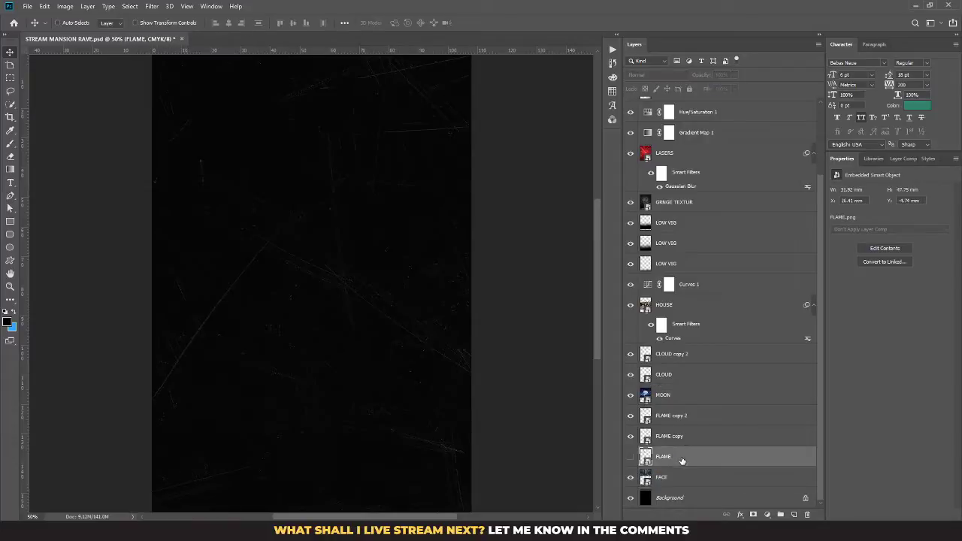
key("Delete")
scroll(708, 287, "up", 2)
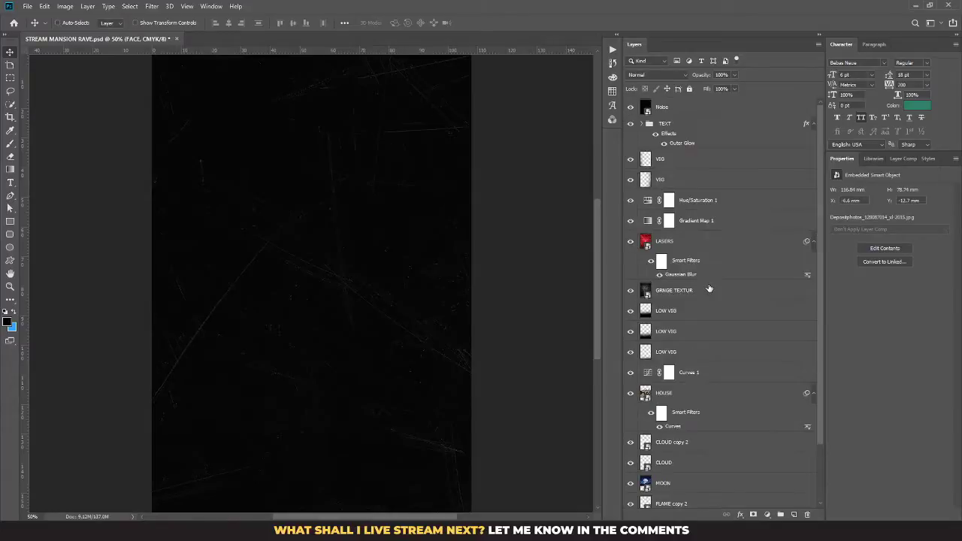
left_click(812, 242)
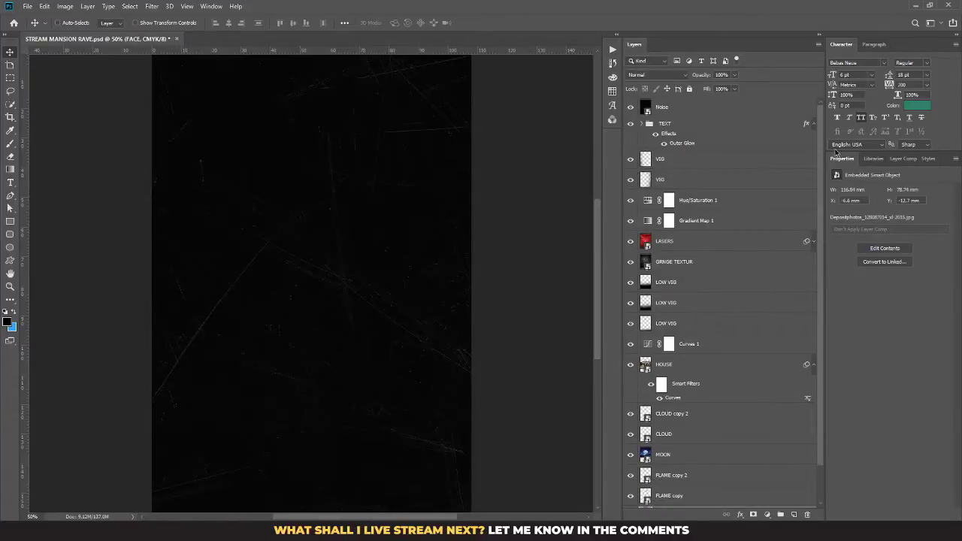
Set the Noise layer's blend mode to Lighten and compare the flyer with and without it
left_click(725, 109)
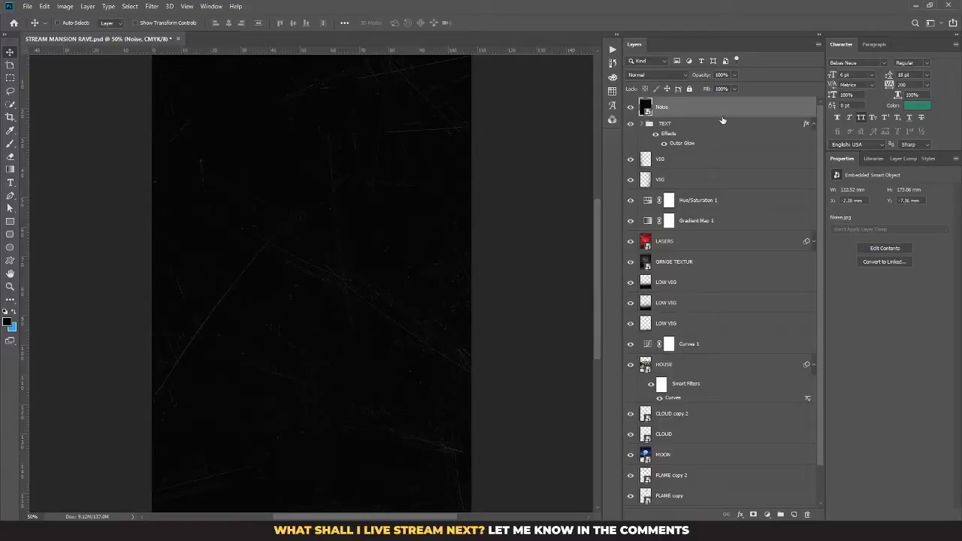
left_click(668, 75)
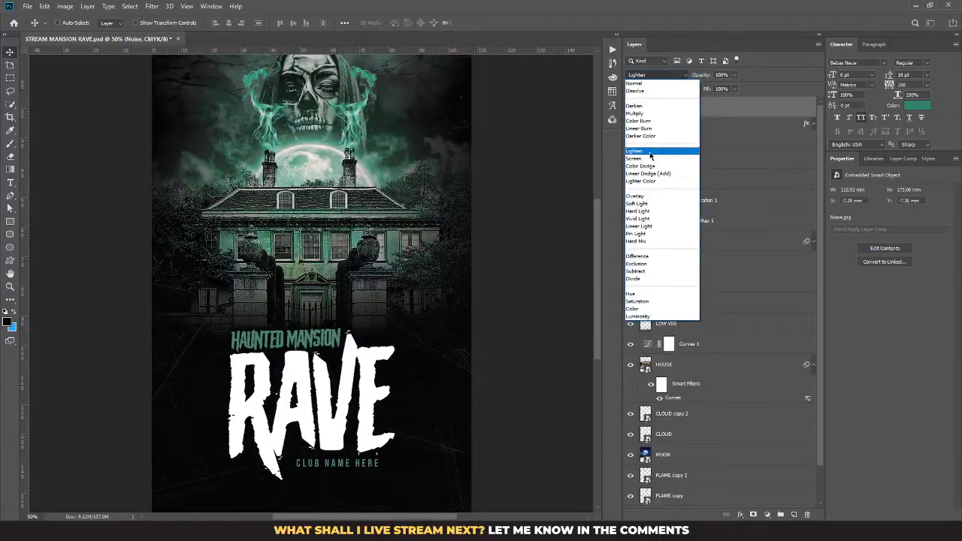
left_click(651, 153)
left_click(631, 107)
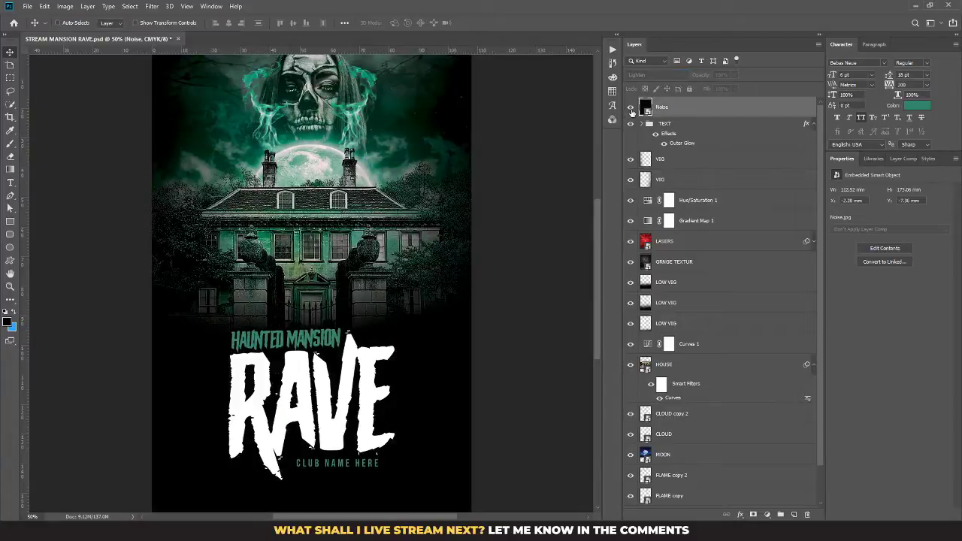
left_click(631, 107)
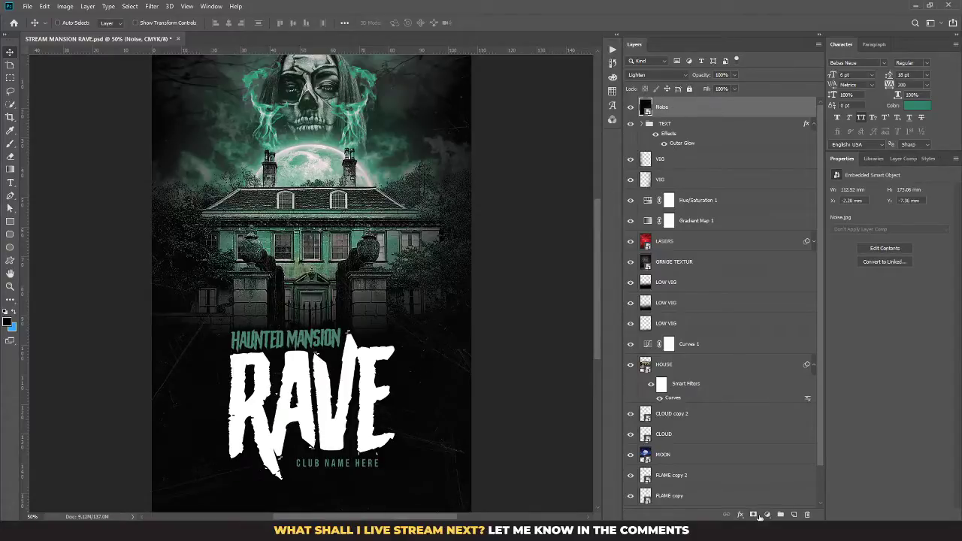
Add a Hue/Saturation adjustment above the Noise layer with saturation +40 and hue -137 to turn the flyer red
left_click(766, 514)
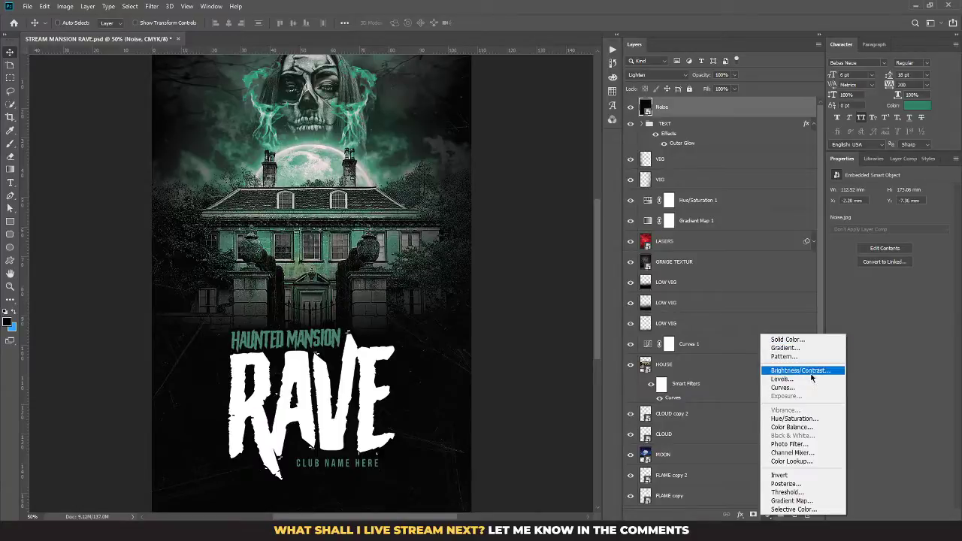
left_click(818, 419)
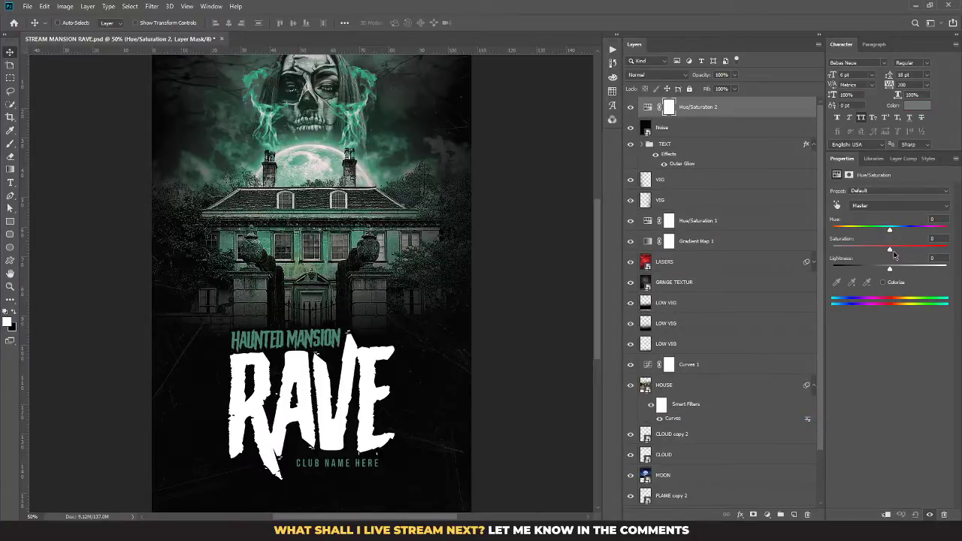
left_click_drag(890, 252, 910, 251)
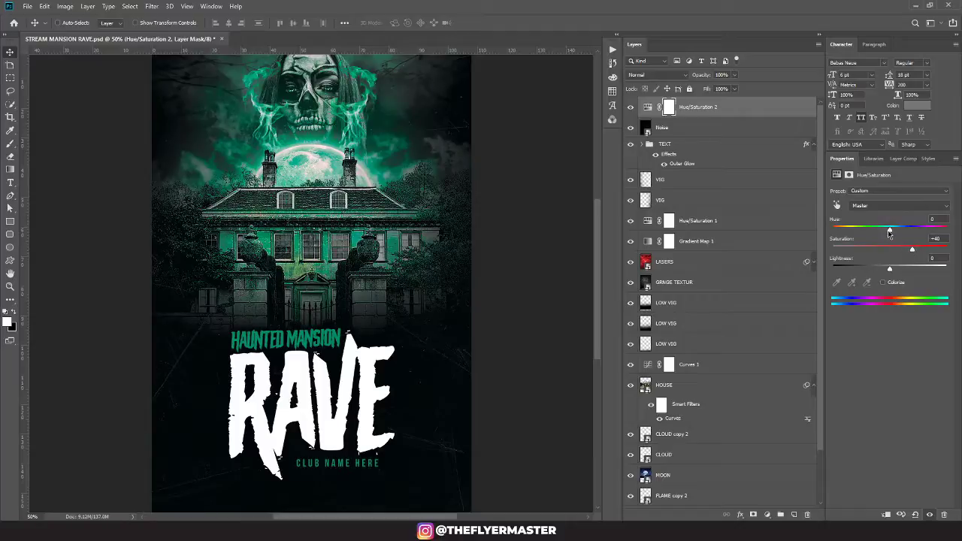
left_click_drag(889, 228, 855, 235)
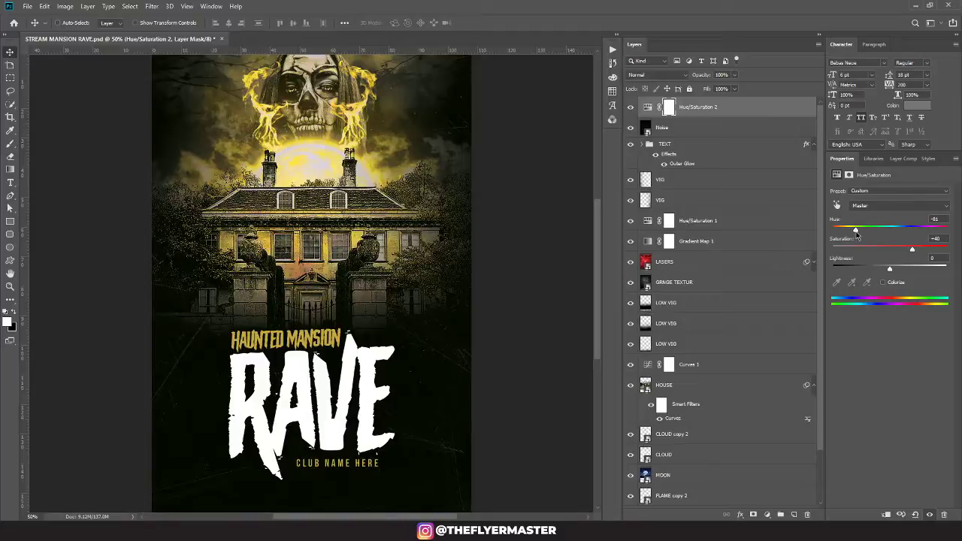
mouse_move(856, 236)
left_mouse_down()
mouse_move(868, 235)
mouse_move(842, 235)
left_mouse_up()
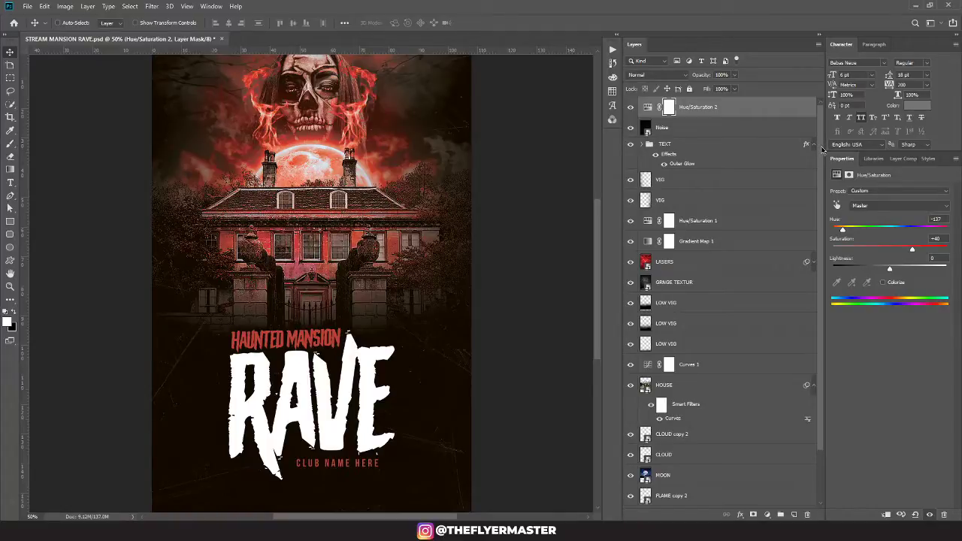
Duplicate the FACE layer above the Background
scroll(822, 157, "down", 3)
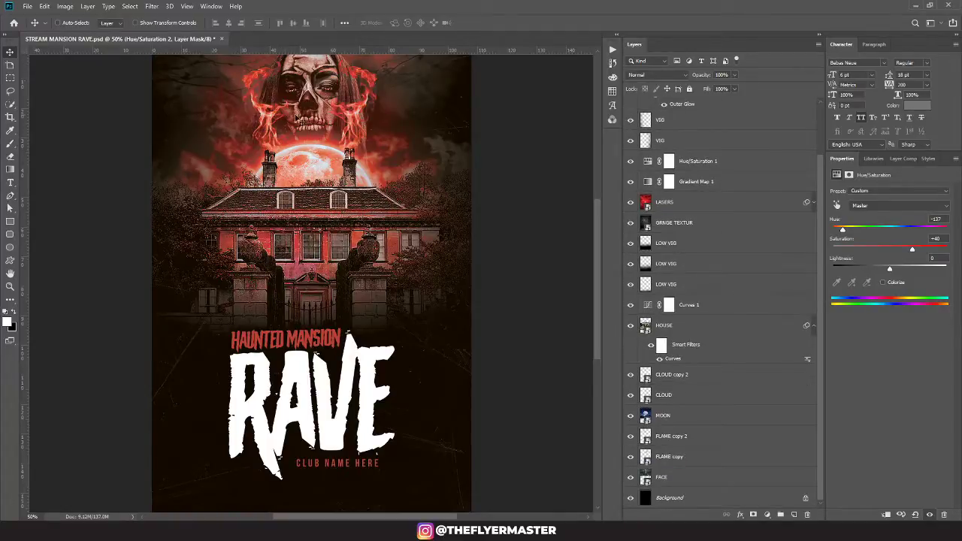
left_click(308, 88)
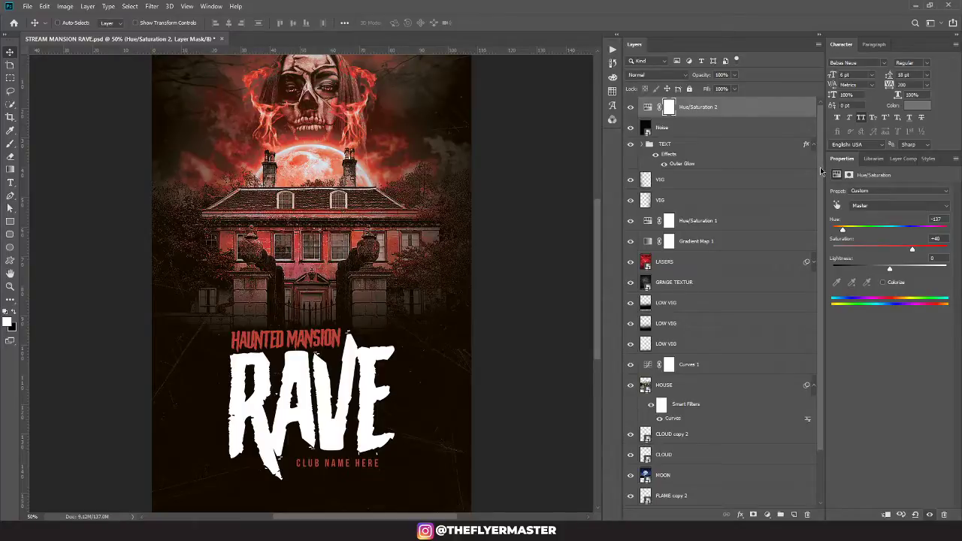
scroll(688, 496, "down", 3)
left_click(706, 480)
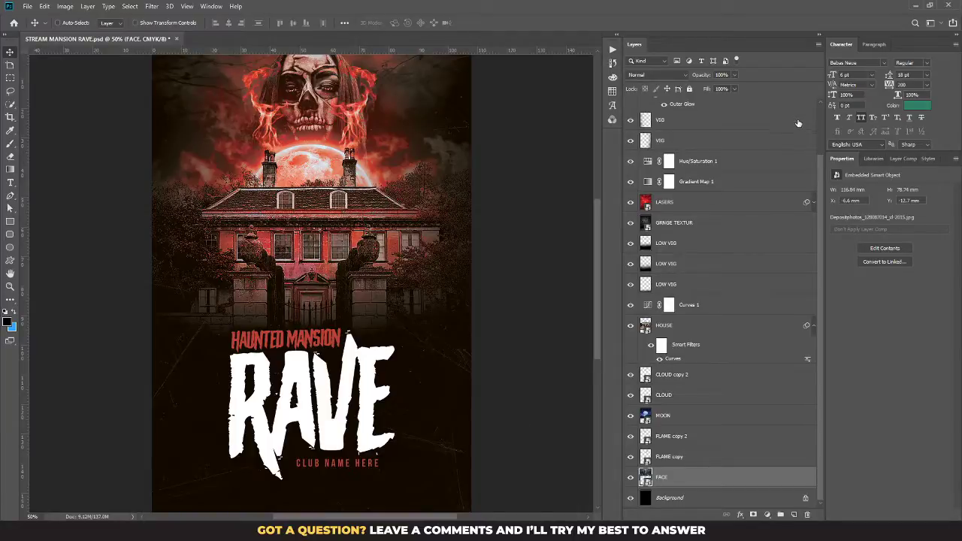
scroll(816, 149, "up", 3)
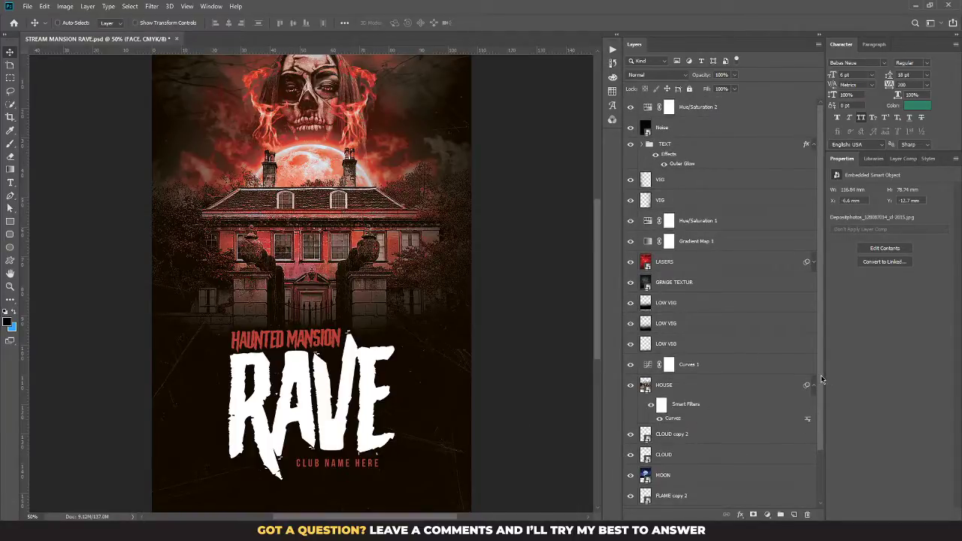
scroll(815, 456, "down", 3)
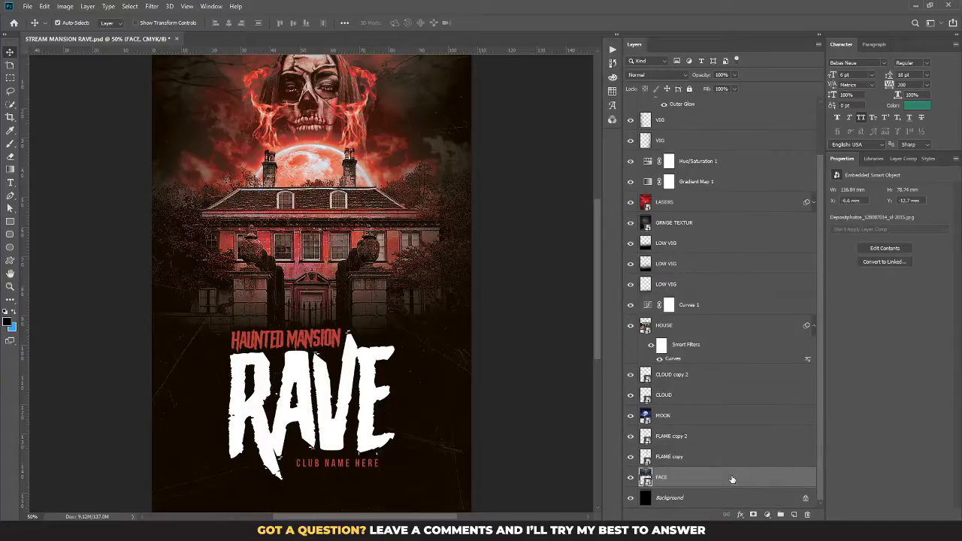
key("ctrl+j")
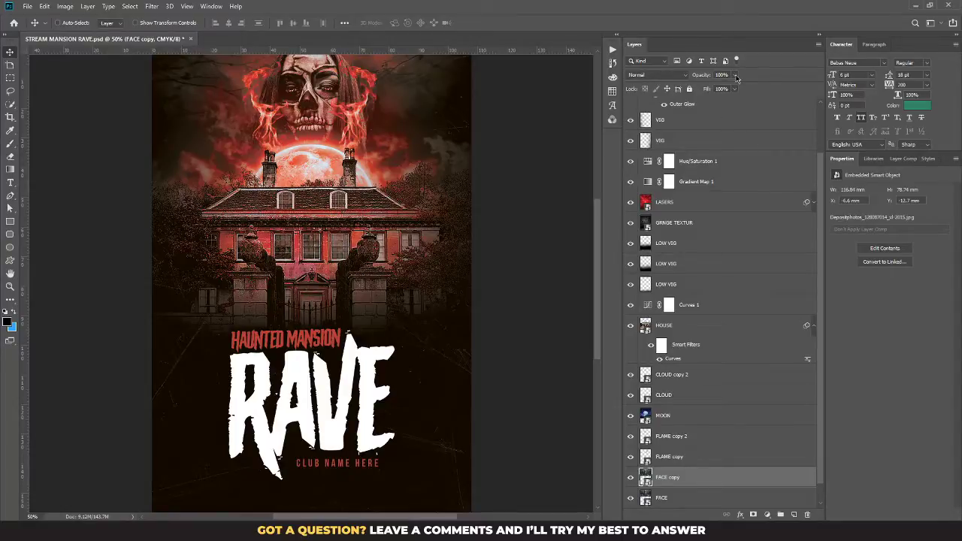
double_click(743, 477)
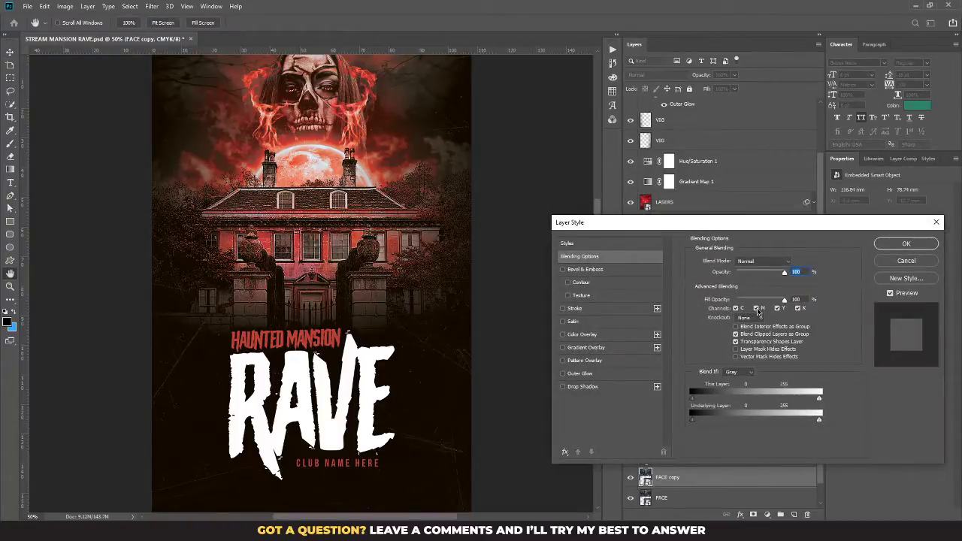
left_click(905, 261)
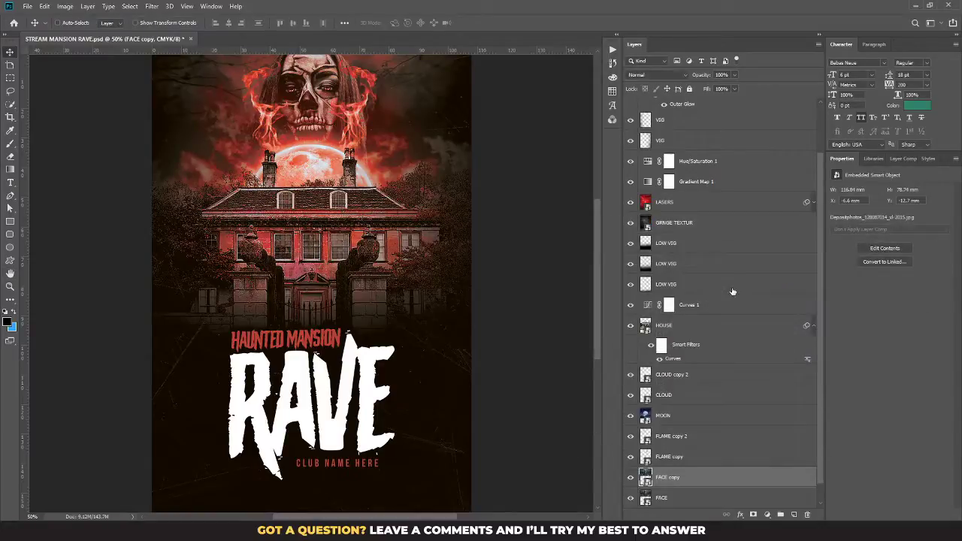
Scale the FACE copy layer up slightly to about 26% around its centre
key("ctrl+t")
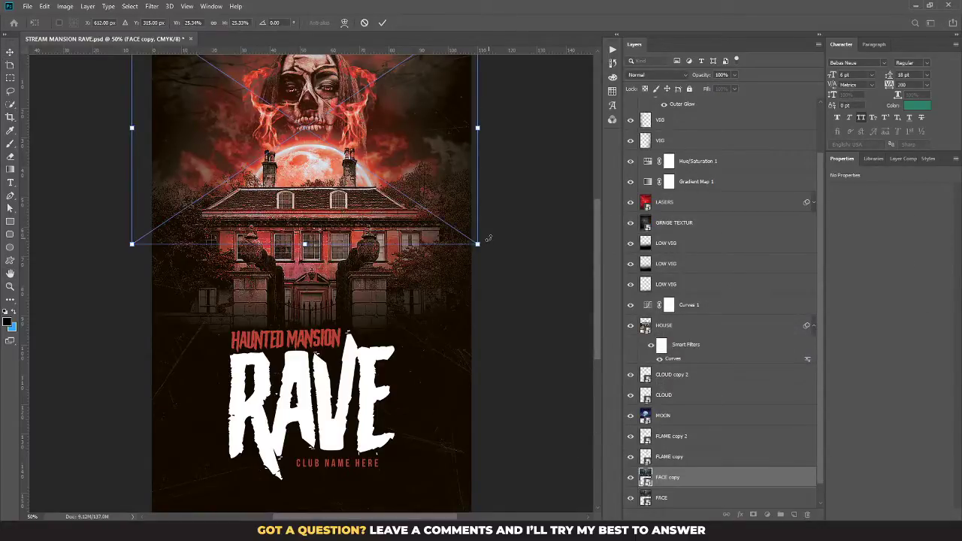
left_click_drag(478, 243, 482, 246)
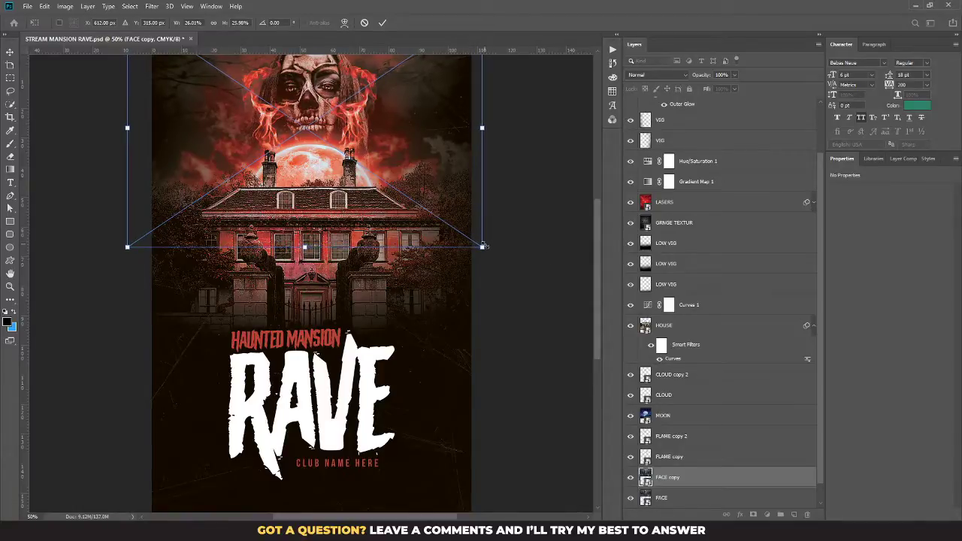
key("Return")
left_click(734, 75)
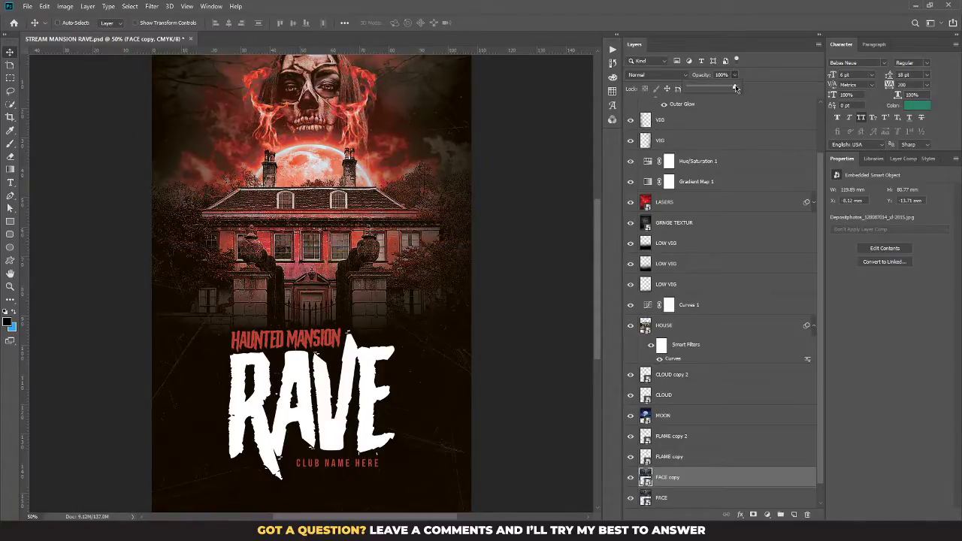
left_click_drag(734, 88, 719, 88)
left_click_drag(715, 85, 741, 87)
double_click(745, 483)
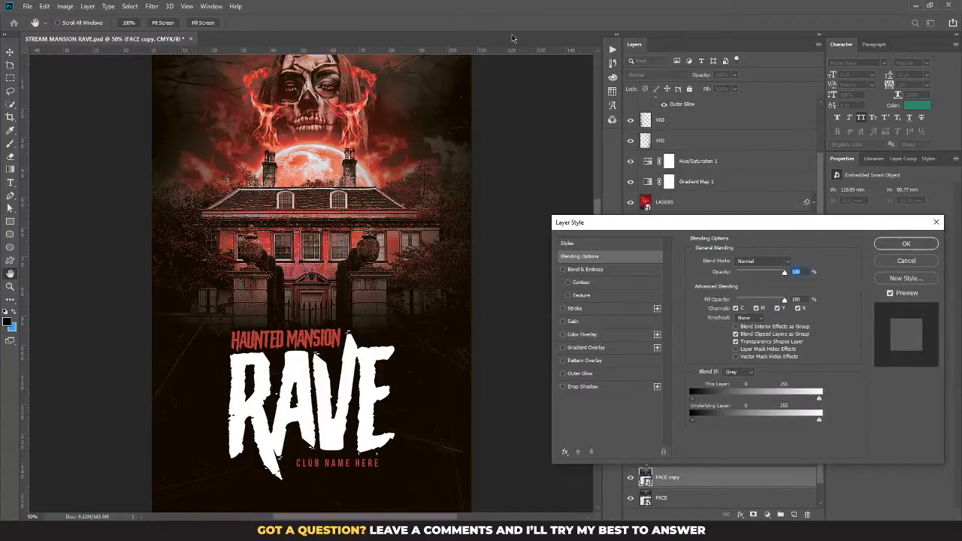
left_click(916, 261)
Turn off the C, M and Y channels in the FACE copy layer's blending options, leaving only K active
key("ctrl+plus")
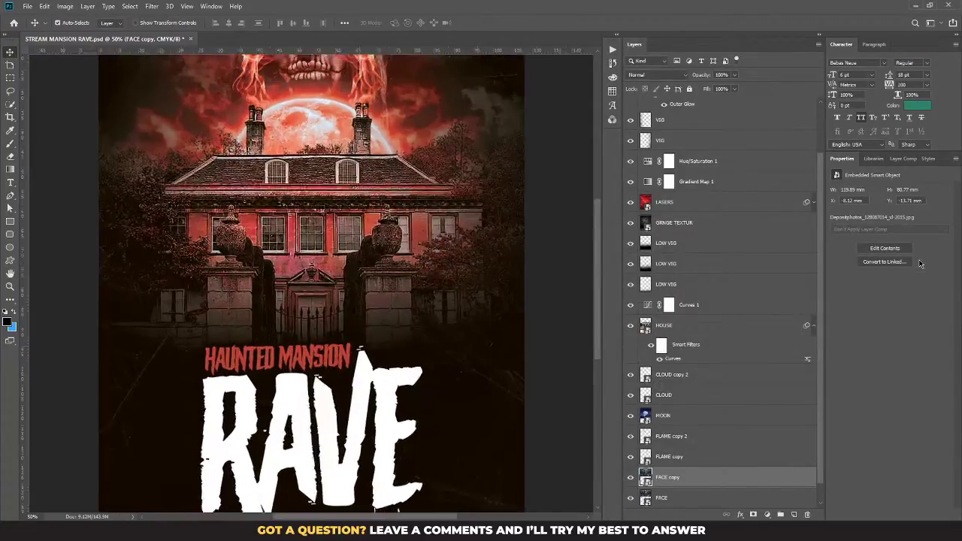
key("ctrl+plus")
key("ctrl+plus")
left_click_drag(229, 243, 225, 480)
left_click_drag(298, 83, 304, 338)
key("ctrl+minus")
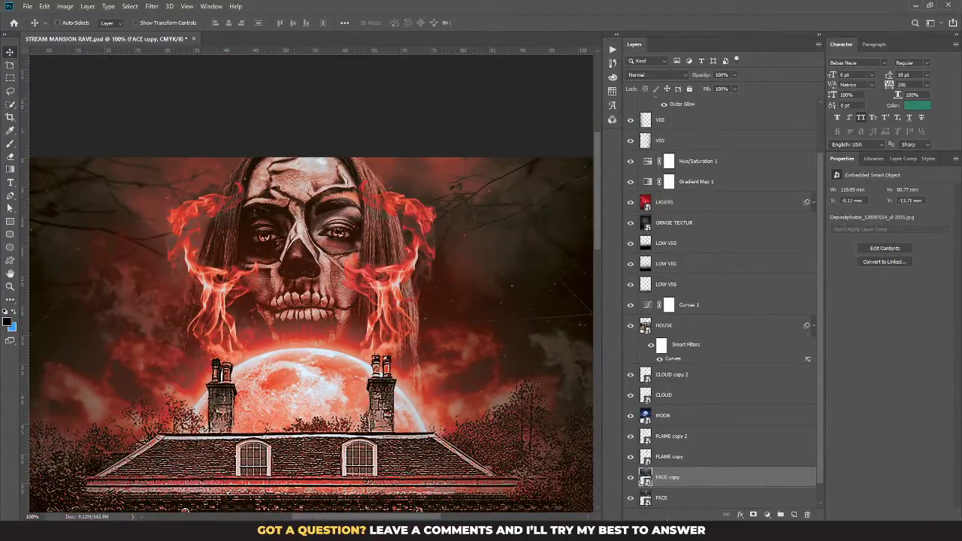
double_click(705, 489)
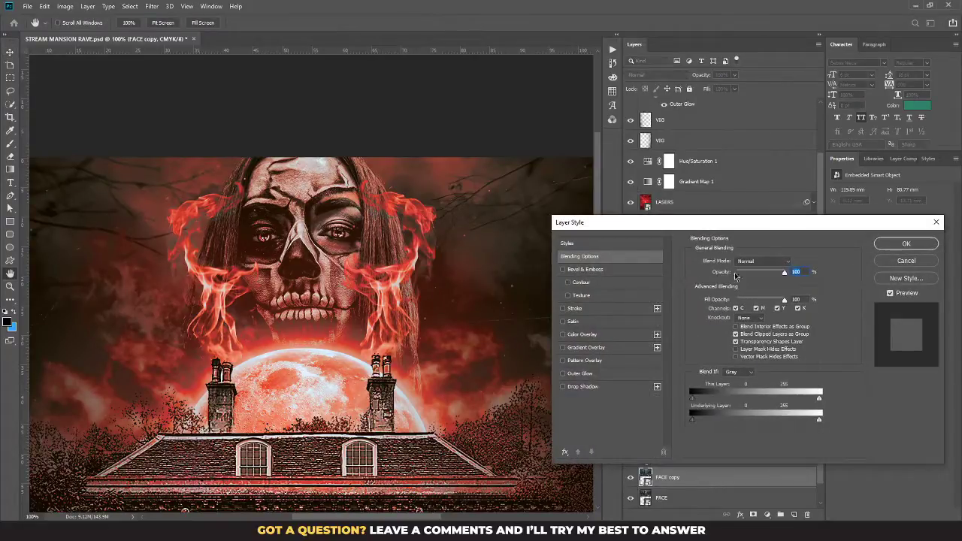
left_click(736, 309)
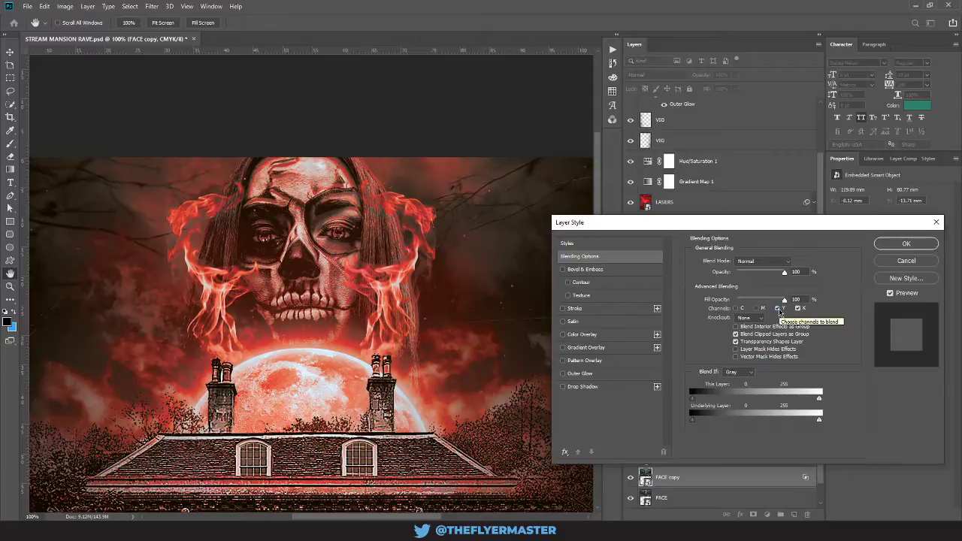
left_click(778, 309)
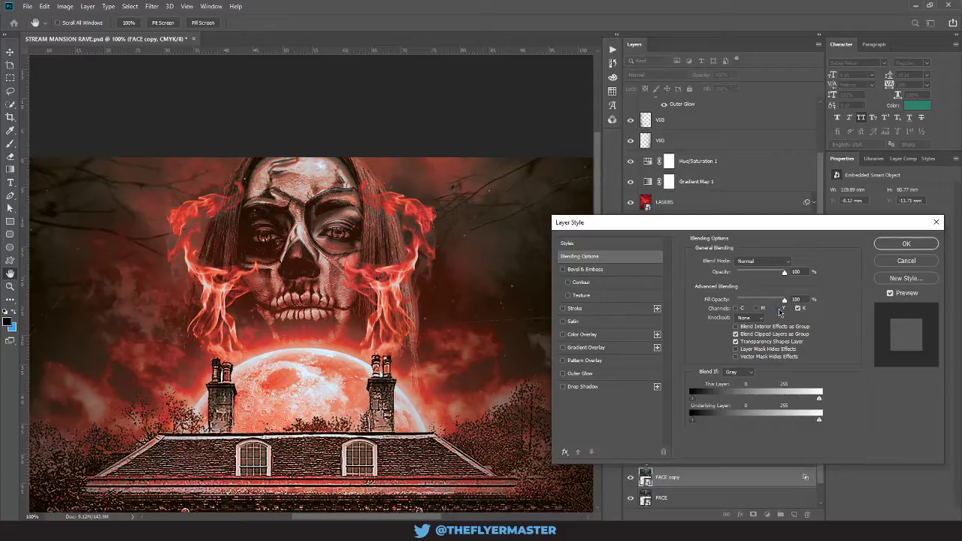
left_click(906, 244)
Lower the FACE copy layer's opacity to 79% and enlarge it slightly to about 123 by 83 mm
left_click(735, 75)
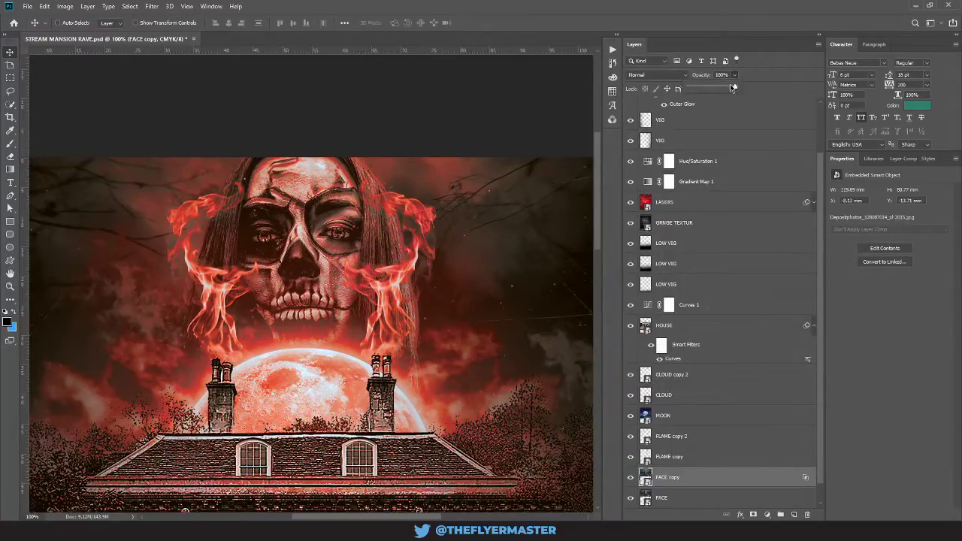
mouse_move(732, 86)
left_mouse_down()
mouse_move(719, 87)
mouse_move(759, 88)
mouse_move(725, 88)
left_mouse_up()
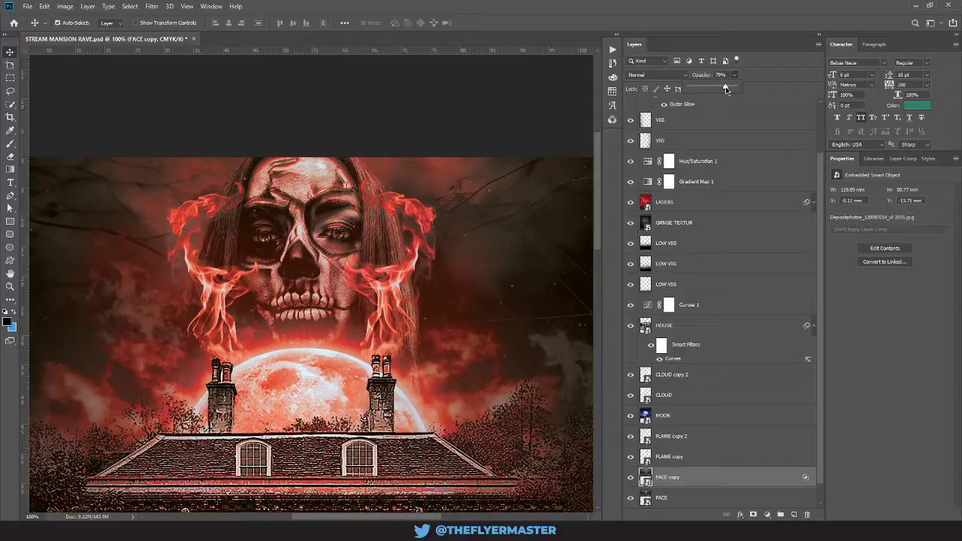
key("ctrl+t")
key("ctrl+minus")
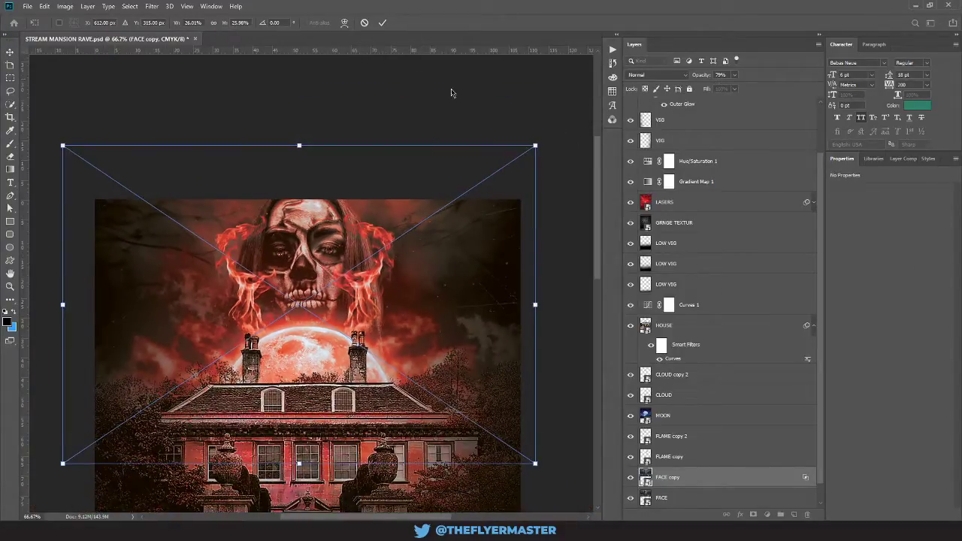
left_click_drag(530, 146, 539, 144)
key("Return")
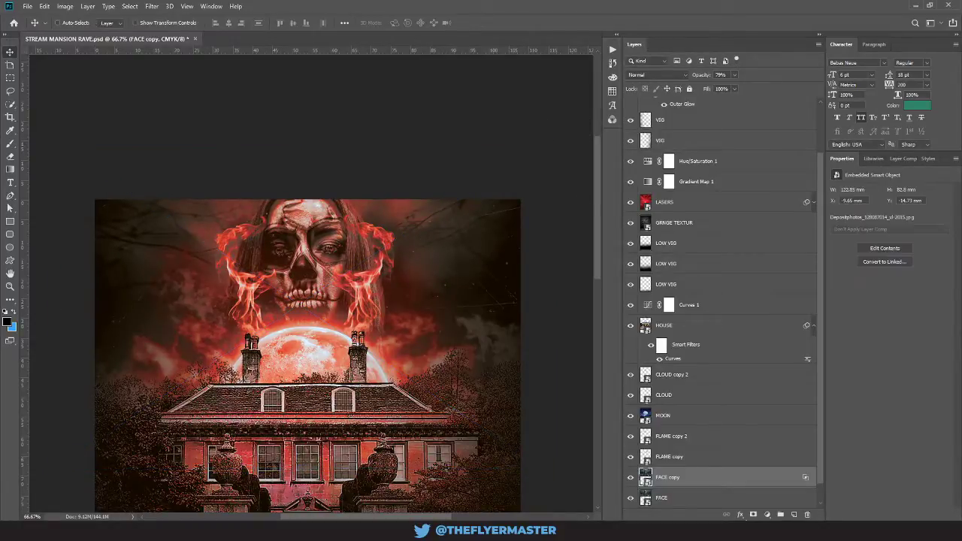
Mask the FACE copy layer, softly erase it over the woman's eyes and nose, and compare the face with the layer hidden
left_click(753, 515)
key("e")
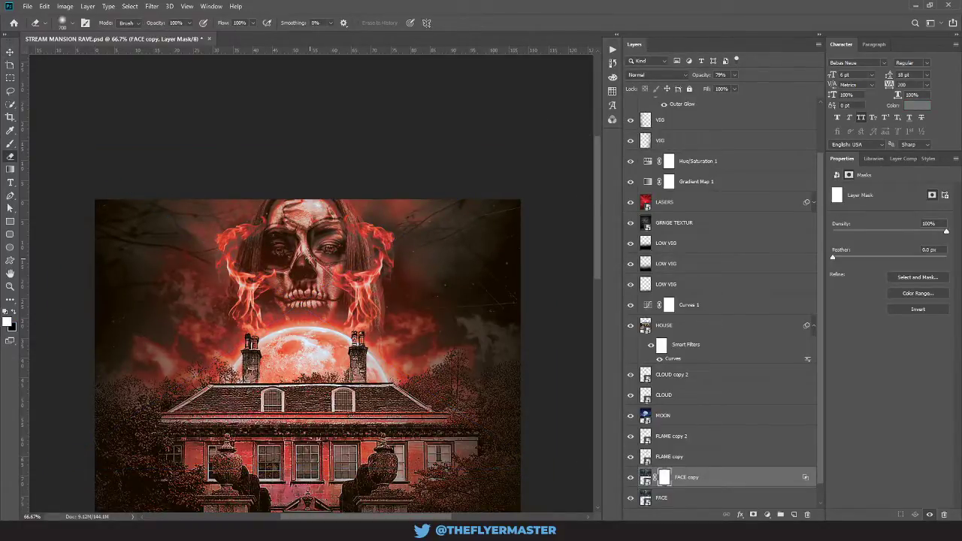
left_click(304, 248)
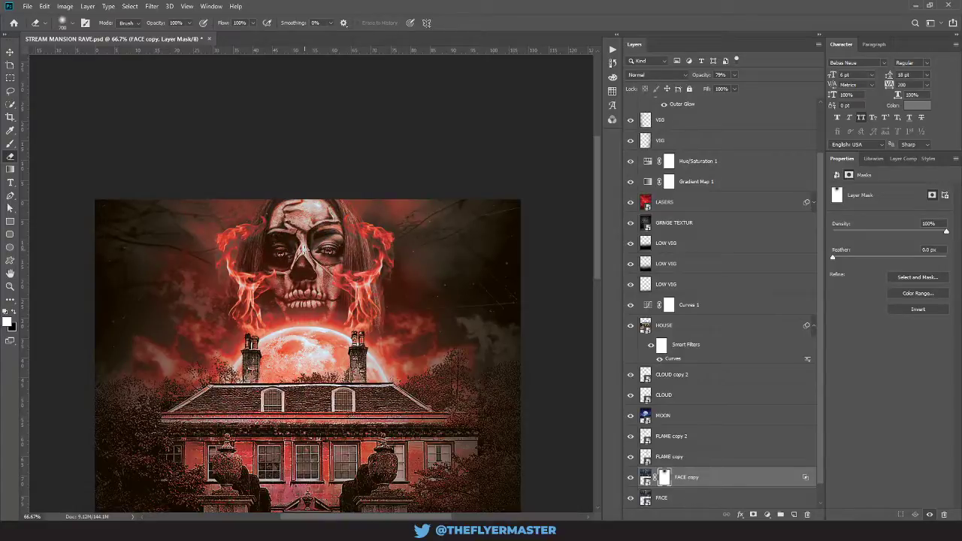
left_click(305, 249)
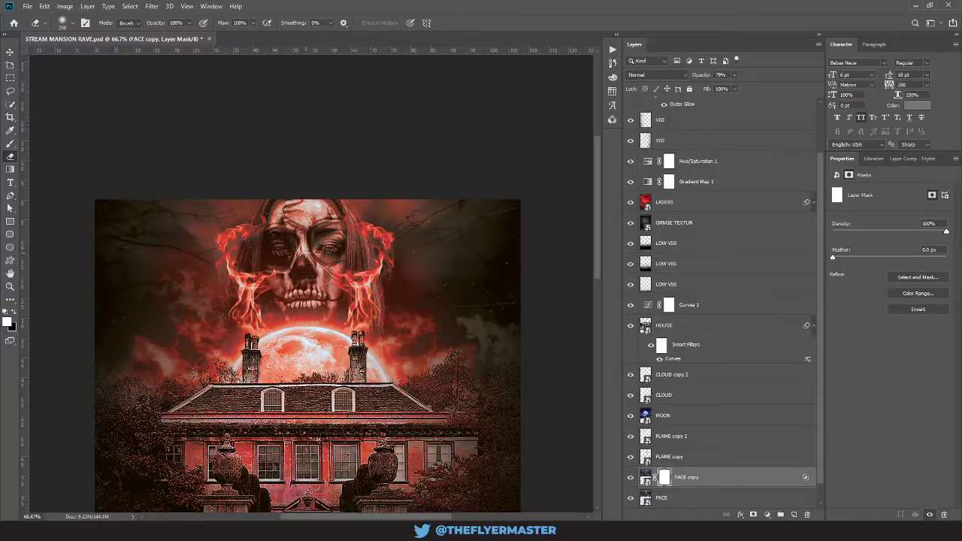
mouse_move(305, 253)
left_mouse_down()
mouse_move(281, 245)
mouse_move(329, 243)
left_mouse_up()
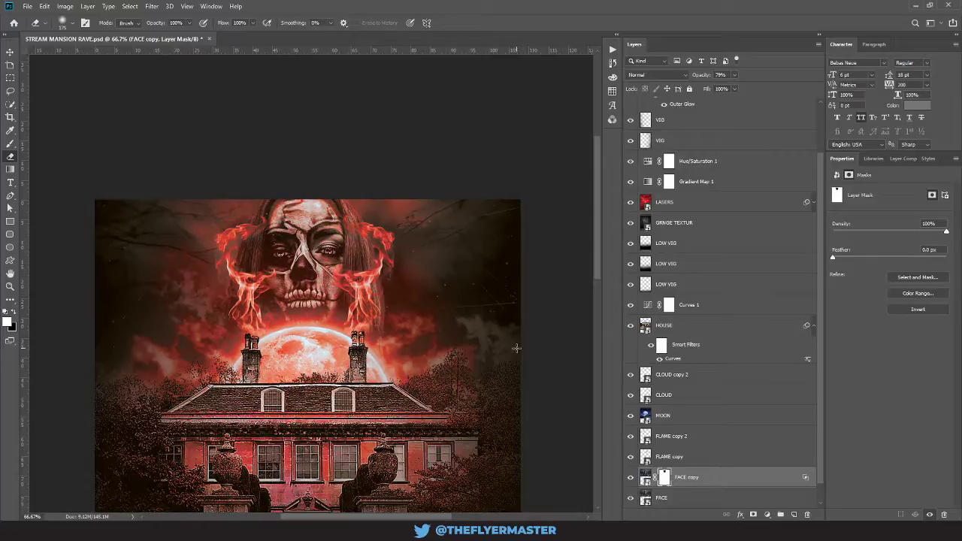
left_click(630, 477)
left_click(630, 479)
right_click(631, 481)
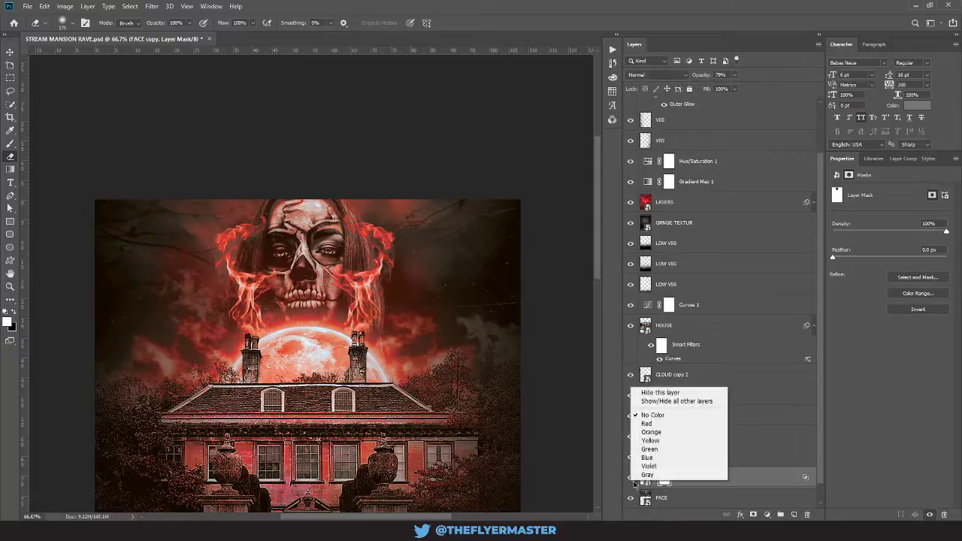
Compare the whole flyer with the Hue/Saturation 2 adjustment hidden and shown
left_click(451, 6)
key("ctrl+minus")
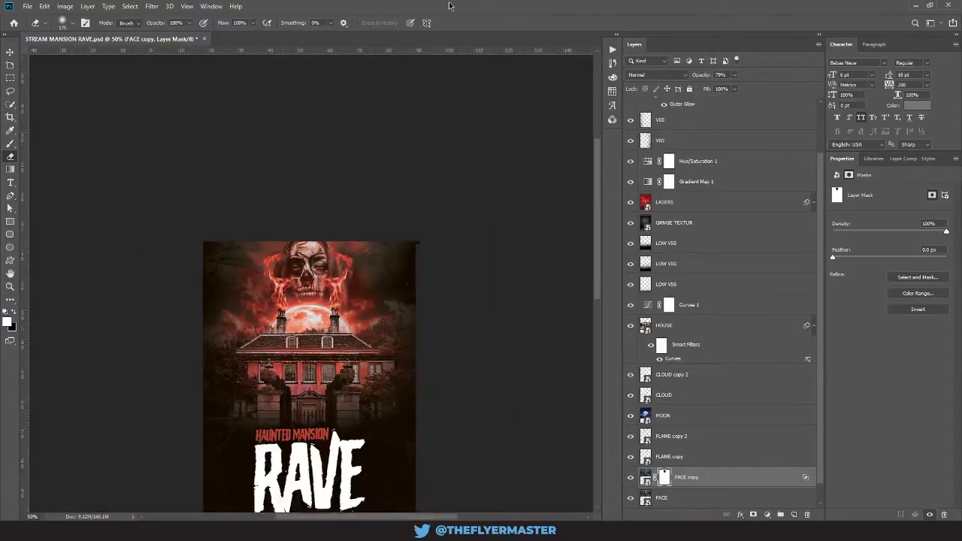
key("ctrl+minus")
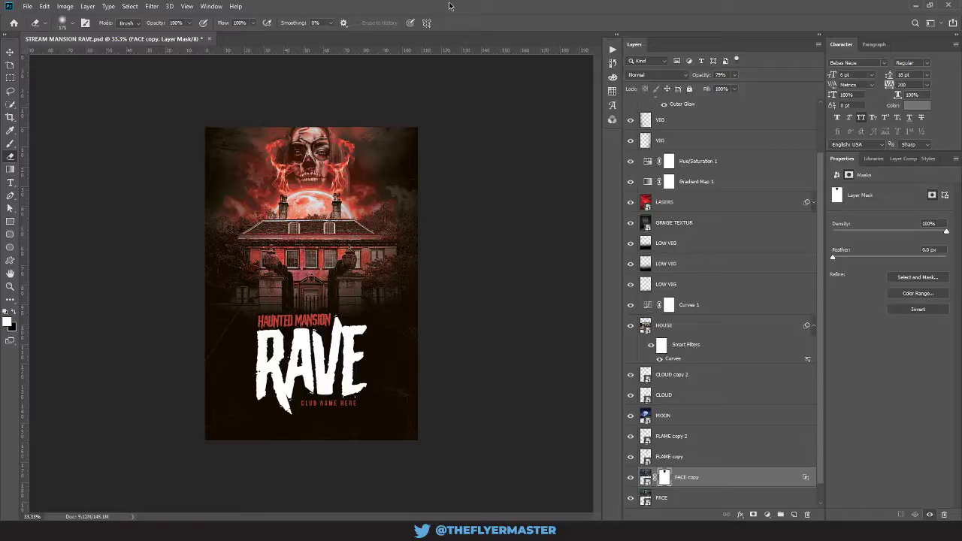
key("ctrl+plus")
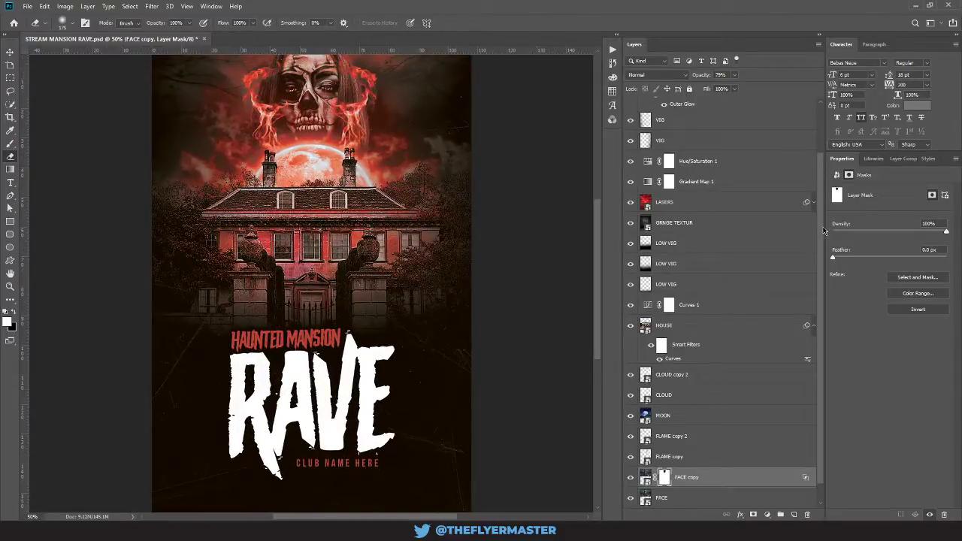
scroll(804, 239, "up", 3)
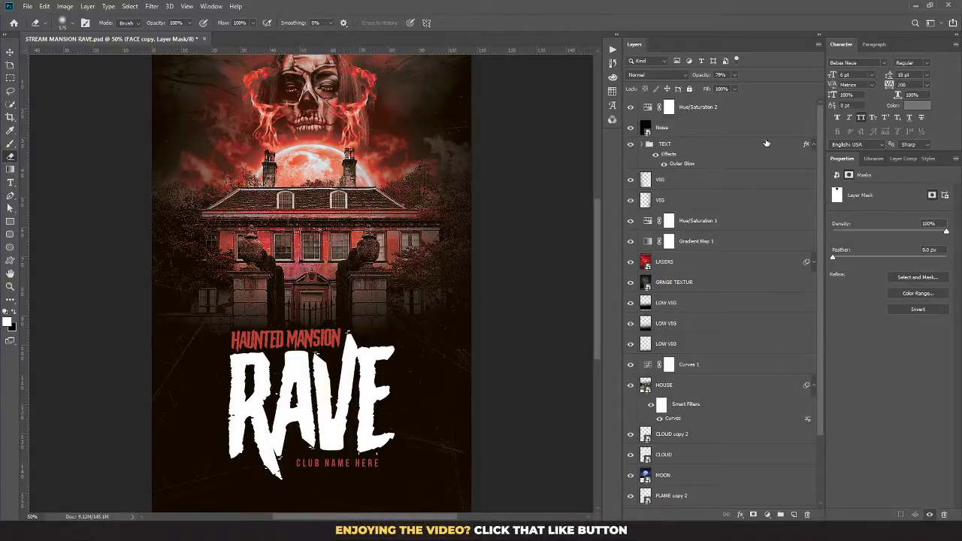
left_click(629, 106)
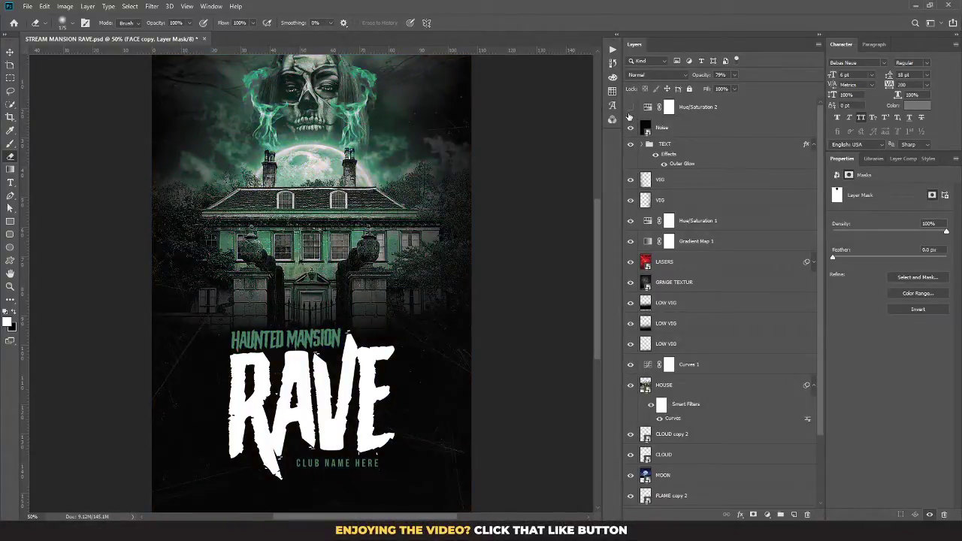
left_click(629, 109)
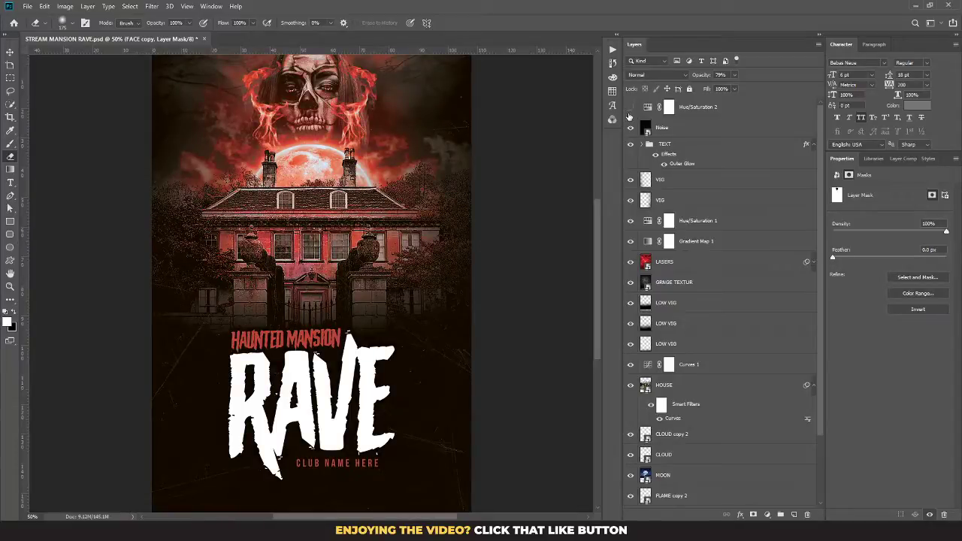
left_click(630, 113)
left_click(630, 113)
Open the HOUSE smart object's contents, followed by the original house photo nested inside it
left_click_drag(820, 239, 821, 335)
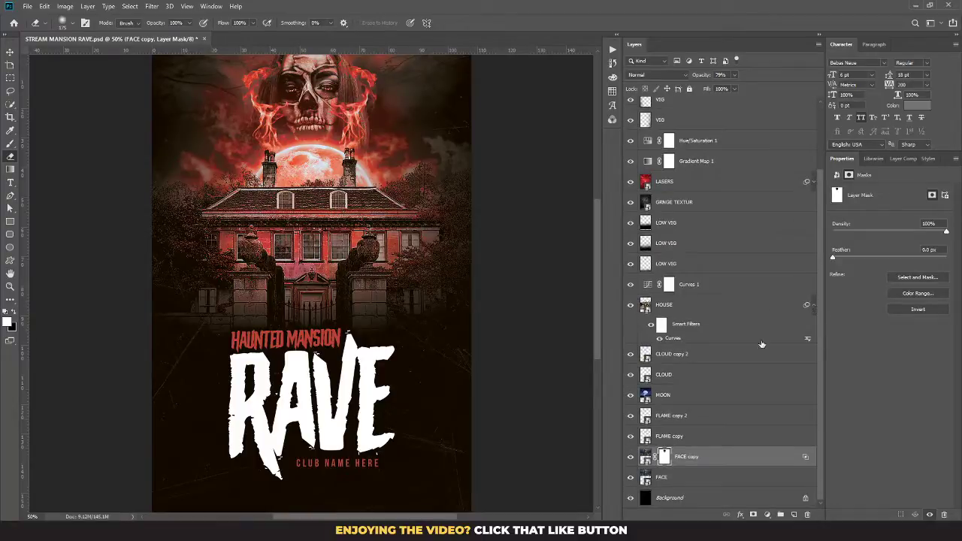
double_click(645, 303)
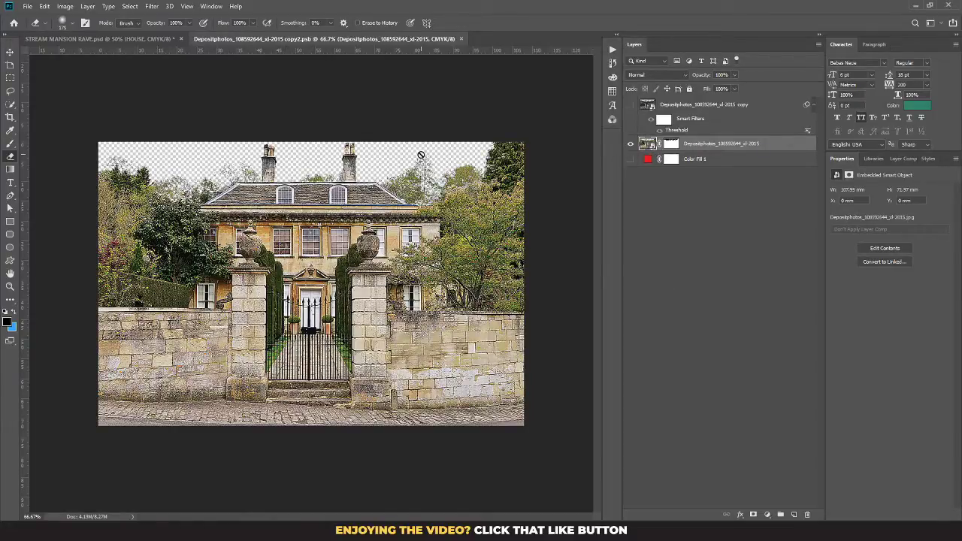
key("ctrl+plus")
key("ctrl+plus")
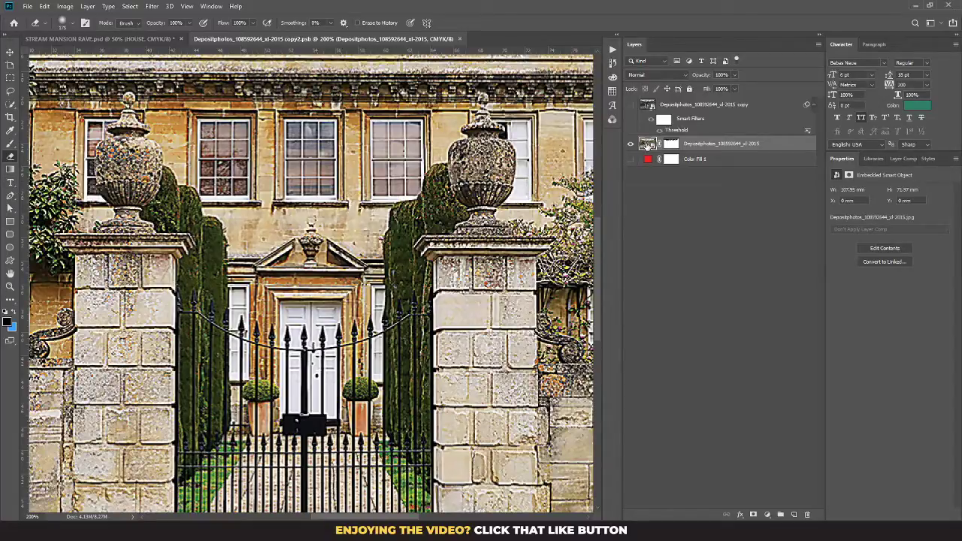
double_click(647, 143)
key("ctrl+plus")
key("ctrl+plus")
key("ctrl+plus")
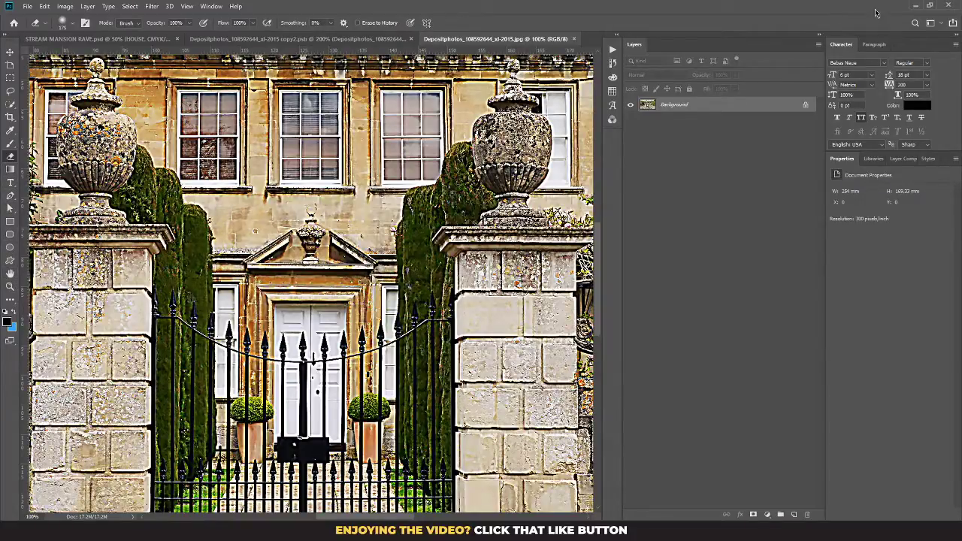
Switch to the Essentials workspace and choose the Burn tool
left_click(930, 23)
left_click(923, 30)
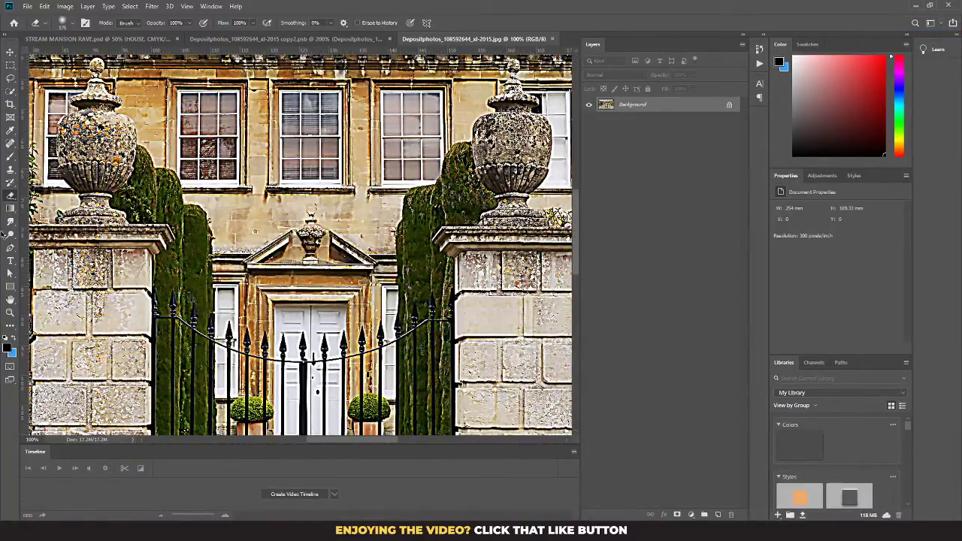
left_click(9, 235)
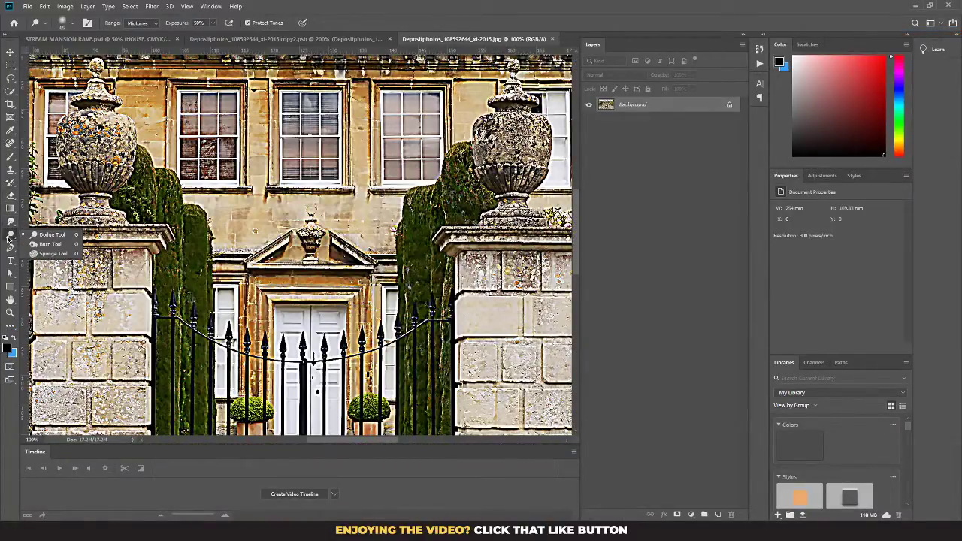
left_click(49, 244)
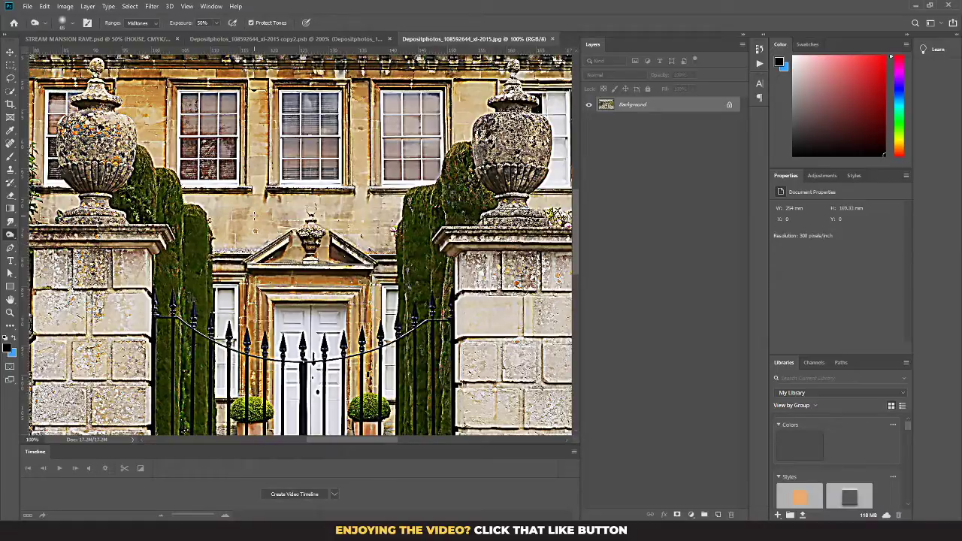
Burn the house facade between the windows and around the door pediment, enlarging the brush to 150 px at 50% midtones exposure
mouse_move(254, 216)
left_mouse_down()
mouse_move(242, 221)
mouse_move(248, 212)
mouse_move(182, 198)
mouse_move(256, 197)
mouse_move(282, 213)
mouse_move(318, 210)
mouse_move(172, 207)
left_mouse_up()
key("bracketright")
key("bracketright")
key("bracketright")
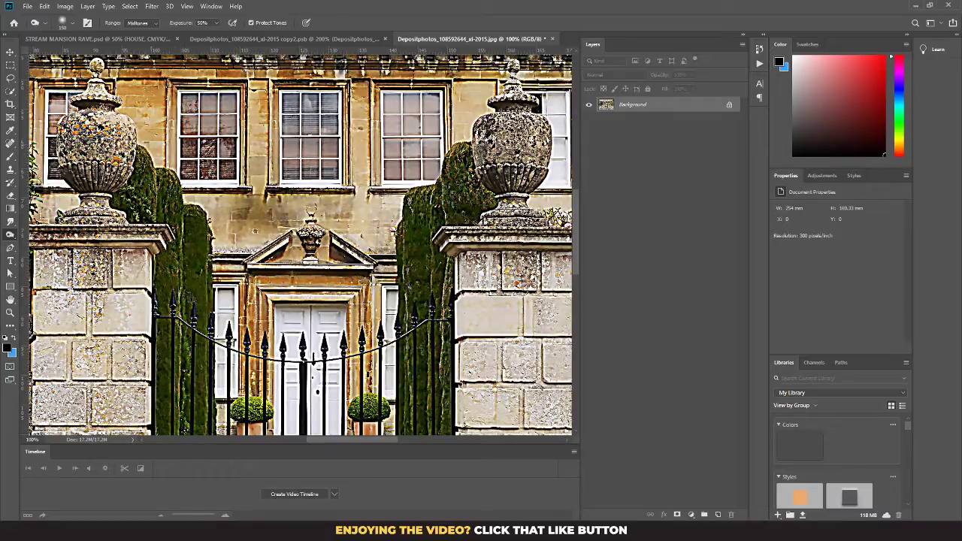
left_click_drag(266, 130, 259, 162)
mouse_move(329, 207)
left_mouse_down()
mouse_move(366, 224)
mouse_move(367, 180)
left_mouse_up()
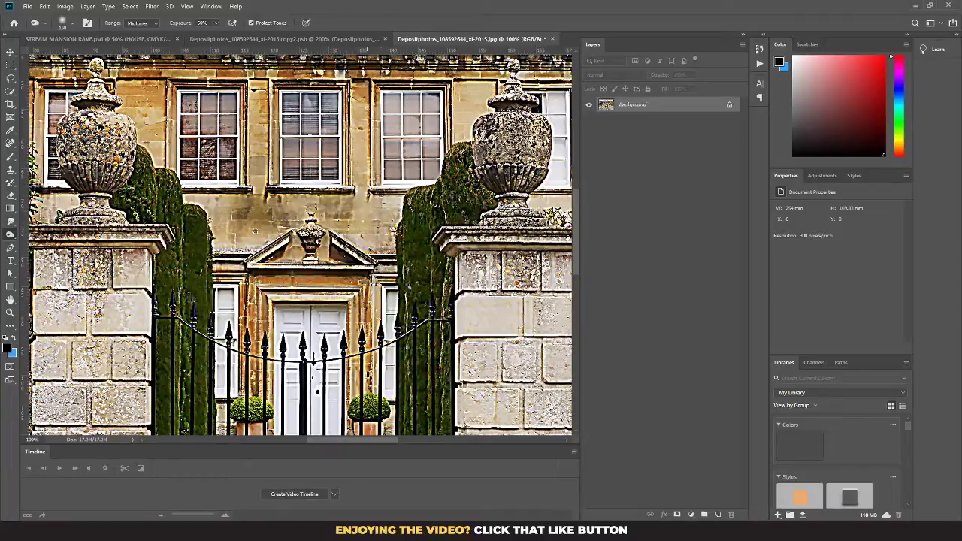
mouse_move(361, 147)
left_mouse_down()
mouse_move(358, 225)
mouse_move(396, 234)
mouse_move(366, 234)
left_mouse_up()
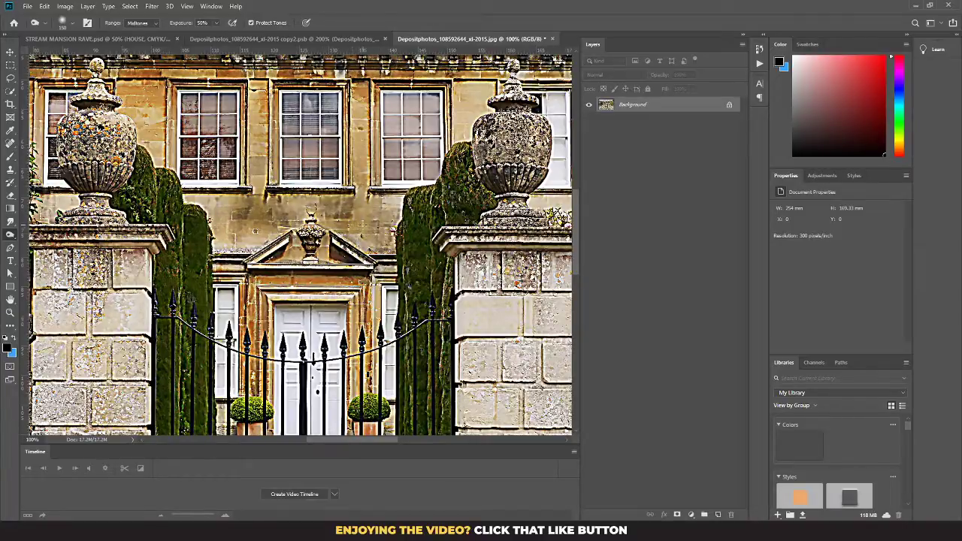
Darken the pavement, stone walls, gate pillars and house front with a 1000 px Burn brush
key("ctrl+minus")
key("ctrl+minus")
key("ctrl+minus")
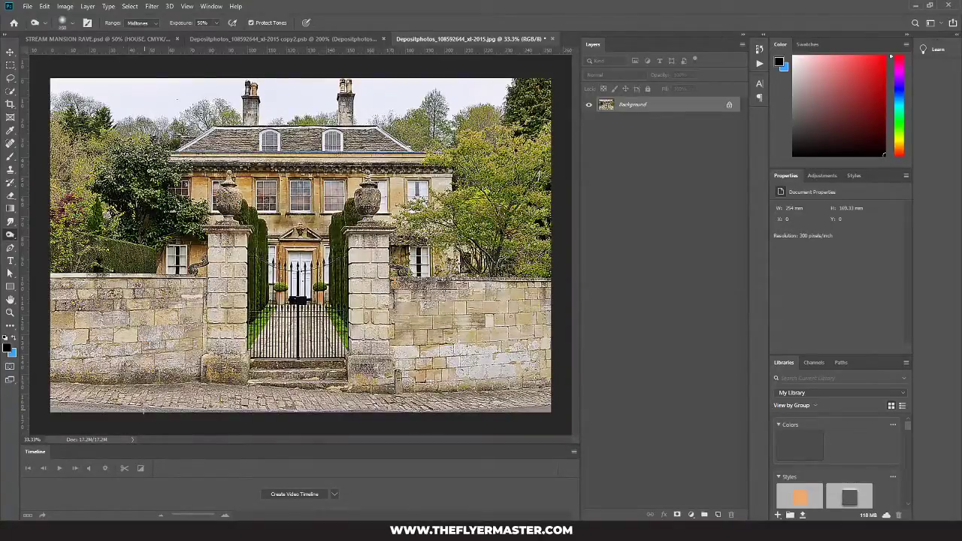
key("bracketright")
key("bracketright")
mouse_move(65, 412)
left_mouse_down()
mouse_move(105, 411)
mouse_move(181, 383)
mouse_move(35, 355)
mouse_move(143, 409)
mouse_move(240, 406)
mouse_move(361, 375)
mouse_move(518, 359)
left_mouse_up()
mouse_move(241, 328)
left_mouse_down()
mouse_move(466, 339)
mouse_move(282, 347)
mouse_move(480, 344)
mouse_move(57, 358)
left_mouse_up()
mouse_move(231, 260)
left_mouse_down()
mouse_move(228, 272)
mouse_move(231, 251)
mouse_move(229, 279)
left_mouse_up()
mouse_move(361, 244)
left_mouse_down()
mouse_move(365, 279)
mouse_move(363, 271)
left_mouse_up()
mouse_move(414, 202)
left_mouse_down()
mouse_move(419, 185)
mouse_move(346, 201)
left_mouse_up()
mouse_move(197, 184)
left_mouse_down()
mouse_move(202, 248)
mouse_move(283, 219)
mouse_move(252, 184)
mouse_move(293, 194)
mouse_move(280, 220)
left_mouse_up()
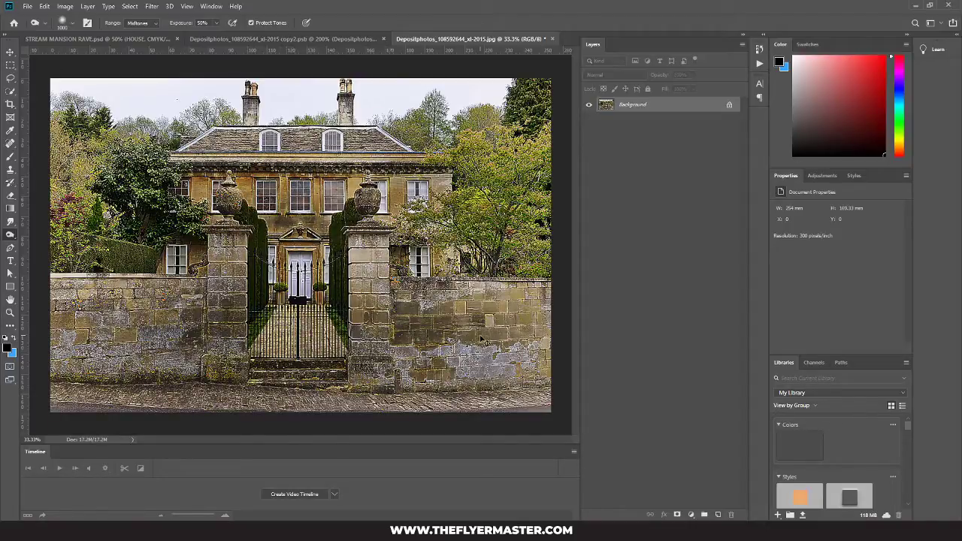
Save and close the house photo and its parent smart object to update the flyer
key("ctrl+w")
key("Return")
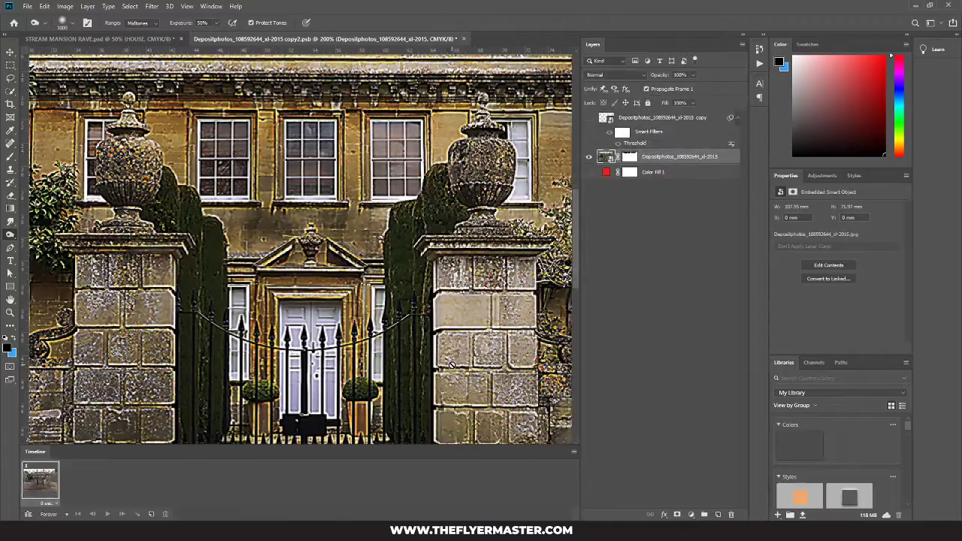
key("ctrl+w")
key("Return")
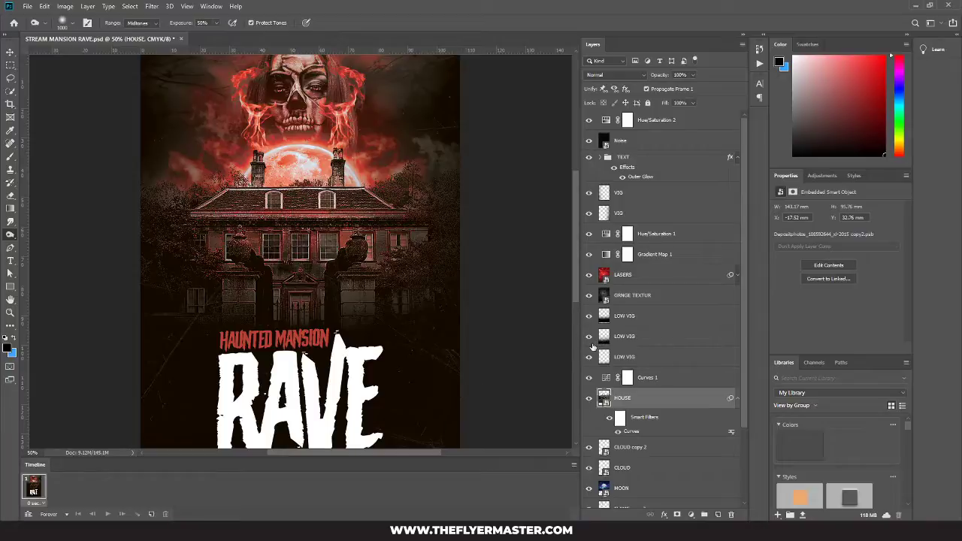
Hide the uppermost LOW VIG layer to reveal more of the gate area
key("ctrl+0")
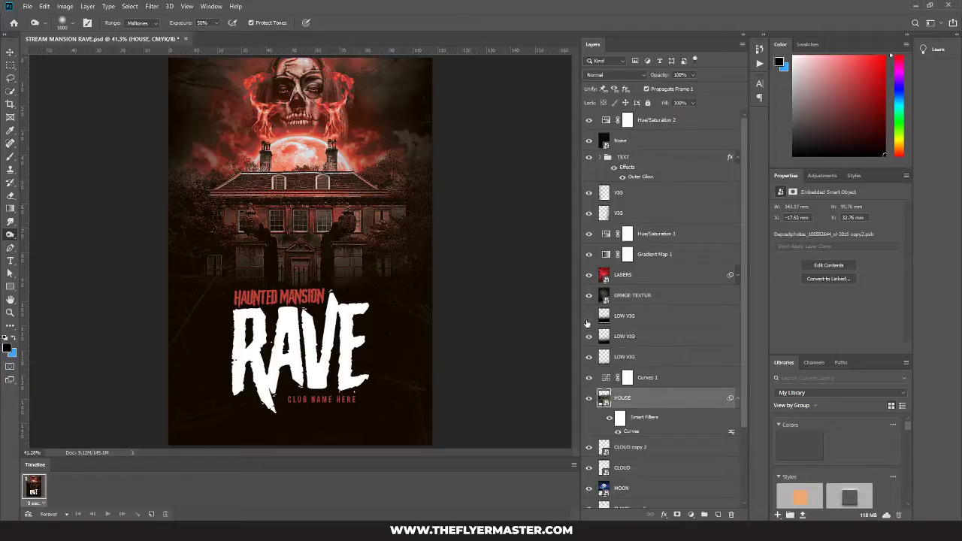
left_click(587, 323)
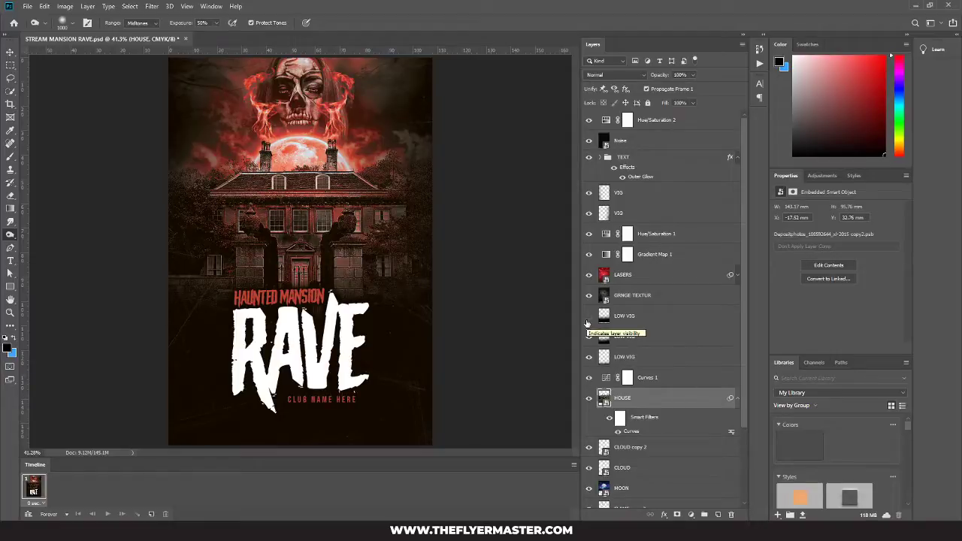
key("ctrl+plus")
key("ctrl+plus")
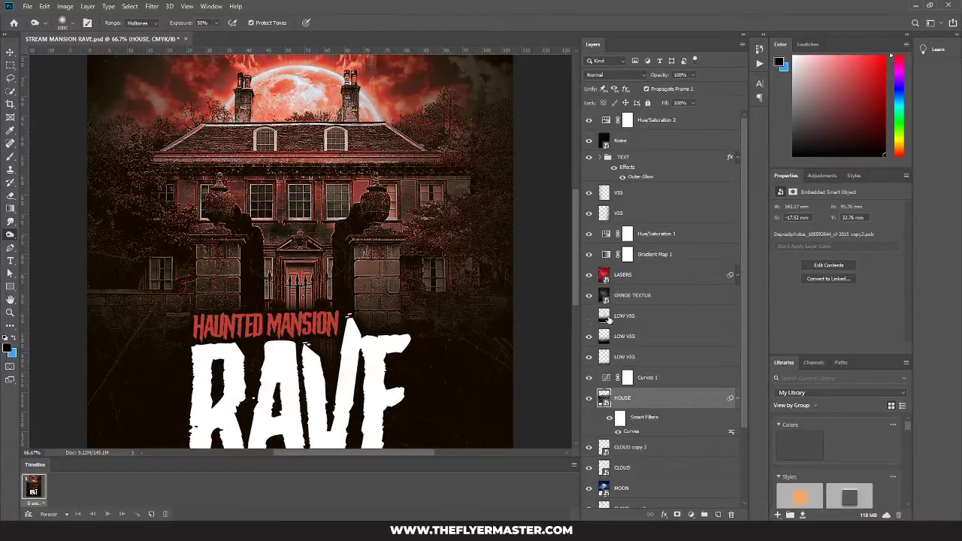
Compare the flyer with the LASERS and Noise layers individually hidden and shown
left_click(589, 275)
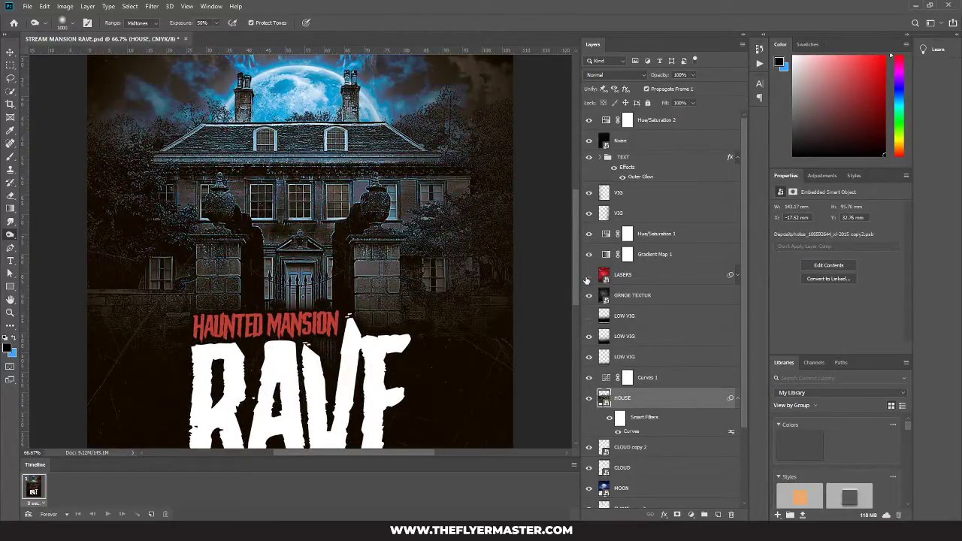
left_click(588, 275)
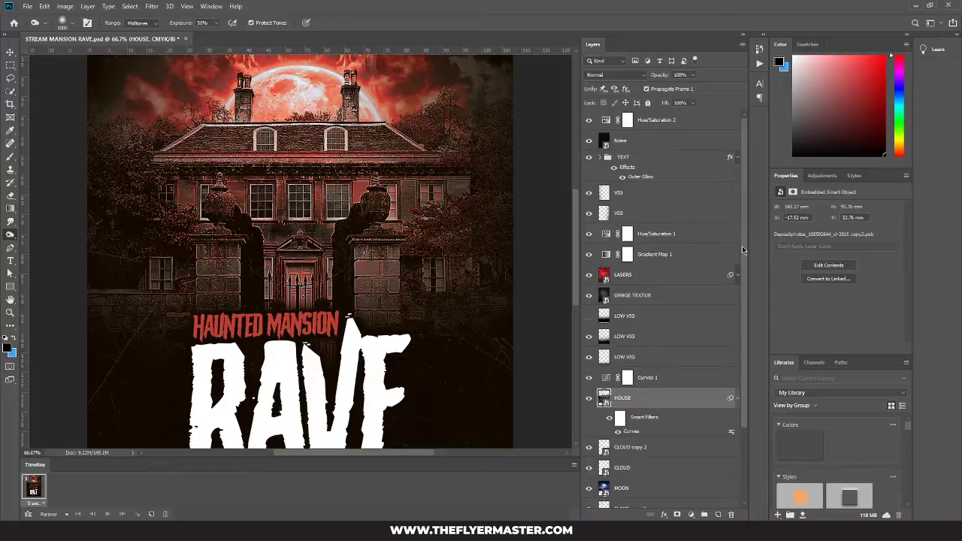
left_click(590, 142)
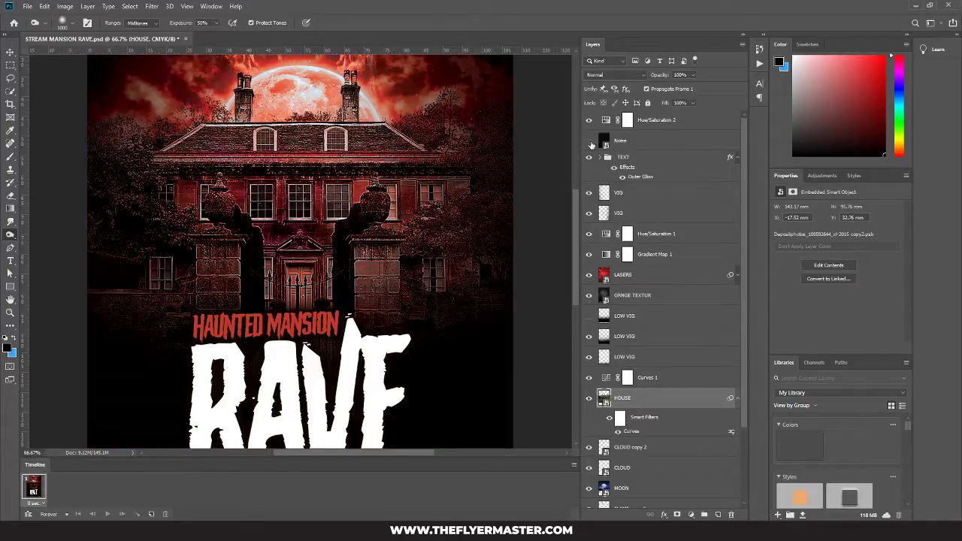
left_click(590, 142)
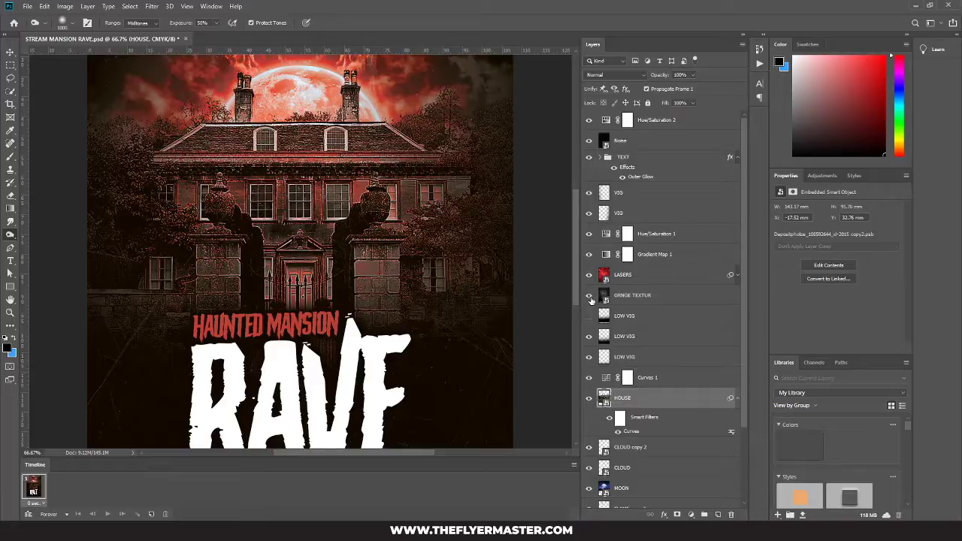
left_click(590, 275)
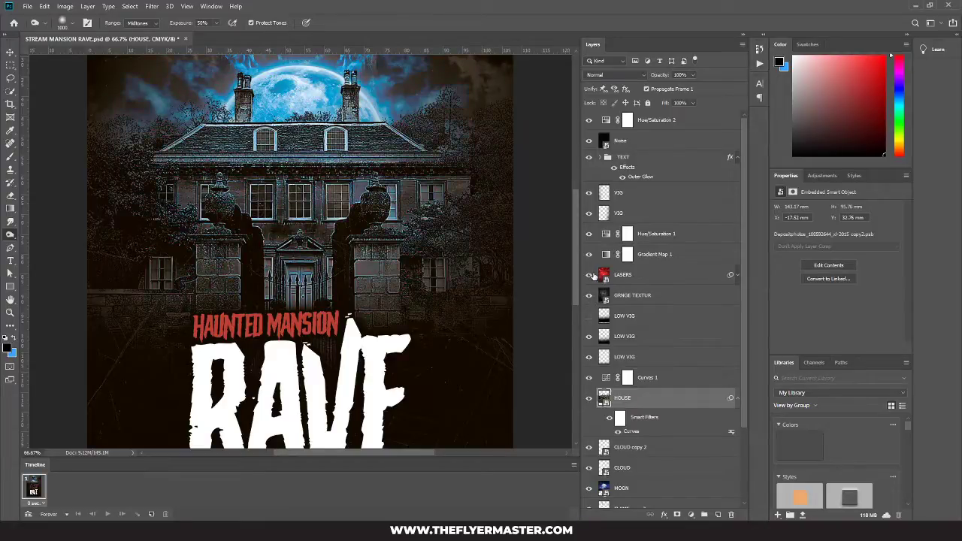
left_click(590, 275)
Select the LASERS layer and return to the Graphic and Web workspace
left_click(646, 276)
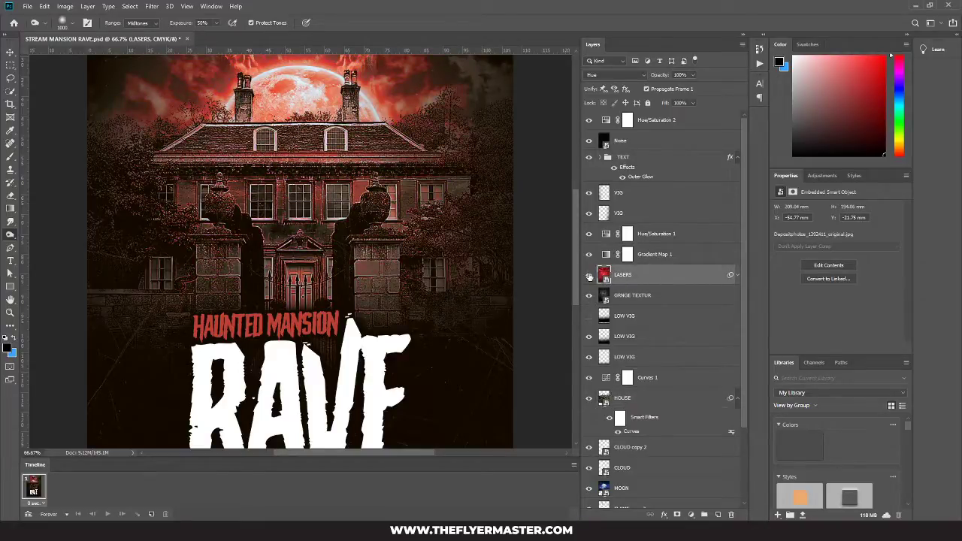
left_click(934, 22)
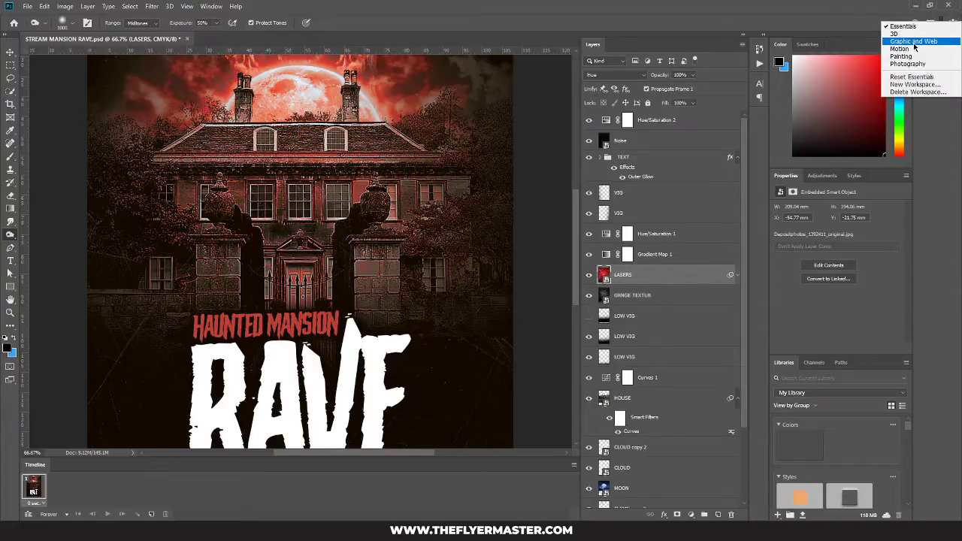
left_click(914, 42)
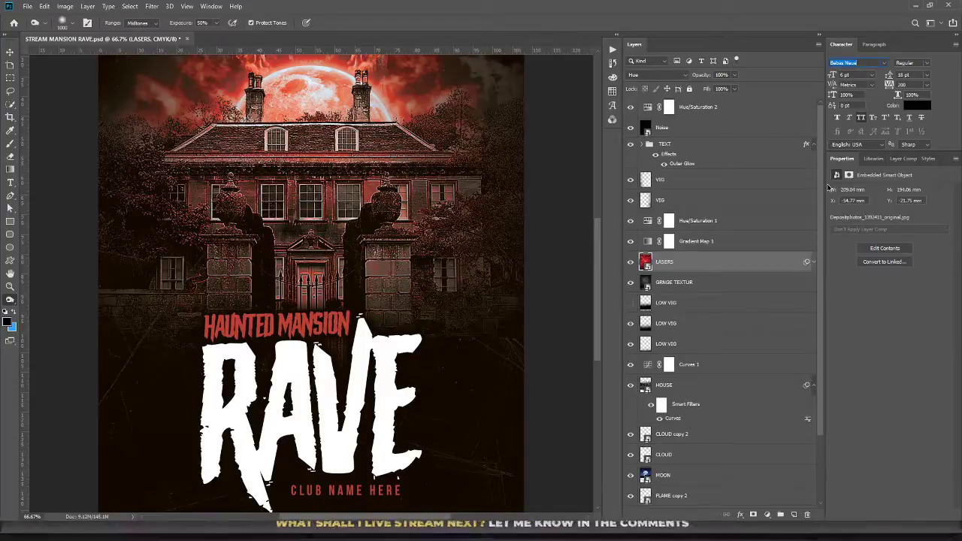
Check the effect of the Curves 1 adjustment and the HOUSE layer's Curves smart filter on the image
left_click(630, 365)
left_click(630, 364)
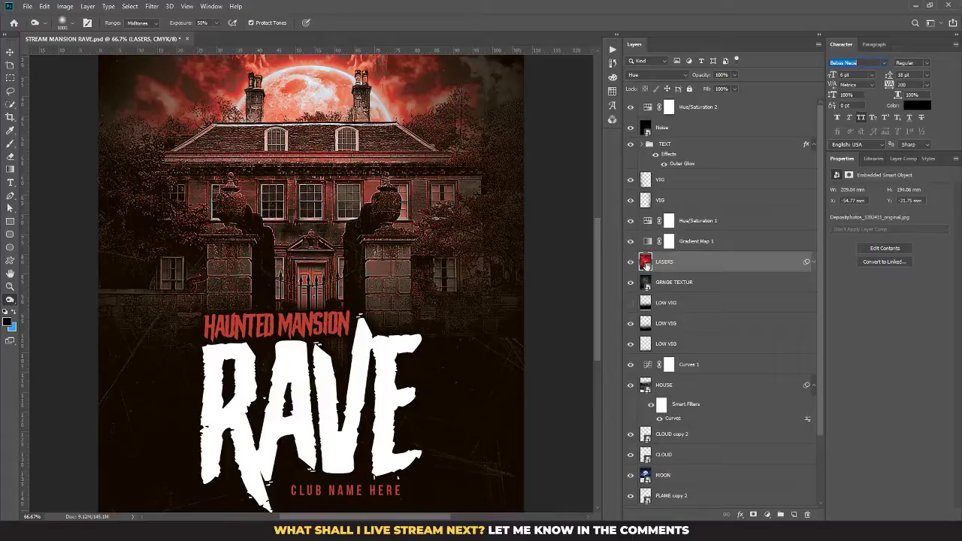
left_click(659, 418)
left_click(659, 420)
Hide Hue/Saturation 2, Noise, the TEXT group, both VIG layers, Hue/Saturation 1 and Gradient Map 1
left_click(631, 107)
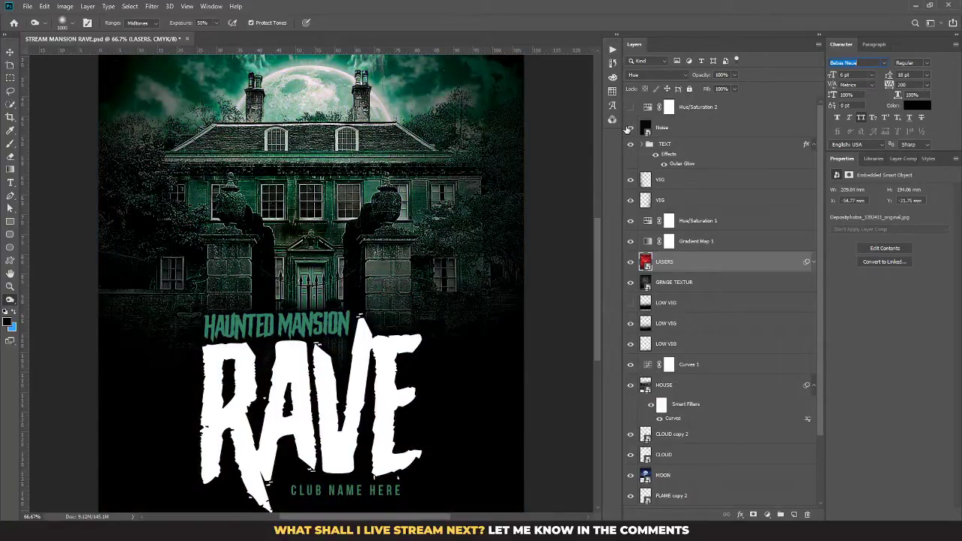
left_click(629, 129)
left_click(631, 144)
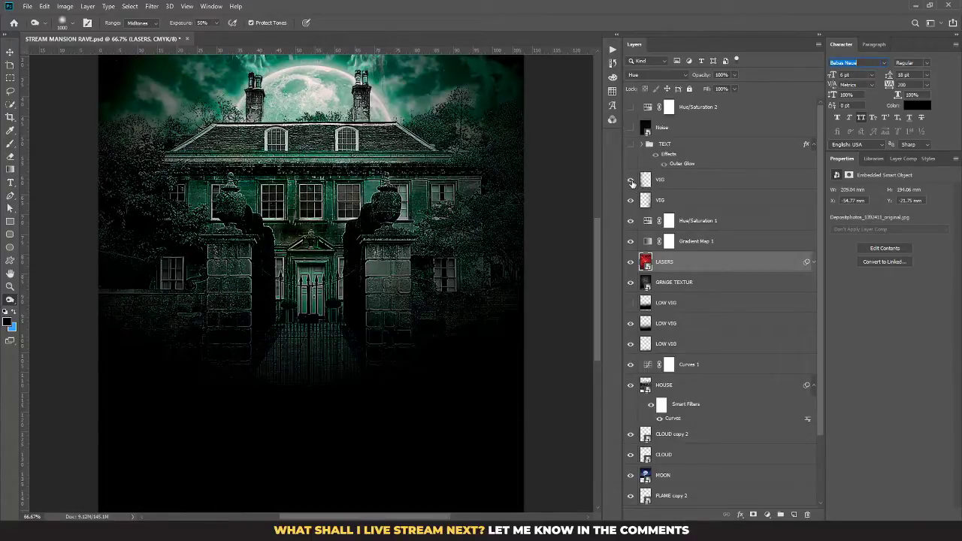
left_click(630, 179)
left_click(630, 200)
left_click(631, 220)
left_click(630, 241)
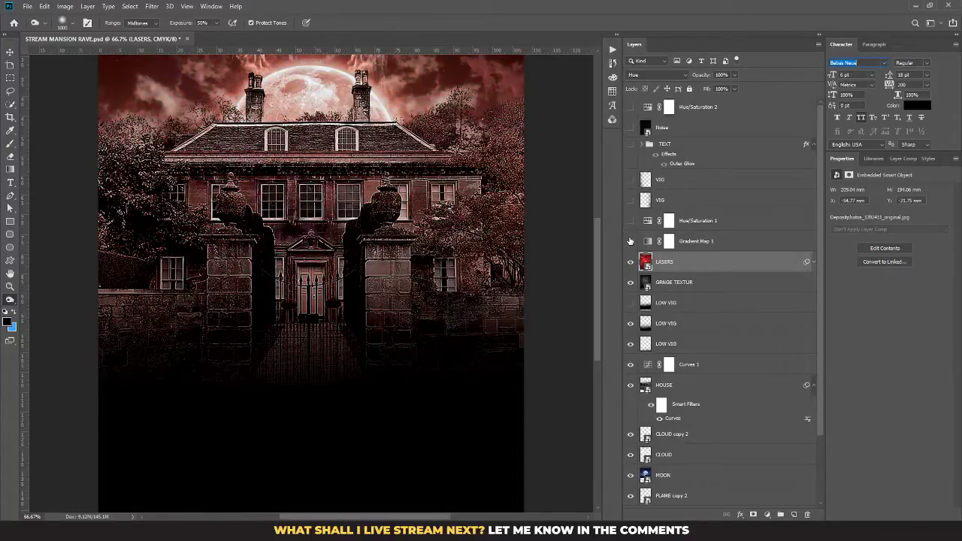
Hide LASERS, GRNGE TEXTUR, the visible LOW VIG layers and Curves 1, and turn off the HOUSE layer's Curves smart filter
left_click(631, 261)
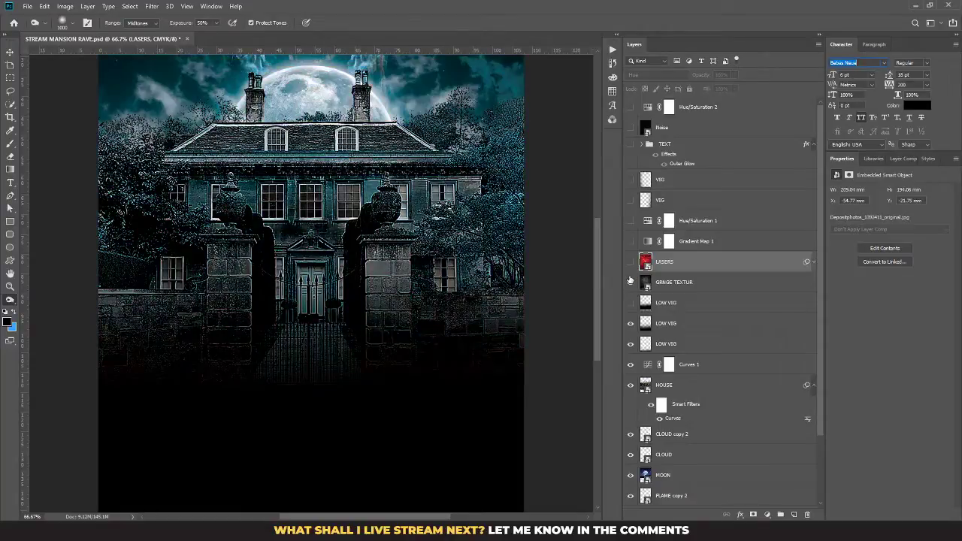
left_click(630, 281)
left_click(630, 302)
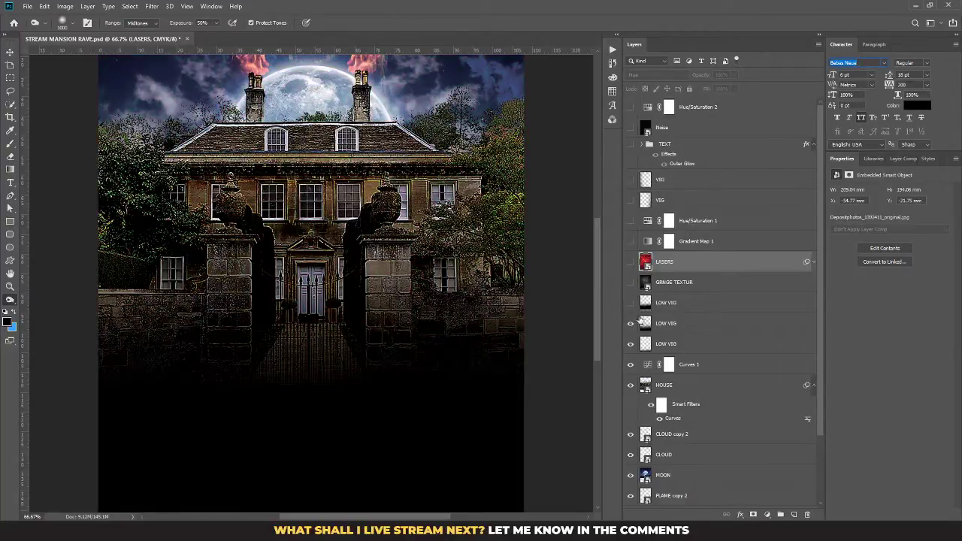
left_click(630, 323)
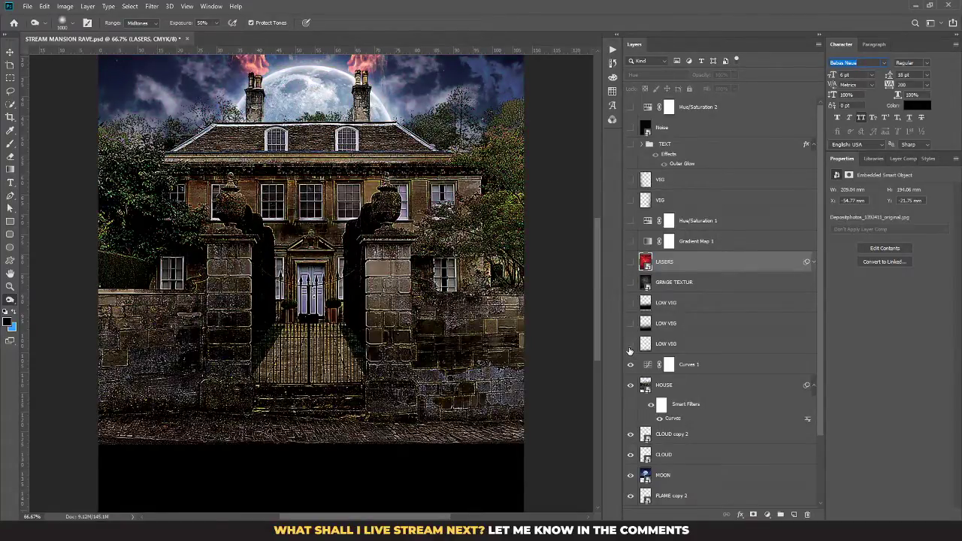
left_click(631, 365)
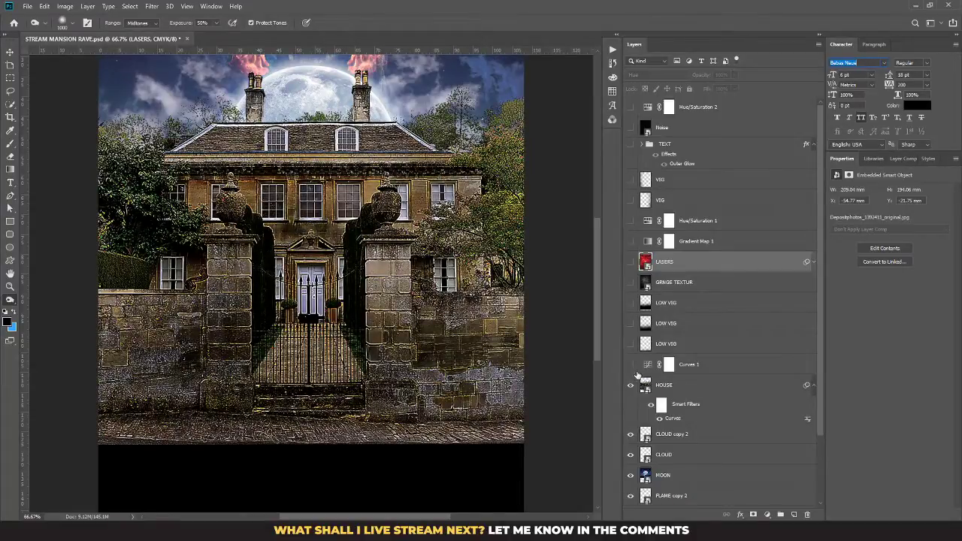
left_click(657, 420)
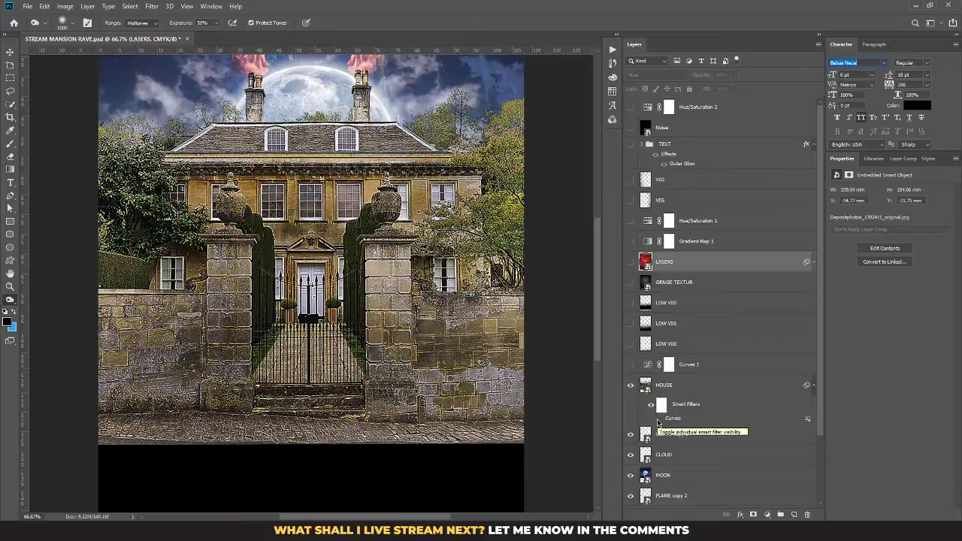
Open the HOUSE smart object, turn off the Threshold filter on the photo's copy layer, and show and select that layer
double_click(641, 387)
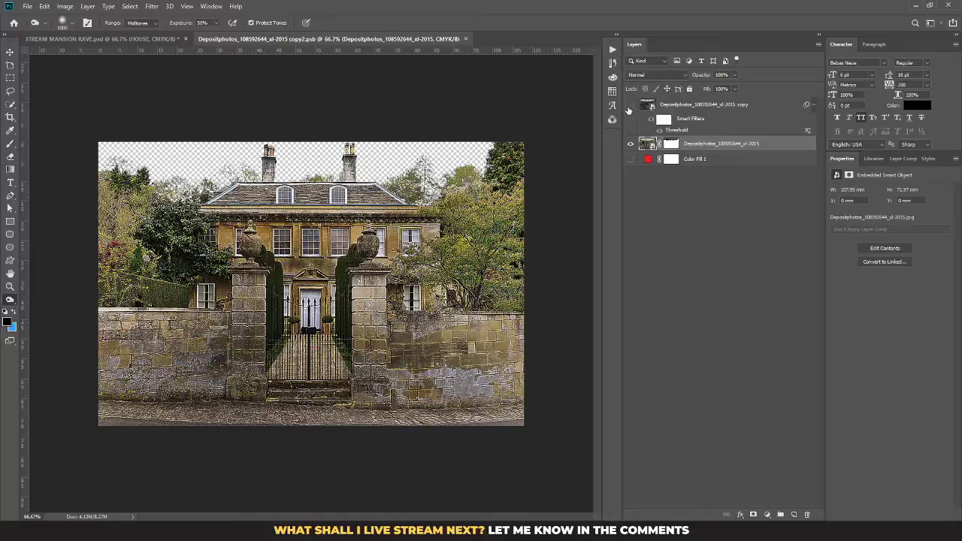
left_click(659, 132)
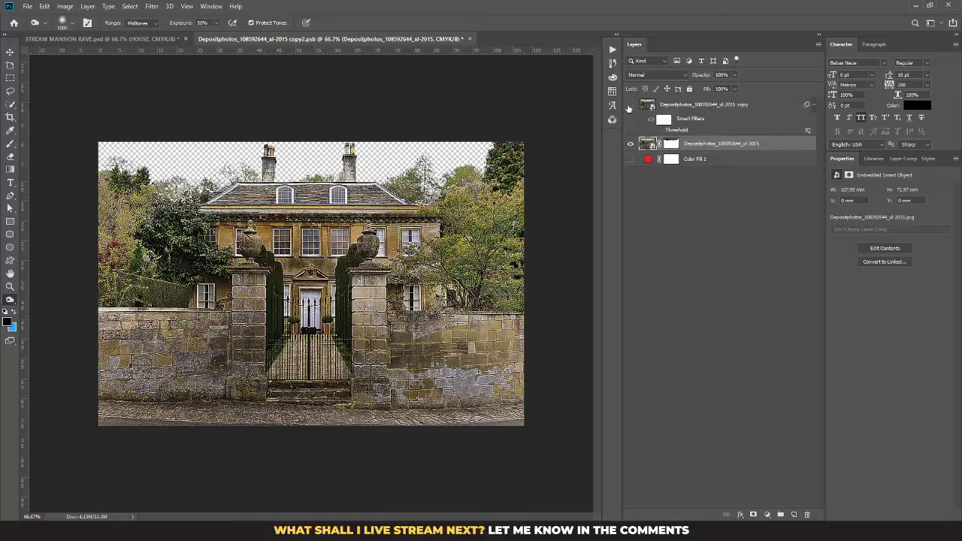
left_click(630, 106)
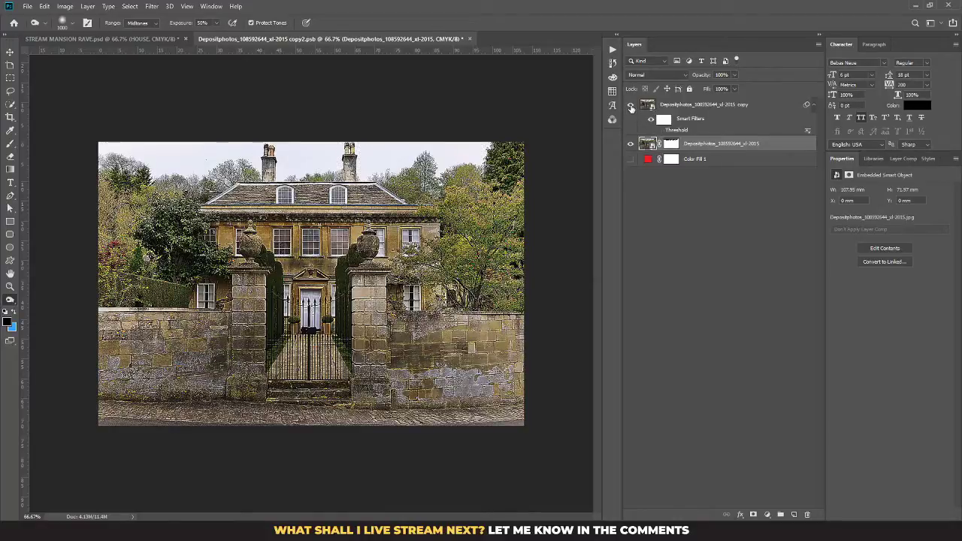
left_click(696, 107)
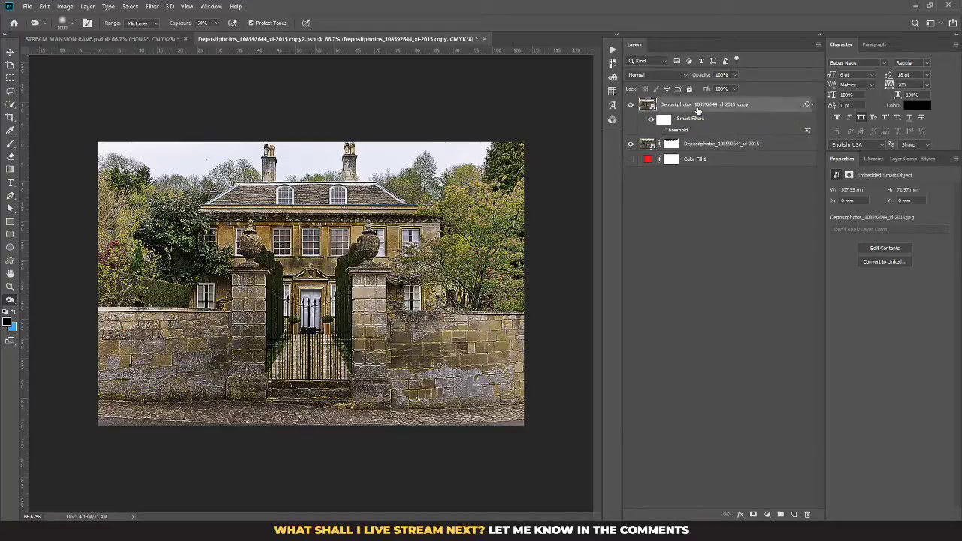
Open the copy layer's source photo, place the original Depositphotos house image over it and merge it with the Background
double_click(644, 107)
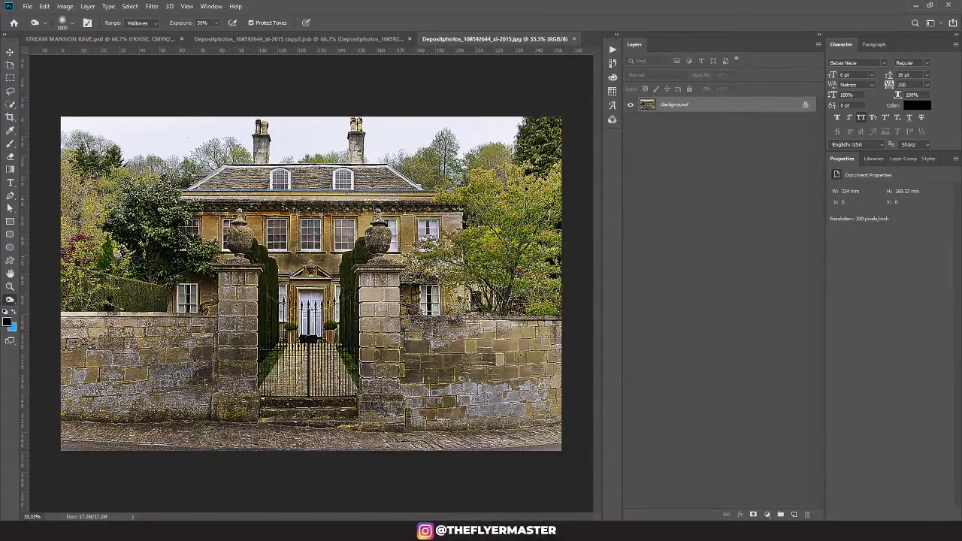
key("alt+Tab")
left_click_drag(243, 279, 458, 237)
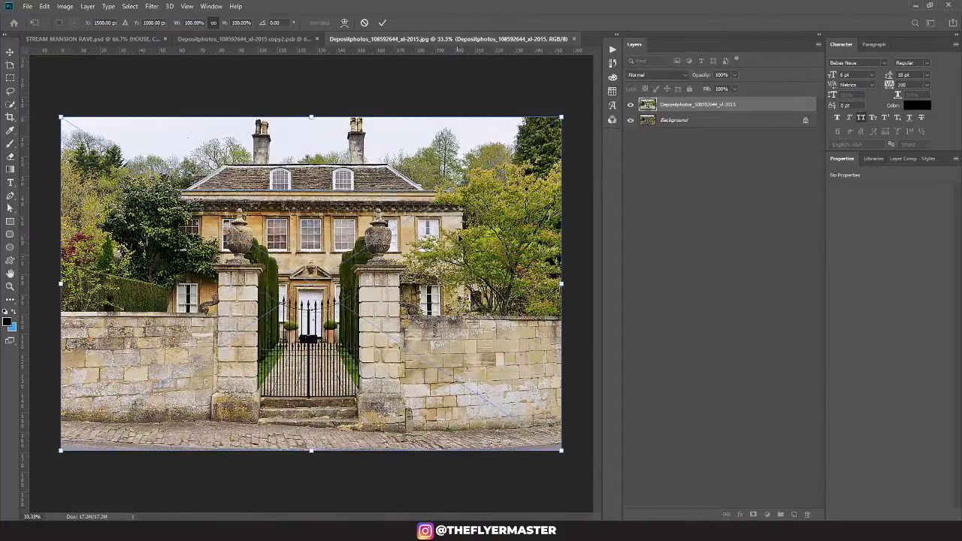
key("Return")
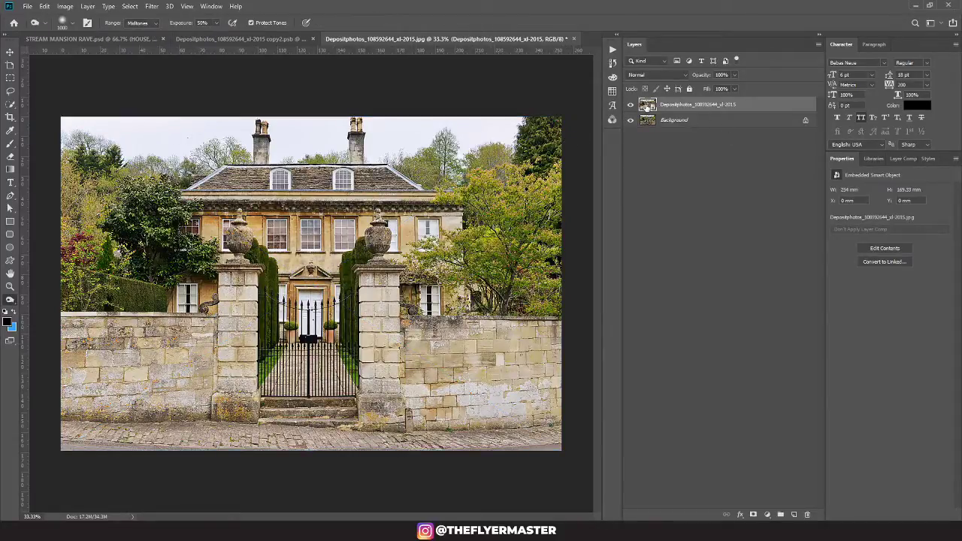
left_click(664, 122, "shift")
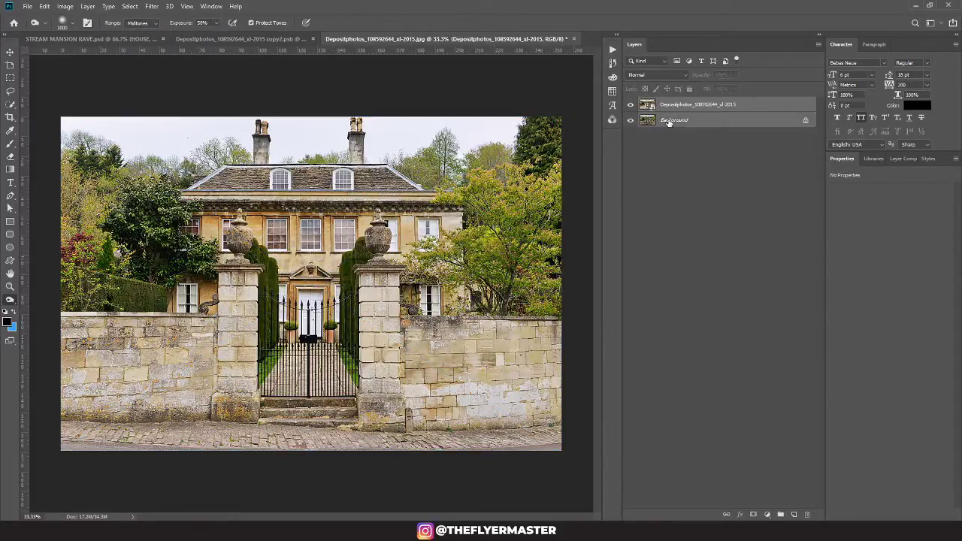
key("ctrl+e")
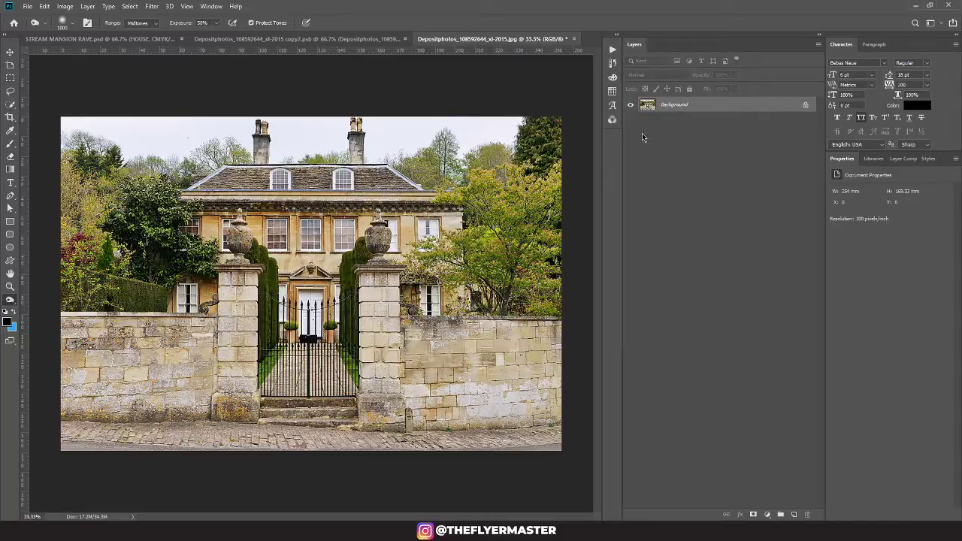
Darken the lower walls and cobbled ground of the photo with the Burn tool, and save and close the photo
key("ctrl+plus")
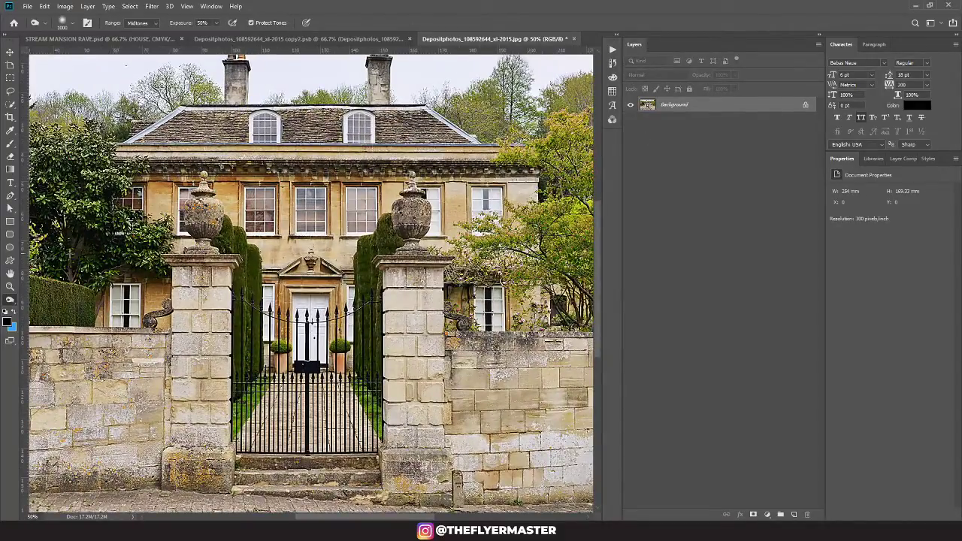
mouse_move(269, 245)
left_mouse_down()
mouse_move(295, 218)
mouse_move(276, 255)
mouse_move(300, 248)
left_mouse_up()
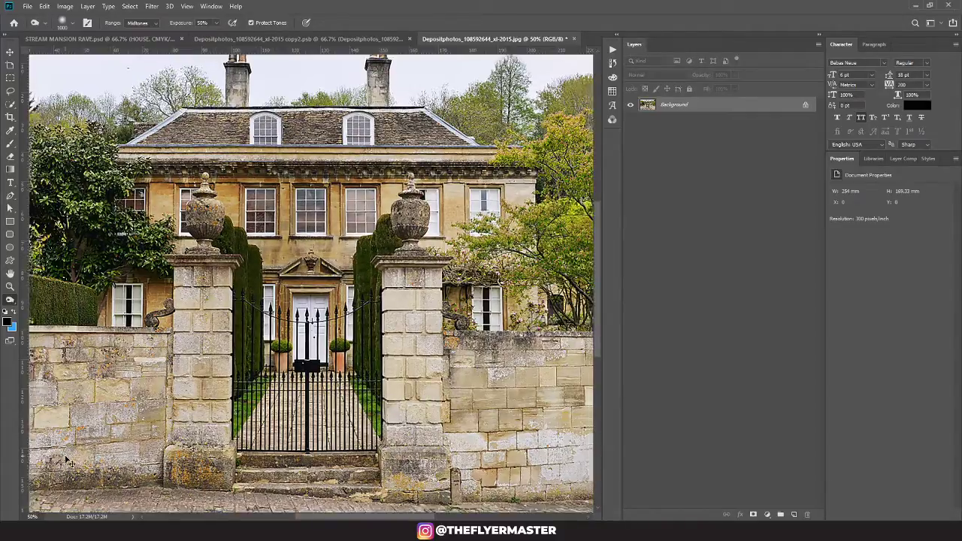
key("ctrl+minus")
key("ctrl+minus")
mouse_move(148, 399)
left_mouse_down()
mouse_move(185, 387)
mouse_move(529, 386)
mouse_move(2, 413)
left_mouse_up()
left_click_drag(100, 385, 628, 398)
left_click_drag(111, 387, 675, 379)
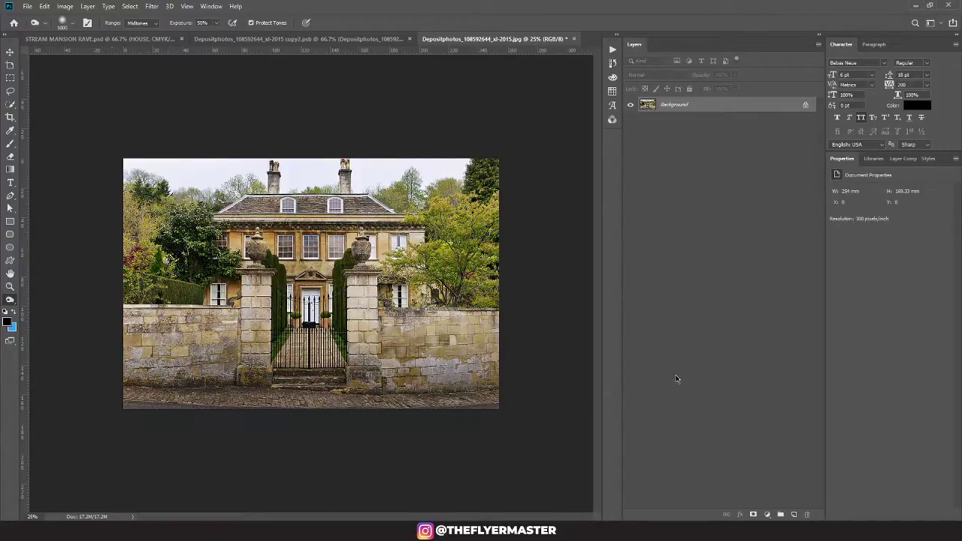
key("ctrl+w")
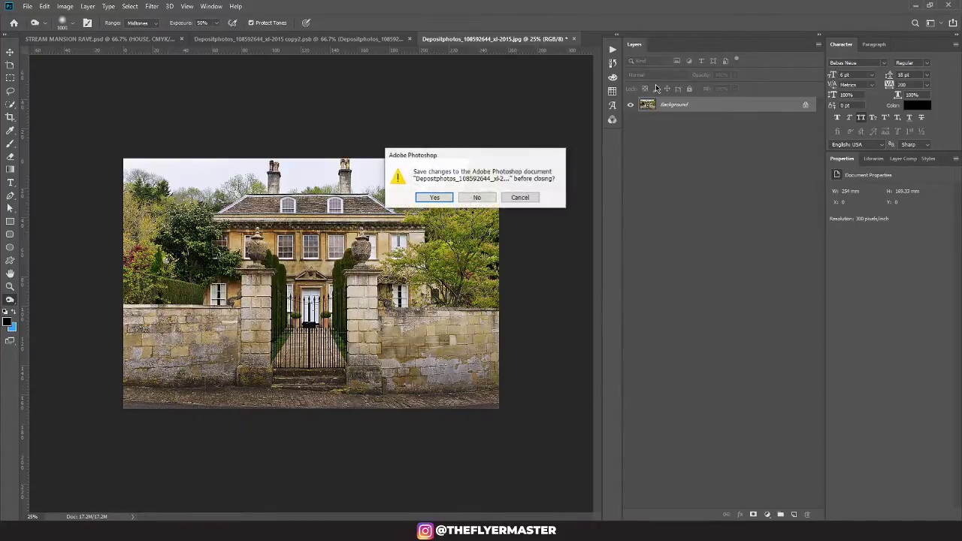
key("Return")
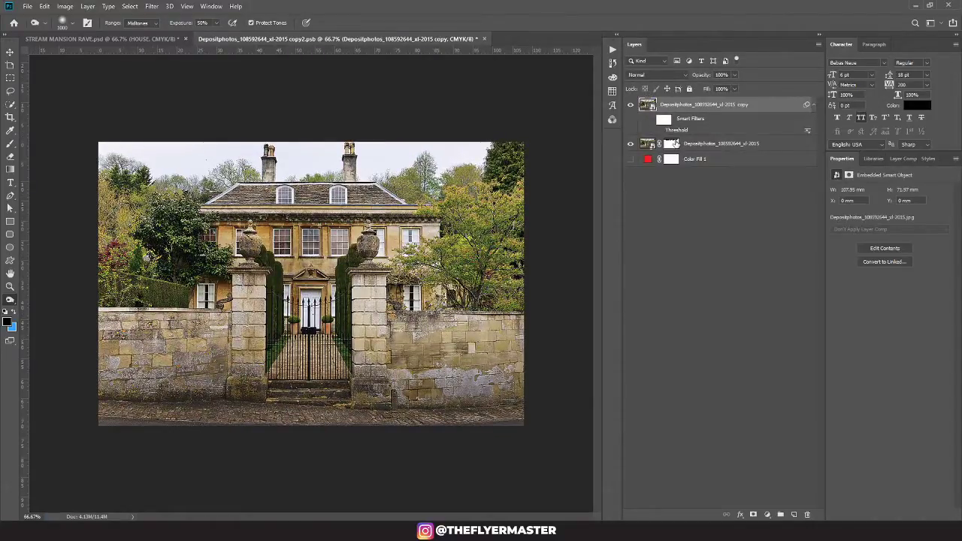
Move the sky mask onto the photo's copy layer, hide the lower photo layer, and save and close the HOUSE smart object
left_click_drag(674, 143, 673, 111)
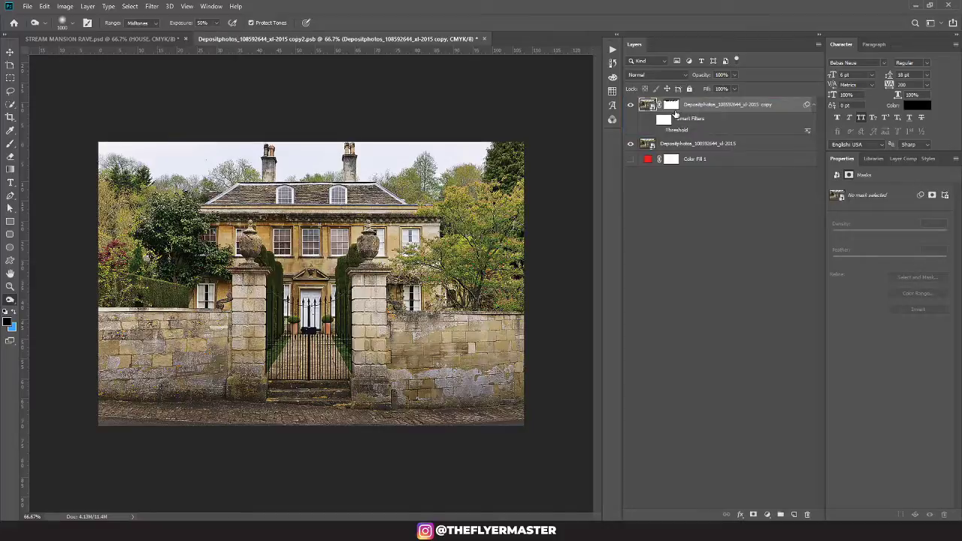
left_click(633, 143)
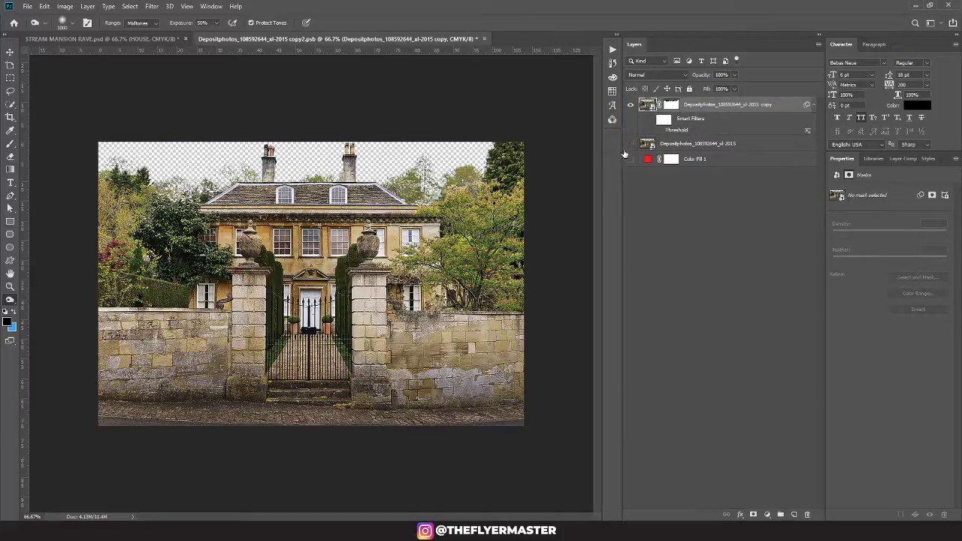
key("ctrl+w")
key("Return")
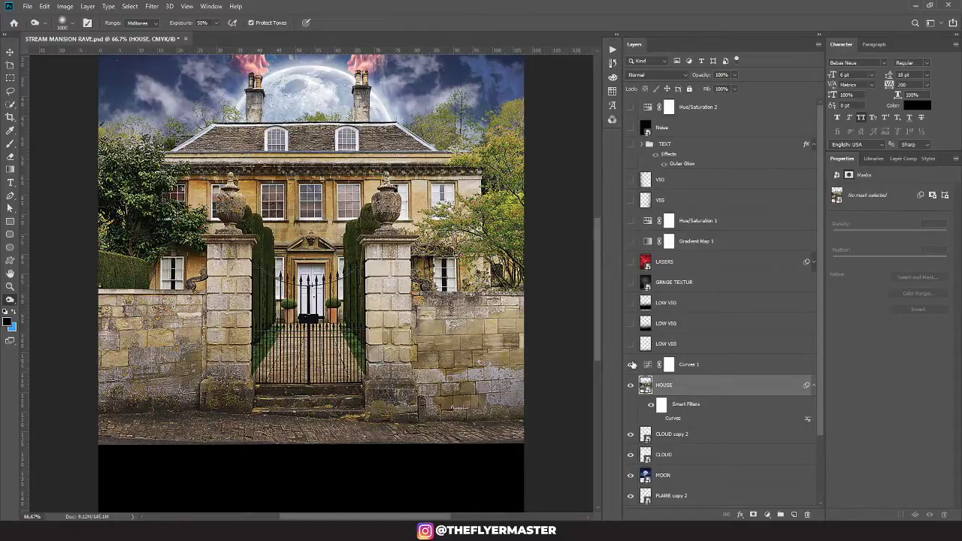
Turn on Curves 1, the HOUSE layer's Curves smart filter and all three LOW VIG layers, with the whole flyer in view
left_click(629, 364)
left_click(658, 419)
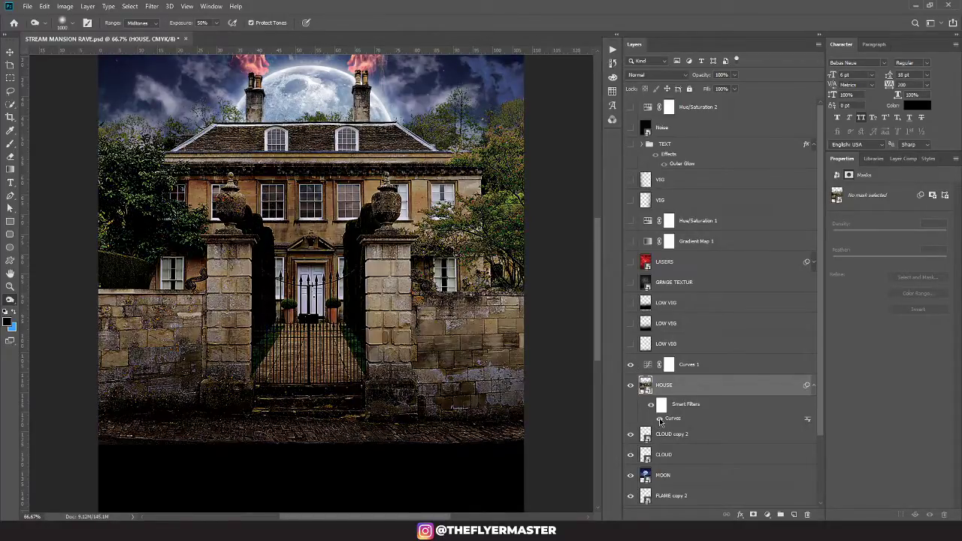
left_click_drag(630, 344, 635, 284)
key("ctrl+minus")
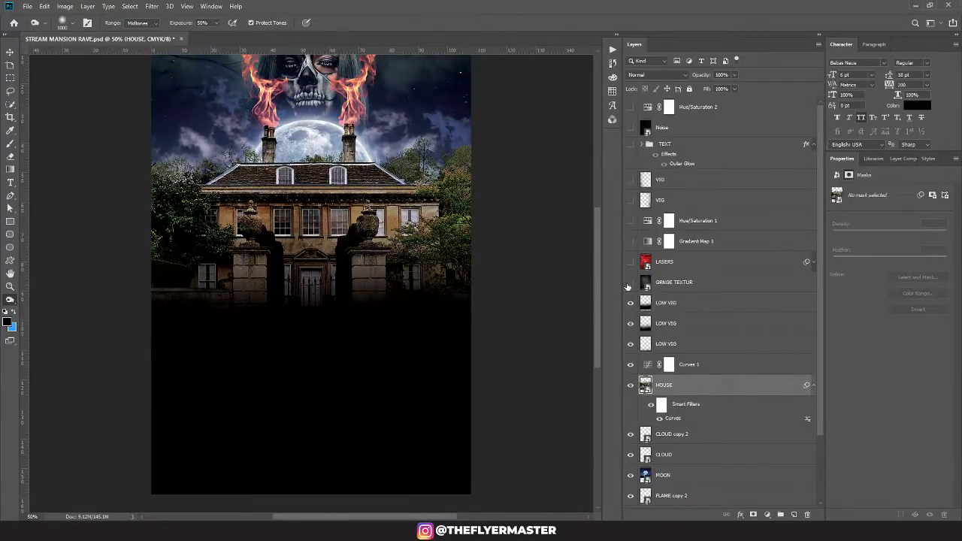
key("ctrl+0")
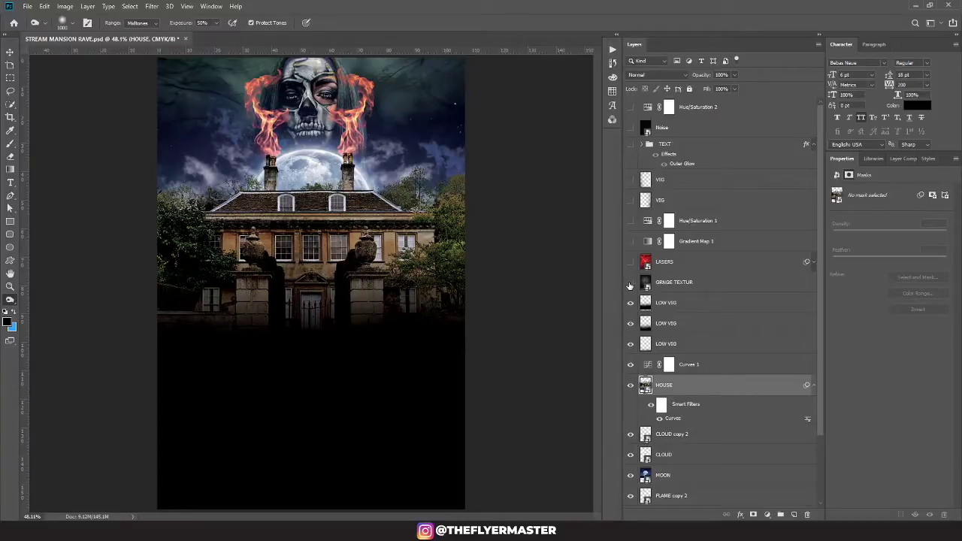
Show GRNGE TEXTUR, LASERS, Gradient Map 1, Hue/Saturation 1 and both VIG layers
left_click(630, 284)
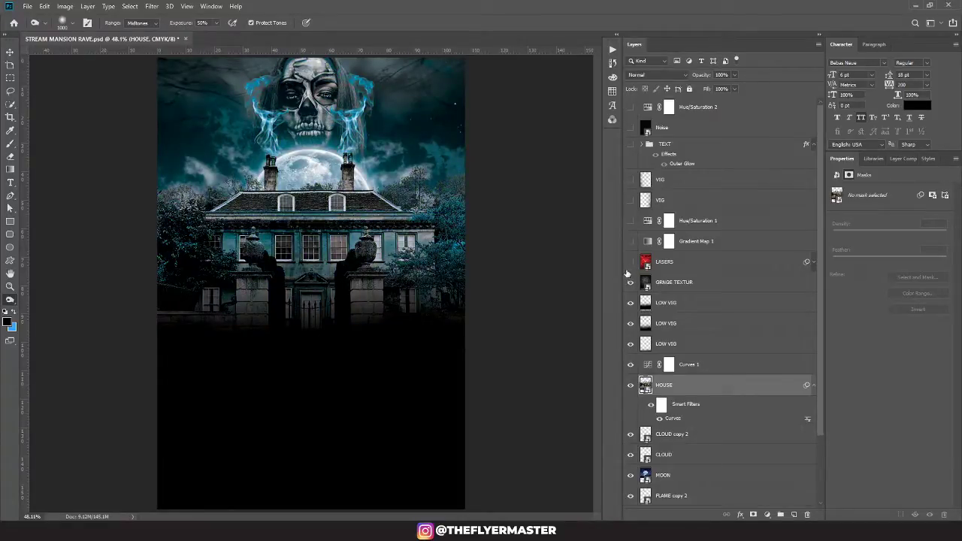
left_click(630, 263)
left_click(629, 241)
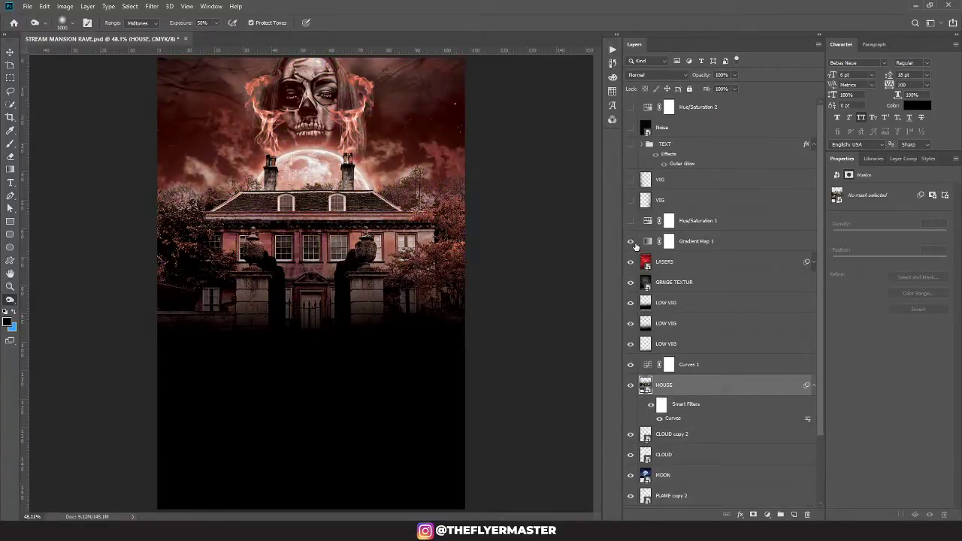
left_click(630, 220)
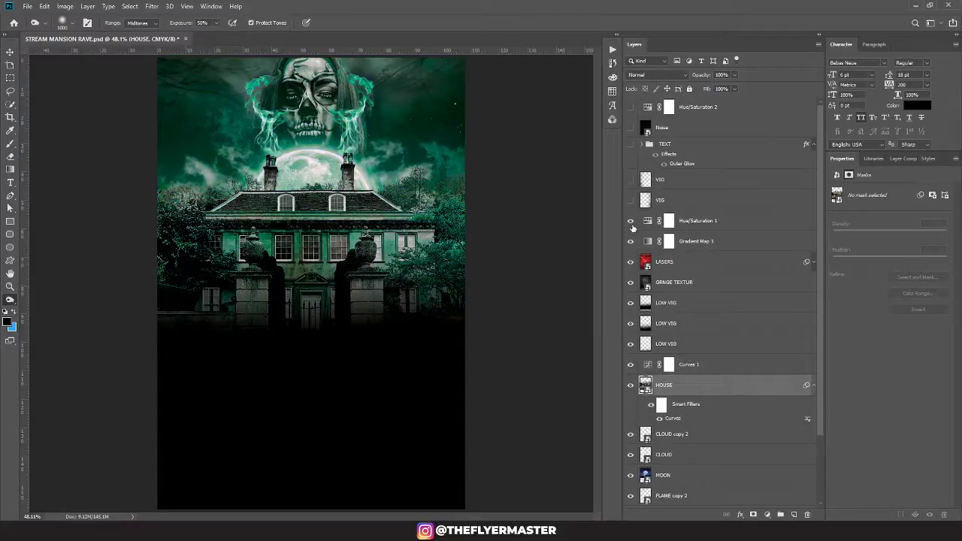
left_click(630, 199)
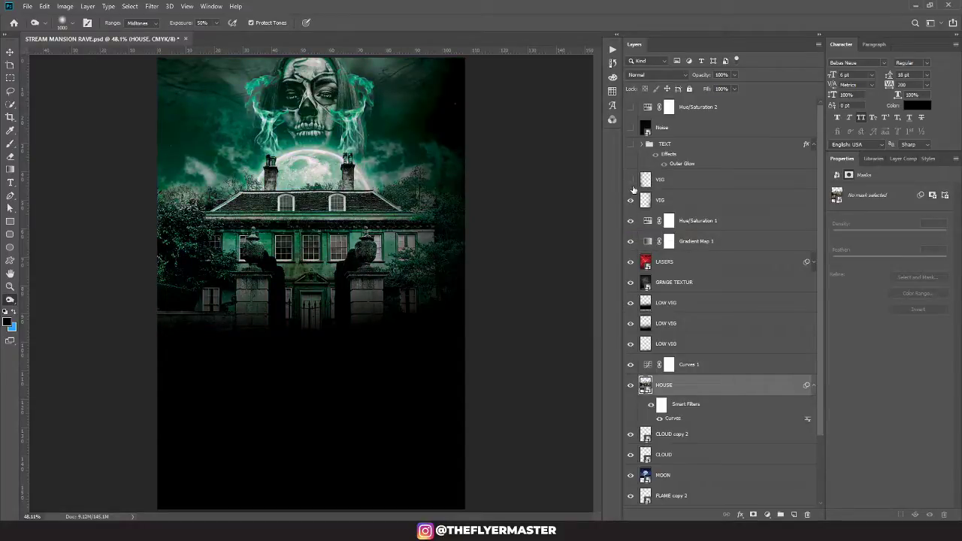
left_click(630, 180)
Shift the two VIG layers slightly sideways and move the uppermost LOW VIG layer down to uncover more of the gate
left_click(715, 182)
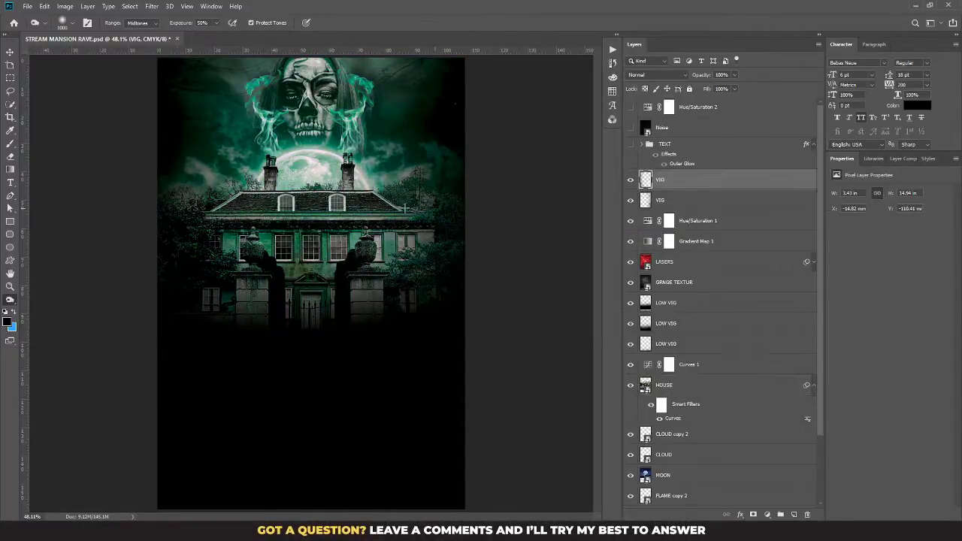
key("v")
left_click_drag(170, 157, 178, 158)
left_click(665, 199)
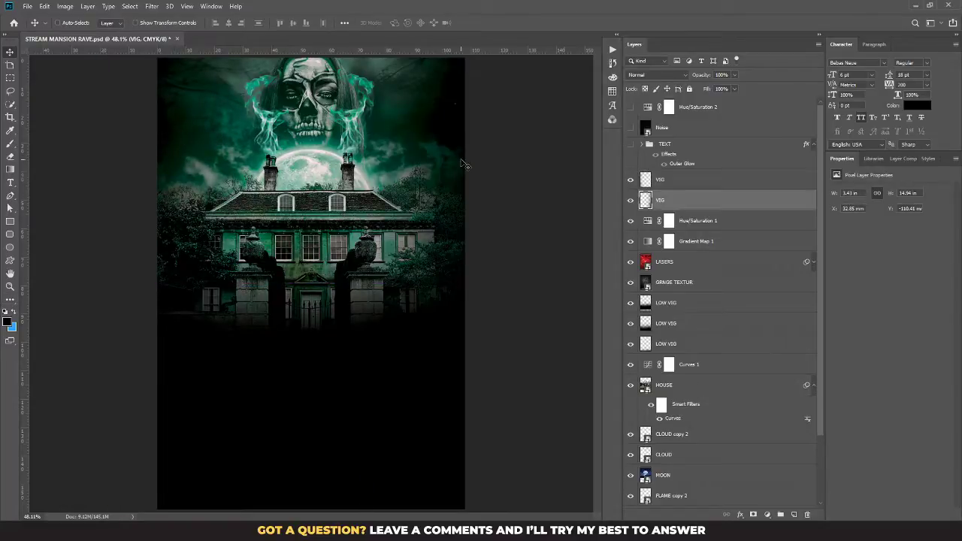
left_click_drag(463, 164, 478, 161)
left_click(693, 308)
left_click_drag(376, 302, 371, 371)
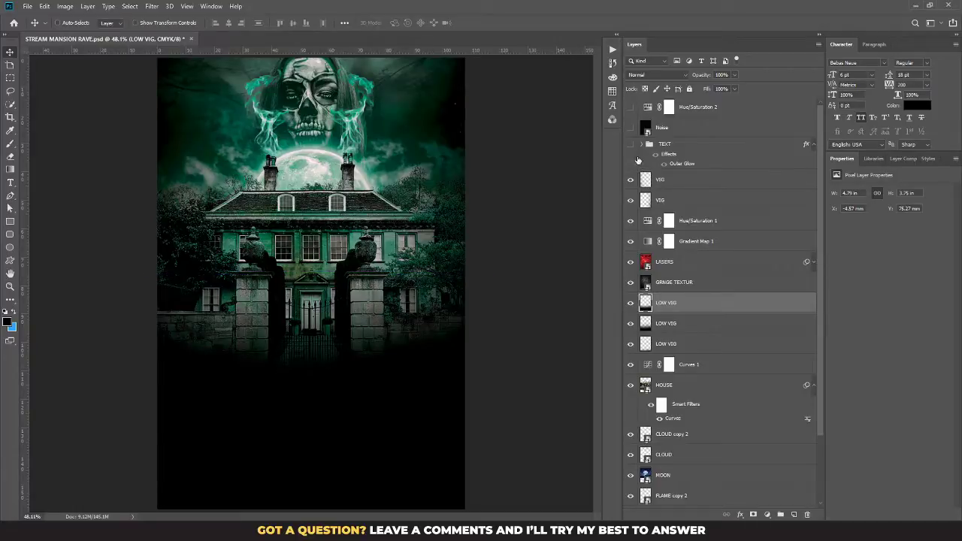
Show the TEXT group, the Noise layer and the Hue/Saturation 2 adjustment layer
left_click(630, 144)
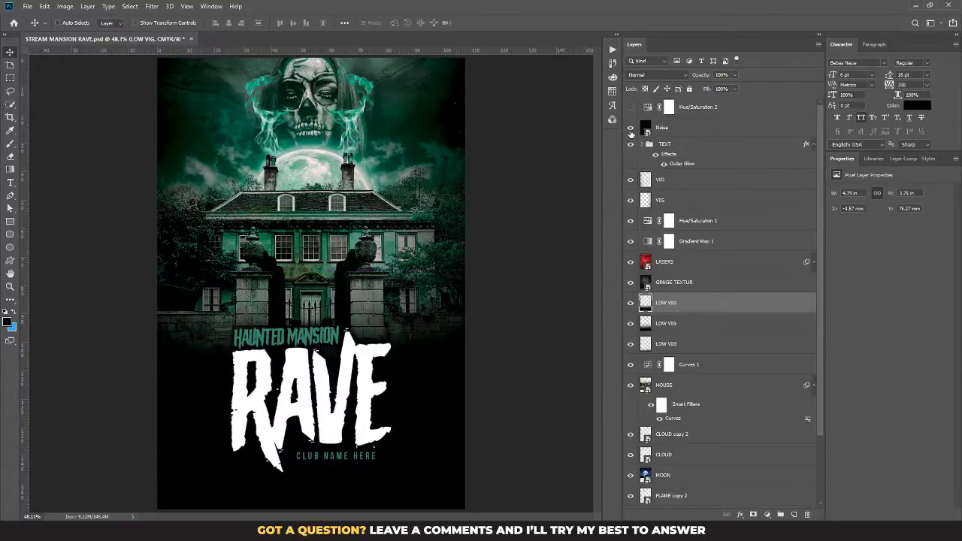
left_click(630, 128)
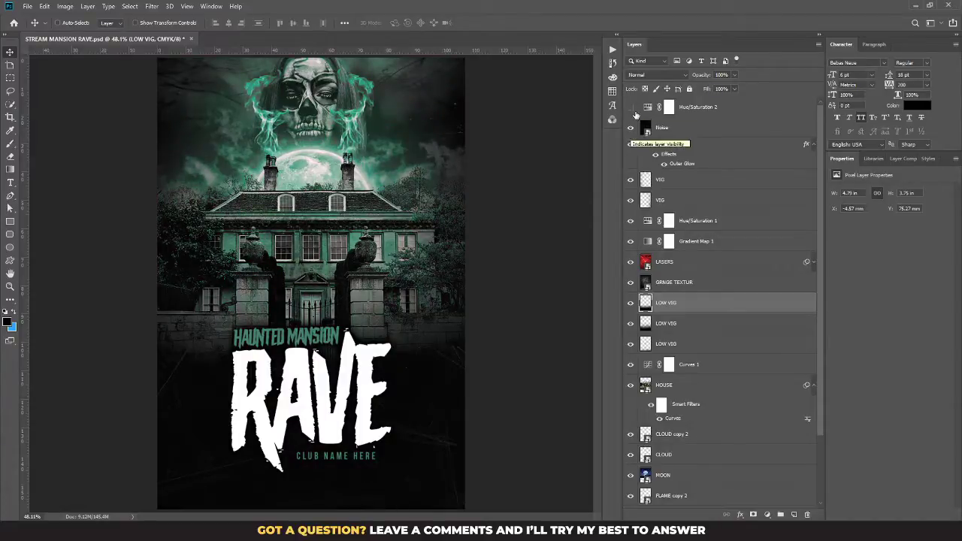
left_click(630, 108)
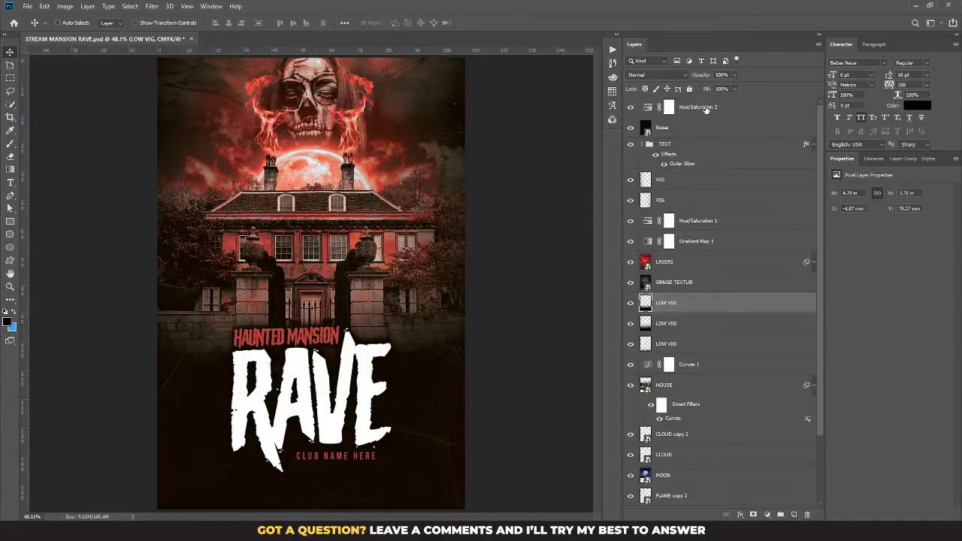
Shift the hue of the Hue/Saturation 2 adjustment to -55 for a yellow-green flyer
left_click(704, 109)
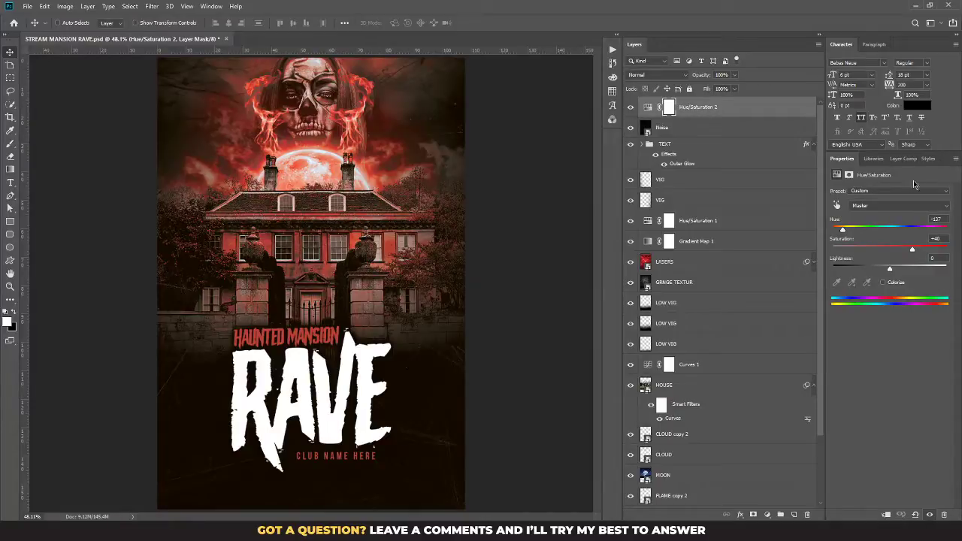
mouse_move(846, 233)
left_mouse_down()
mouse_move(891, 238)
mouse_move(856, 238)
mouse_move(931, 229)
mouse_move(862, 241)
left_mouse_up()
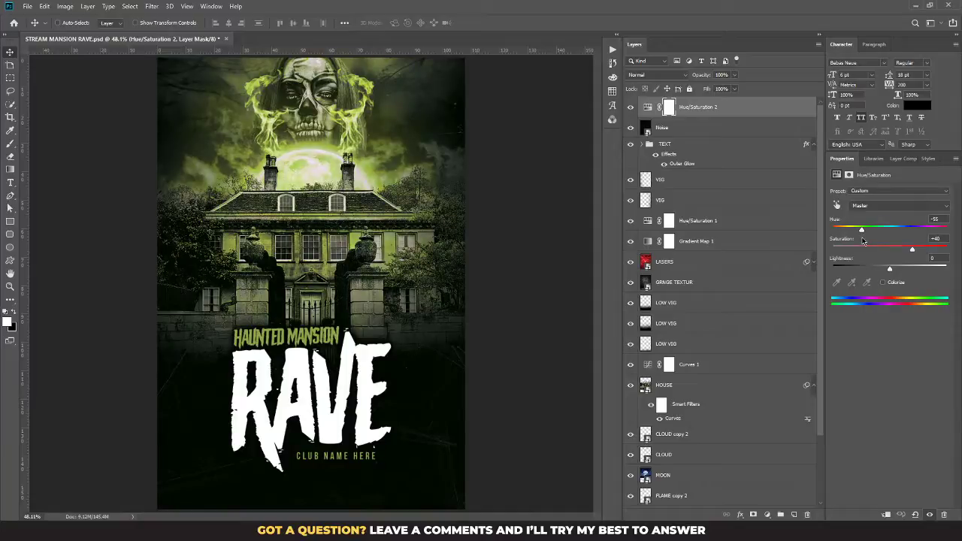
scroll(751, 157, "down", 4)
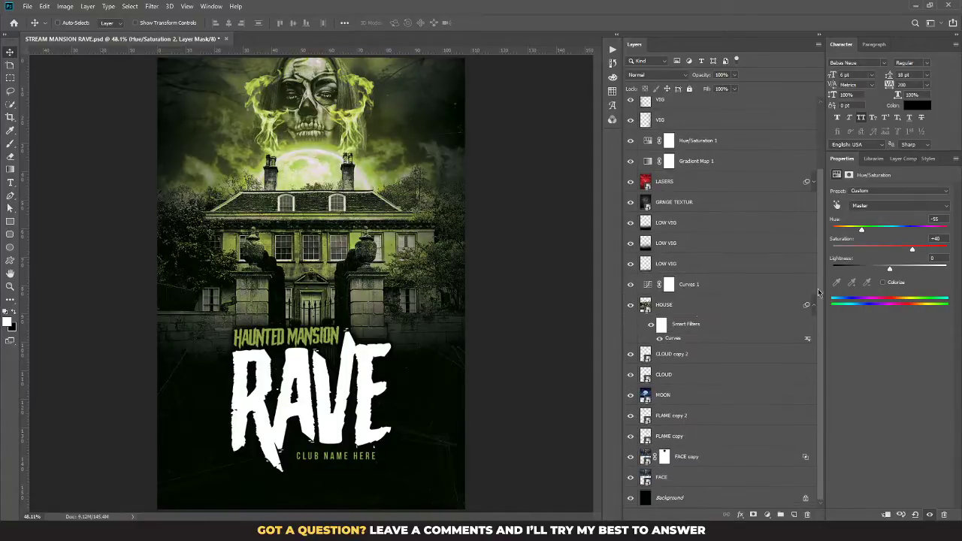
left_click_drag(818, 209, 816, 144)
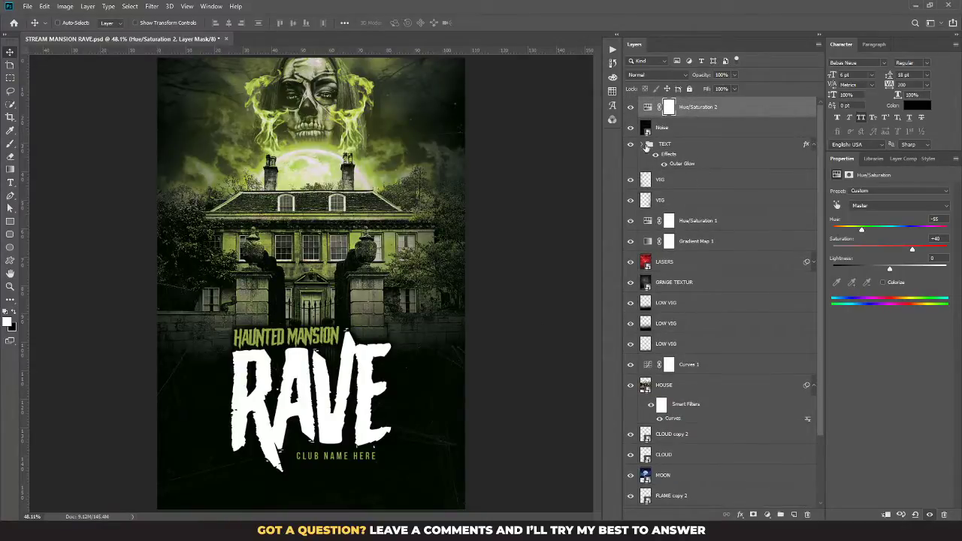
Enlarge the RAVE and HAUNTED MANSION text layers together slightly within the TEXT group
left_click(642, 147)
left_click(694, 206)
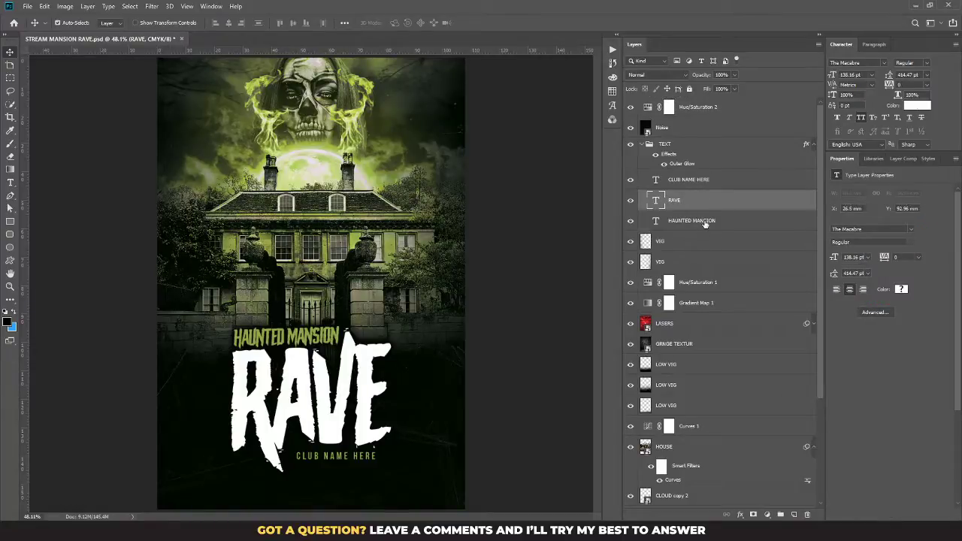
left_click(702, 222, "shift")
key("ctrl+t")
left_click_drag(397, 327, 408, 310)
key("Return")
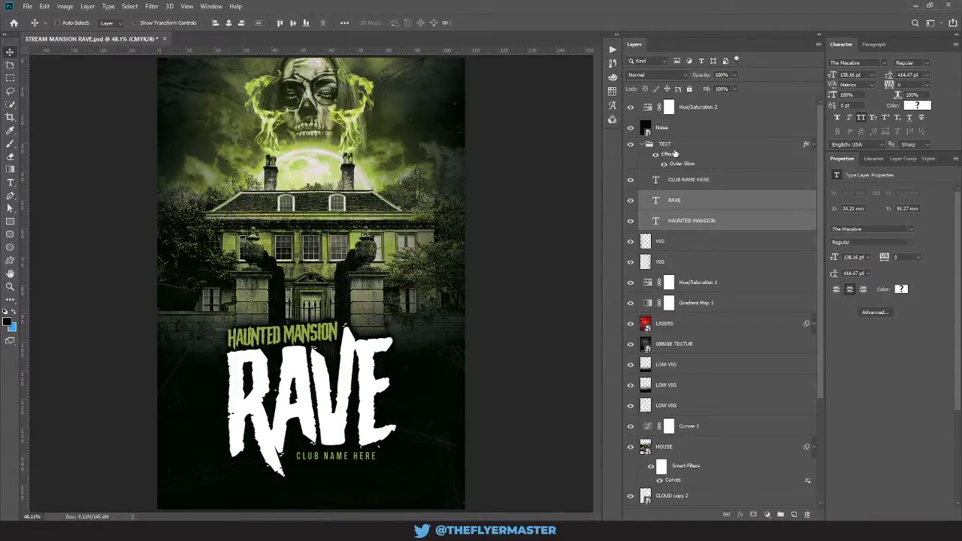
Duplicate the TEXT group, scale the copy to about 105% and turn off the copy's Outer Glow
left_click(674, 153)
key("ctrl+j")
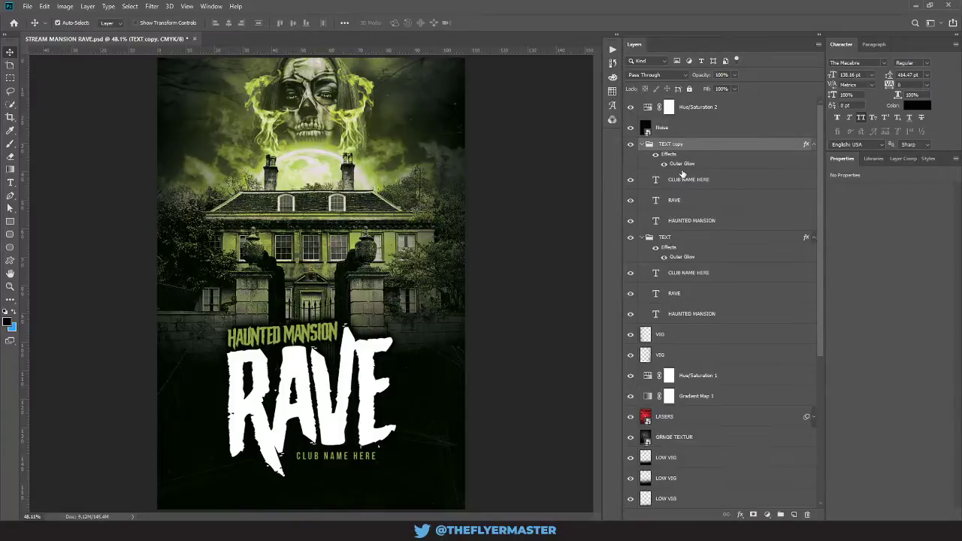
key("ctrl+t")
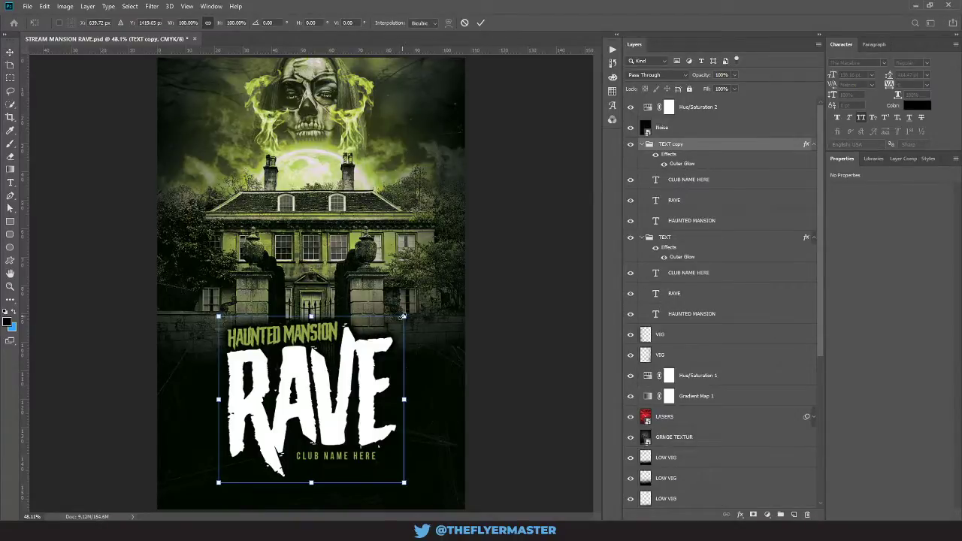
left_click_drag(403, 316, 410, 314)
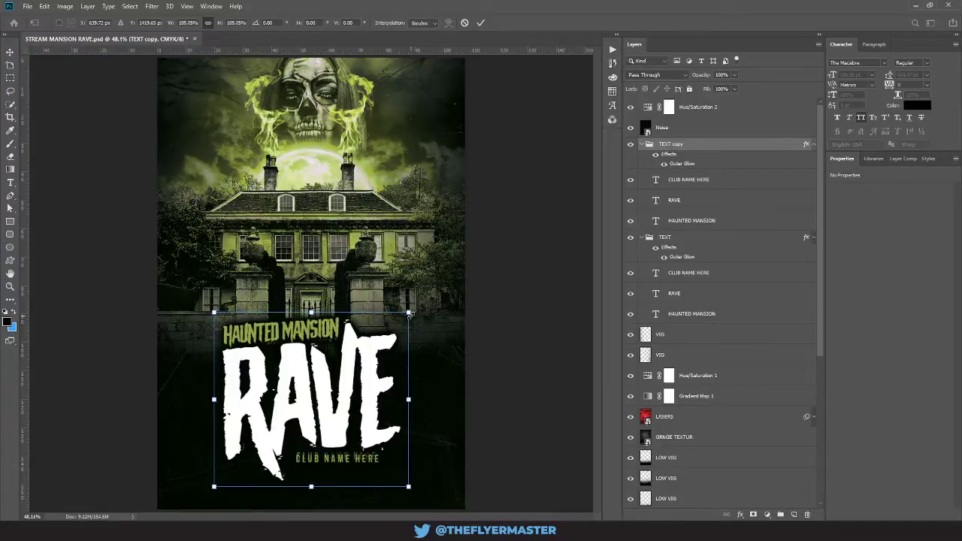
key("Return")
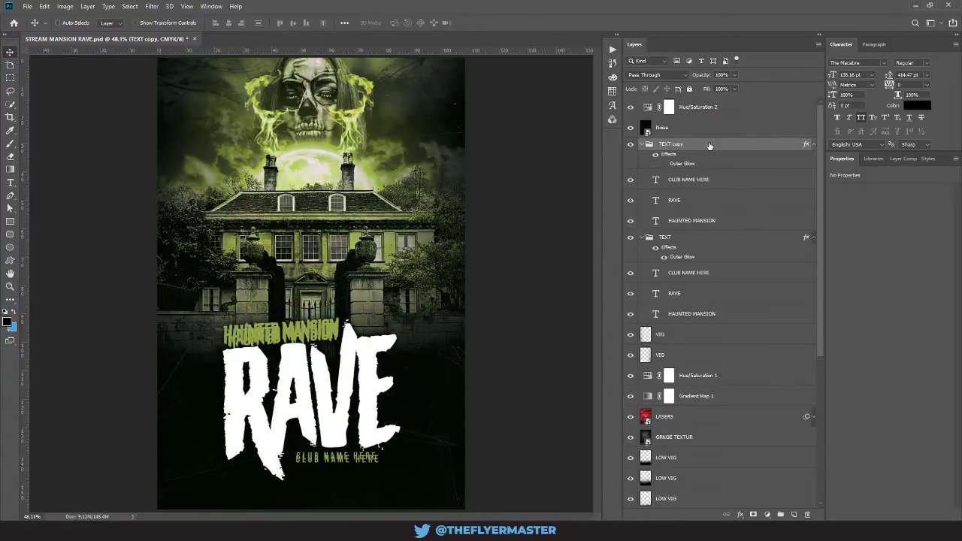
Place the TEXT copy group beneath the TEXT group and lower its opacity to about 33%
left_click_drag(709, 146, 769, 332)
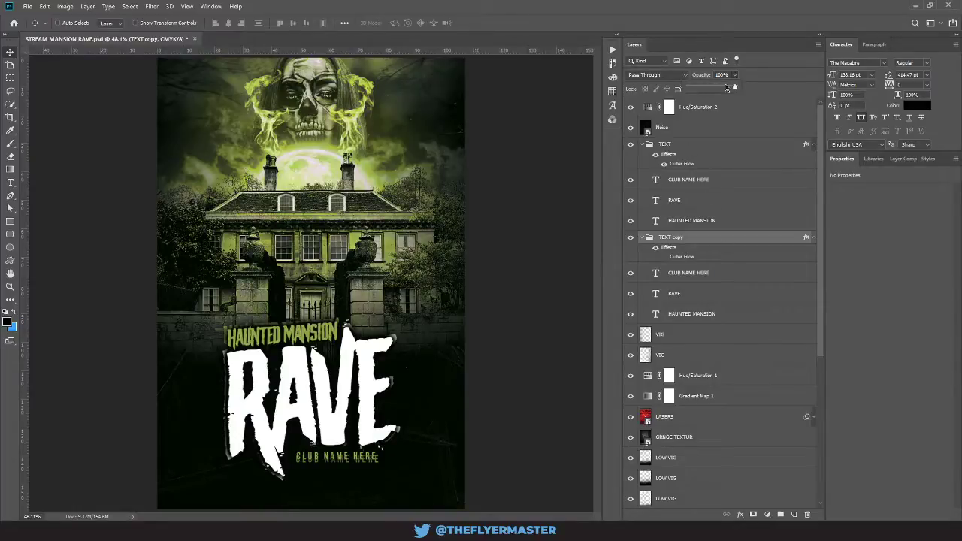
left_click_drag(714, 89, 704, 89)
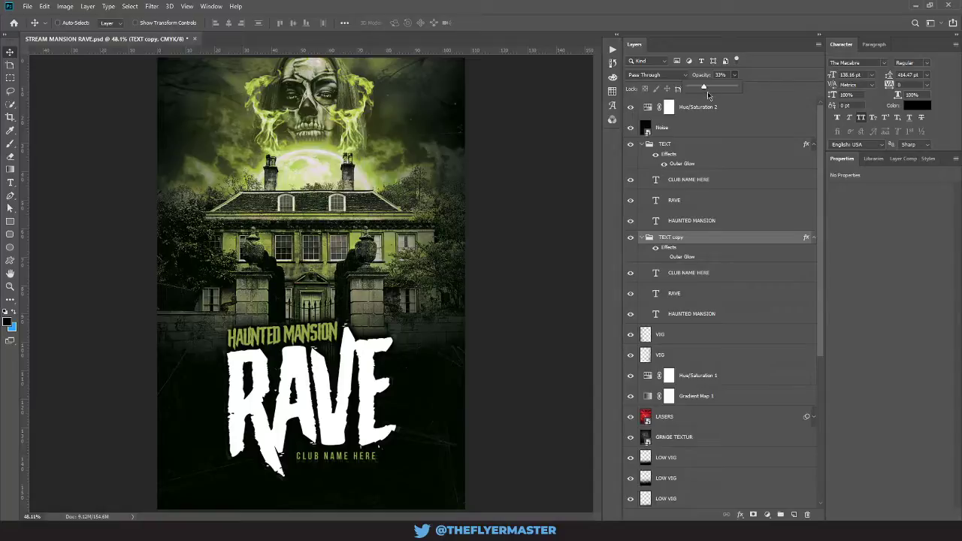
Set the Hue/Saturation 2 adjustment to hue -143 and saturation +35 for a red flyer
left_click(688, 109)
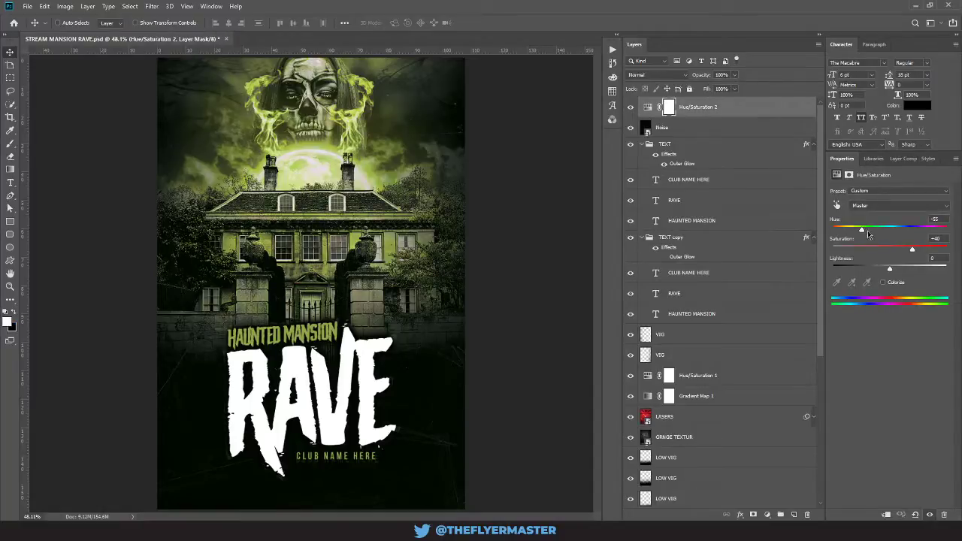
mouse_move(862, 231)
left_mouse_down()
mouse_move(818, 229)
mouse_move(949, 234)
mouse_move(860, 229)
left_mouse_up()
mouse_move(918, 253)
left_mouse_down()
mouse_move(940, 251)
mouse_move(833, 259)
mouse_move(902, 259)
left_mouse_up()
left_click_drag(861, 229, 841, 232)
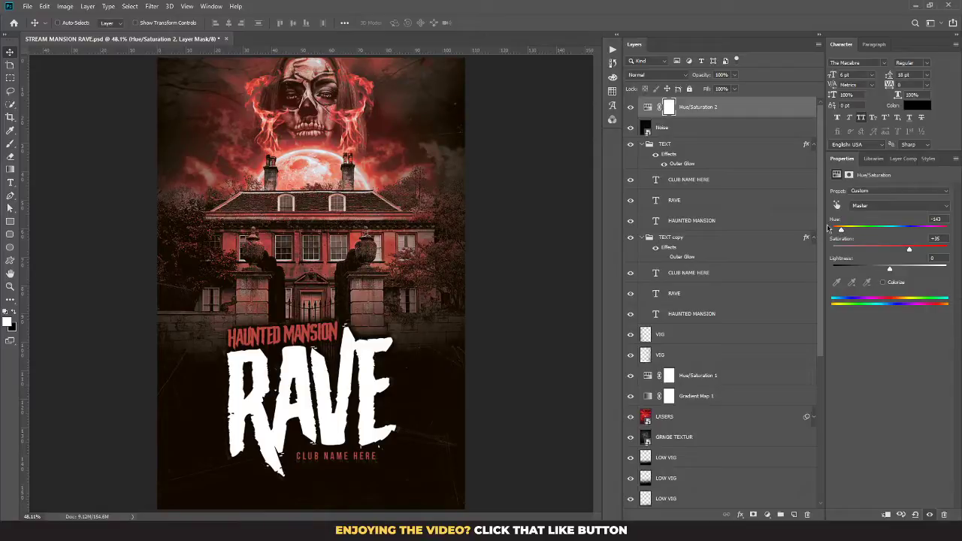
Reduce the TEXT copy group's opacity to 25% and compare the flyer with and without the Noise layer
left_click(690, 239)
left_click(734, 75)
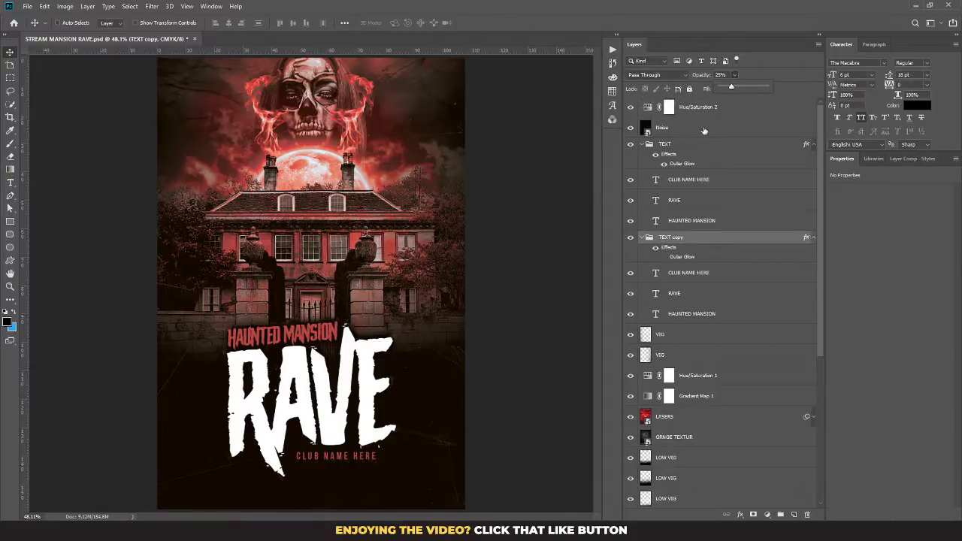
left_click(631, 128)
left_click(631, 127)
Try a Curves adjustment layer above Hue/Saturation 2, compare the flyer with and without it, and delete it
left_click(727, 114)
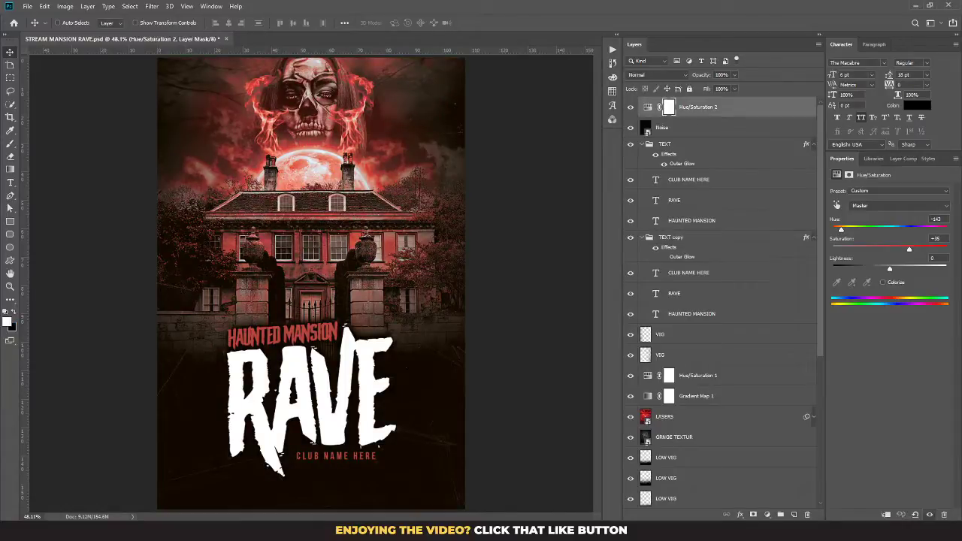
left_click(765, 515)
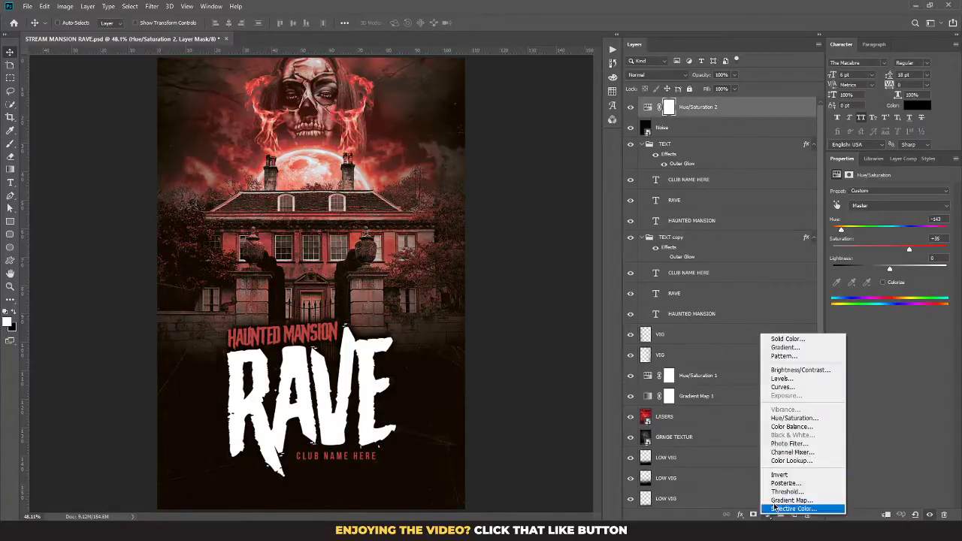
left_click(799, 386)
mouse_move(895, 261)
left_mouse_down()
mouse_move(894, 276)
mouse_move(893, 267)
left_mouse_up()
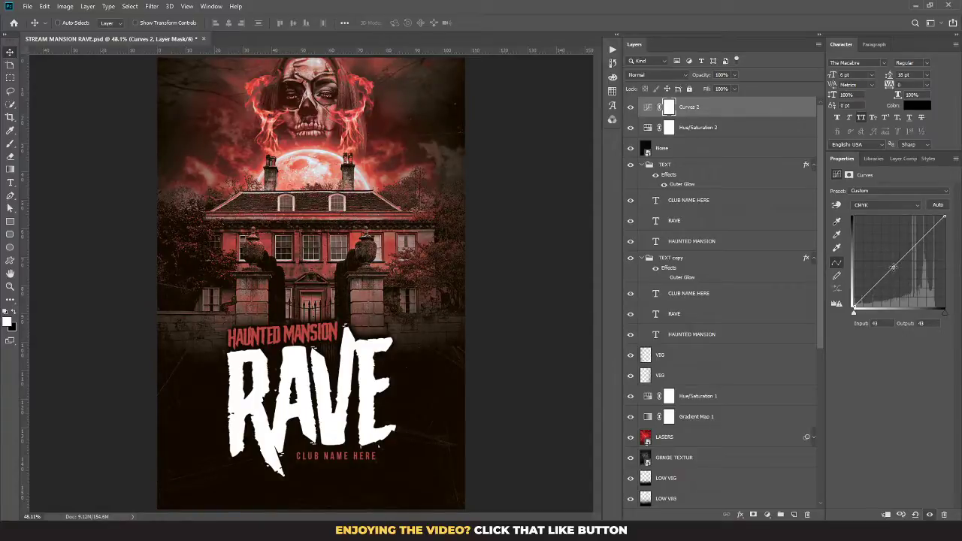
left_click(633, 111)
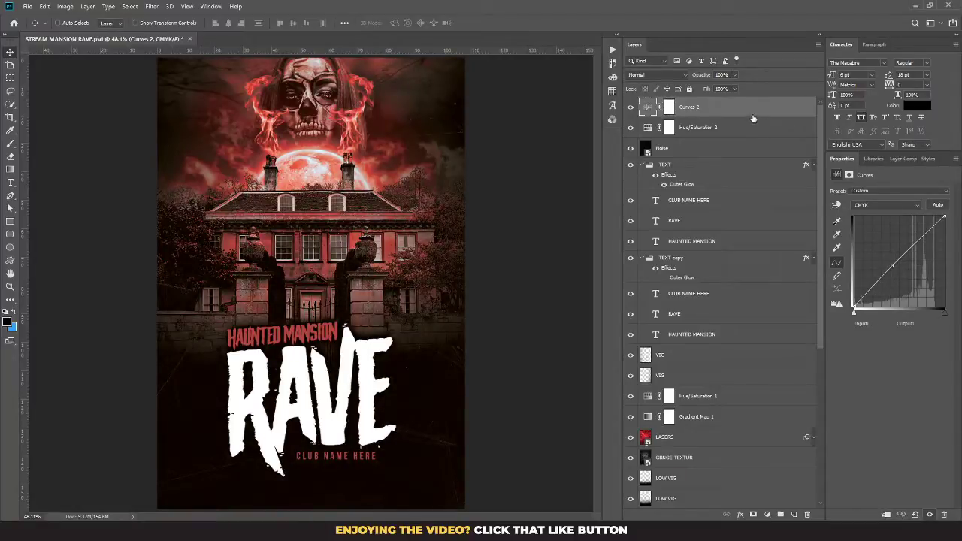
key("Delete")
key("ctrl+minus")
key("ctrl+minus")
key("ctrl+minus")
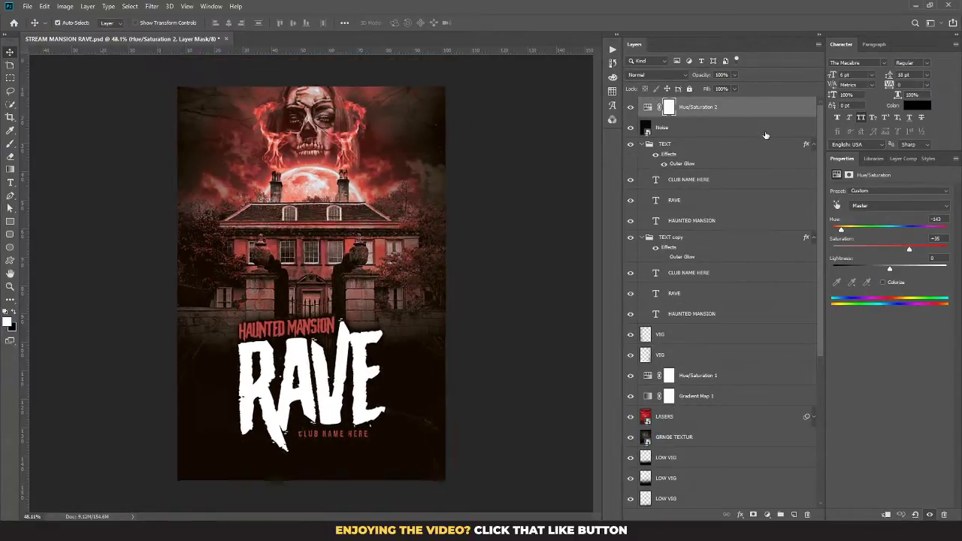
key("ctrl+plus")
key("ctrl+plus")
key("ctrl+plus")
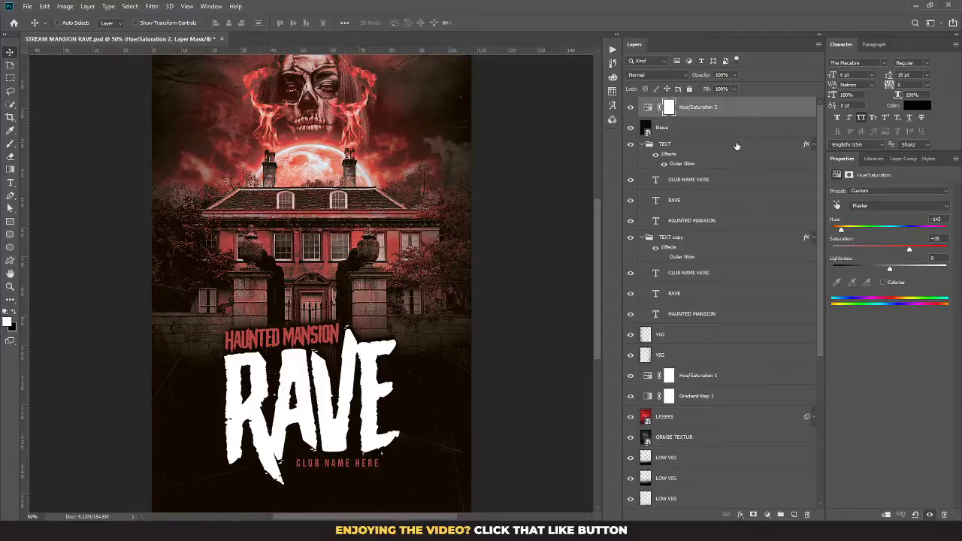
Scale the MOON layer down to about 167 mm wide behind the mansion
left_click_drag(820, 172, 807, 334)
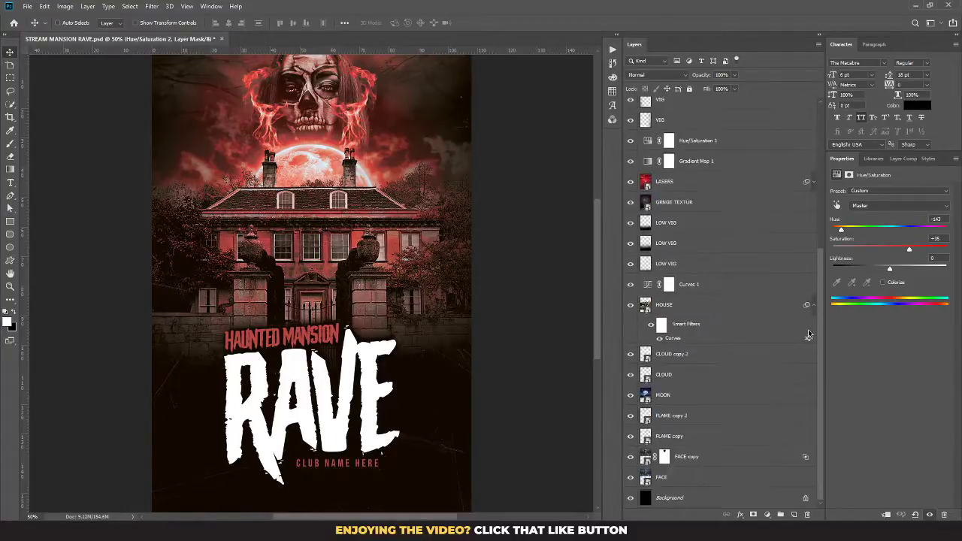
left_click(685, 396)
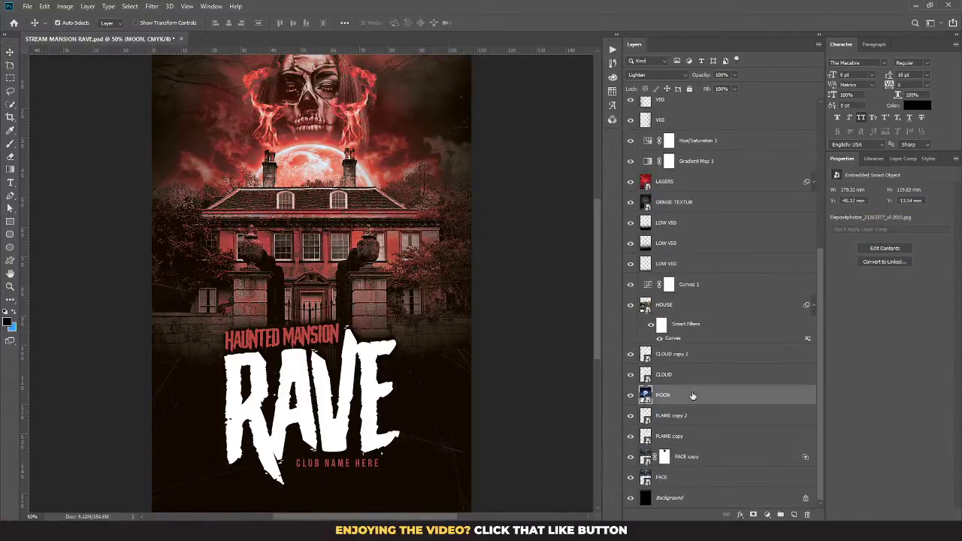
key("ctrl+t")
left_click_drag(548, 362, 524, 356)
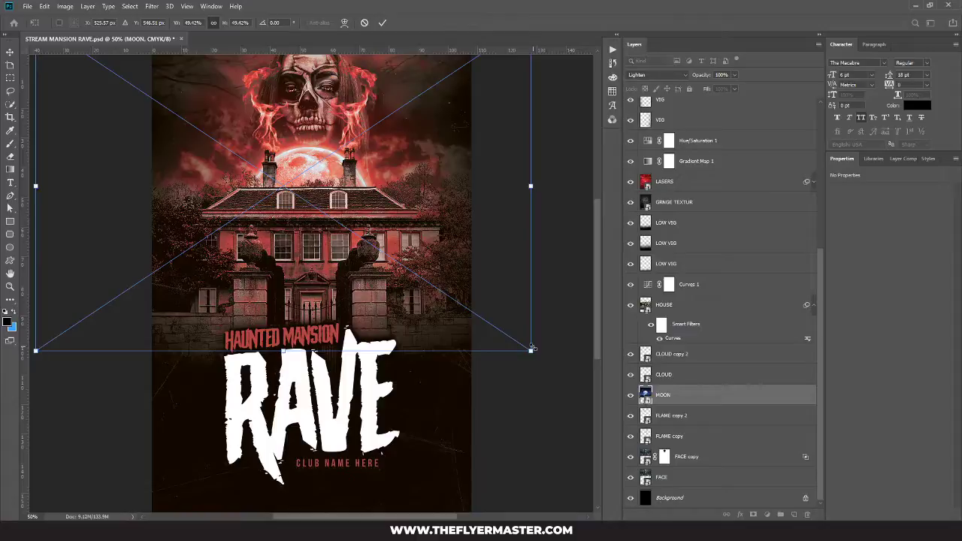
key("Return")
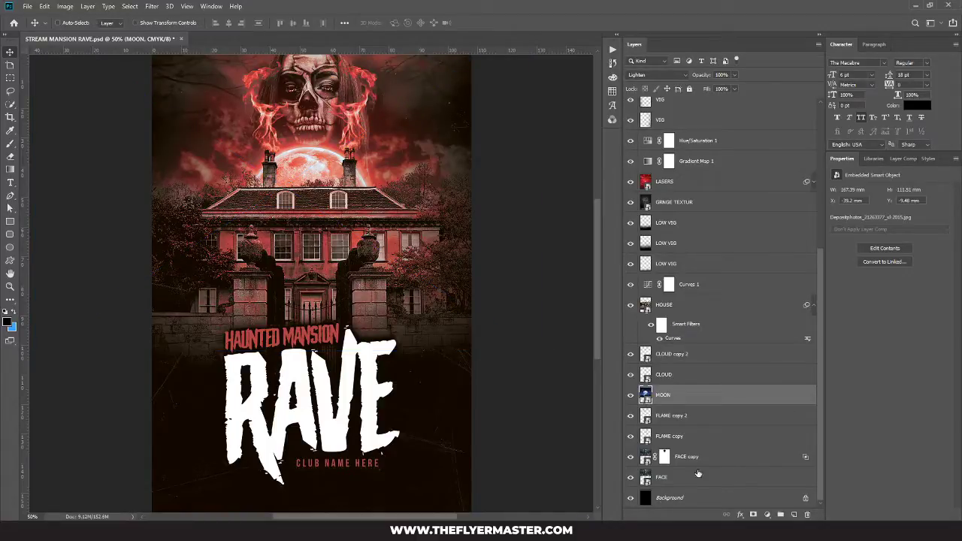
Enlarge the FACE and FACE copy layers together slightly and nudge them down toward the moon
left_click(697, 459)
left_click(698, 476, "shift")
left_click_drag(338, 135, 338, 138)
key("ctrl+t")
left_click_drag(486, 254, 493, 257)
left_click_drag(421, 184, 422, 188)
key("Return")
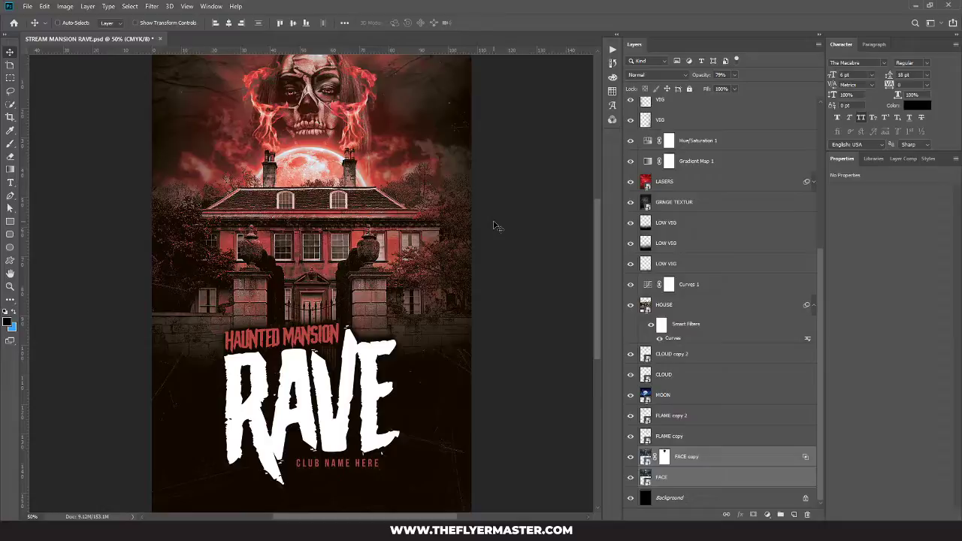
Hide both VIG layers to remove the existing side vignettes
left_click(691, 223)
scroll(702, 225, "up", 5)
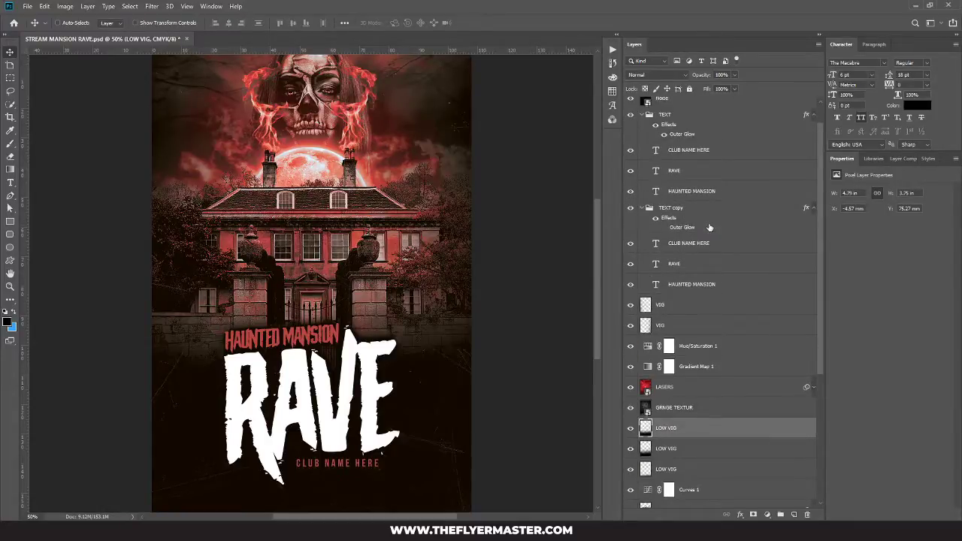
scroll(691, 323, "up", 1)
left_click(669, 344)
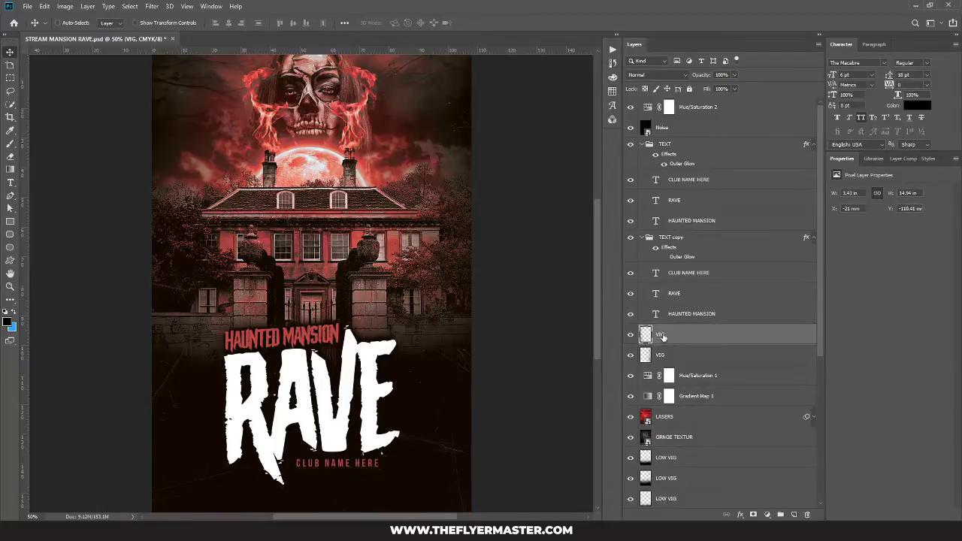
left_click(630, 335)
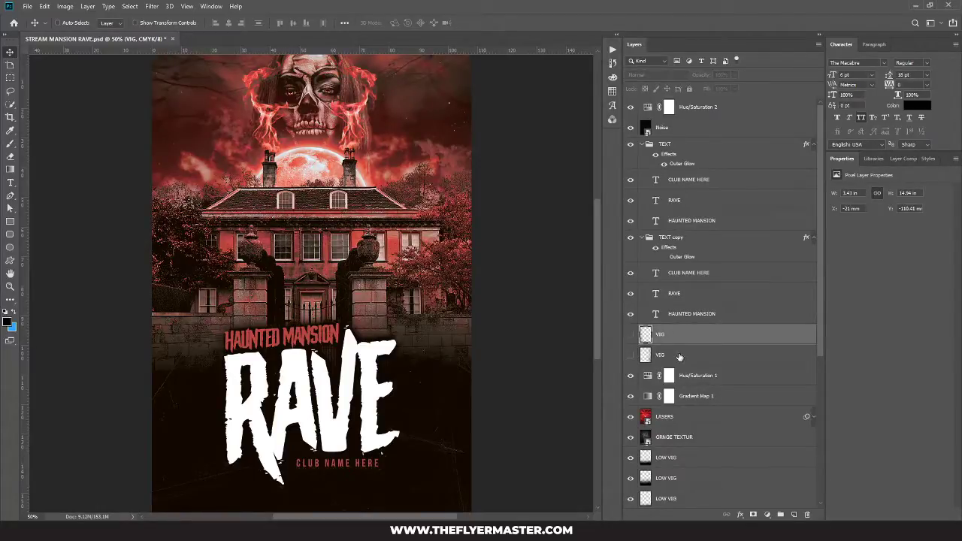
Create a new layer above the hidden VIG layers and brush soft black shading along the flyer's sides and behind the title
key("b")
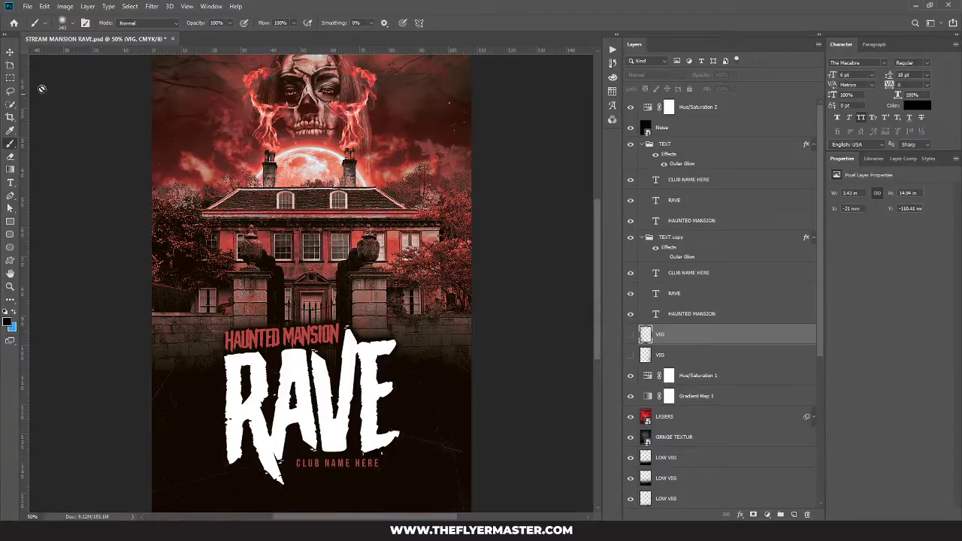
left_click(791, 514)
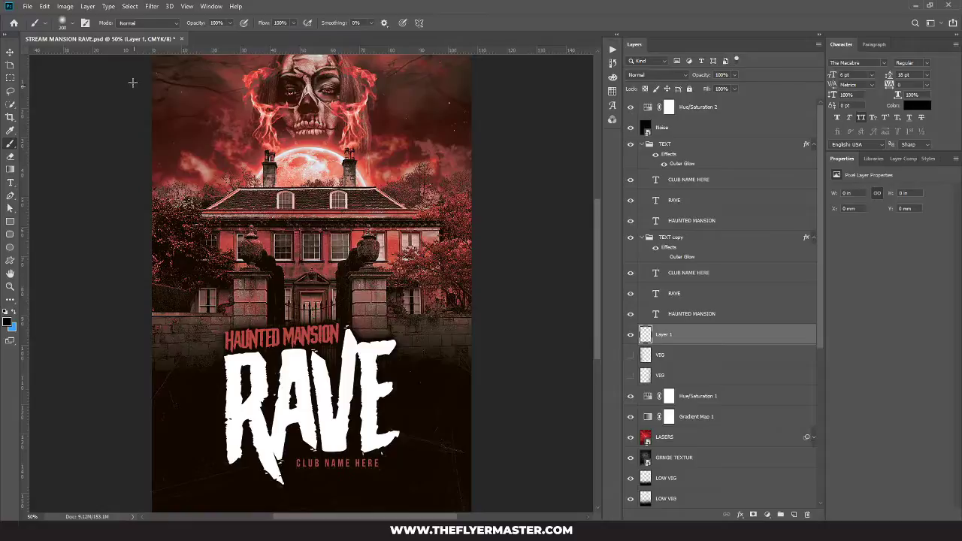
left_click_drag(128, 69, 143, 387)
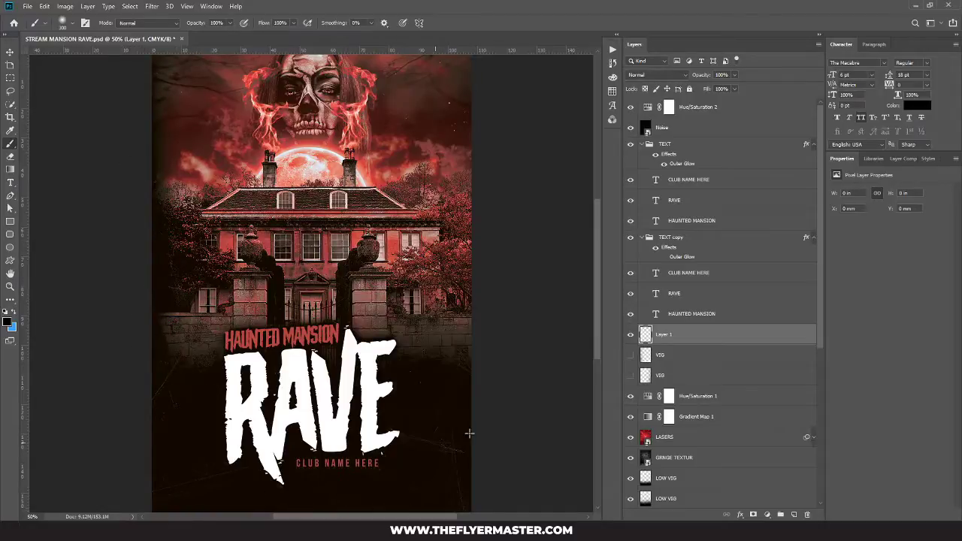
left_click_drag(469, 433, 492, 58)
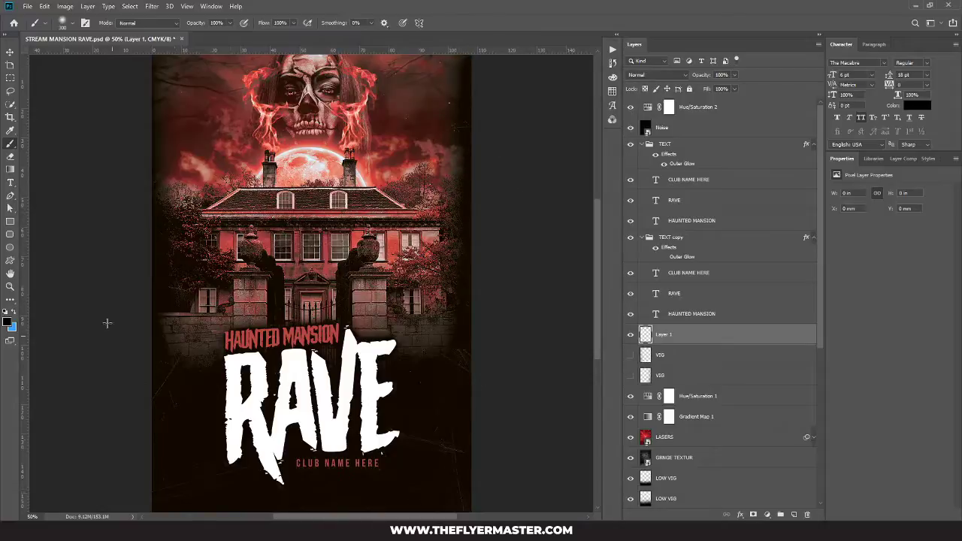
mouse_move(107, 323)
left_mouse_down()
mouse_move(159, 361)
mouse_move(247, 396)
left_mouse_up()
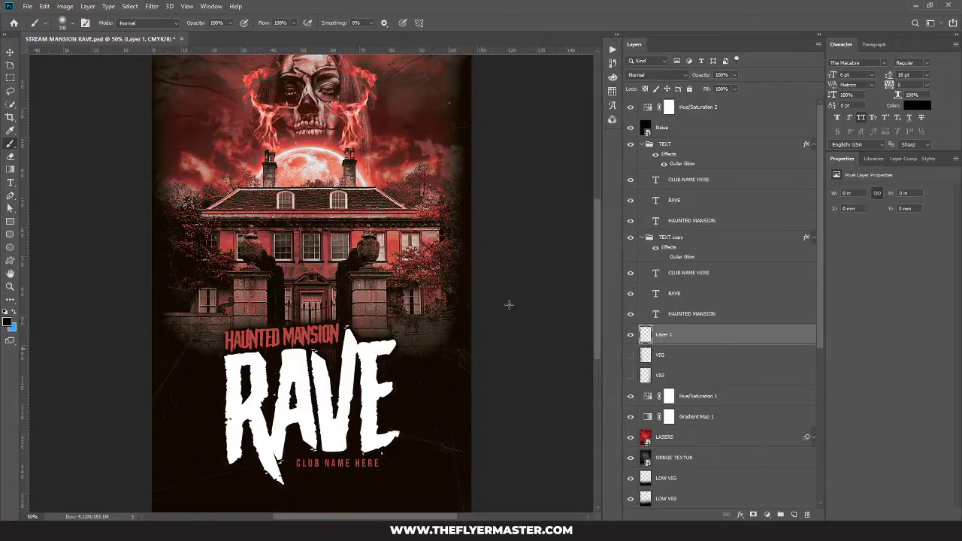
left_click_drag(487, 333, 406, 338)
left_click_drag(223, 353, 142, 342)
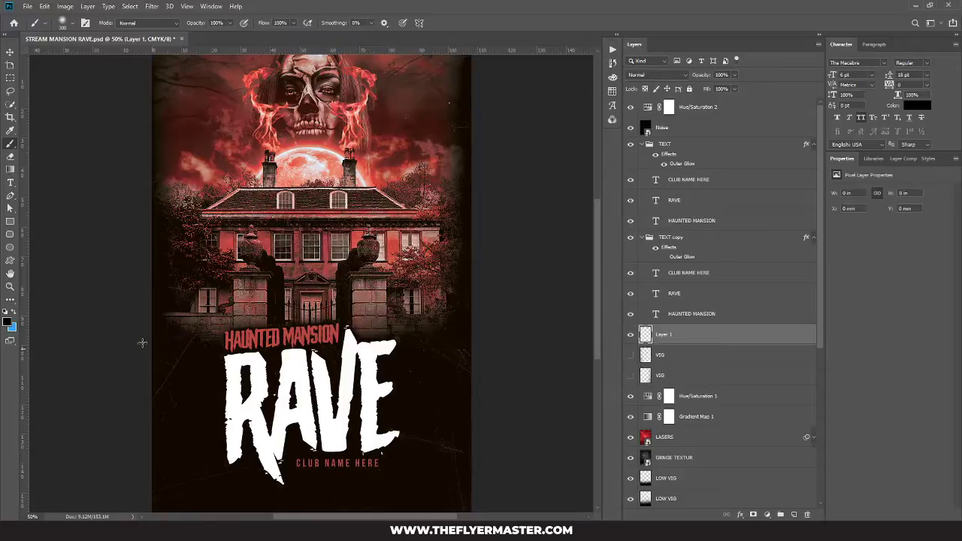
left_click_drag(135, 296, 185, 346)
Extend the black brush shading on Layer 1 across the flyer's top and corners, forming a rounded vignette around the mansion and face
mouse_move(174, 299)
left_mouse_down()
mouse_move(208, 339)
mouse_move(363, 350)
mouse_move(430, 349)
mouse_move(458, 332)
mouse_move(501, 201)
mouse_move(461, 322)
mouse_move(394, 372)
mouse_move(468, 273)
mouse_move(491, 196)
mouse_move(425, 308)
mouse_move(365, 359)
mouse_move(449, 259)
mouse_move(465, 47)
left_mouse_up()
left_click_drag(150, 60, 162, 335)
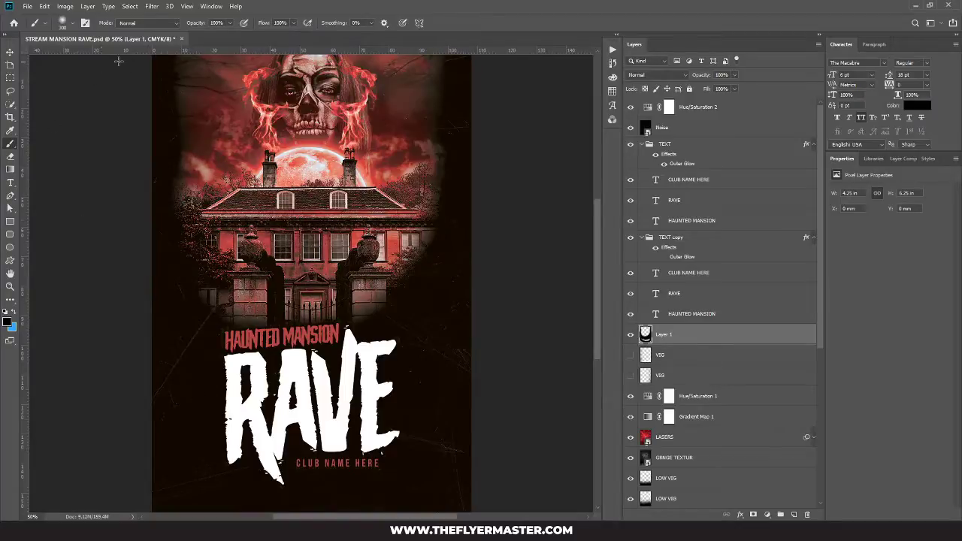
mouse_move(165, 58)
left_mouse_down()
mouse_move(248, 37)
mouse_move(342, 27)
mouse_move(473, 83)
mouse_move(511, 121)
mouse_move(390, 43)
mouse_move(240, 43)
mouse_move(137, 120)
mouse_move(123, 191)
mouse_move(155, 79)
mouse_move(345, 49)
mouse_move(471, 110)
left_mouse_up()
left_click_drag(410, 328, 101, 236)
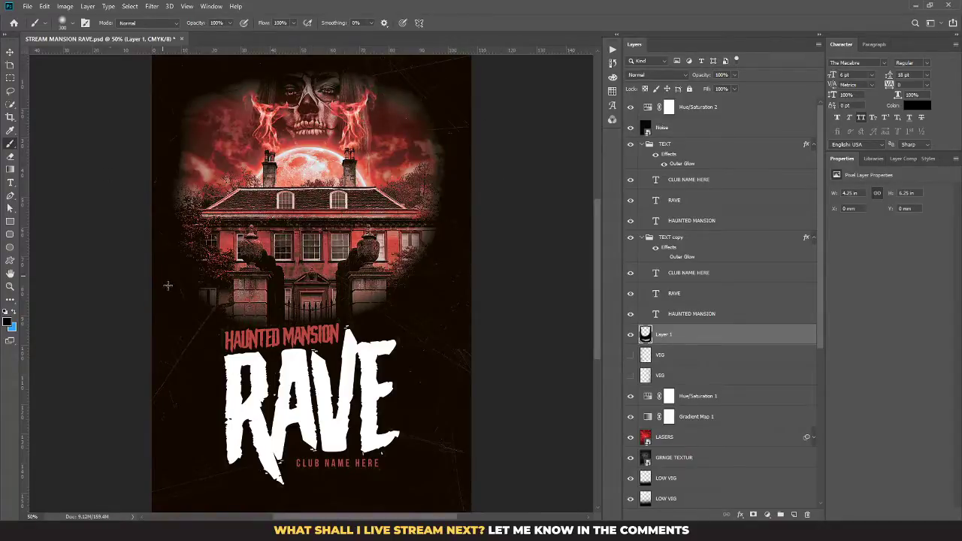
left_click_drag(150, 208, 195, 83)
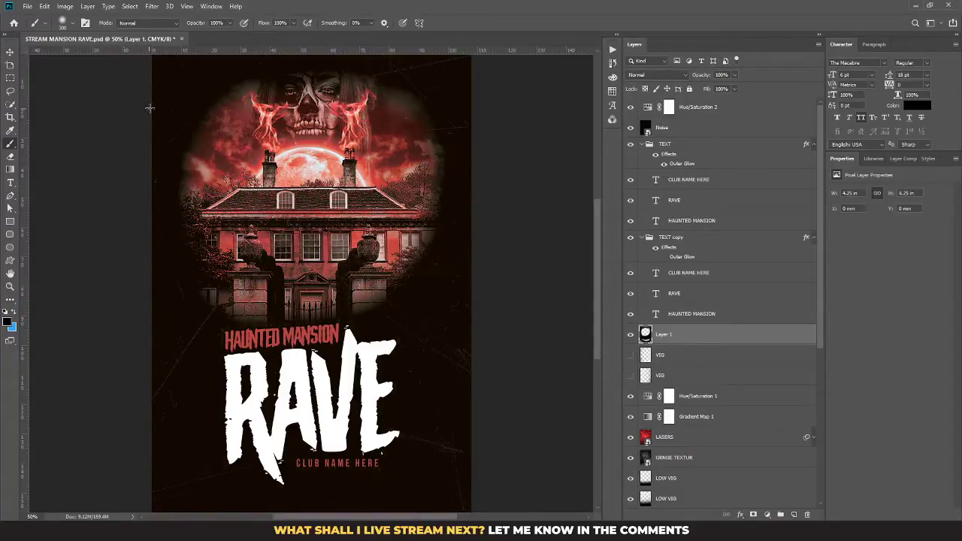
mouse_move(149, 108)
left_mouse_down()
mouse_move(171, 222)
mouse_move(212, 298)
mouse_move(383, 367)
left_mouse_up()
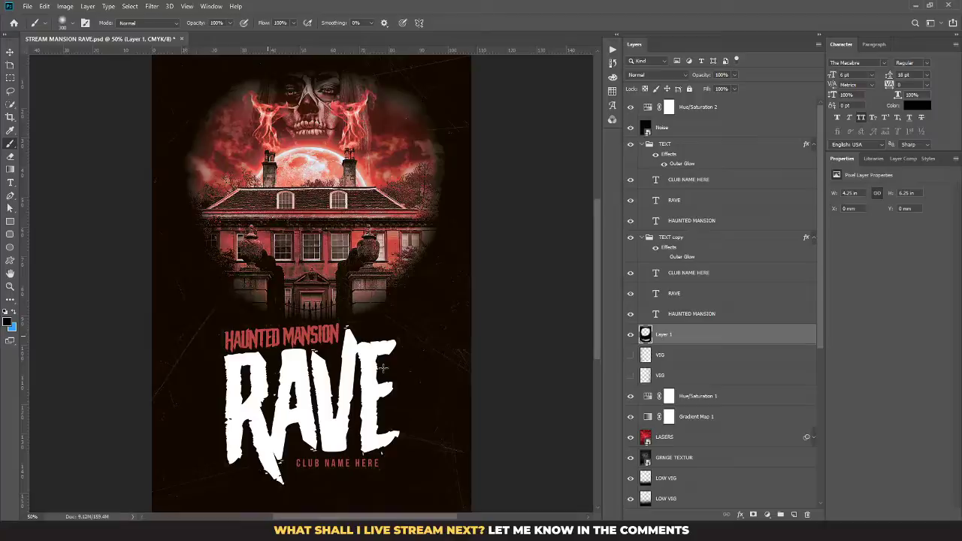
Scale the painted vignette on Layer 1 to about 125% and shift it slightly down and to the left
left_click(10, 51)
key("ctrl+t")
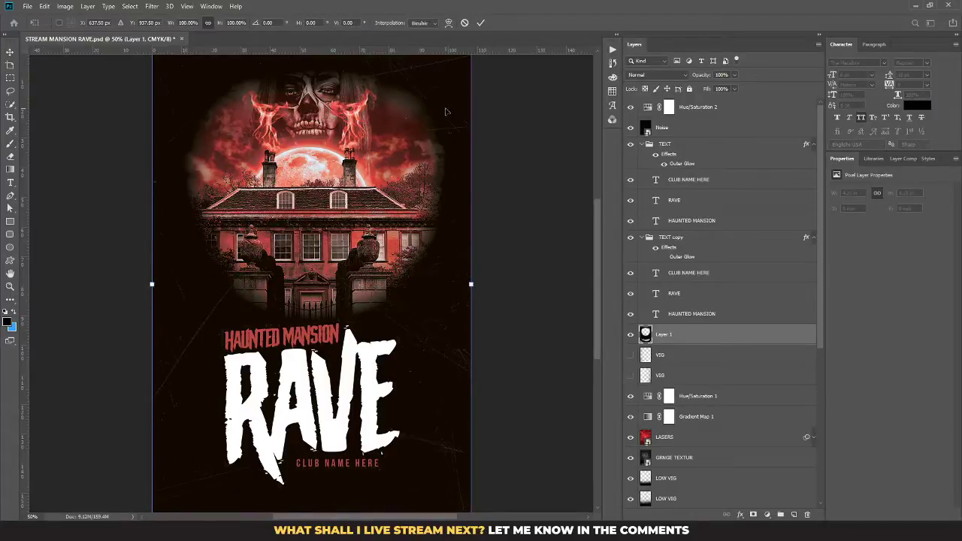
key("ctrl+minus")
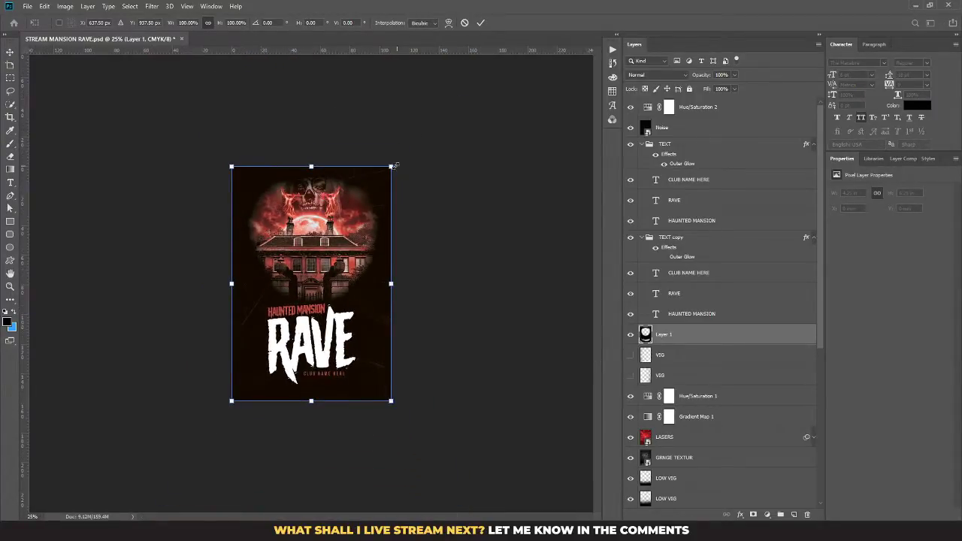
left_click_drag(396, 164, 426, 147)
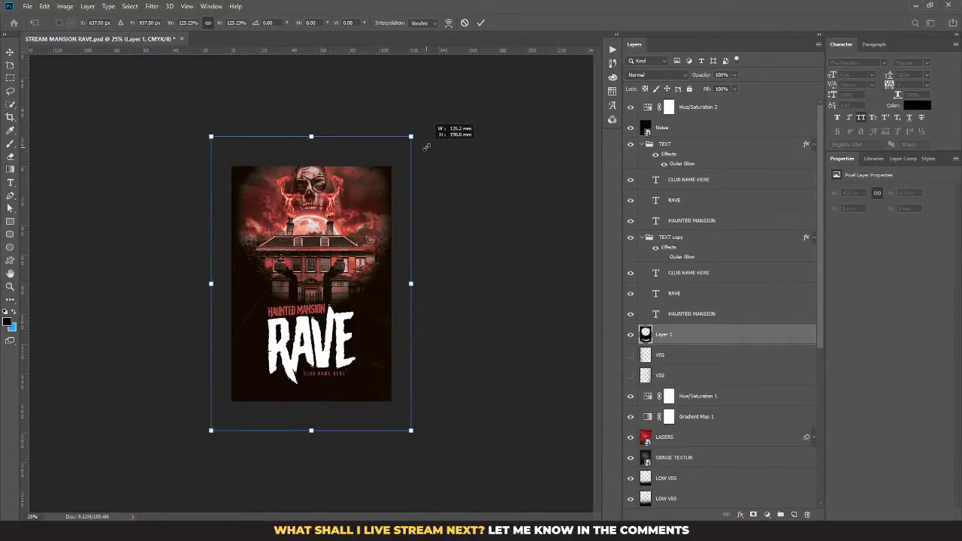
left_click_drag(381, 199, 379, 204)
key("Return")
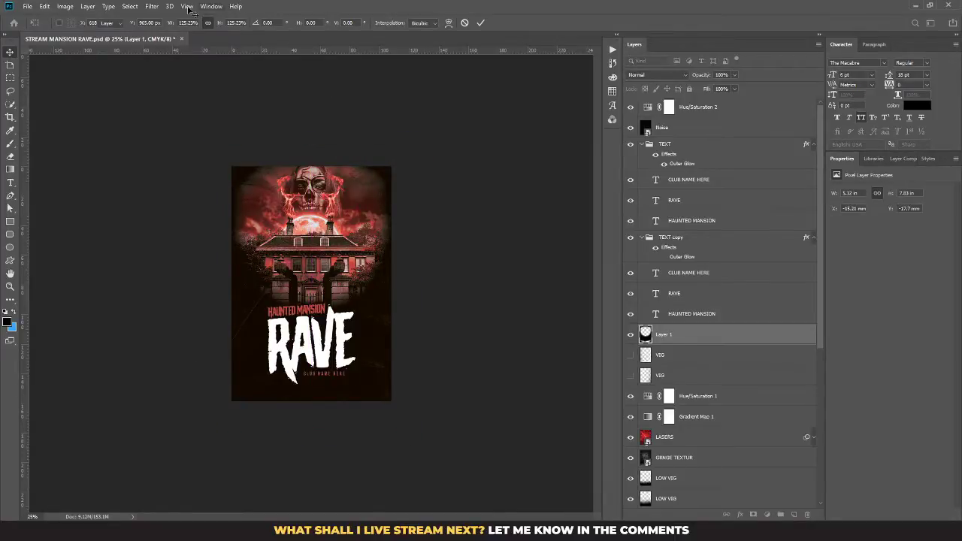
Reapply the last Gaussian Blur to Layer 1, and blur it again with a radius of 90.5 pixels
left_click(153, 6)
left_click(178, 19)
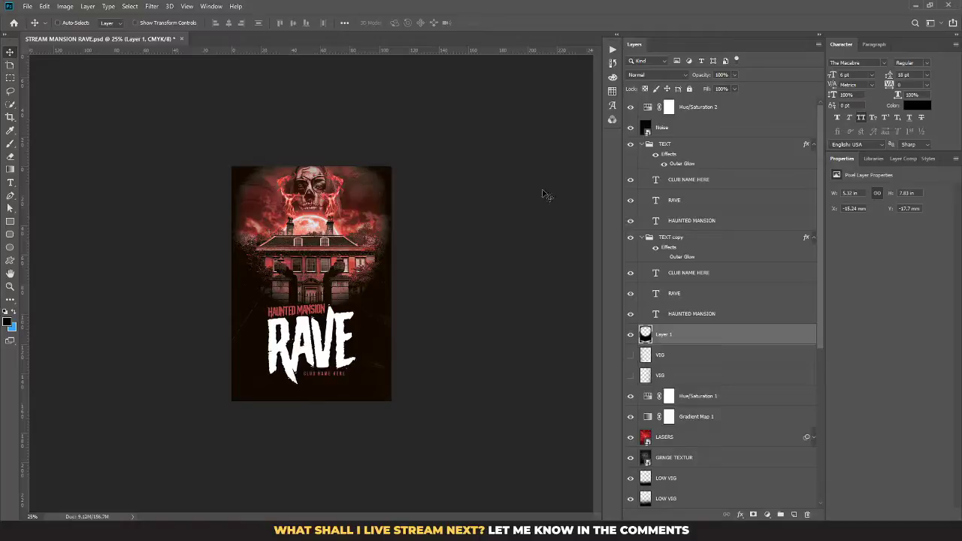
left_click(152, 7)
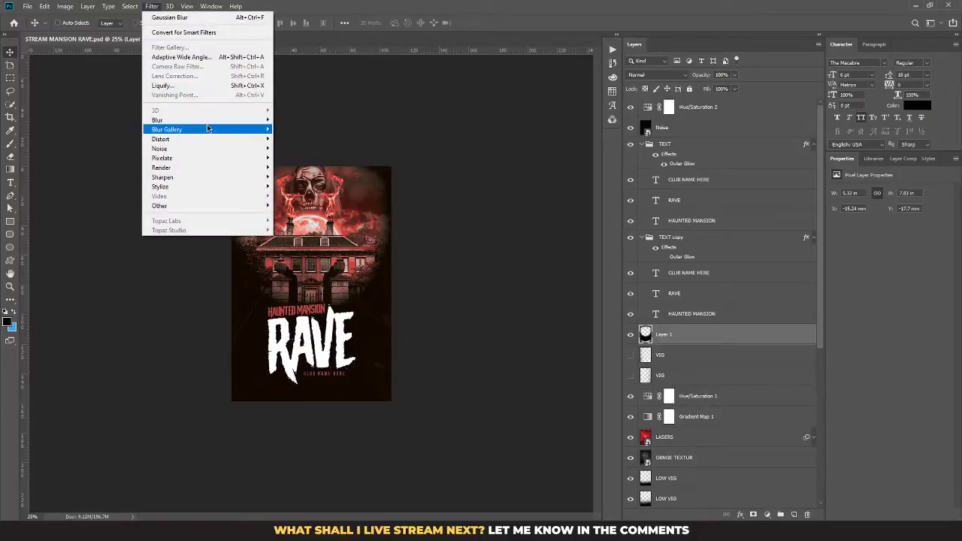
mouse_move(173, 120)
left_click(308, 158)
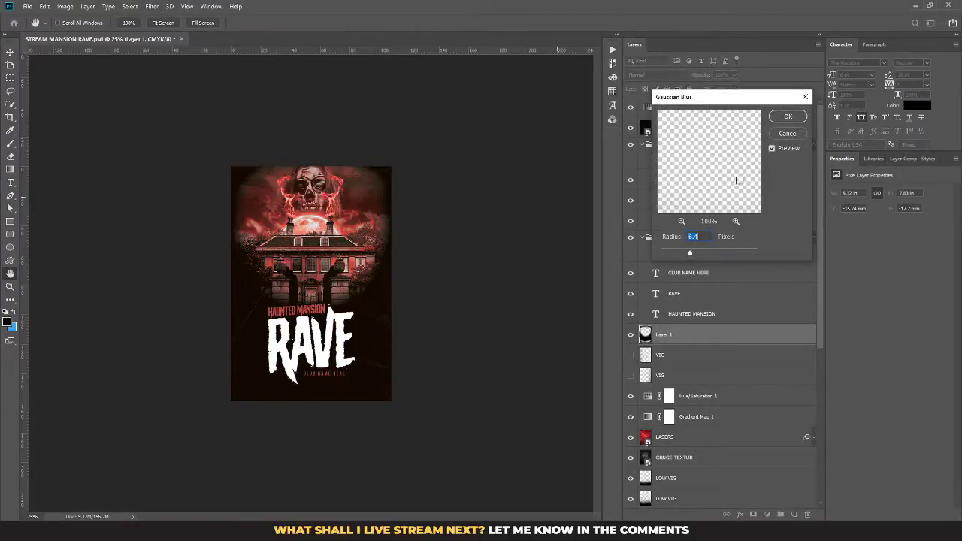
left_click_drag(692, 253, 722, 256)
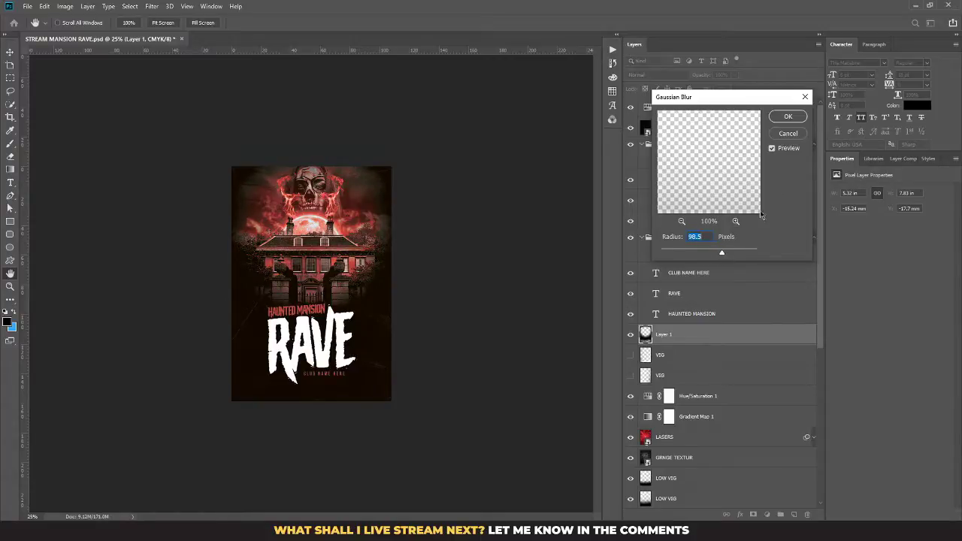
left_click(785, 118)
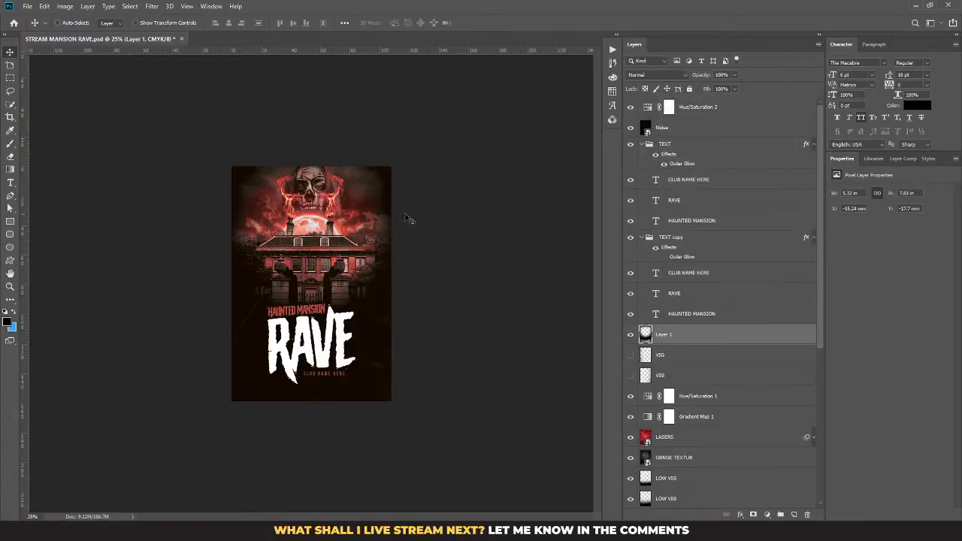
Enlarge the blurred vignette to about 5.84 in wide and nudge it upward over the flyer
key("ctrl+t")
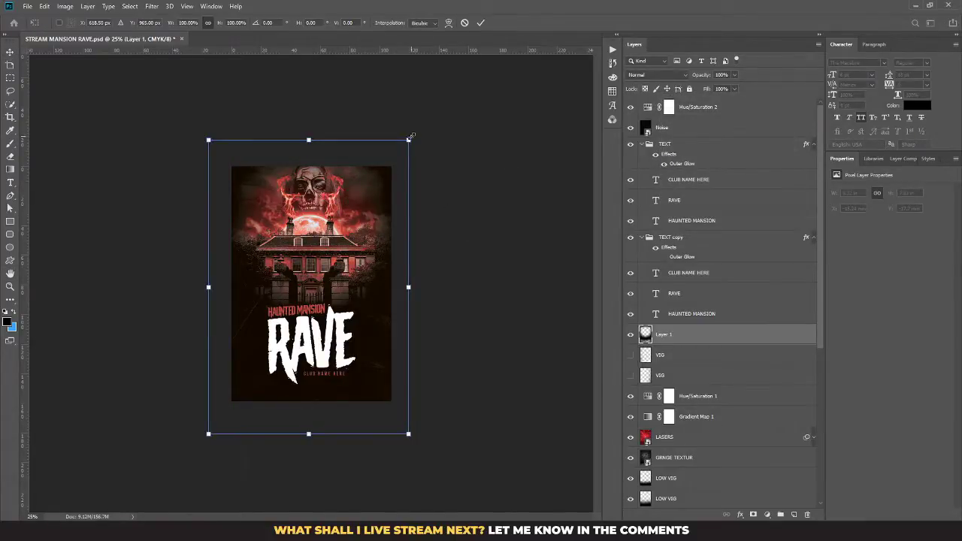
left_click_drag(410, 137, 430, 131)
left_click_drag(435, 128, 425, 124)
left_click_drag(354, 247, 355, 237)
key("Return")
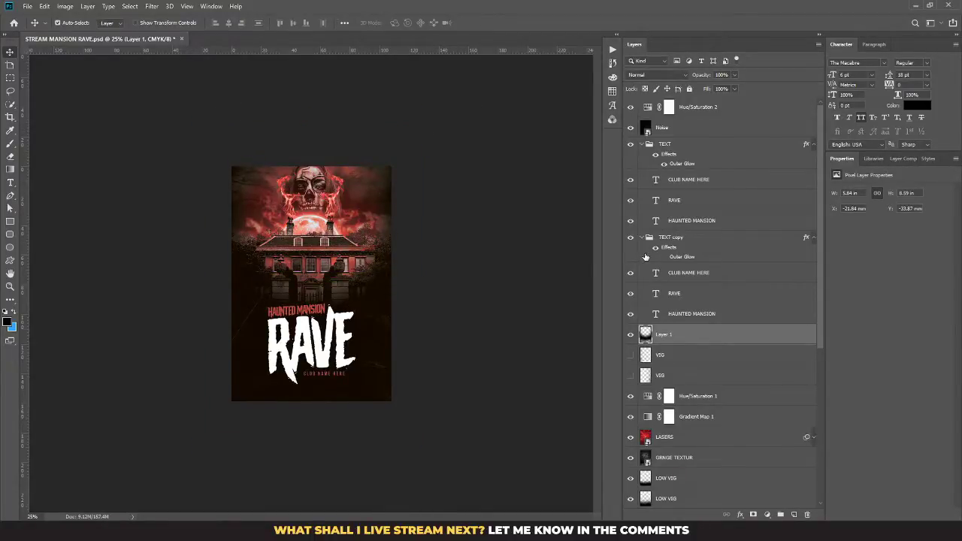
Set the blend mode of the FLAME copy 2 and FLAME copy layers to Linear Light
key("ctrl+0")
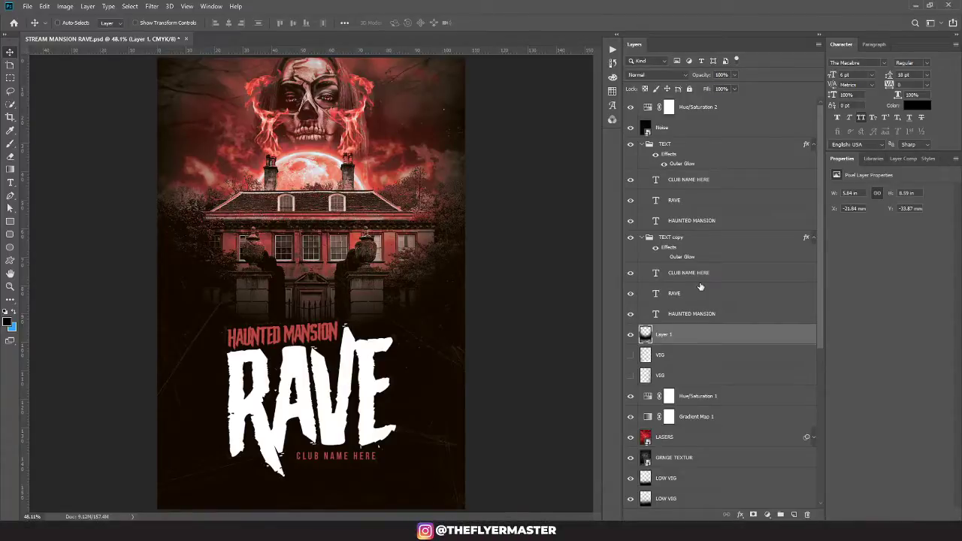
scroll(739, 412, "down", 5)
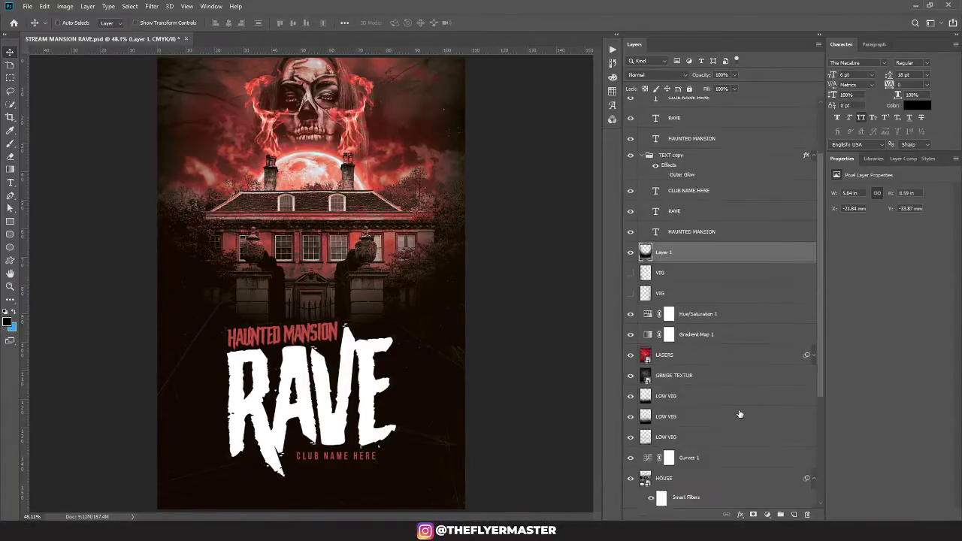
scroll(687, 414, "down", 2)
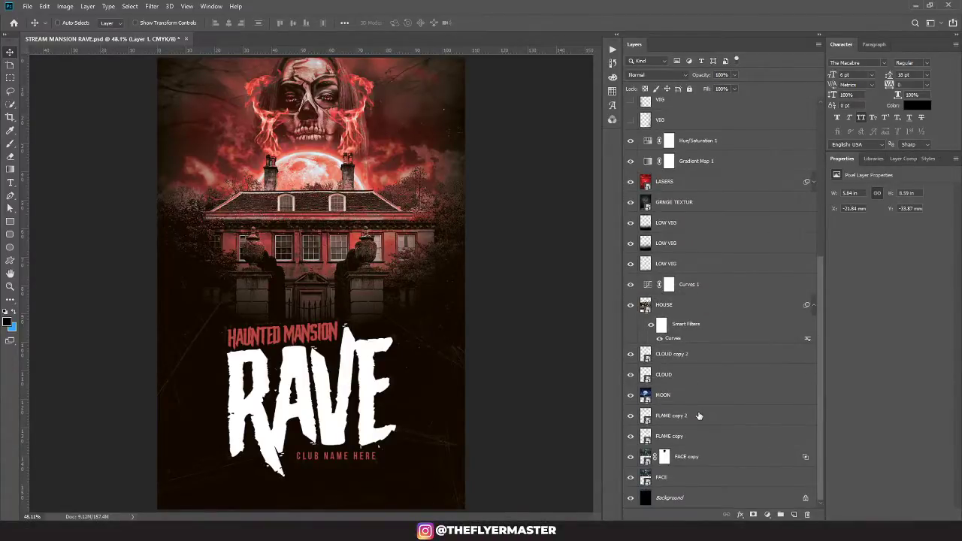
left_click(698, 415)
left_click(661, 76)
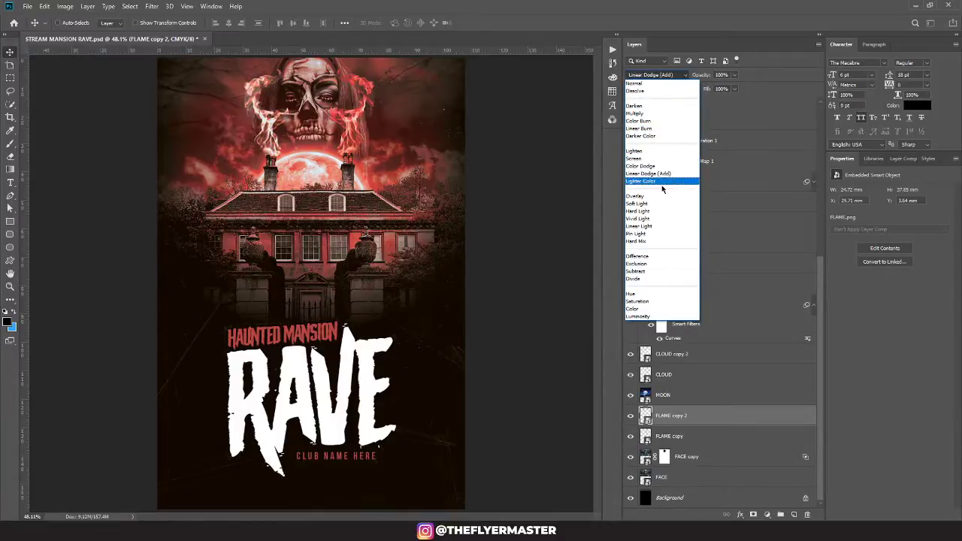
left_click(662, 226)
left_click(707, 441)
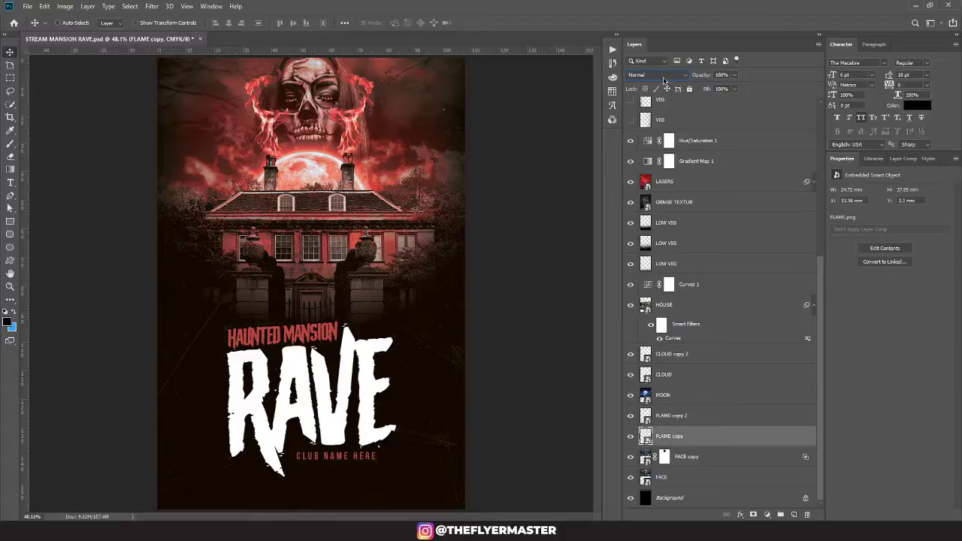
left_click(664, 78)
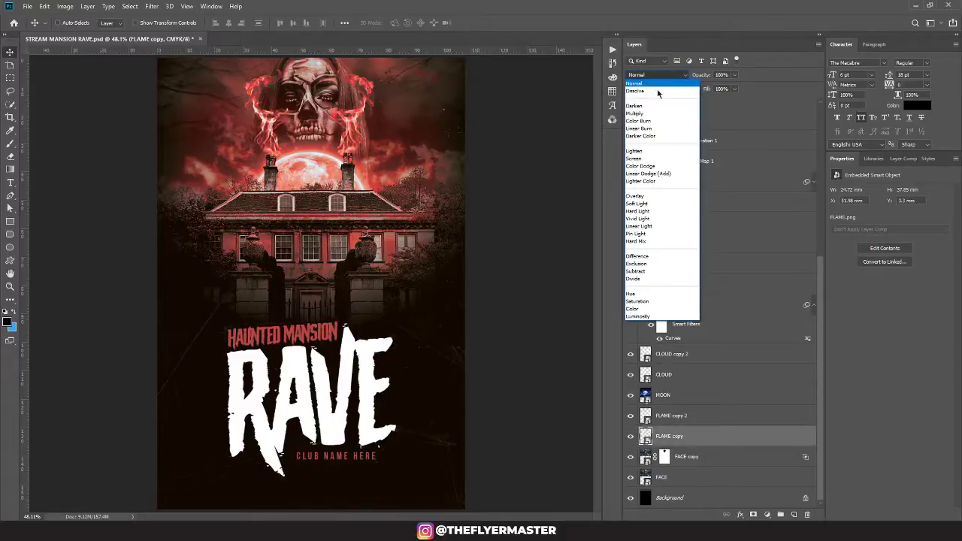
left_click(675, 227)
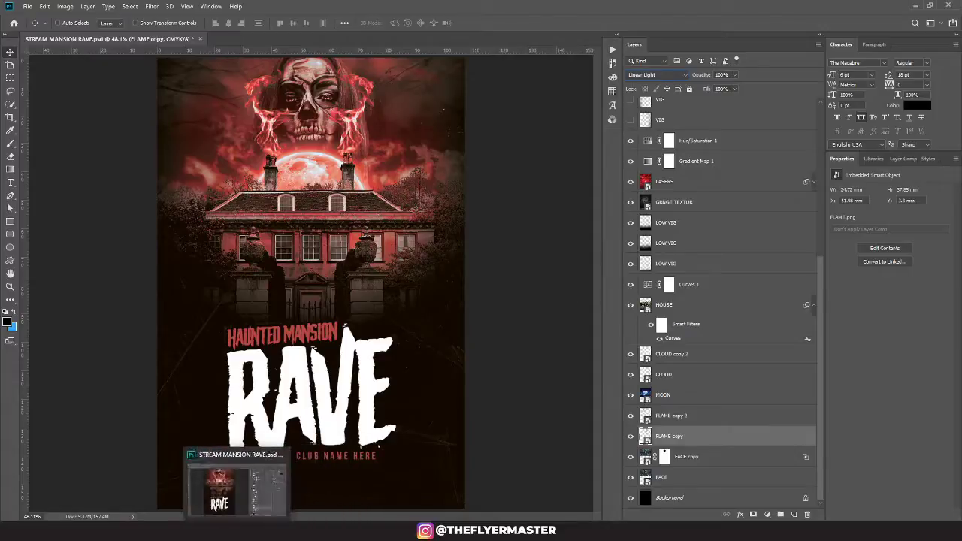
Switch to Chrome and end the Facebook live video, confirming the end of the broadcast
mouse_move(258, 531)
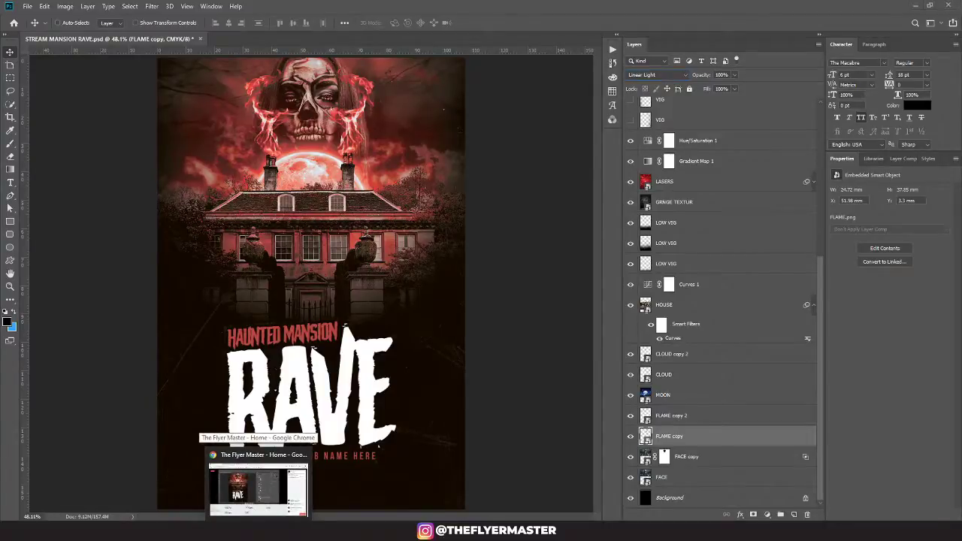
left_click(258, 489)
left_click(906, 494)
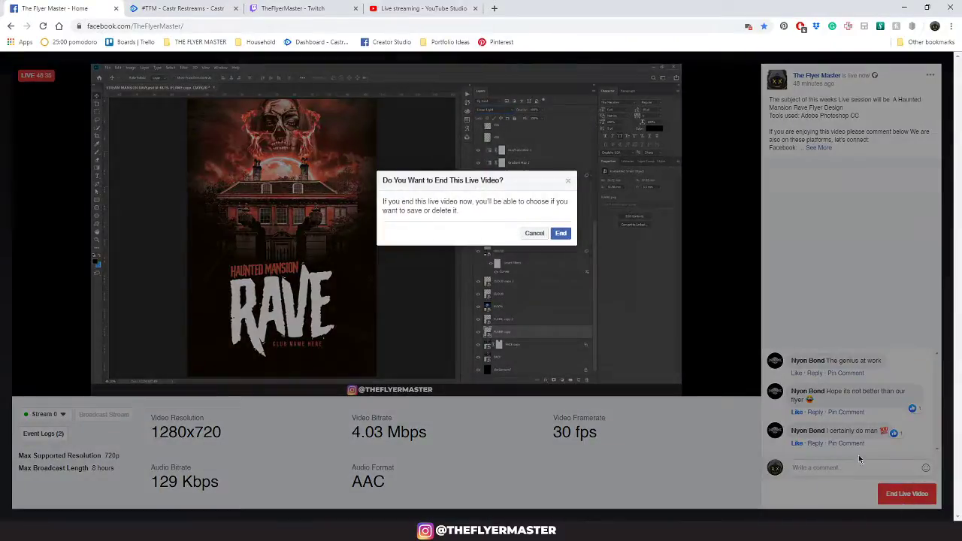
left_click(560, 234)
Request the end of the Haunted Mansion Rave flyer stream in YouTube Studio
left_click(415, 10)
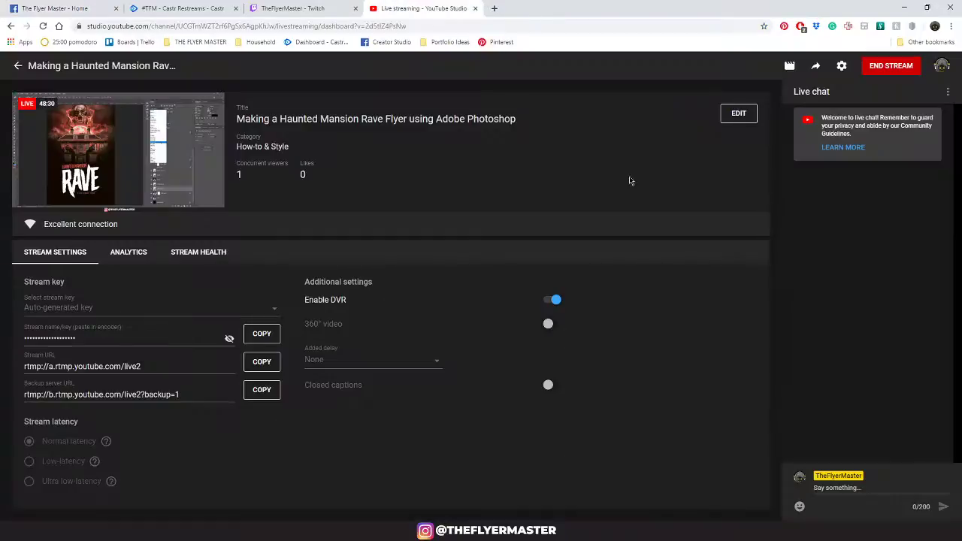
left_click(905, 67)
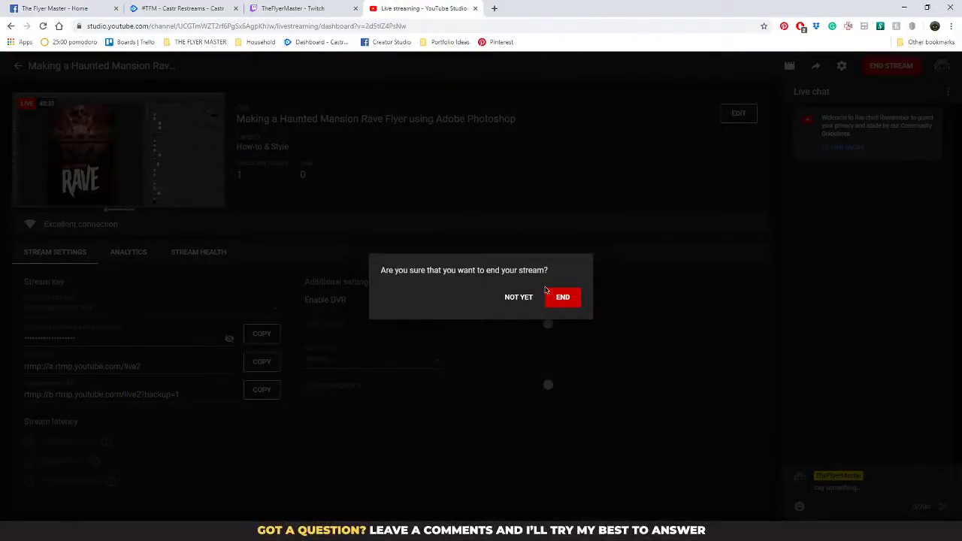